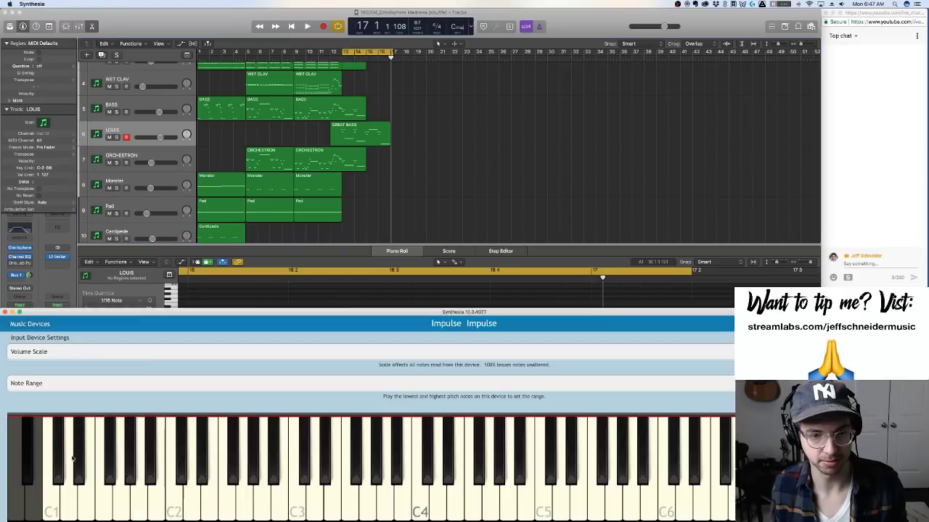
Switch to Logic Pro X, enlarge the tracks area above the piano roll and turn the cycle range off
click(491, 182)
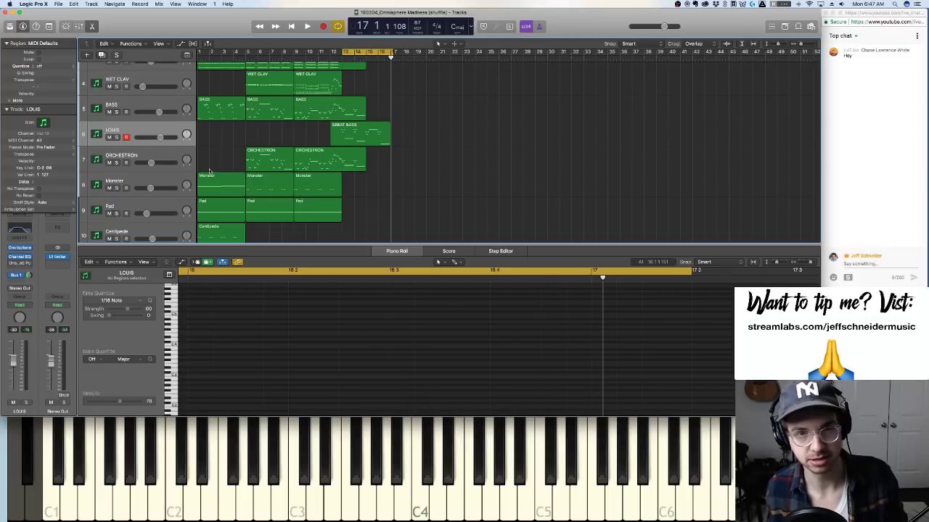
click(368, 52)
scroll(370, 116, down, 3)
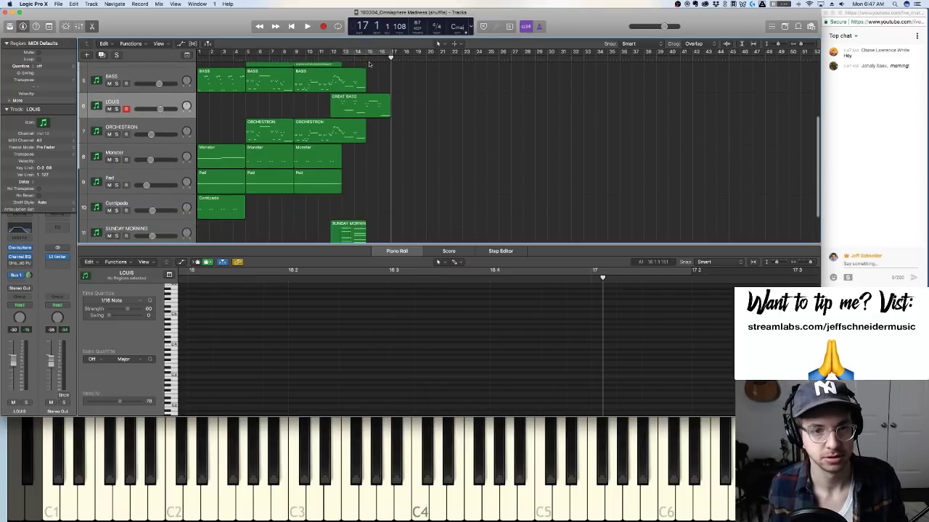
drag(408, 243, 409, 325)
scroll(307, 162, up, 1)
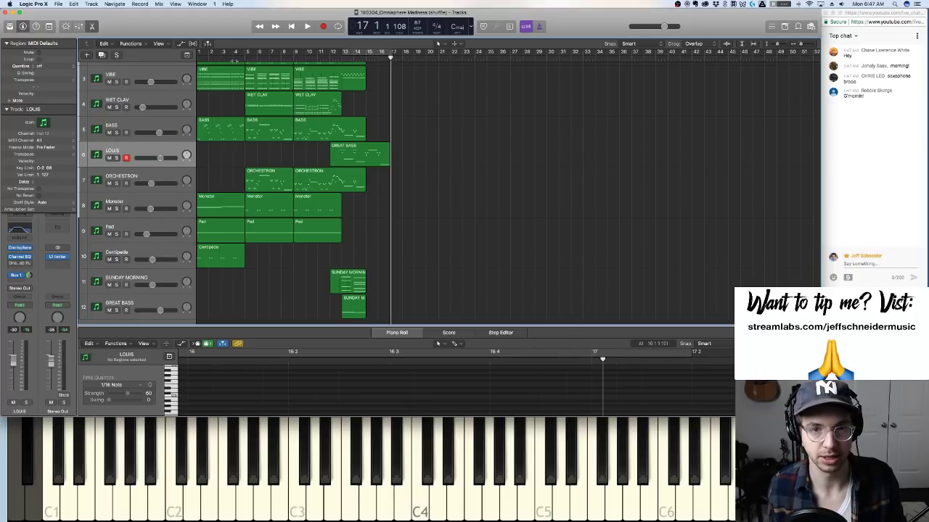
scroll(341, 195, up, 6)
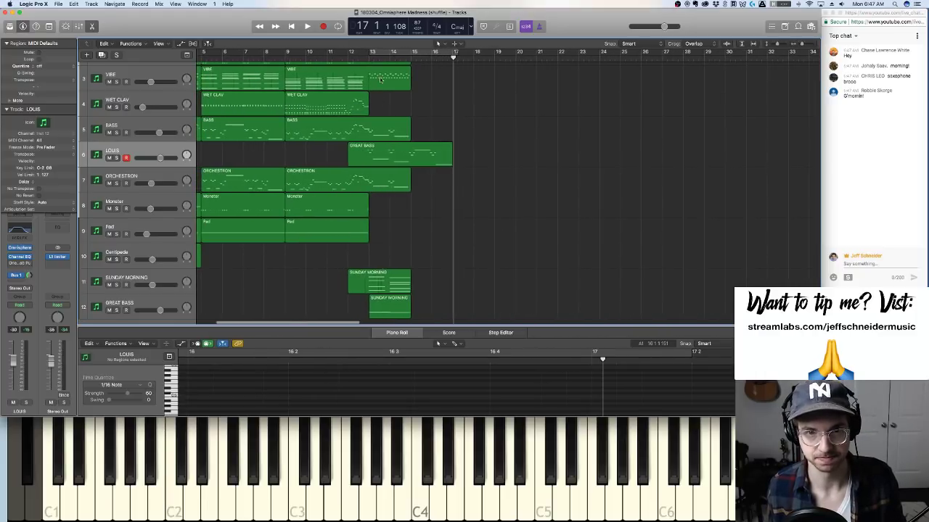
click(377, 54)
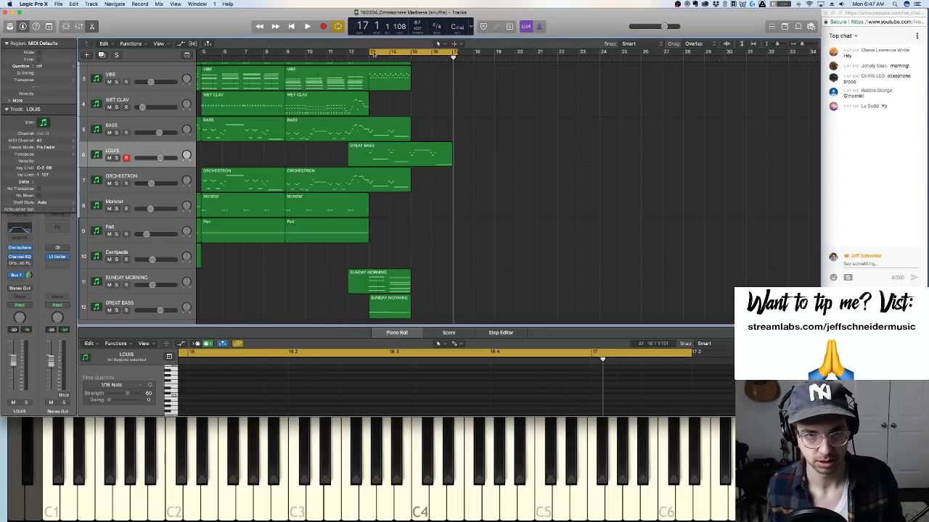
click(392, 55)
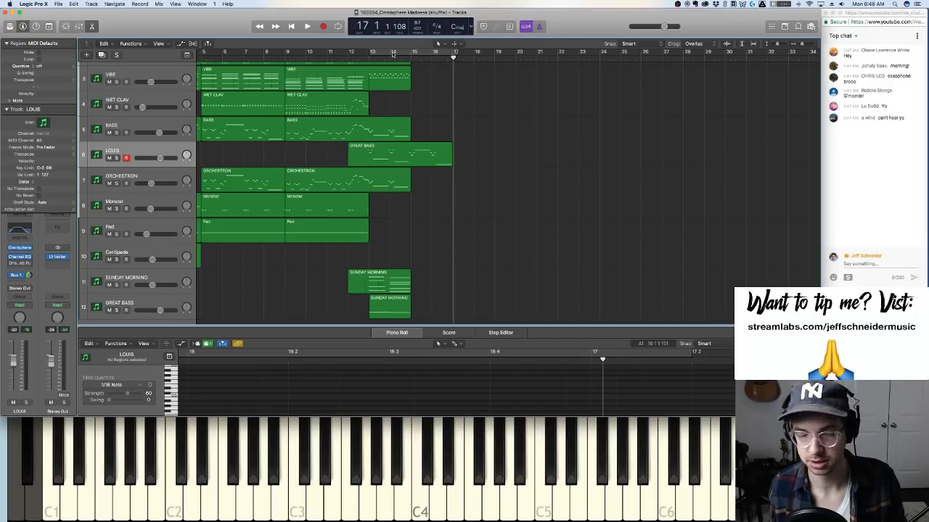
Raise the microphone input level and switch to OBS Studio to check the mixer meters
key(fn)
key(fn)
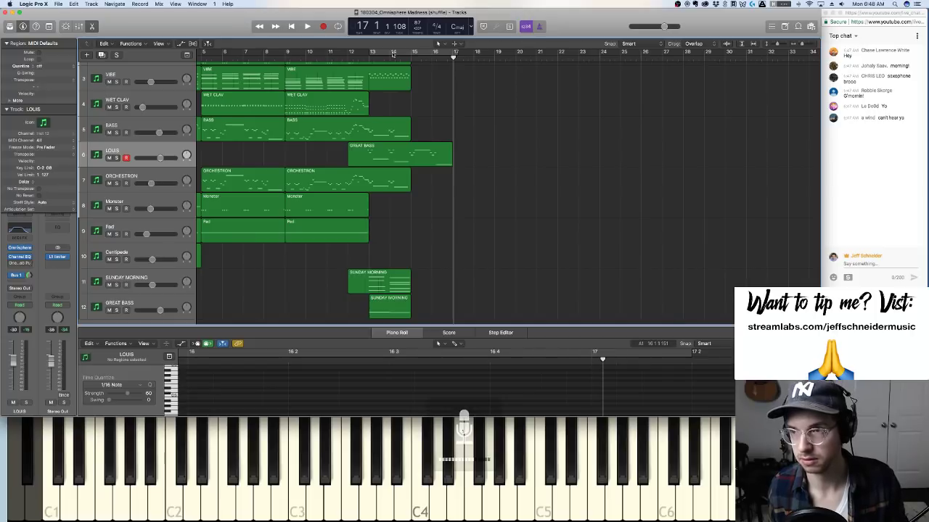
key(fn)
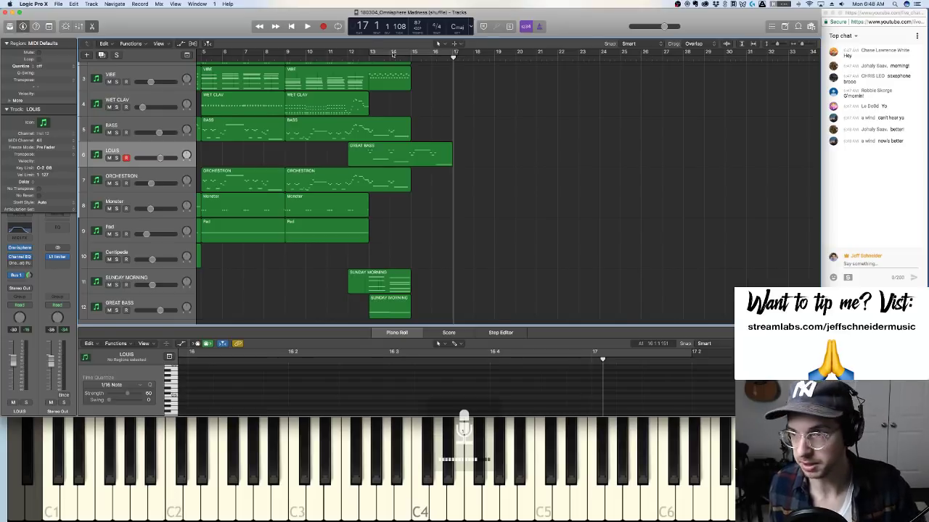
key(super+Tab)
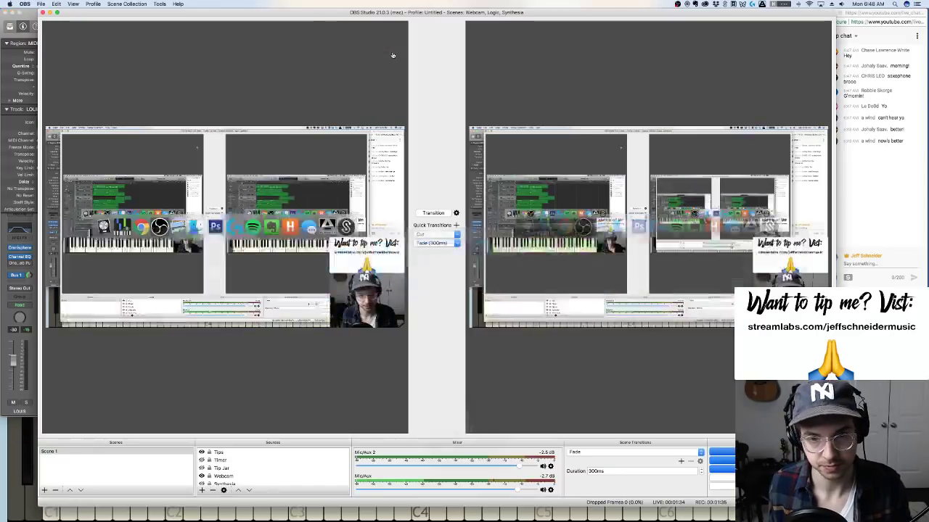
Bring the Synthesia keyboard and the live chat window in front of the other windows and return to Logic Pro X
key(super+Tab)
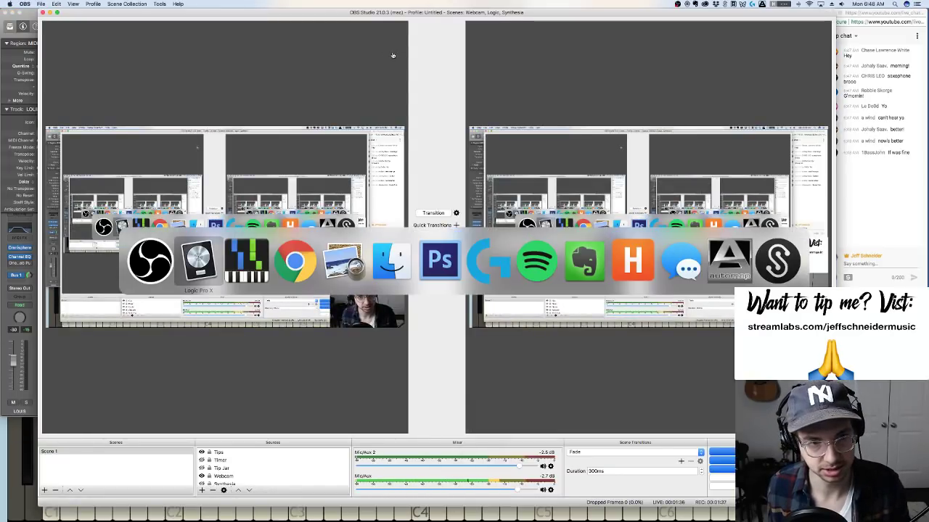
key(super+Tab)
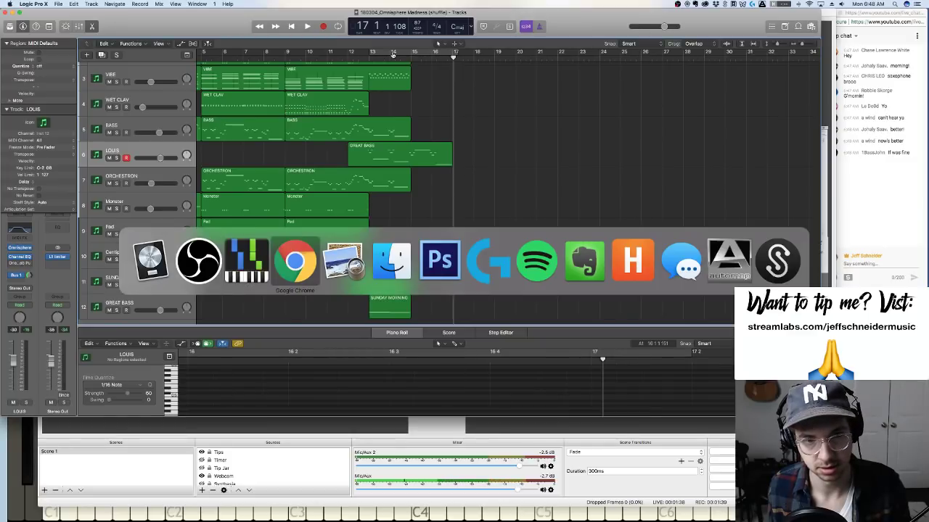
click(295, 261)
key(super+Tab)
key(Tab)
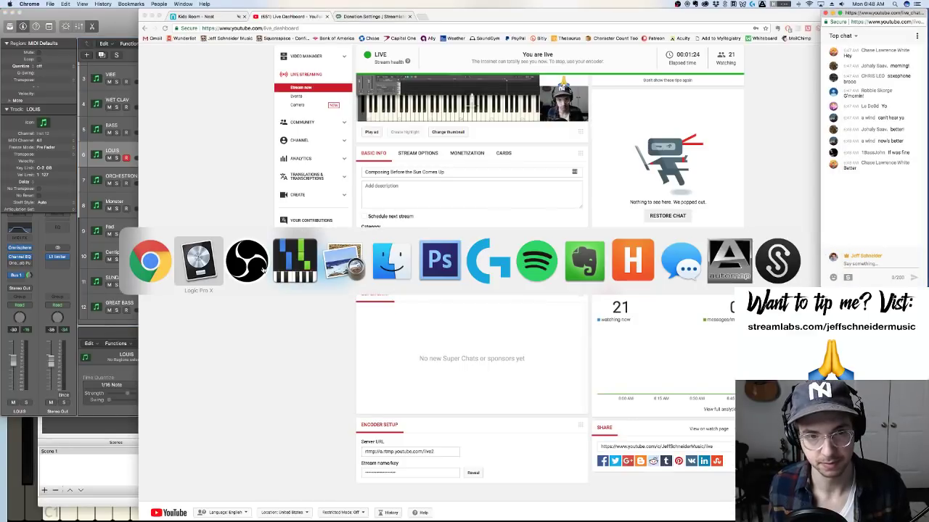
key(super+Tab)
click(249, 260)
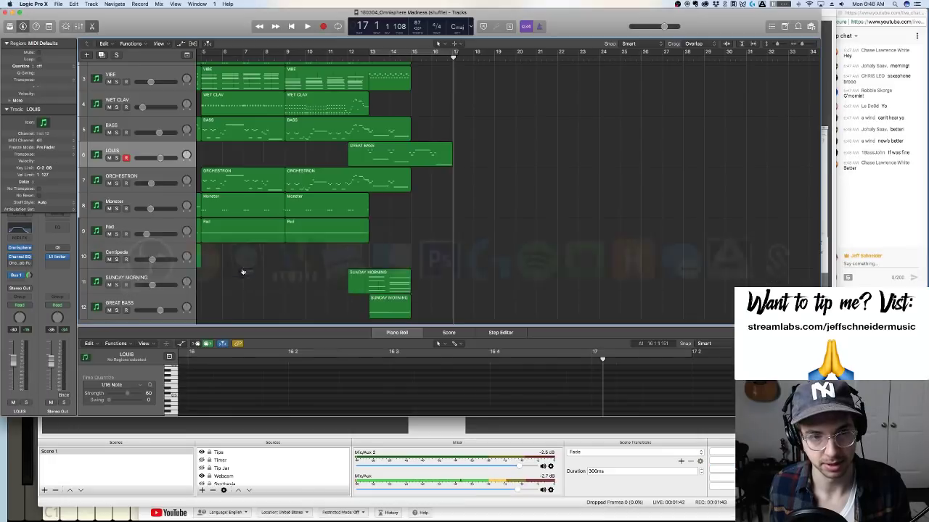
key(super+Tab)
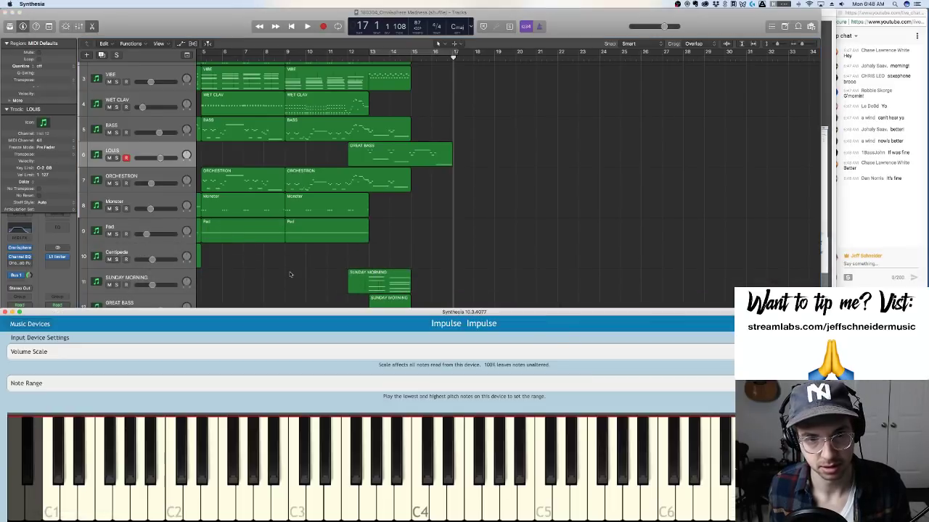
click(302, 269)
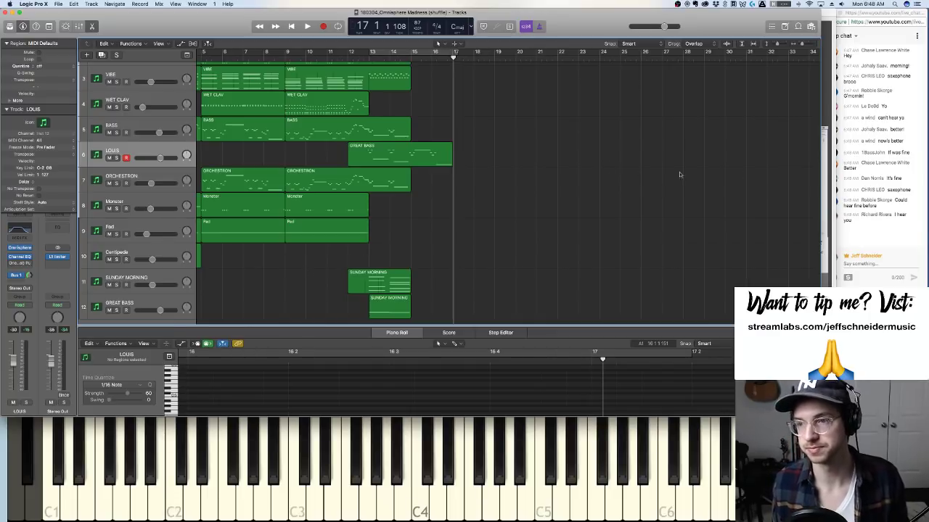
click(885, 234)
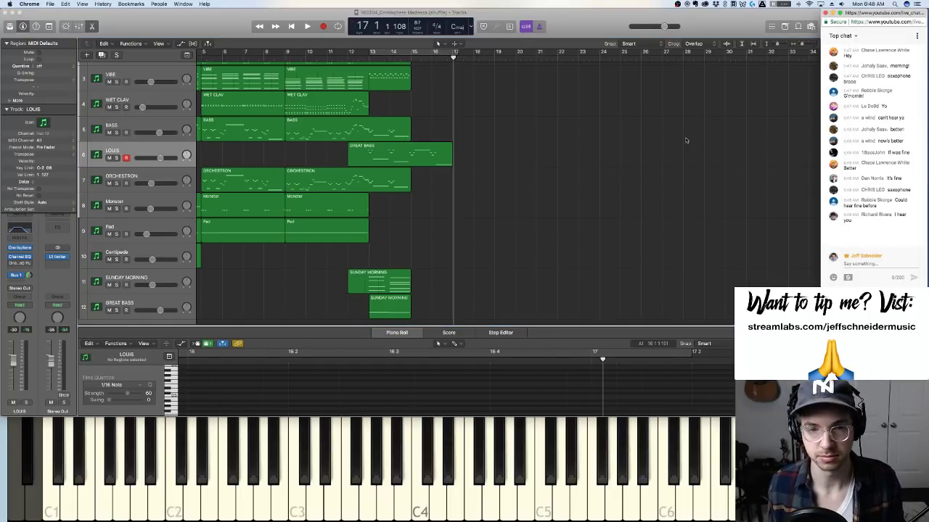
click(552, 125)
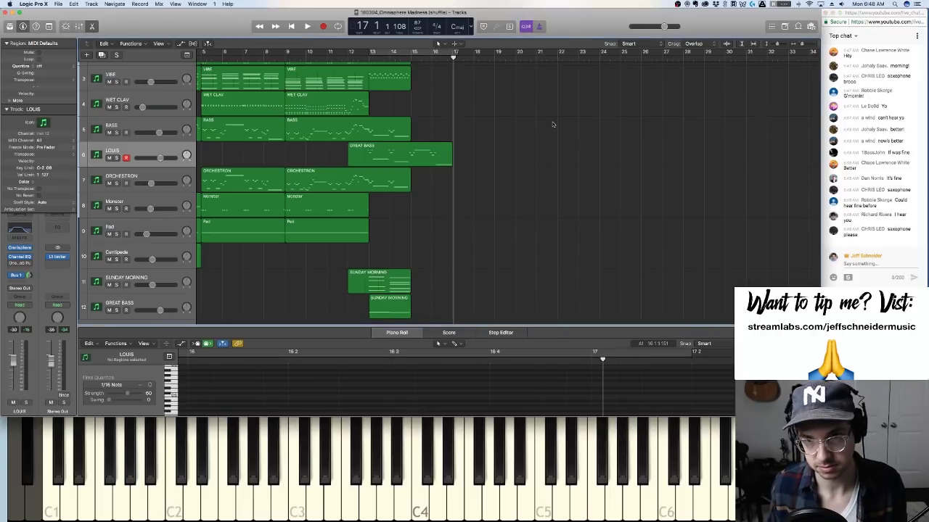
Play the arrangement from the beginning and listen to the Drums track in the mix
key(Return)
key(space)
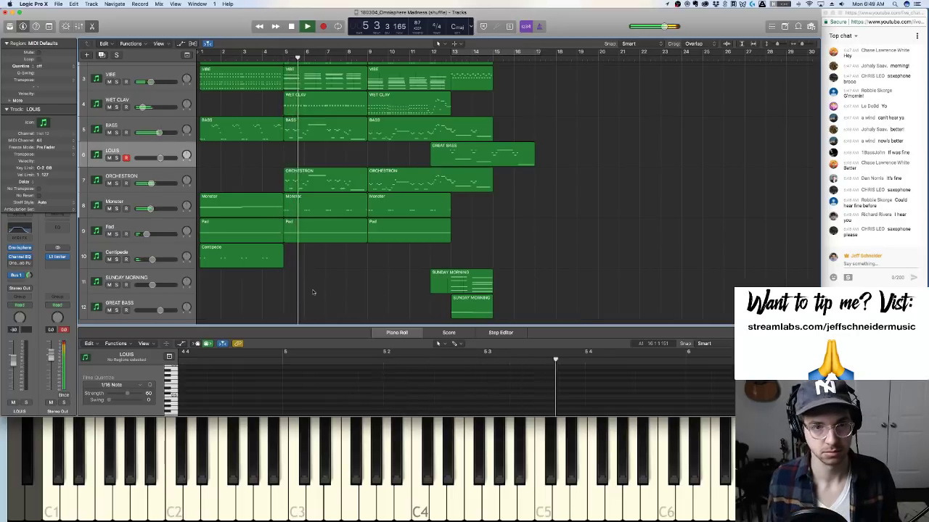
scroll(246, 228, up, 3)
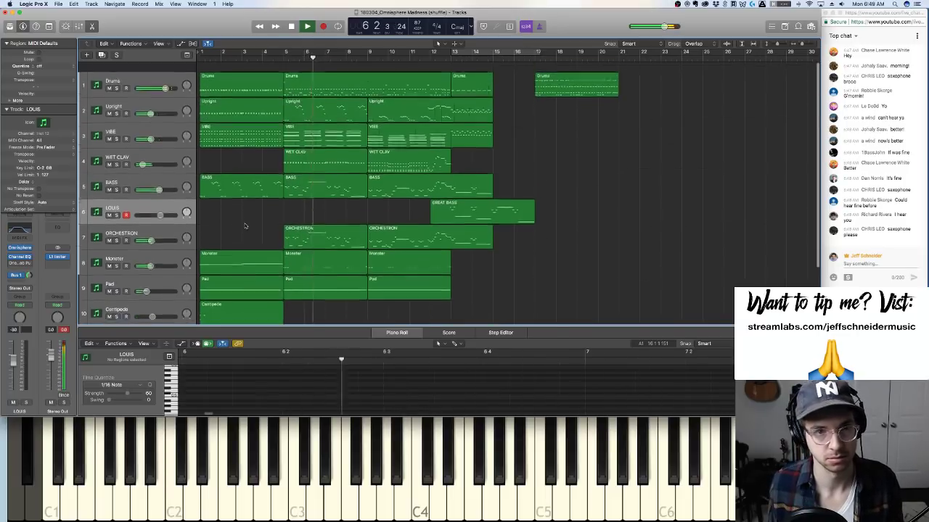
click(118, 78)
click(117, 79)
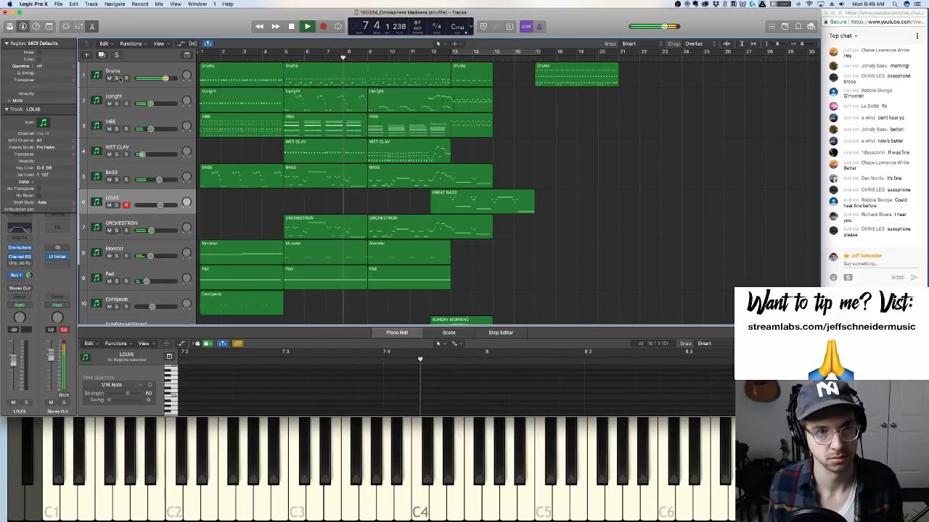
Turn off the 122 Hz high-cut band in the Drums track's Channel EQ and deselect the drum regions
click(155, 74)
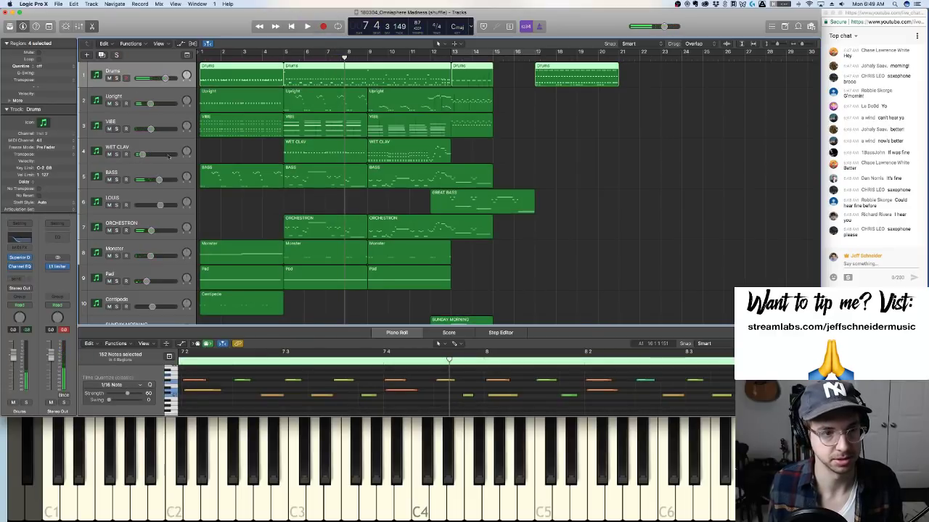
click(22, 238)
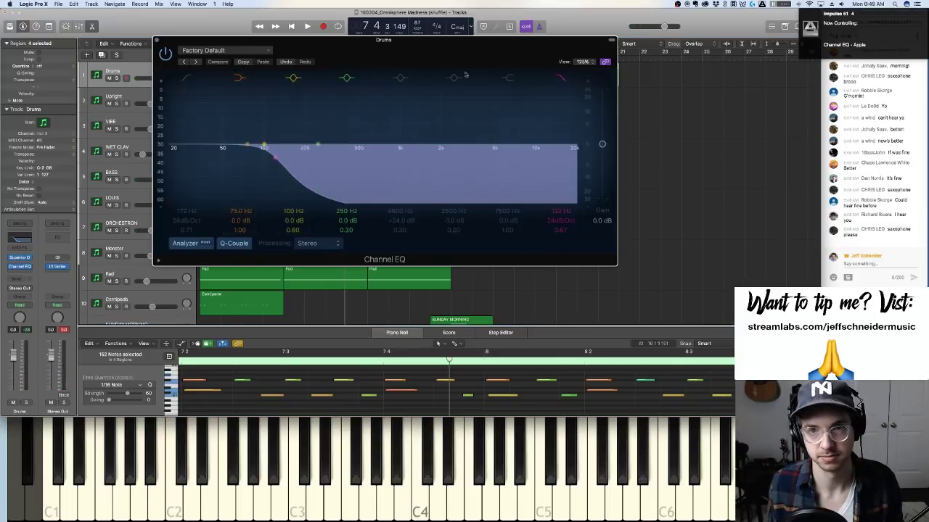
click(554, 77)
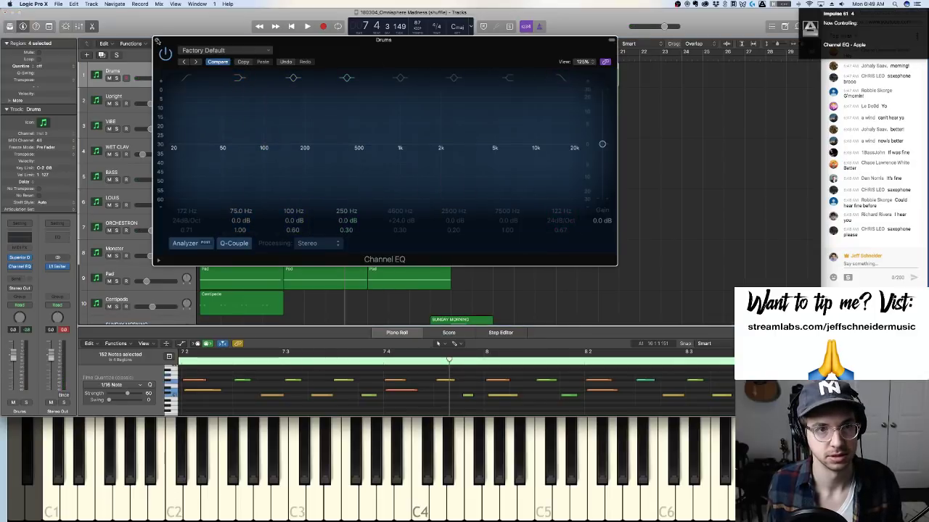
click(156, 41)
click(629, 212)
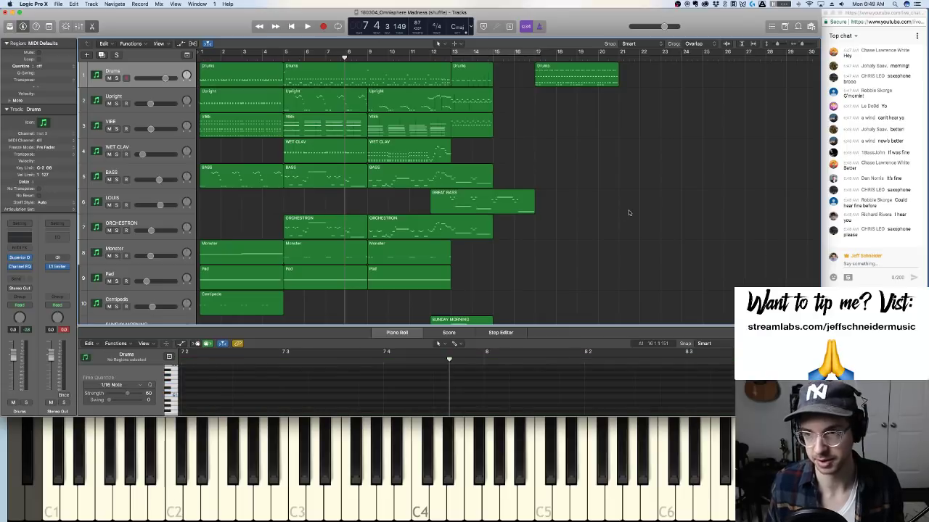
Play the whole arrangement from bar 1 and stop in bar 16
key(Return)
key(space)
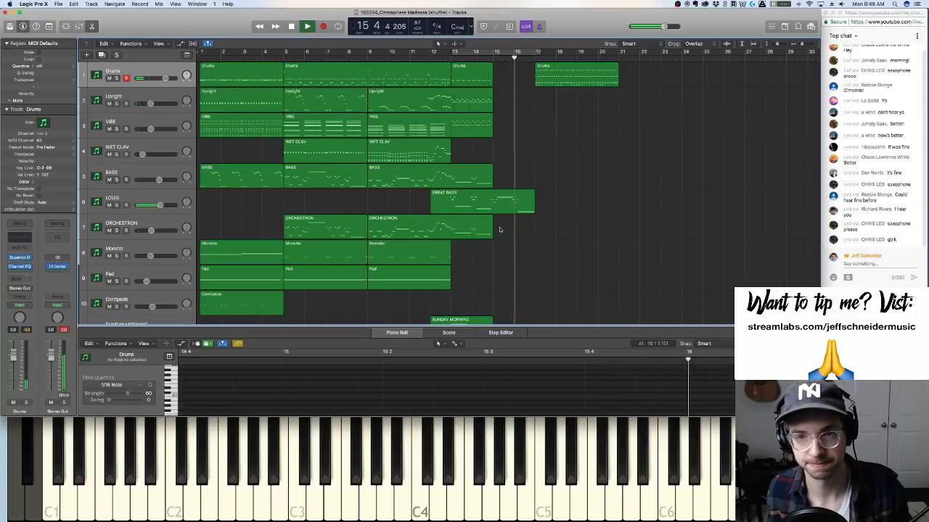
key(space)
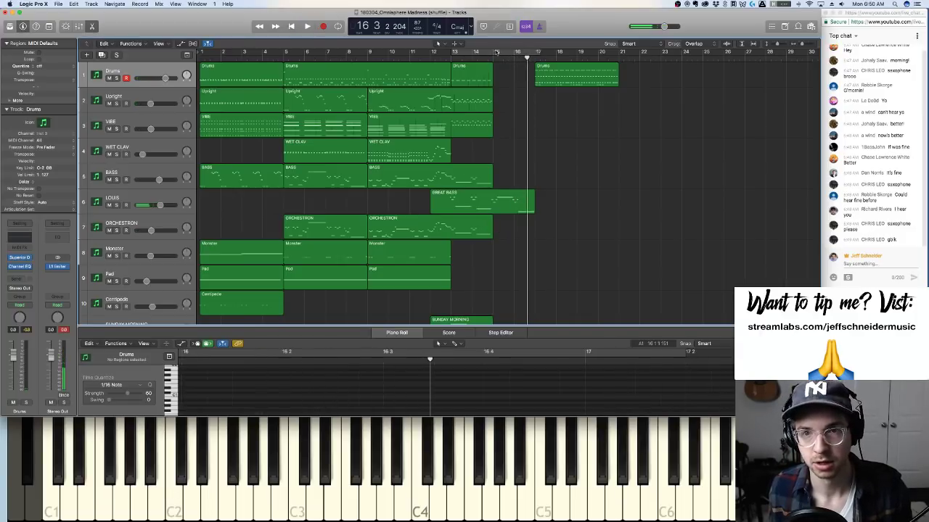
Set a cycle range from bar 15 to bar 17 and play it
click(496, 52)
click(496, 52)
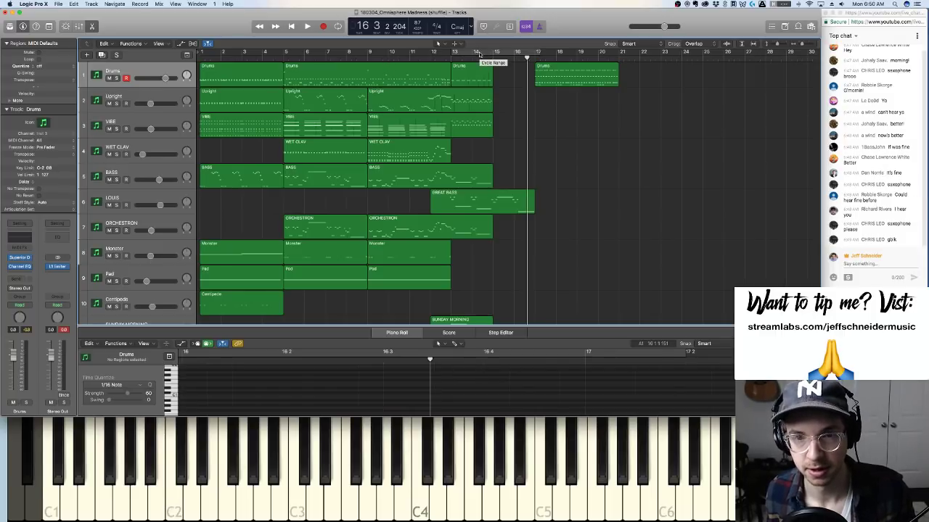
click(500, 53)
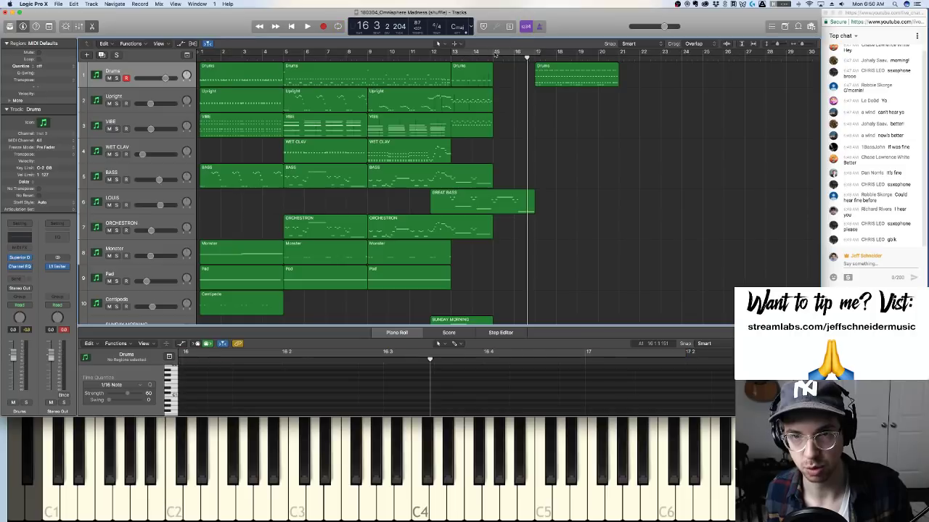
drag(497, 53, 535, 48)
key(space)
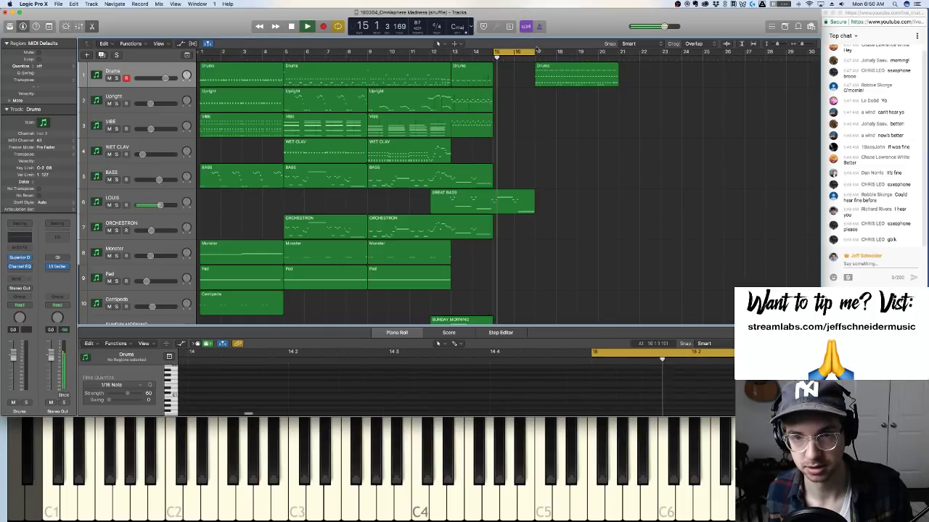
scroll(513, 60, up, 5)
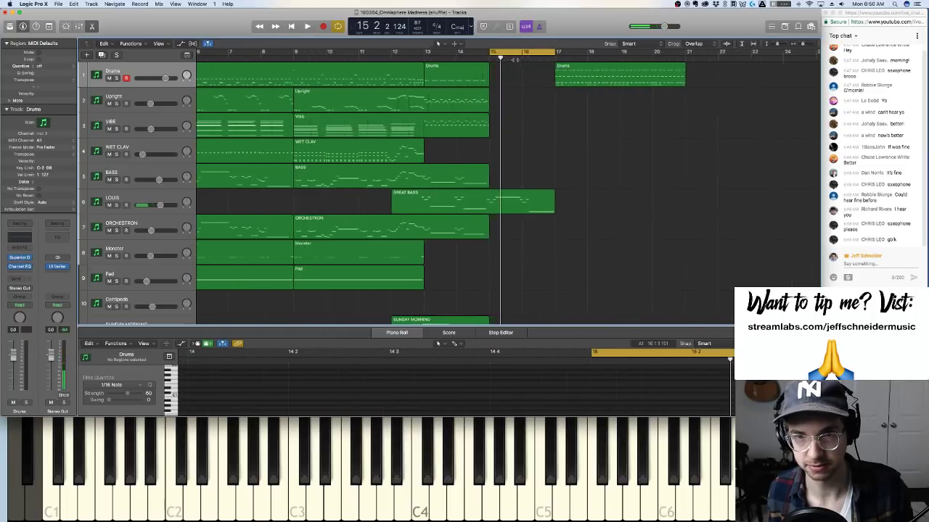
Set the cycle range from bar 13 to bar 17 and play the section
drag(351, 53, 606, 51)
key(space)
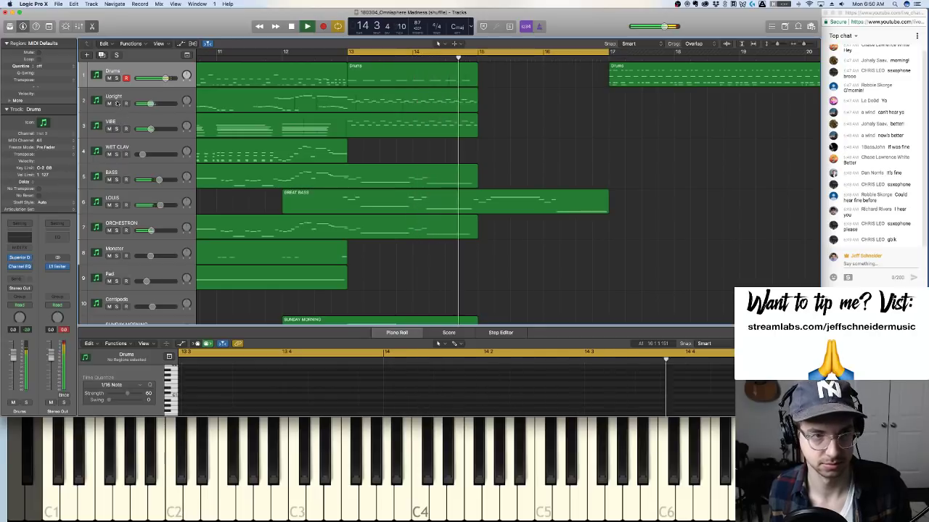
key(space)
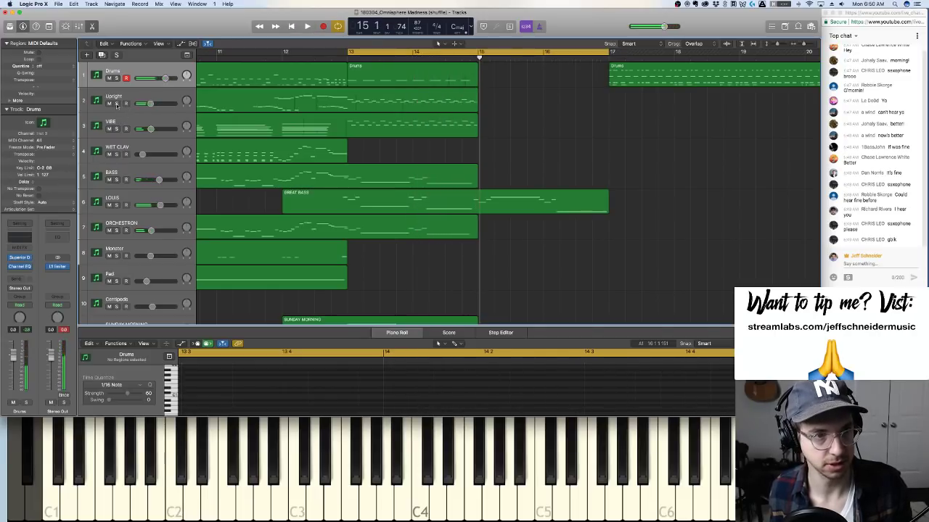
Solo the Upright track, listen to it from bar 13 and select the track for live playing
click(116, 103)
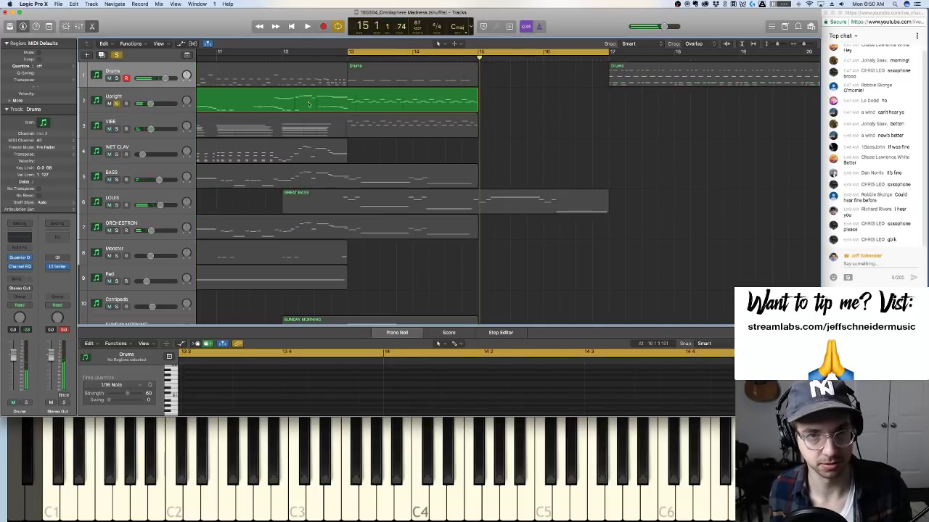
click(353, 55)
key(space)
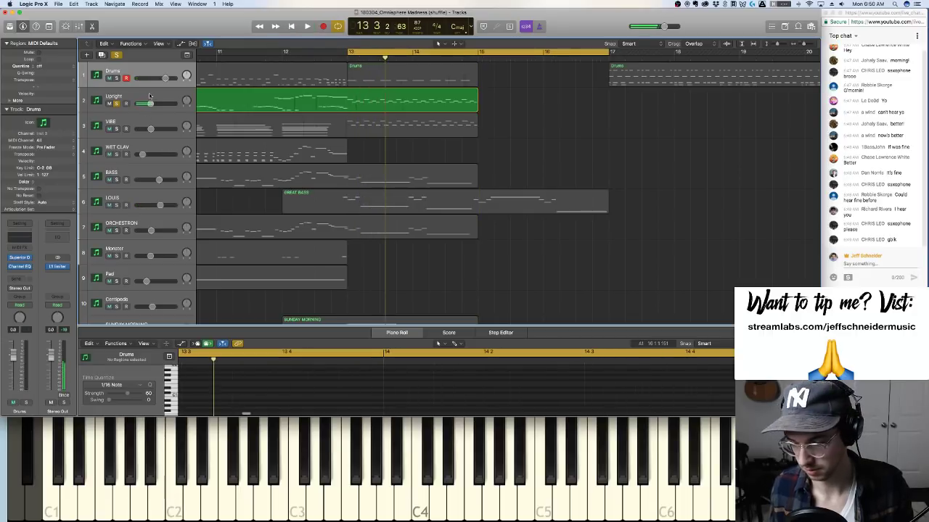
click(149, 93)
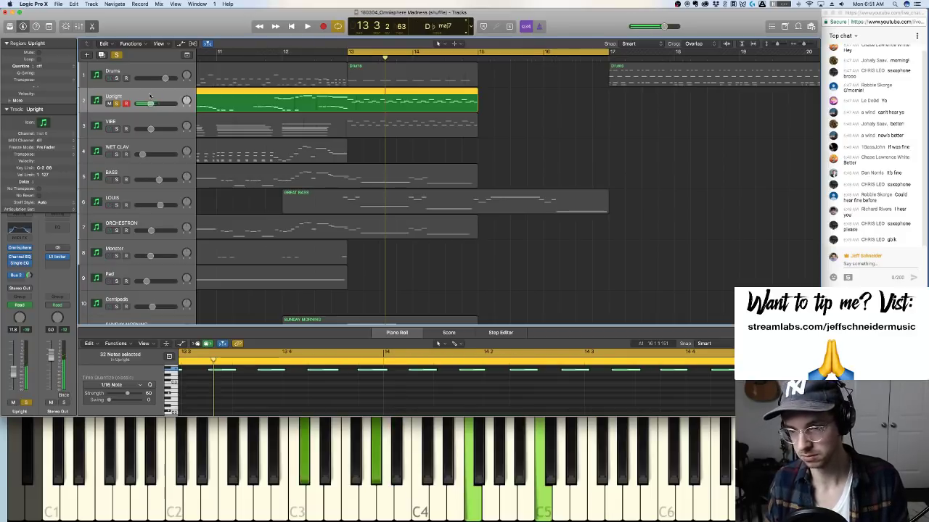
Set the cycle range from bar 15 to bar 17 and turn off the Upright track's solo during playback
key(space)
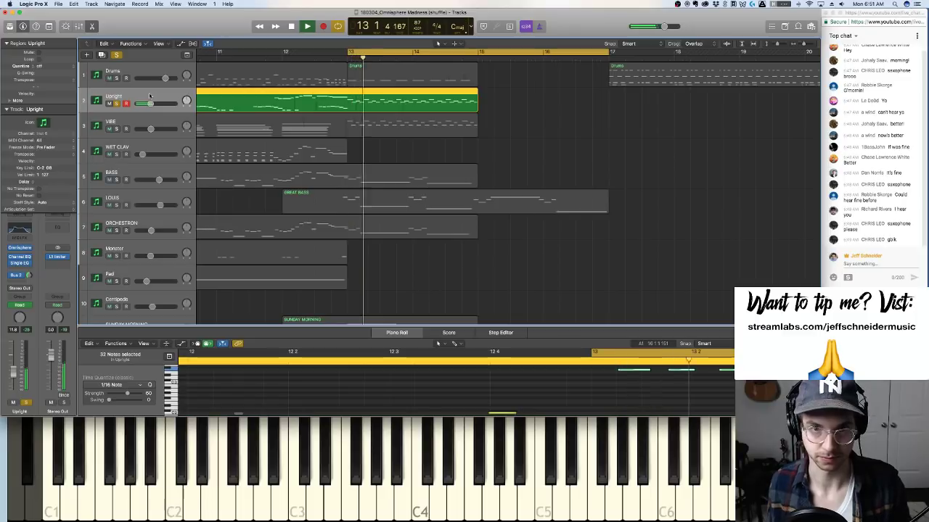
drag(480, 51, 611, 52)
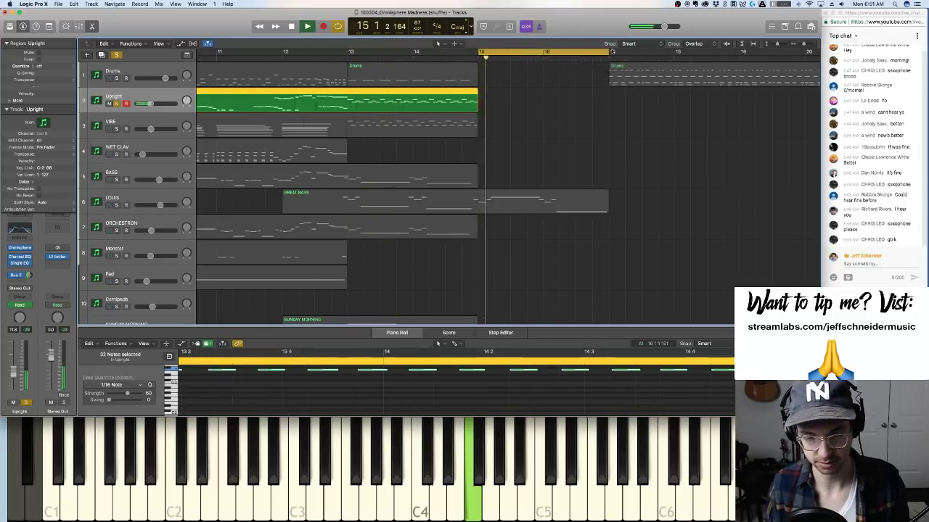
key(s)
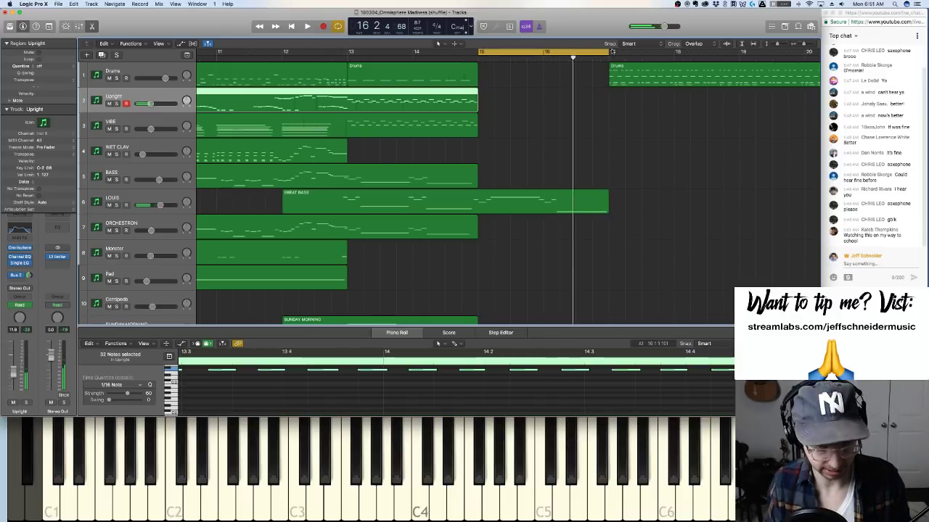
Record a new Upright part from bar 15 to bar 17 and quantize its notes to 1/16
key(r)
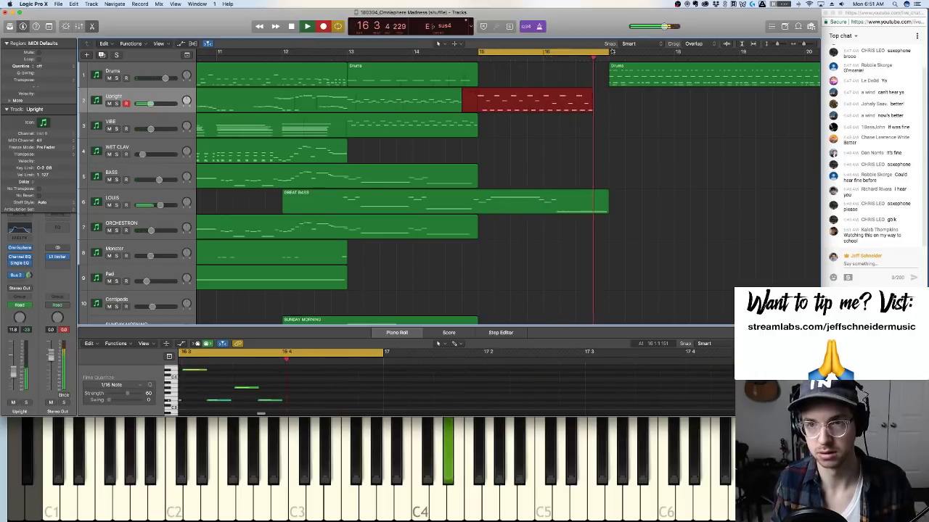
key(space)
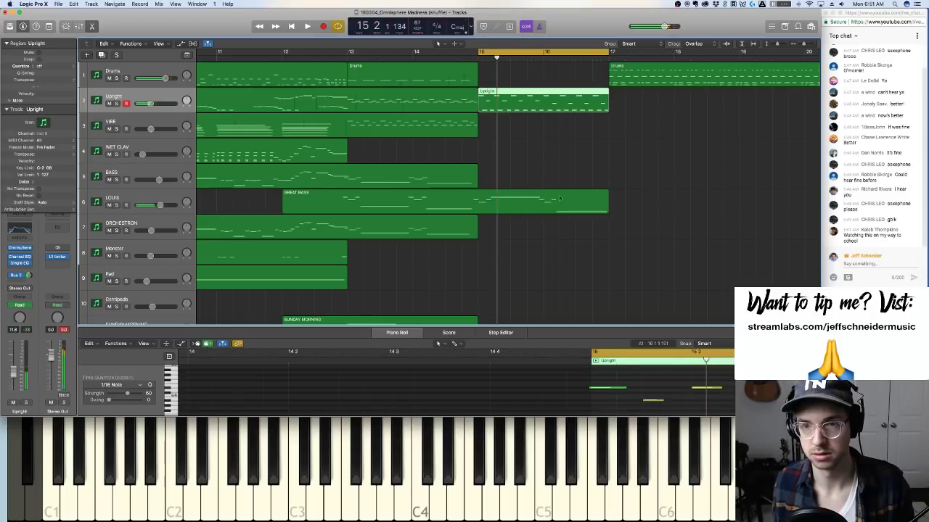
click(649, 388)
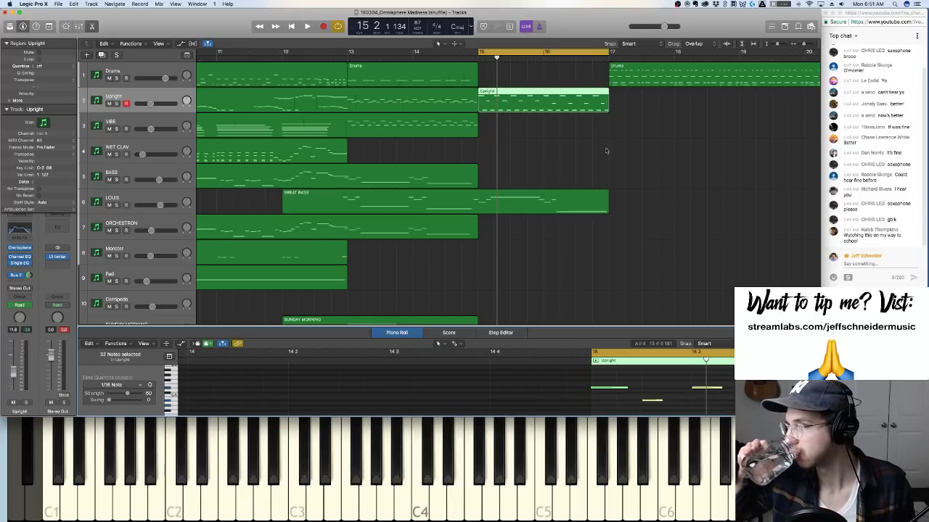
key(space)
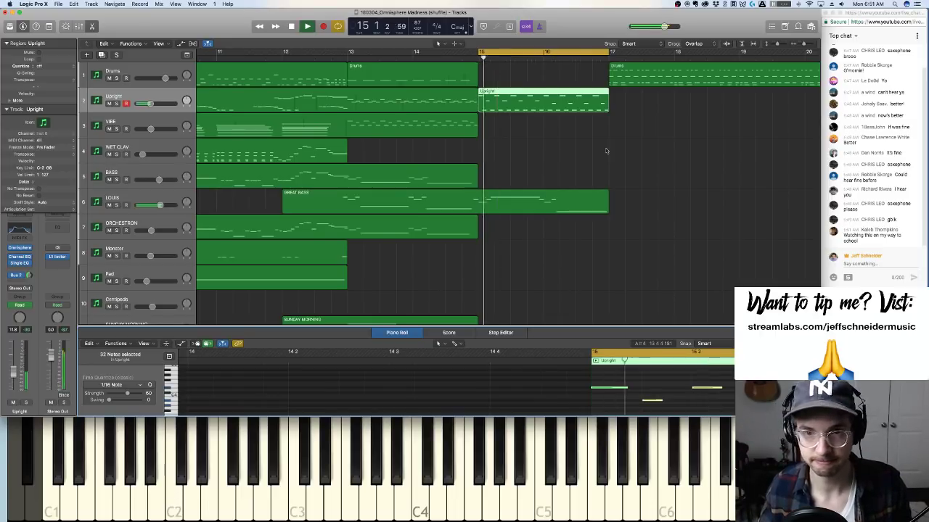
Select and solo the VIBE track and listen to its part from bar 13
click(125, 127)
click(116, 128)
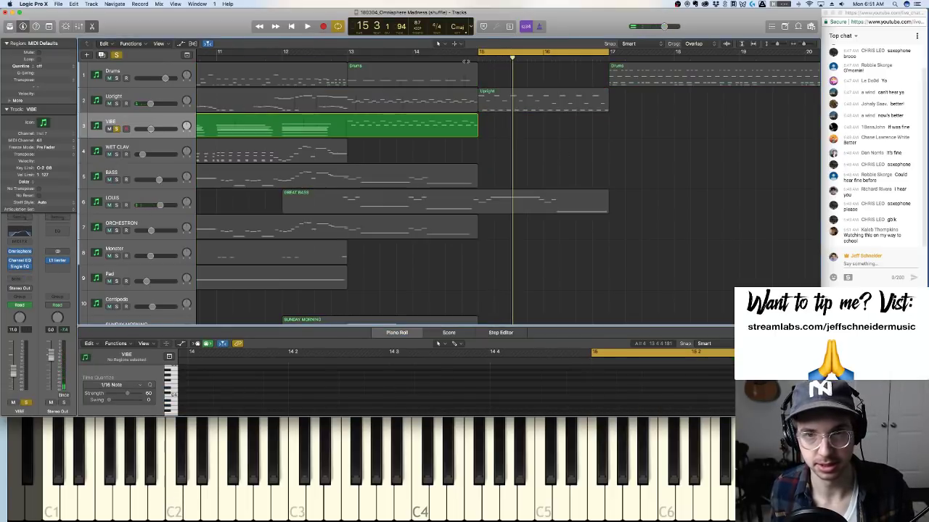
double_click(351, 56)
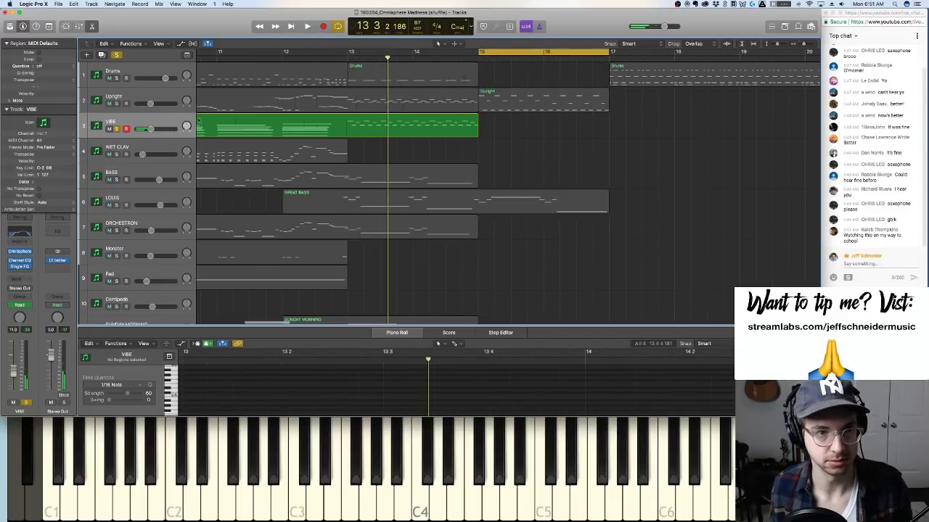
Turn off the VIBE track's solo and rehearse its part against the cycled bars 15 to 17
click(116, 129)
key(space)
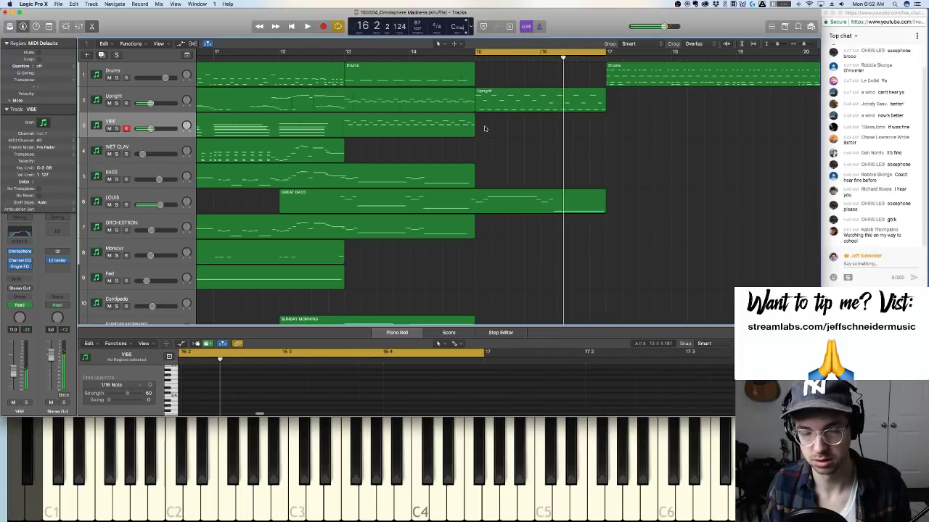
key(space)
key(space)
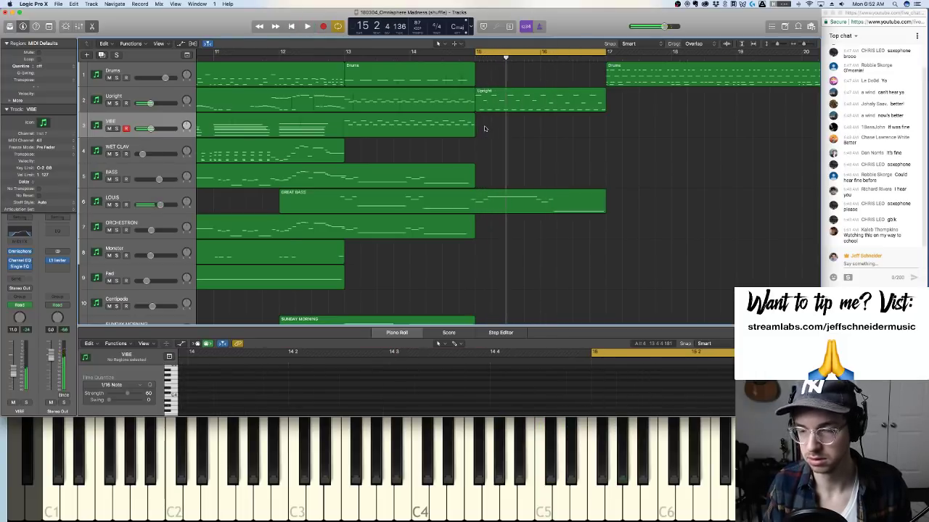
key(space)
key(space)
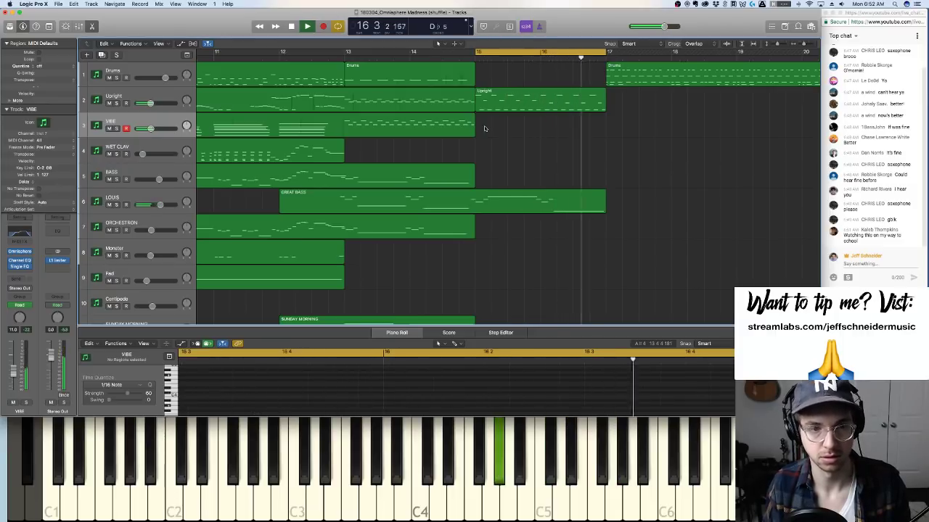
key(space)
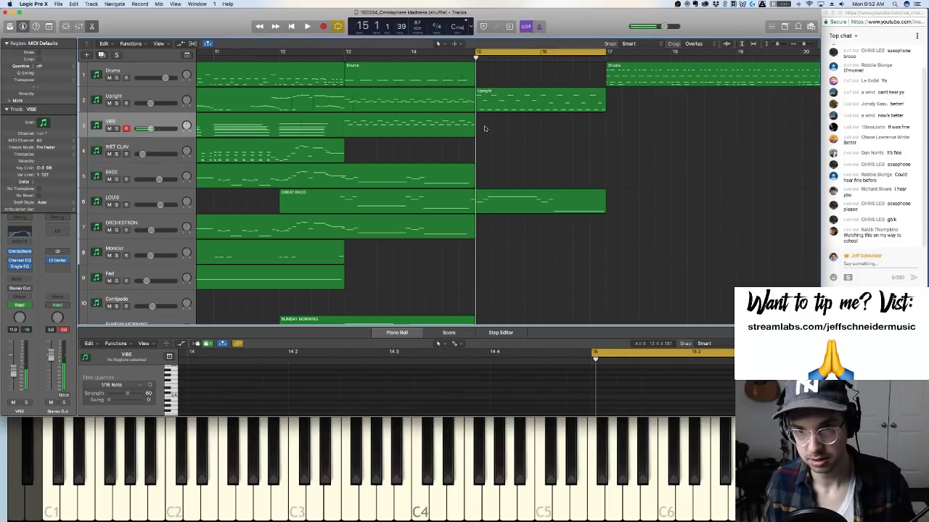
key(space)
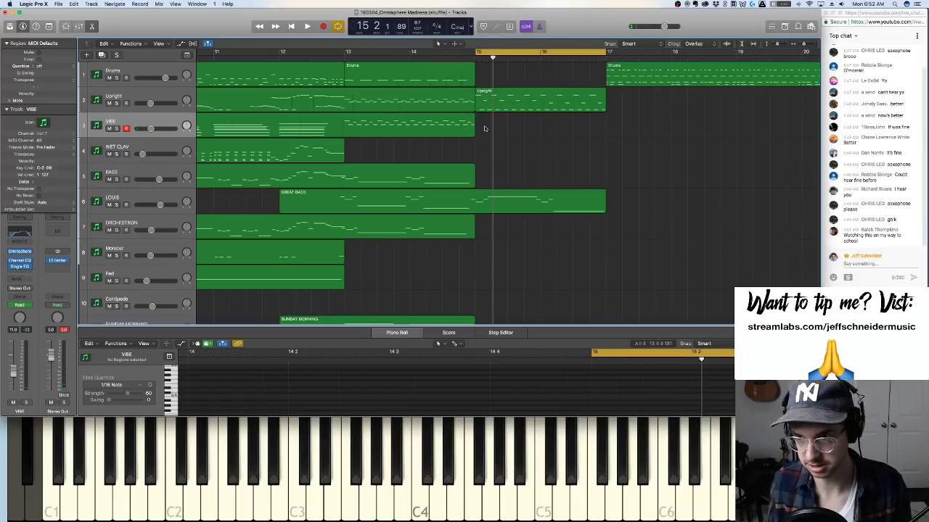
Record a new VIBE part from bar 15 to bar 17, restarting the take after dismissing the overload alert
key(r)
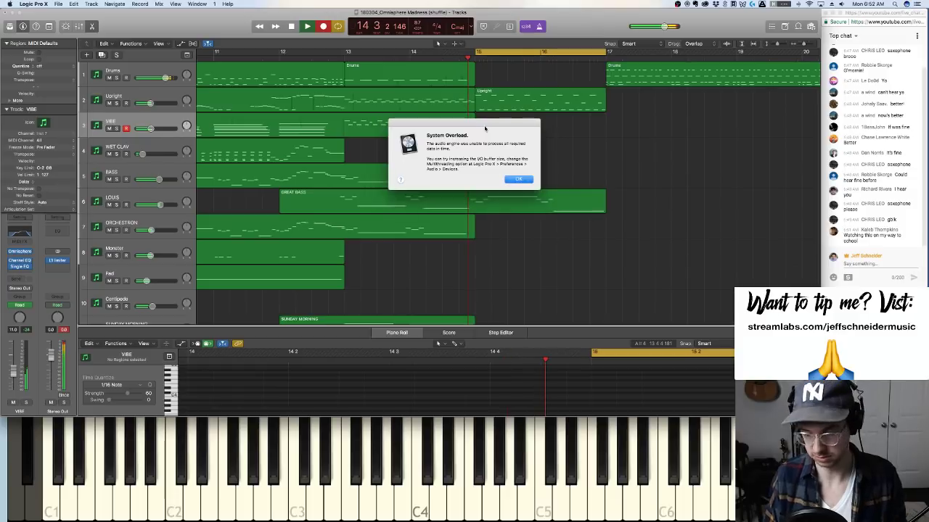
key(Return)
key(r)
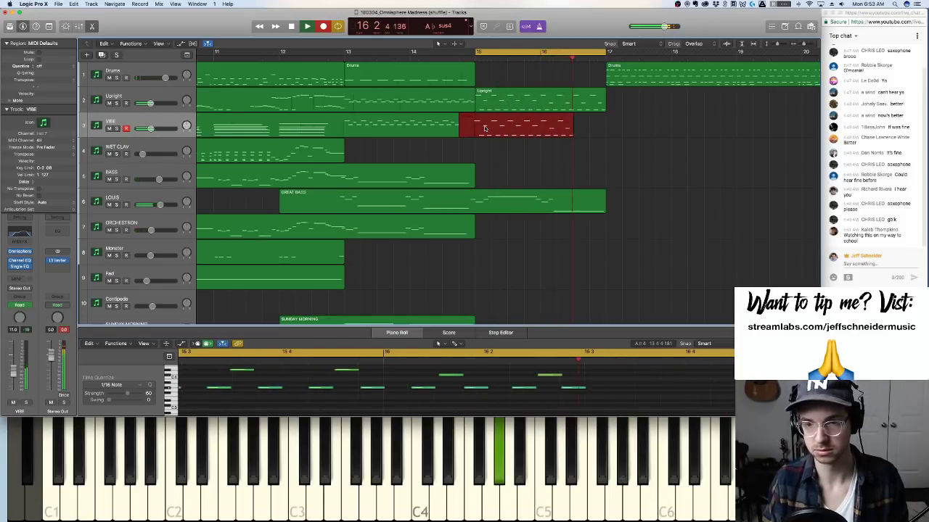
key(space)
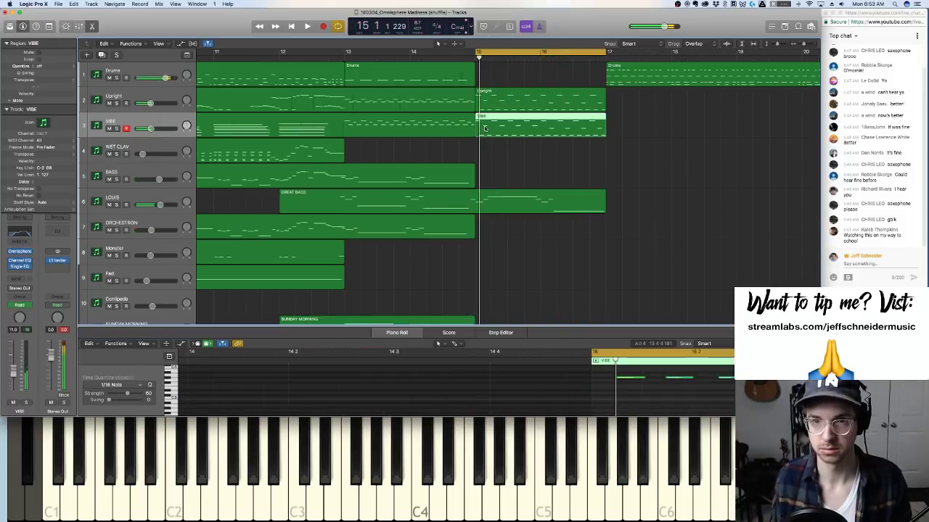
Quantize all notes of the new VIBE region to 1/16 and play the section back
click(631, 405)
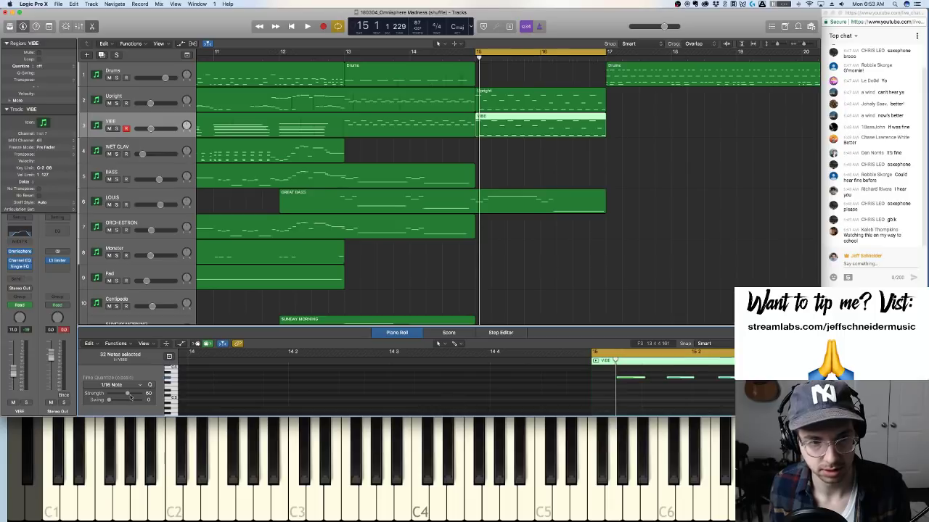
key(space)
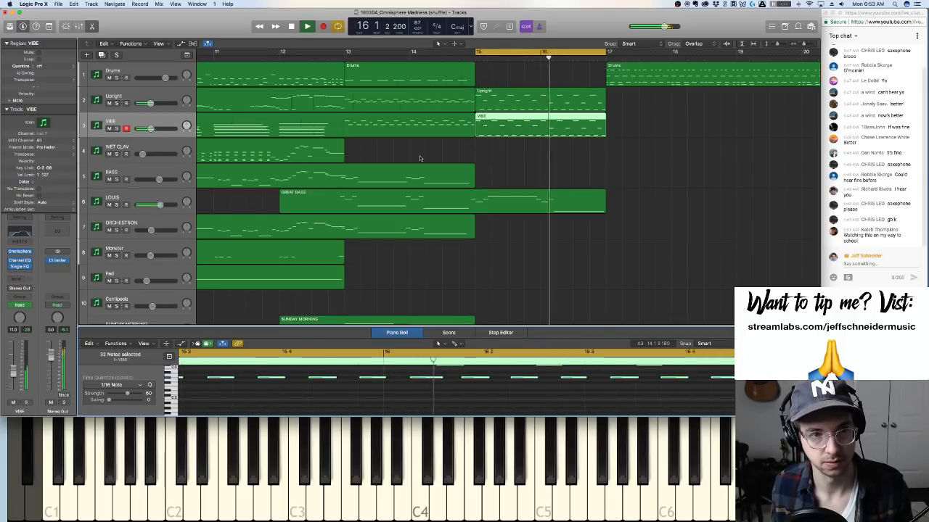
key(space)
Turn off cycling, copy the Drums region from bar 13 to bar 15 and play from beat 4 of bar 14
click(541, 53)
click(428, 70)
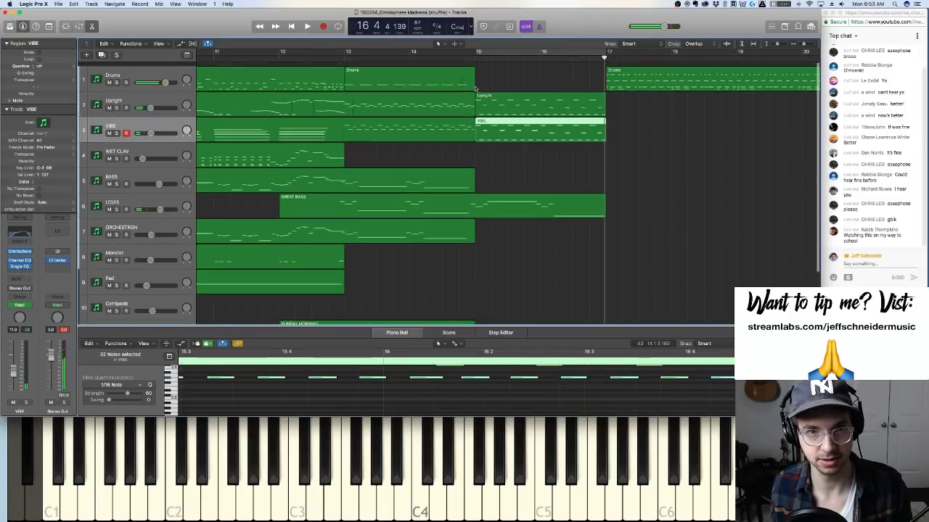
drag(430, 84, 525, 78)
click(459, 58)
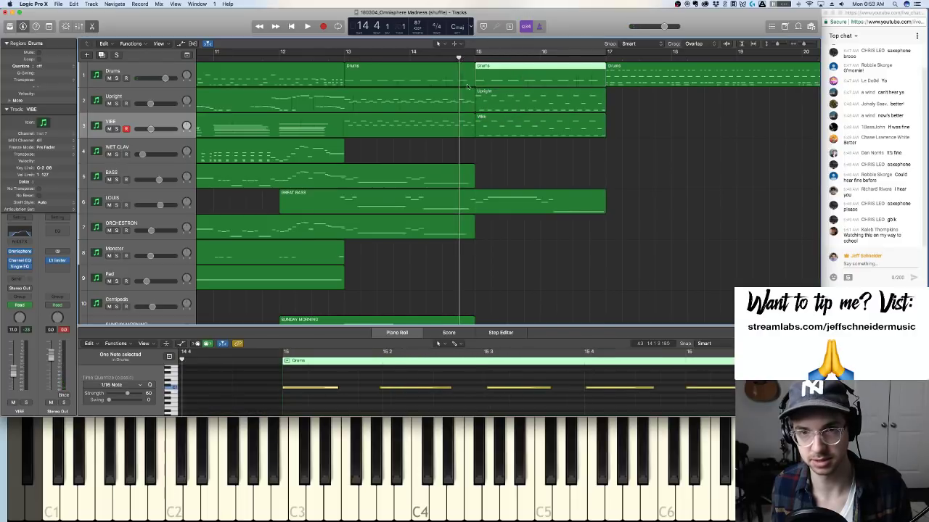
scroll(472, 87, down, 2)
key(space)
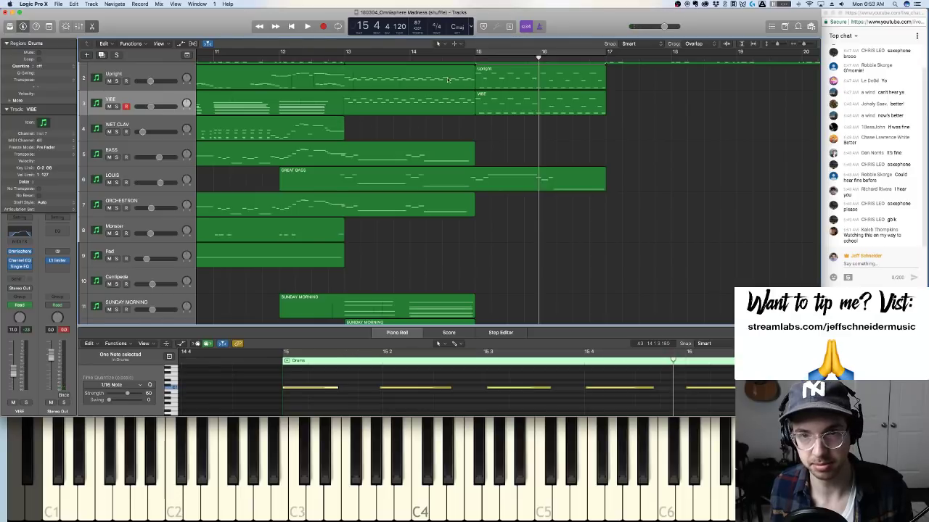
Record a BASS part over the cycled bars 15 to 17 and join it to the track's preceding region
click(128, 148)
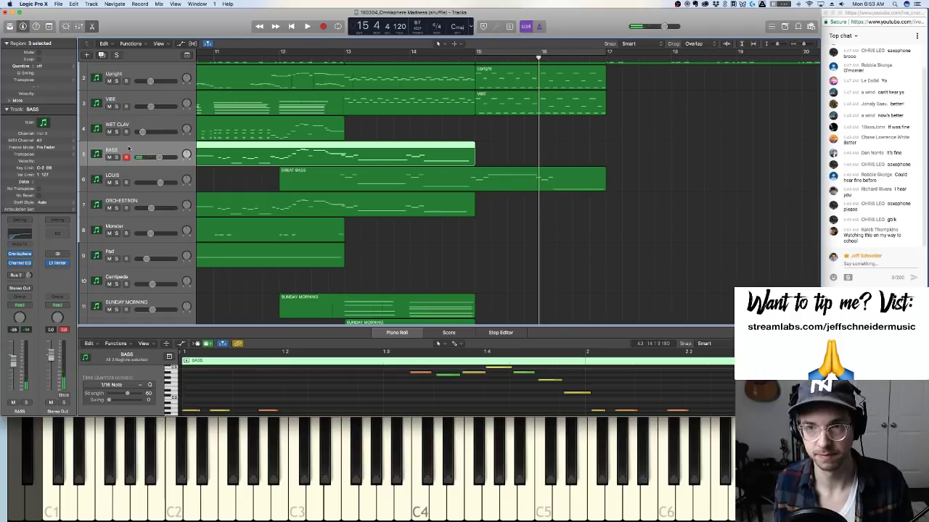
key(space)
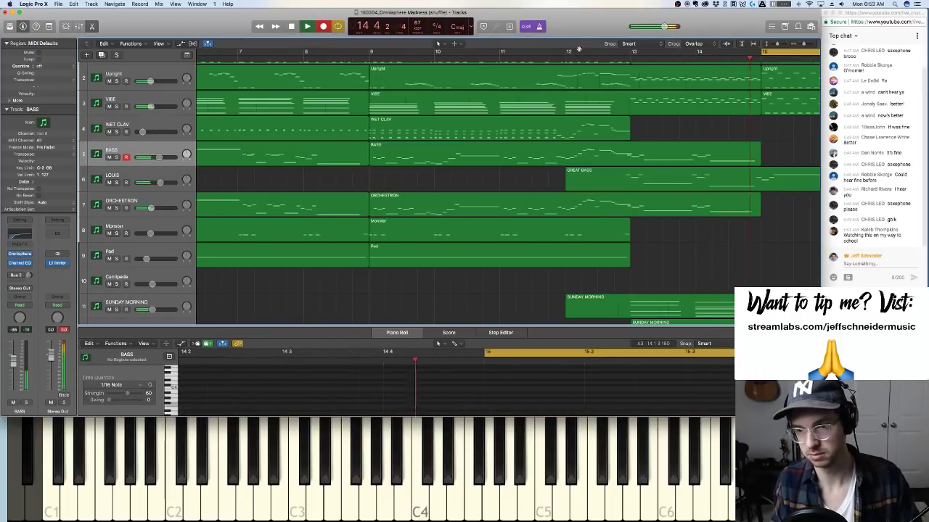
key(r)
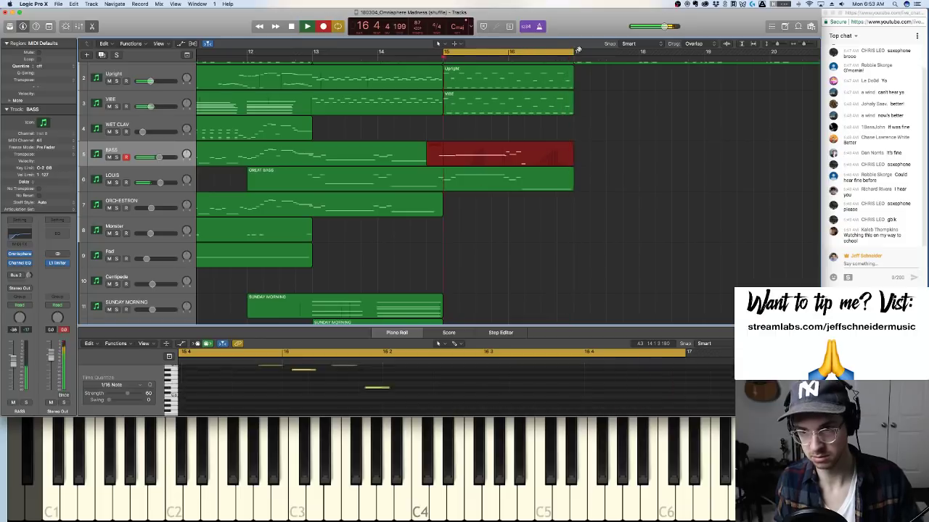
key(shift+r)
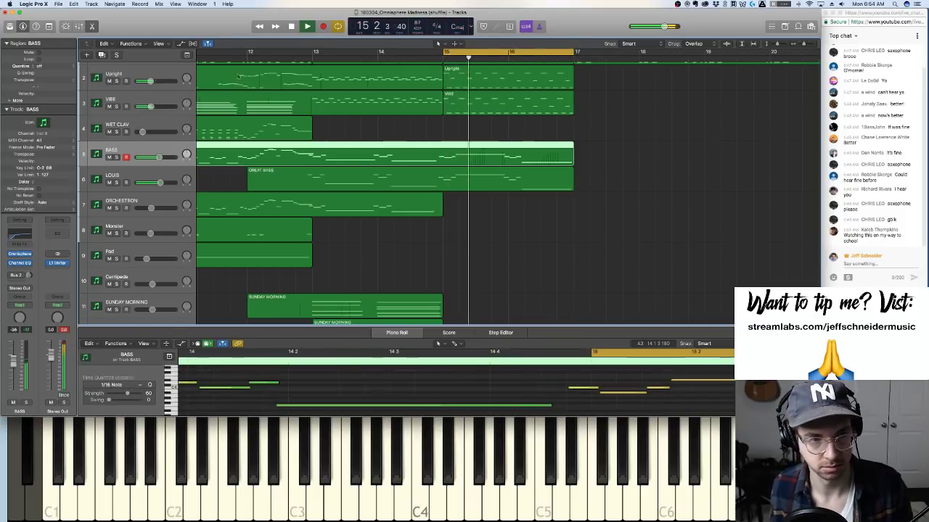
key(space)
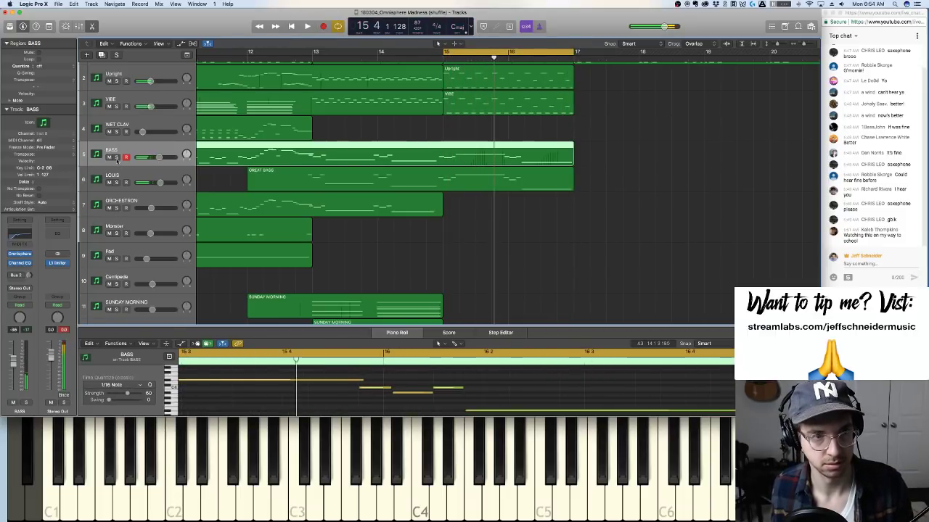
Select the ORCHESTRON track, try its part soloed, and rehearse it with all tracks over bars 15 to 17
click(126, 202)
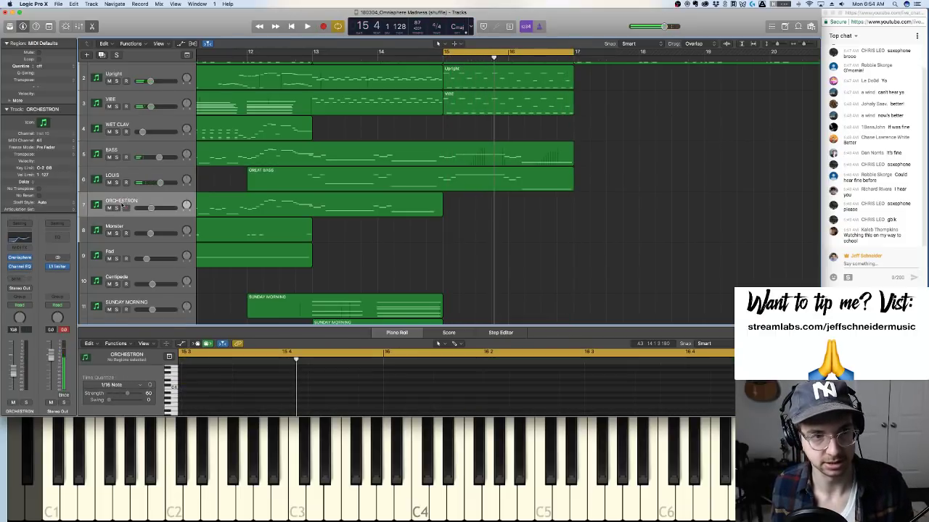
click(117, 208)
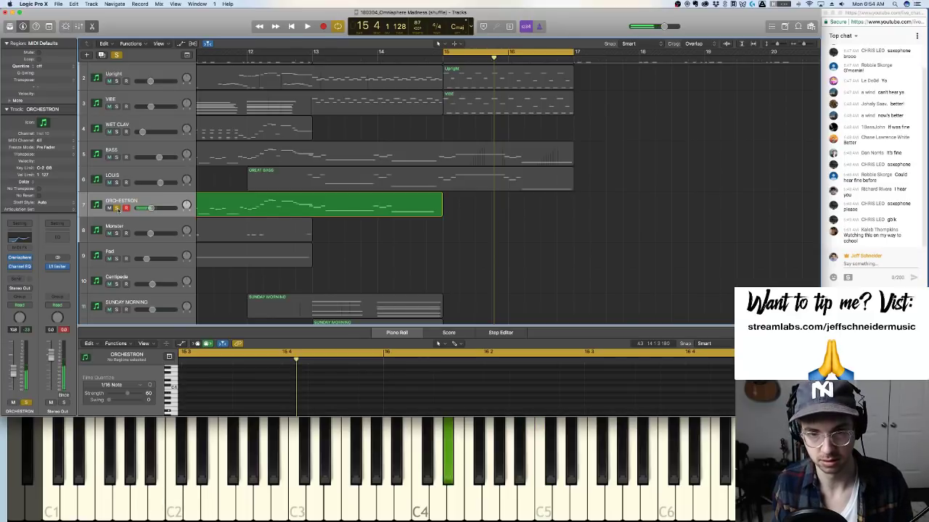
key(space)
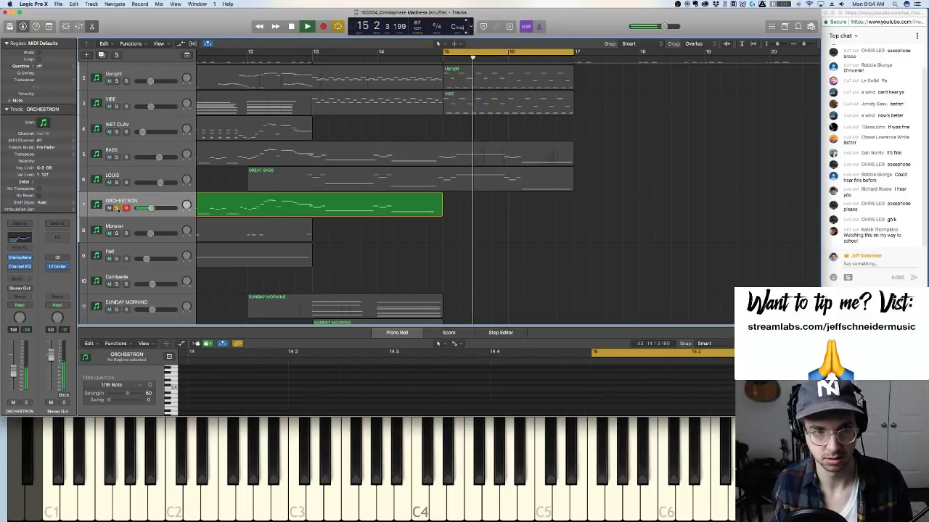
click(117, 208)
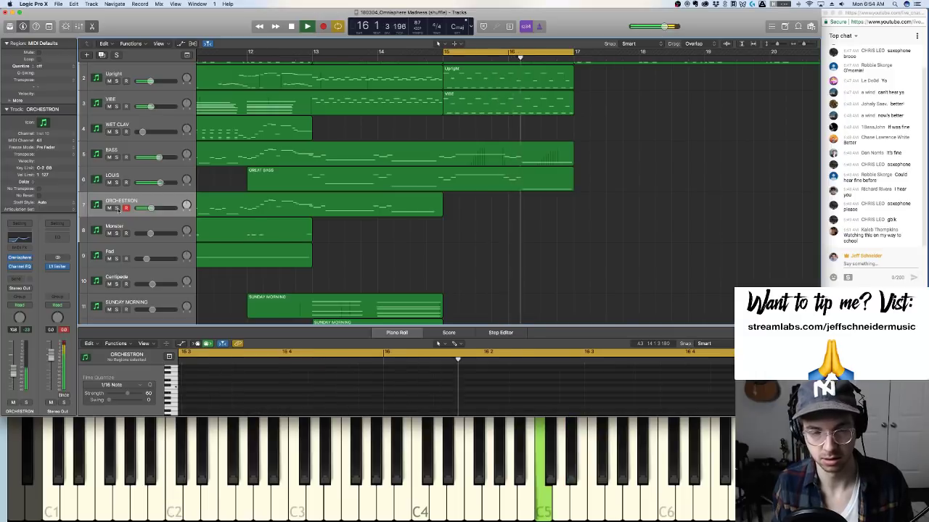
key(space)
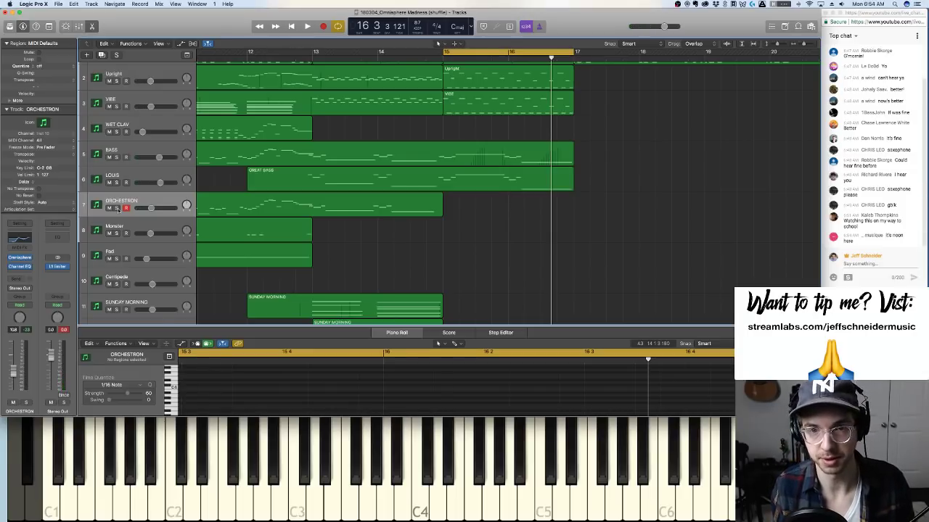
Record the ORCHESTRON part from bar 15 to bar 17, join it to the preceding region and play it back
key(space)
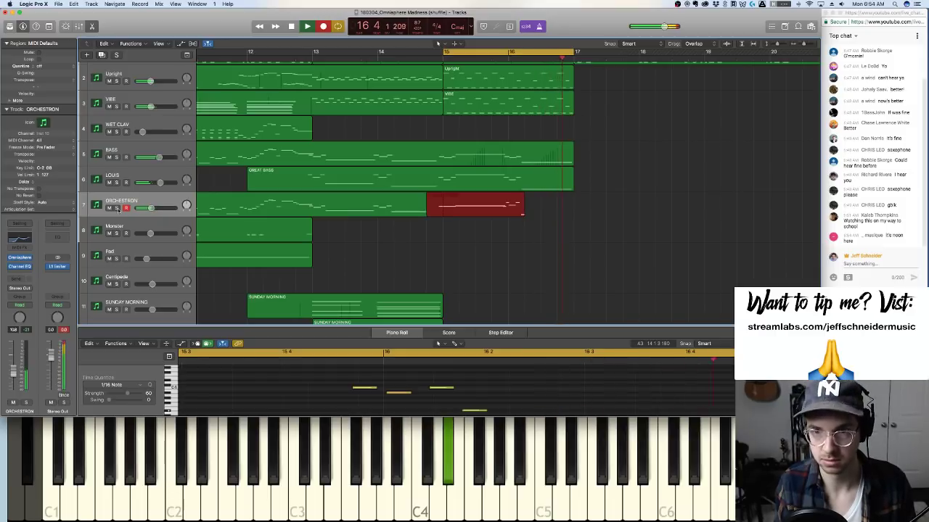
key(space)
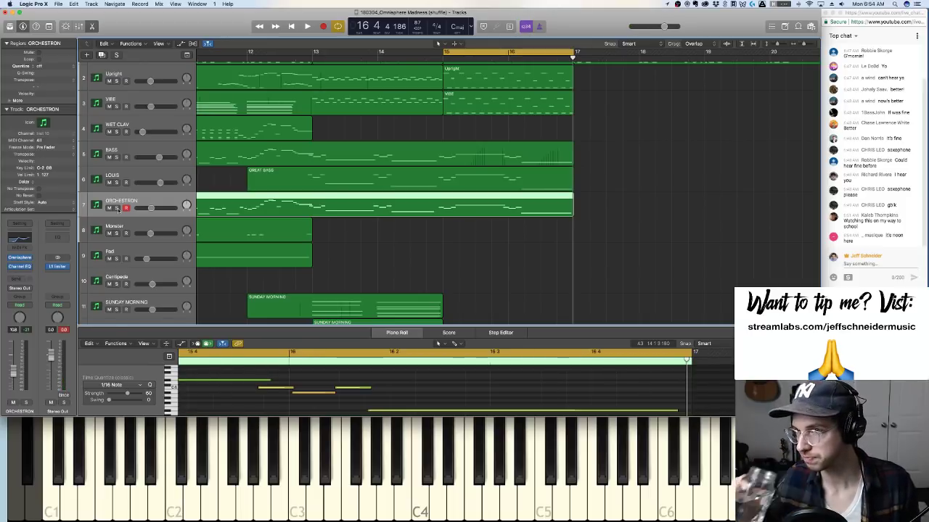
key(space)
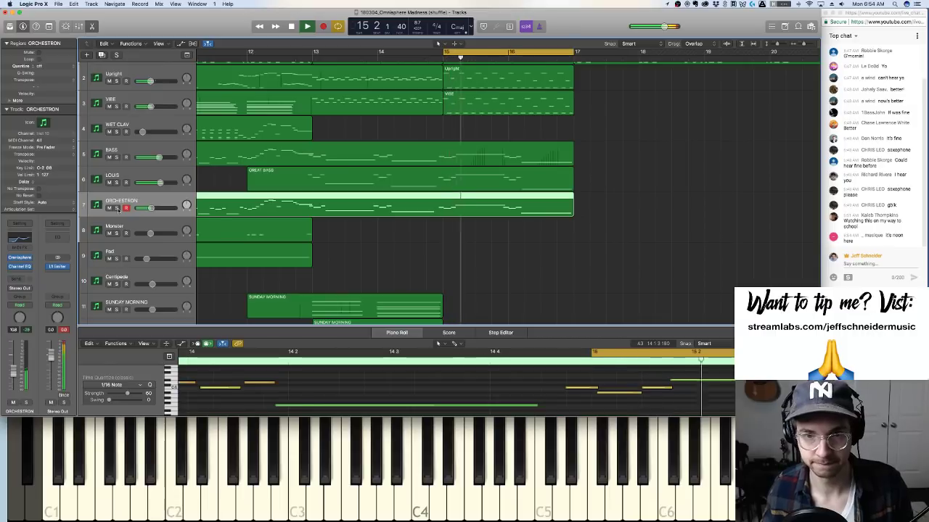
Rehearse a further ORCHESTRON part over the cycled bars 15 to 17, stopping and restarting playback between attempts
key(space)
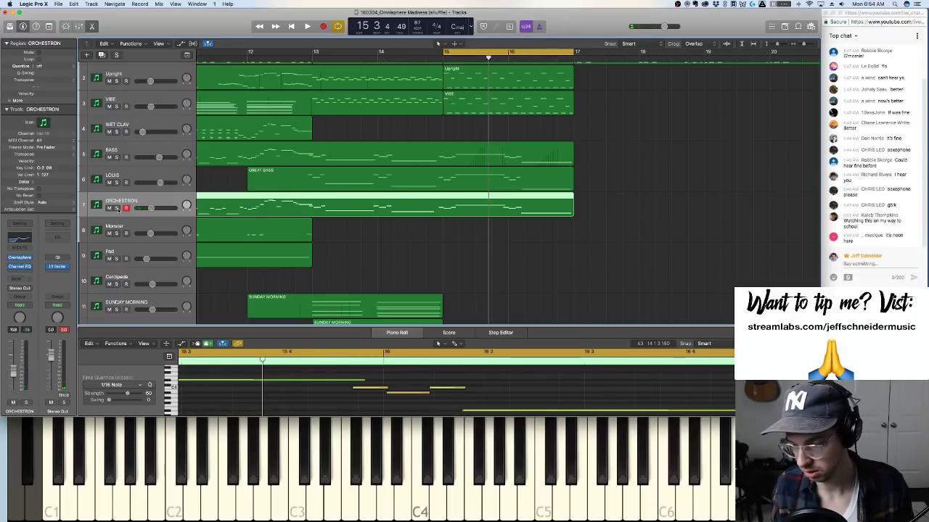
key(space)
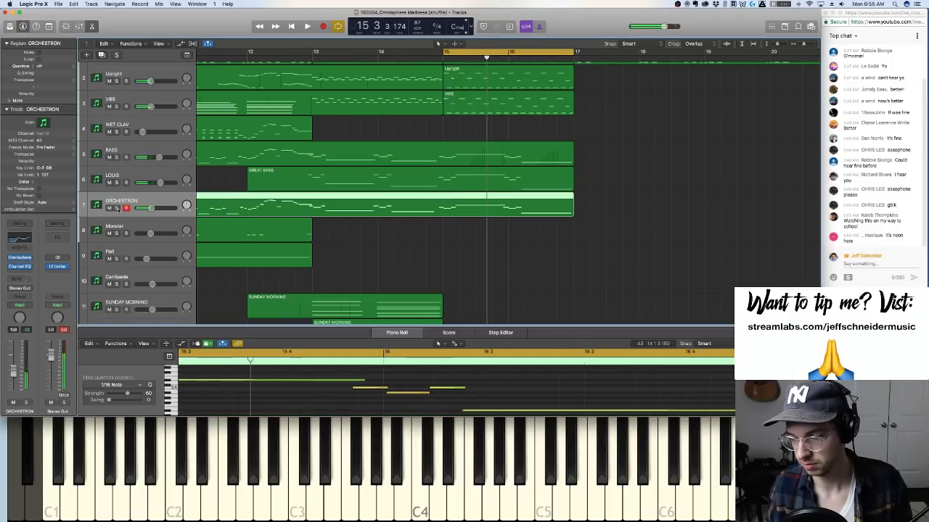
key(space)
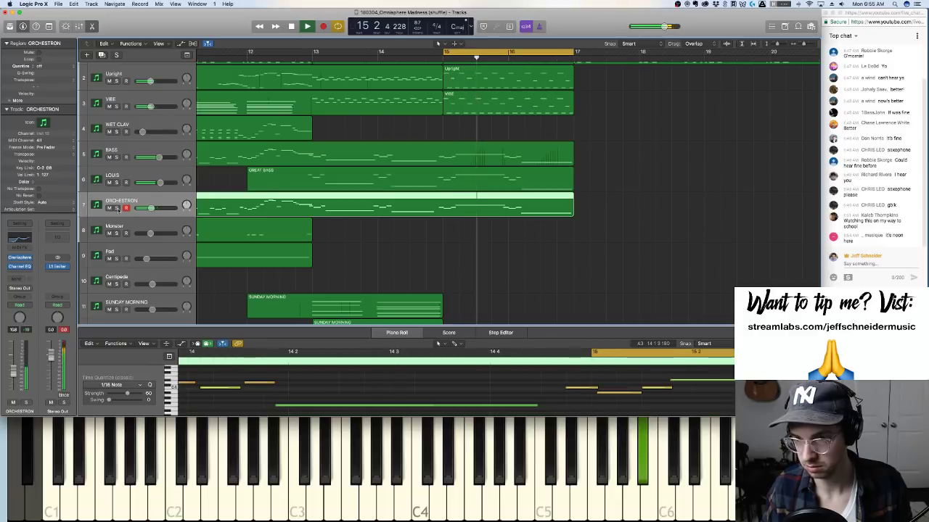
key(space)
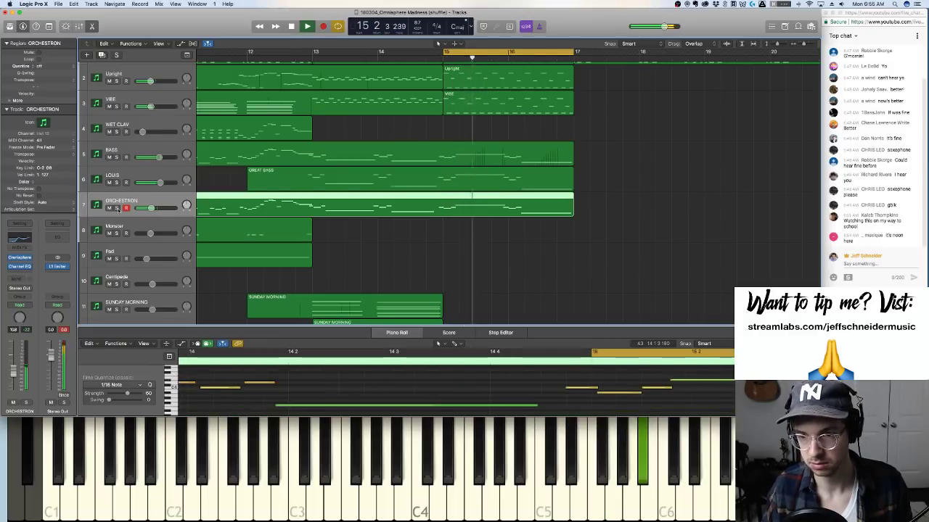
key(space)
key(space)
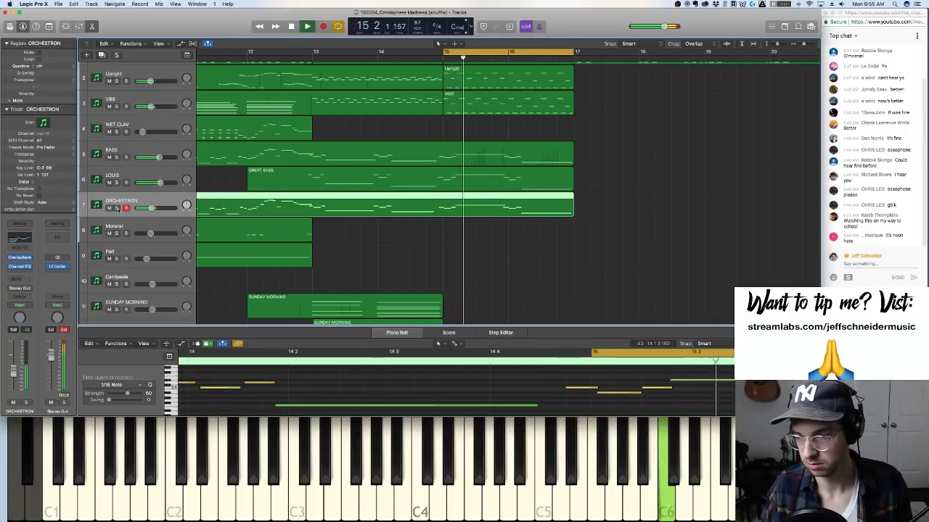
key(space)
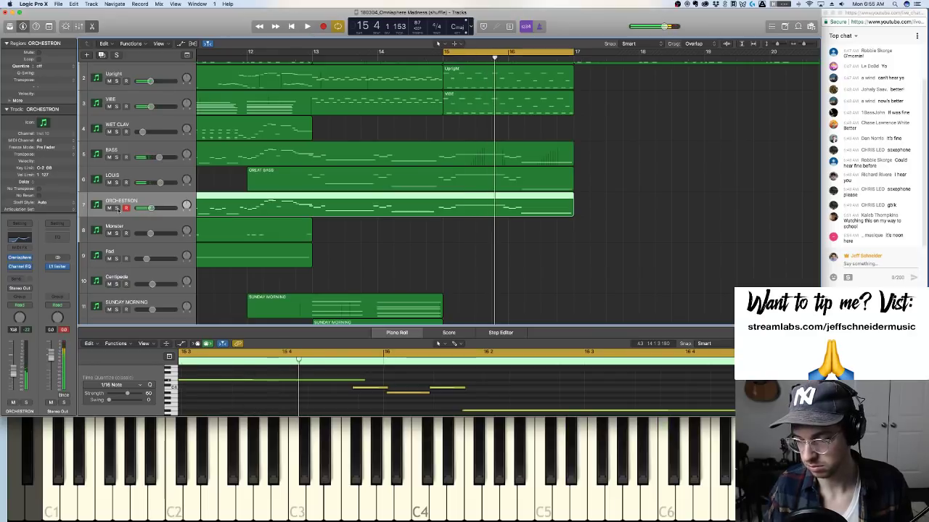
key(space)
key(space)
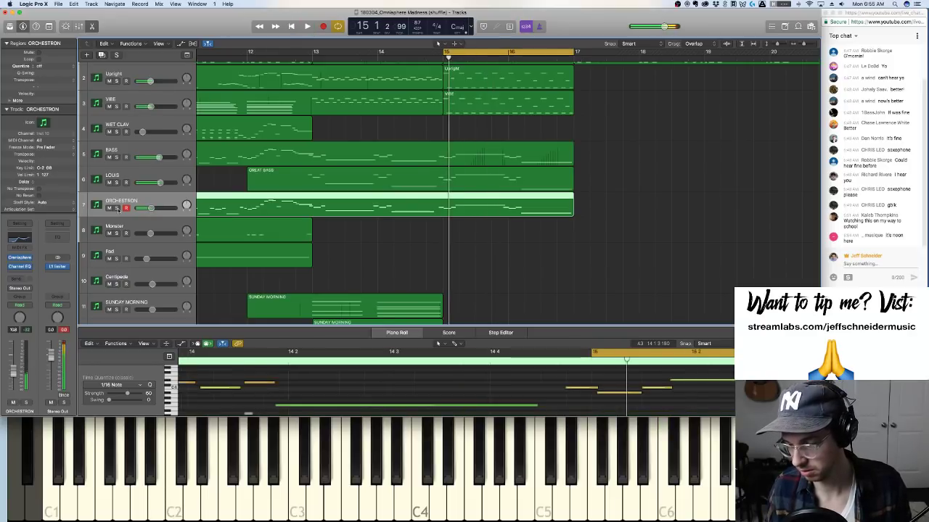
key(space)
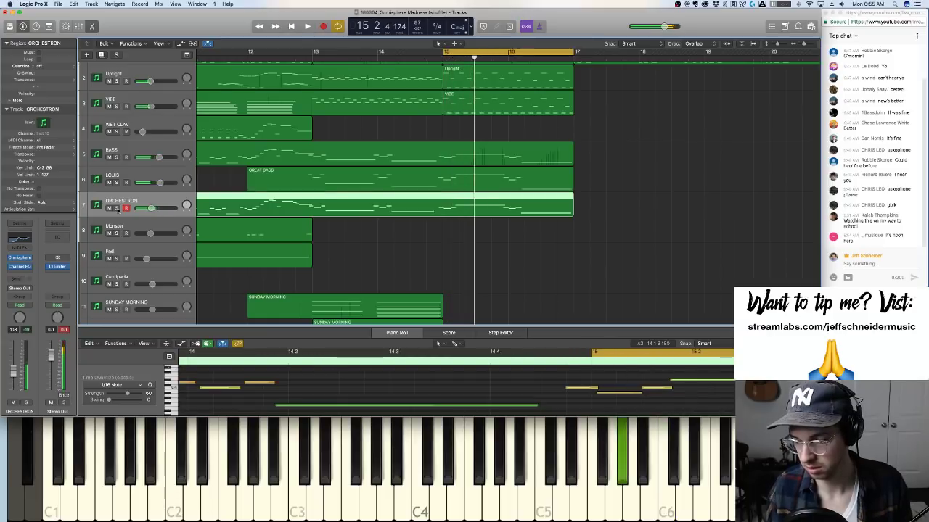
key(space)
key(space)
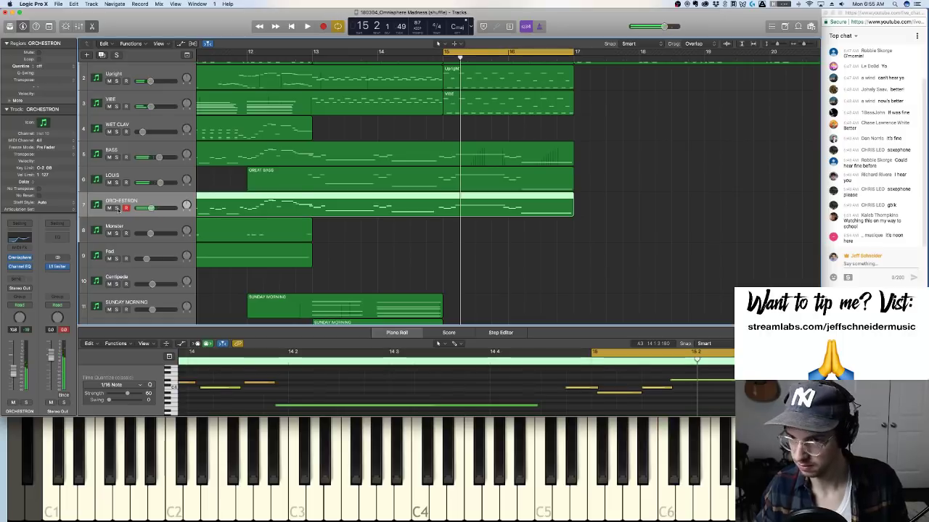
key(space)
key(space)
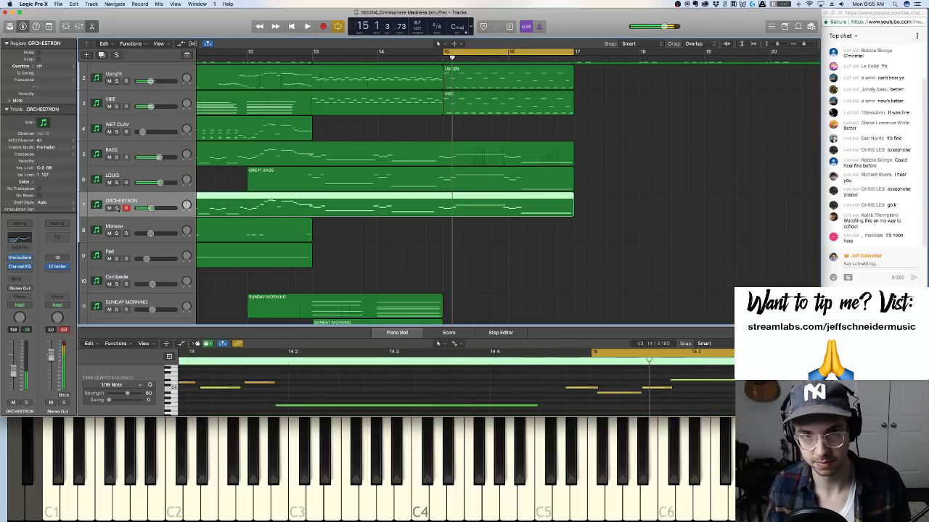
Set the cycle range to bars 14 to 17 and play along on the ORCHESTRON track
drag(380, 54, 574, 52)
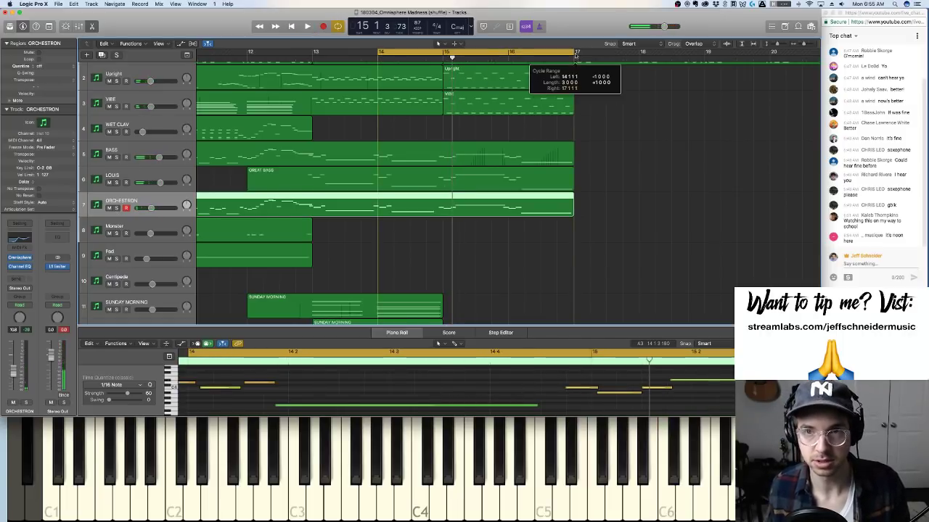
key(space)
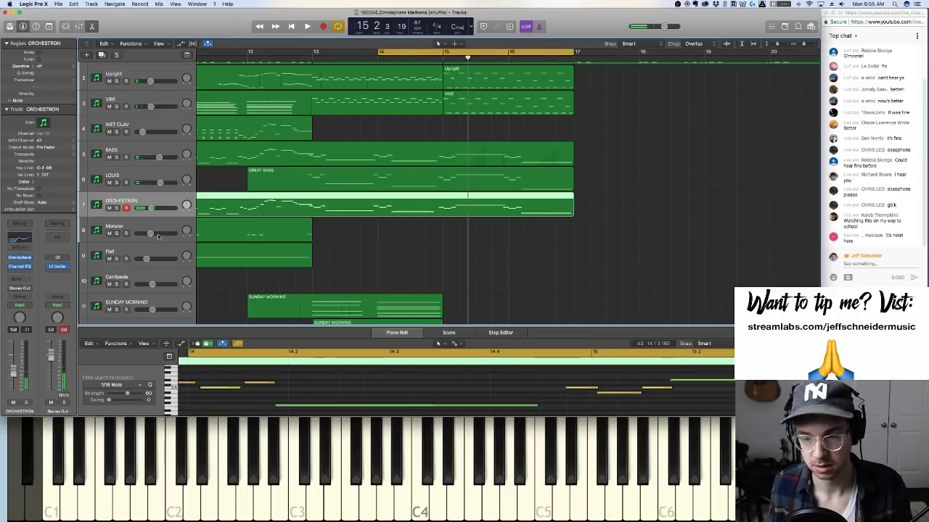
key(space)
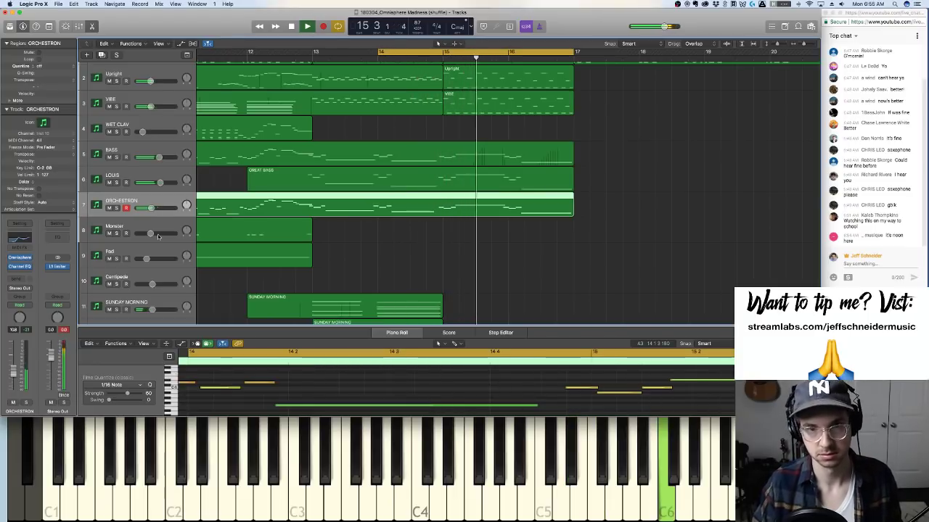
key(space)
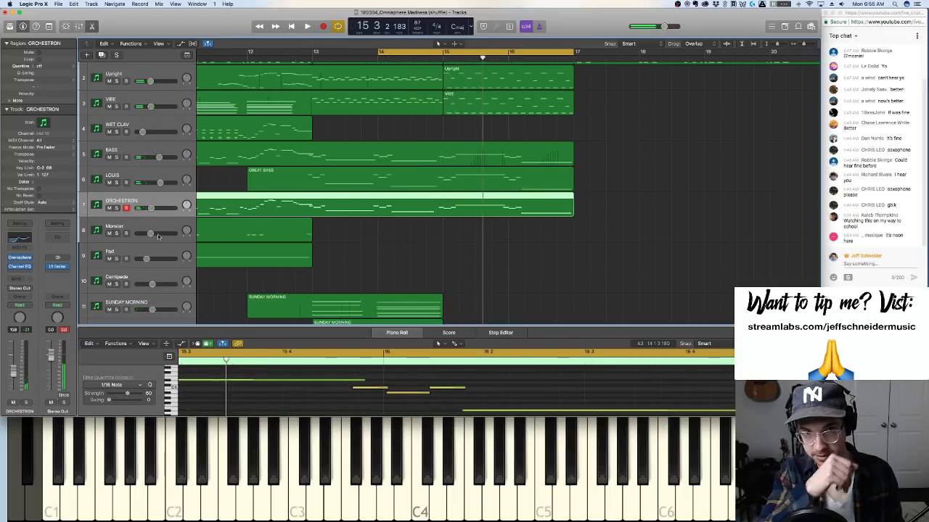
Select the LOUIS track, try its sound over the cycled bars, and look over the arrangement's tracks
click(142, 171)
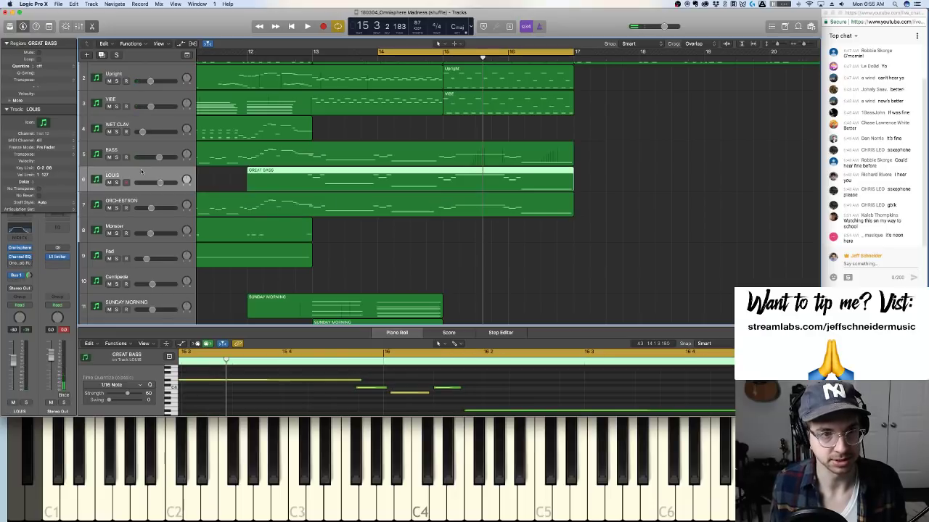
key(space)
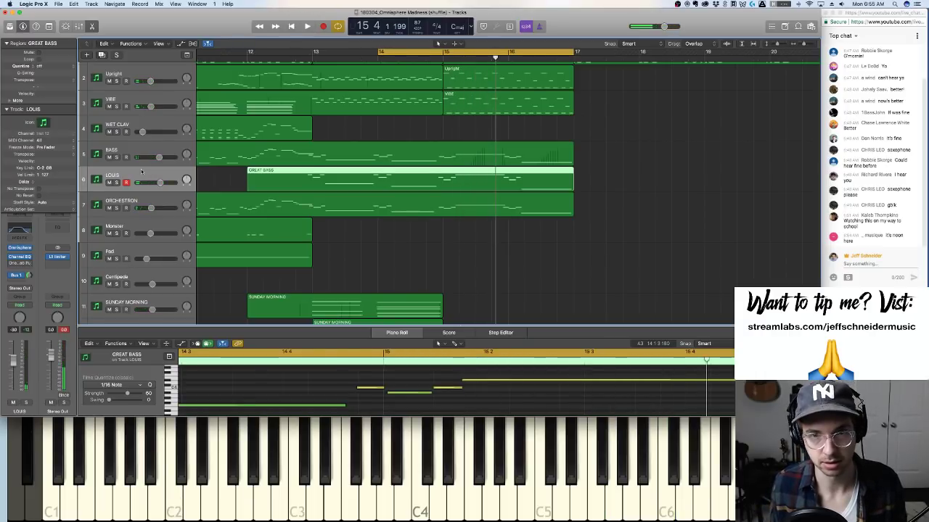
scroll(142, 171, down, 1)
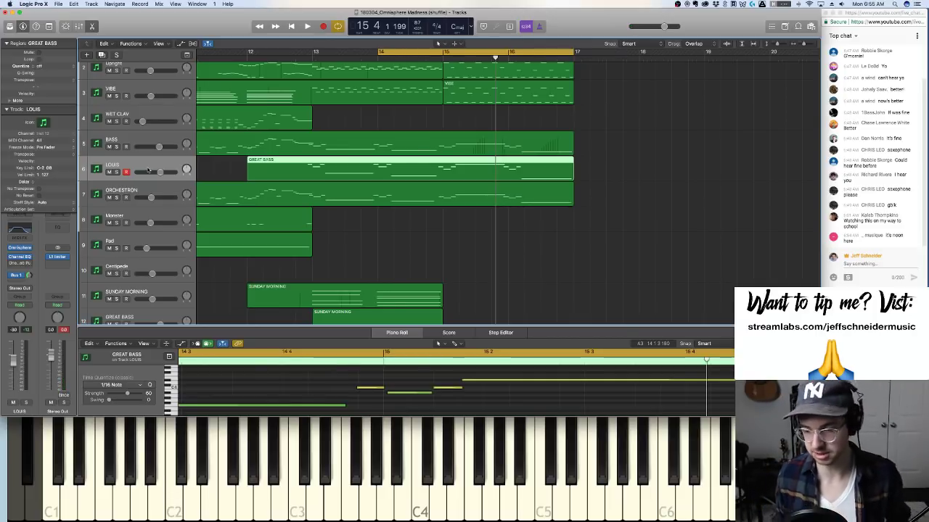
scroll(388, 231, left, 1)
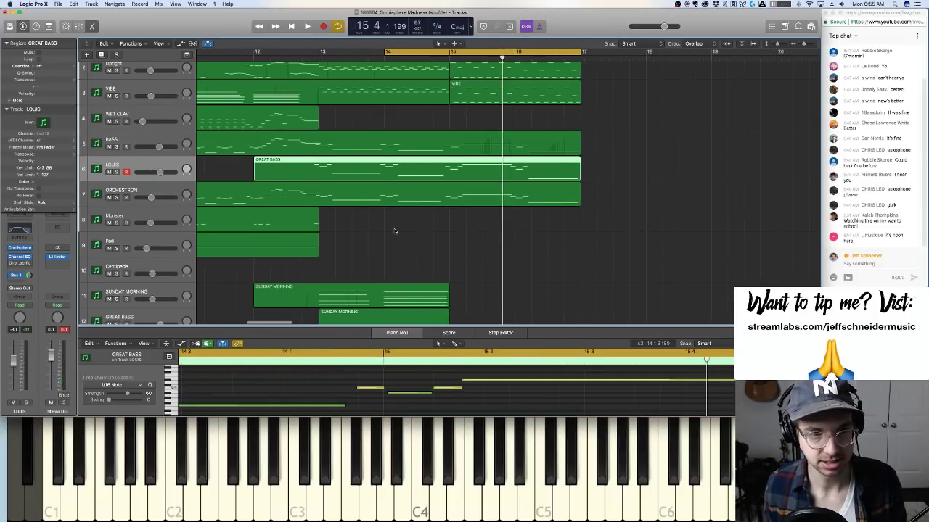
scroll(388, 232, down, 2)
scroll(388, 231, down, 3)
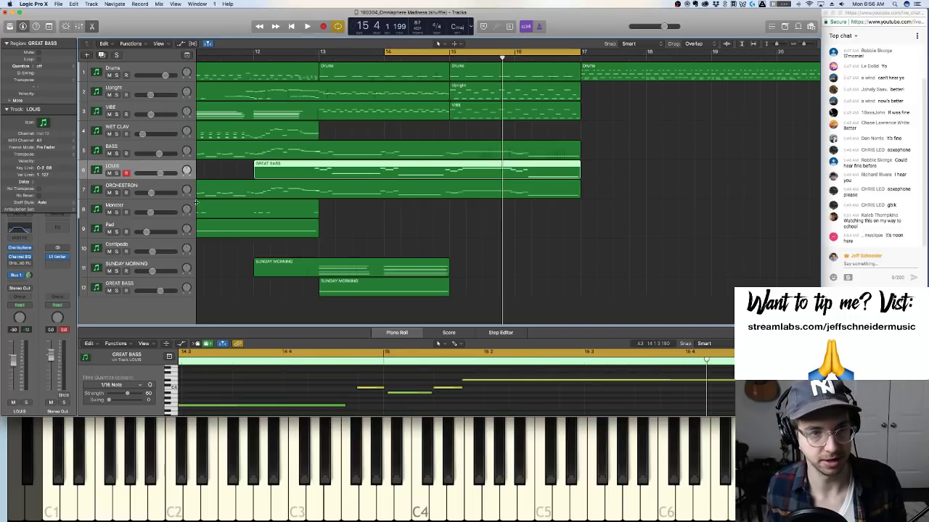
Duplicate the ORCHESTRON track and load the Woodstock Rocks patch from Omnisphere's shuffled patch list
click(160, 189)
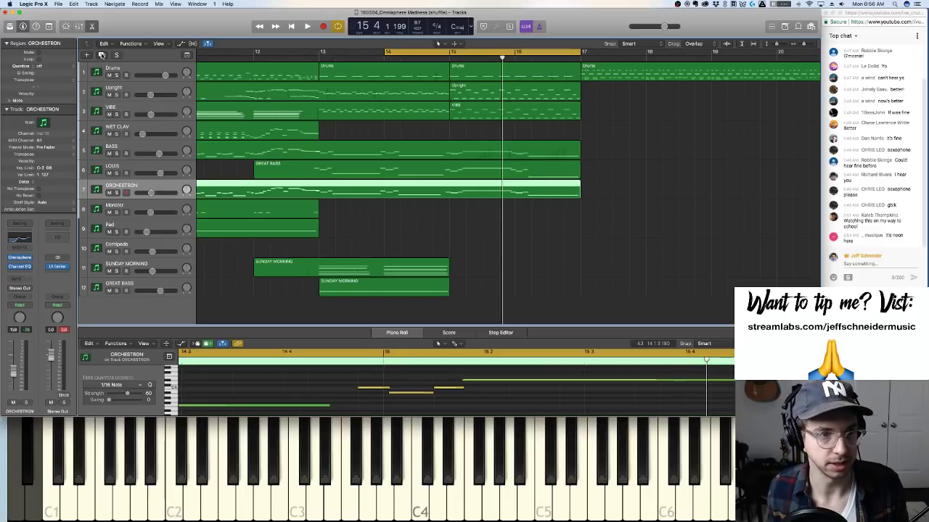
key(super+d)
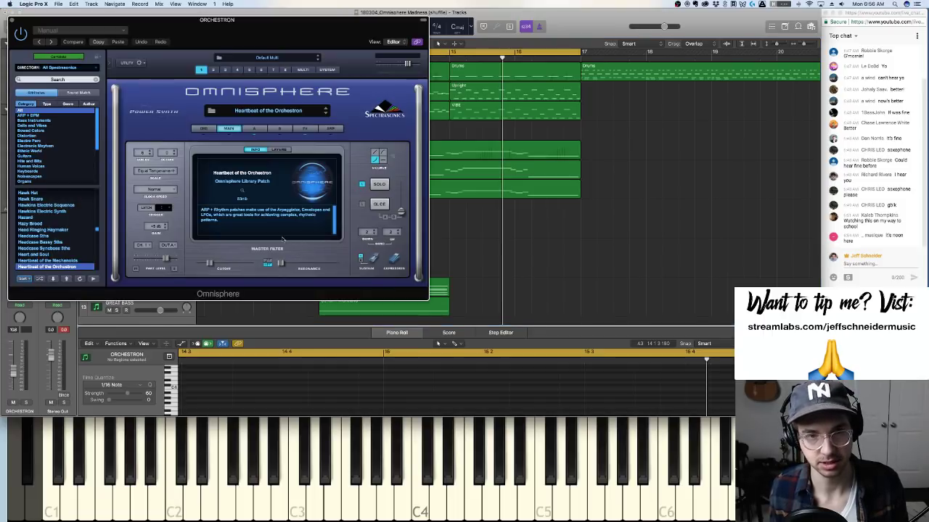
click(273, 110)
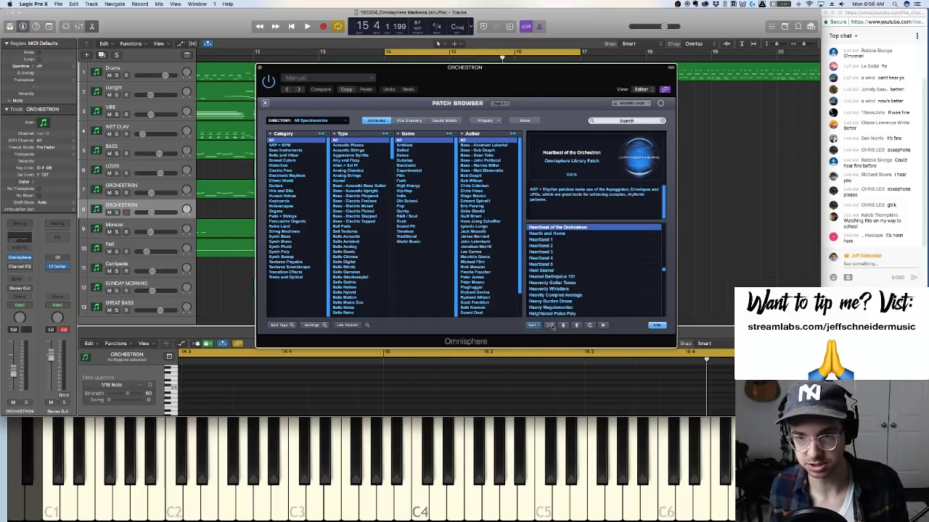
click(550, 325)
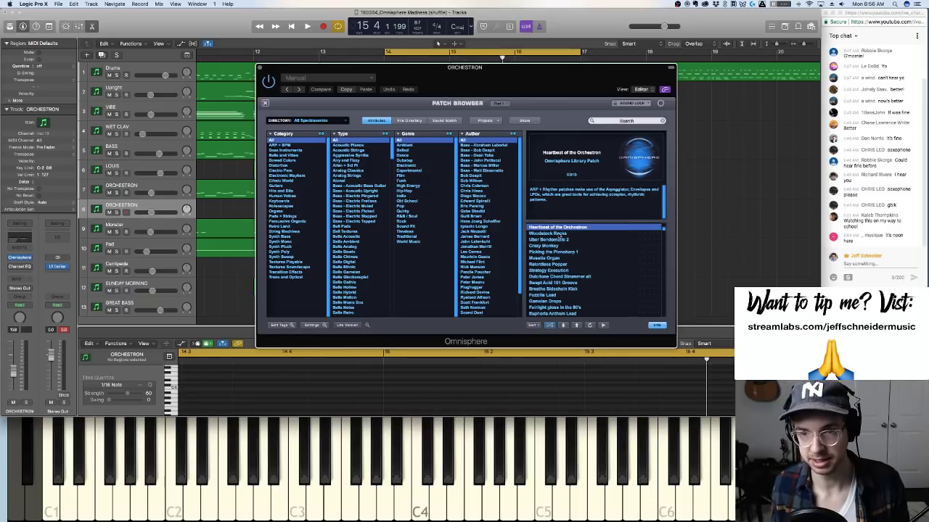
click(555, 235)
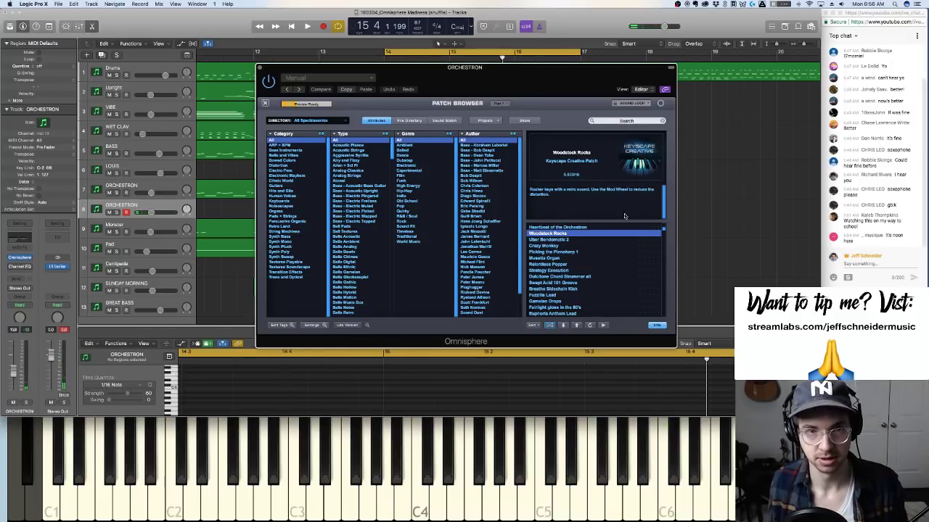
click(260, 67)
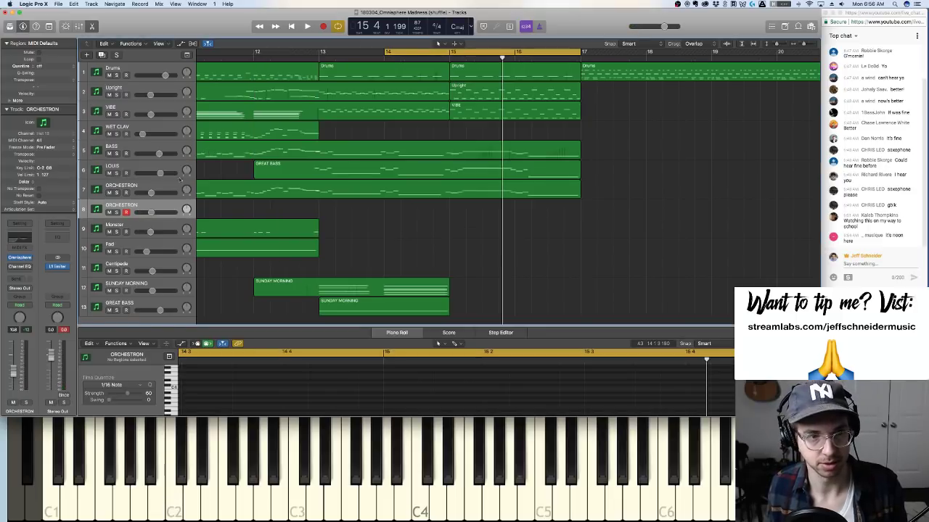
Lower the duplicated track's volume slightly and rename the track ROUGH ORGAN
drag(151, 212, 148, 213)
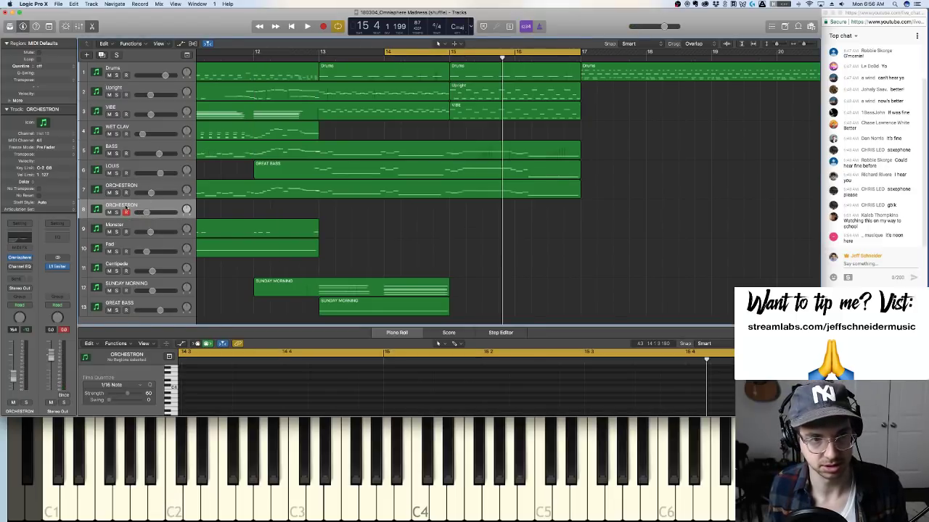
double_click(122, 204)
text(Rh)
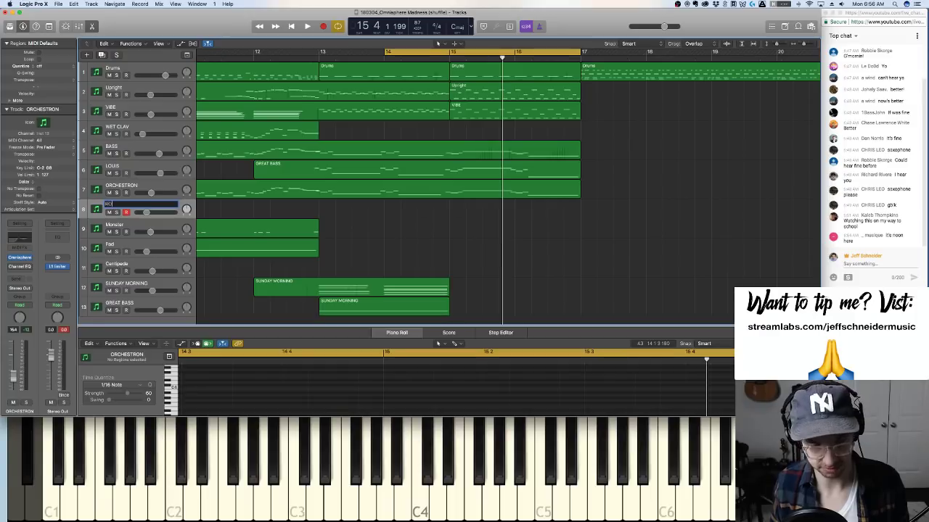
key(Return)
Rehearse and record a ROUGH ORGAN part across bars 14 and 15, and play it back
key(space)
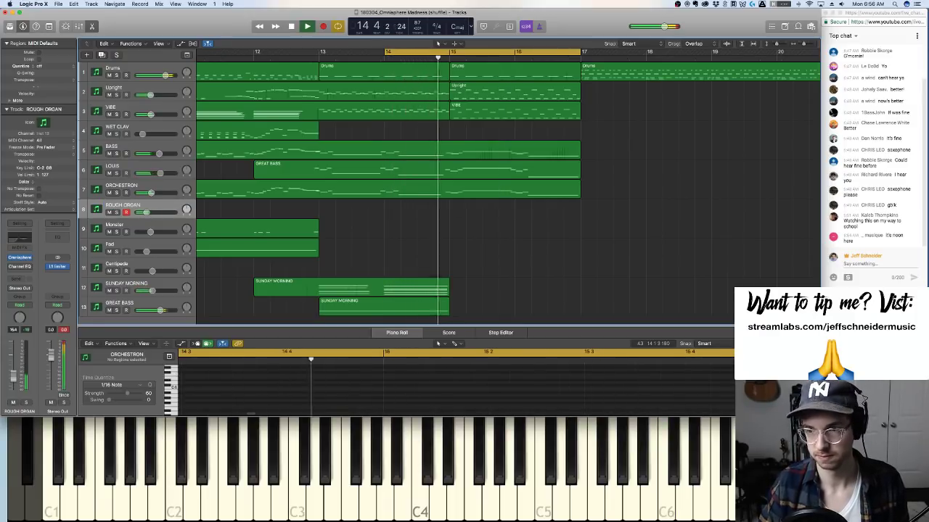
key(space)
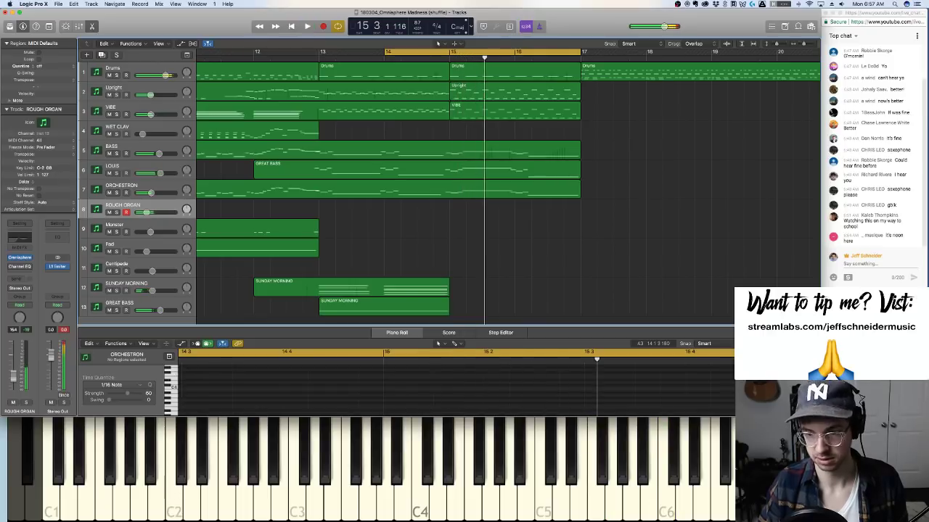
key(r)
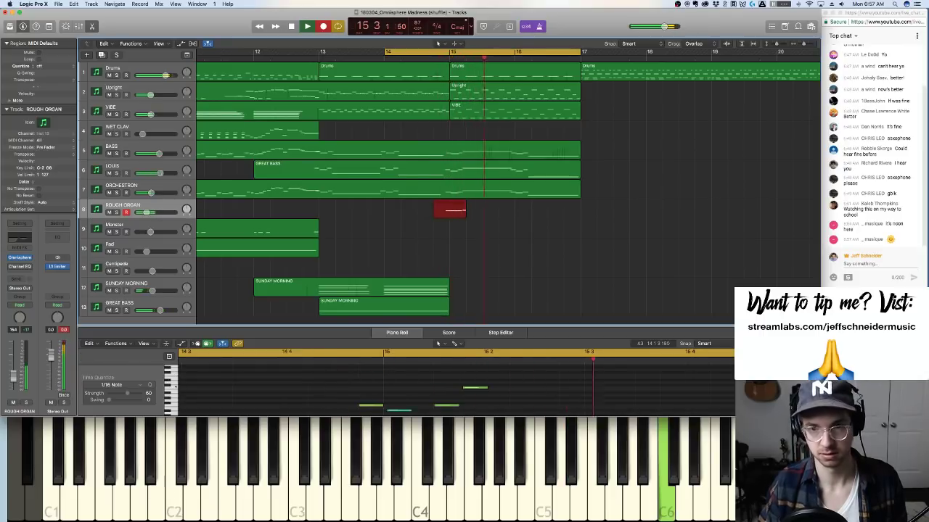
key(space)
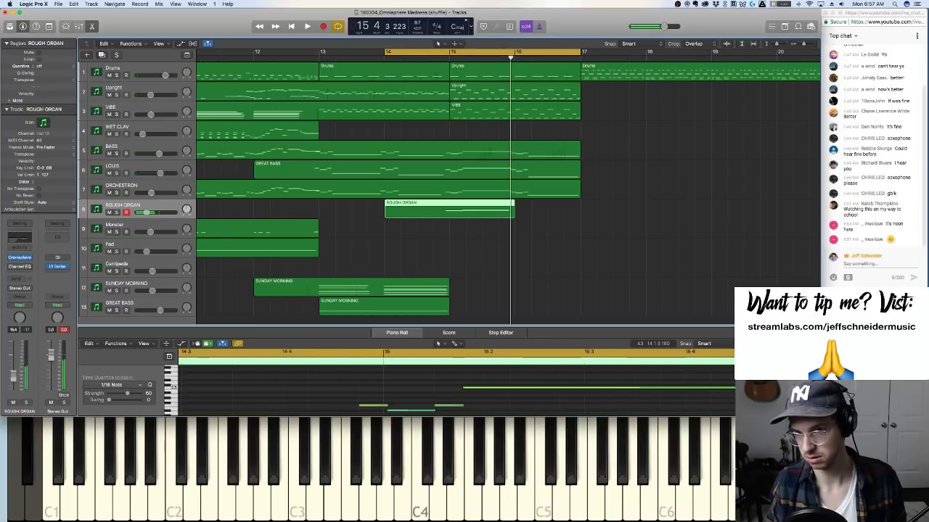
key(space)
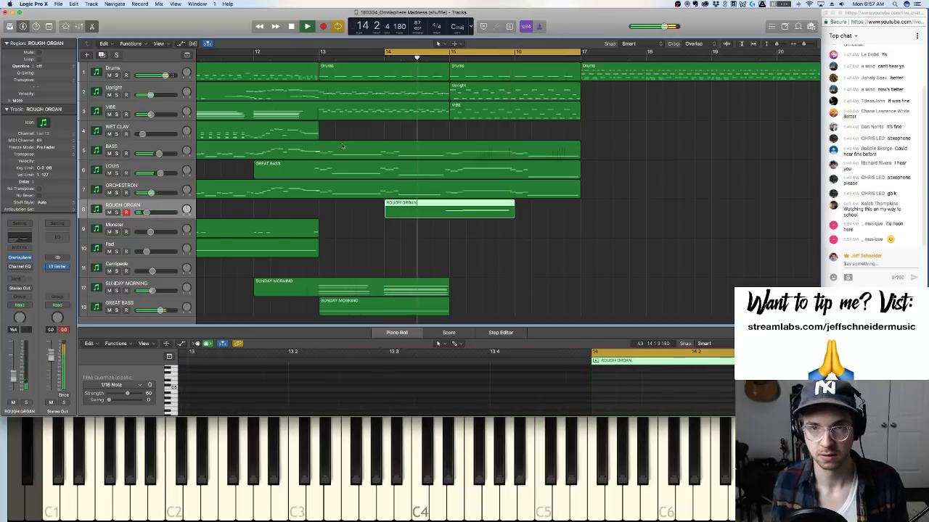
Cycle bars 15 and 16, rehearse the ROUGH ORGAN part, and record its continuation through the end of bar 16
drag(451, 52, 587, 55)
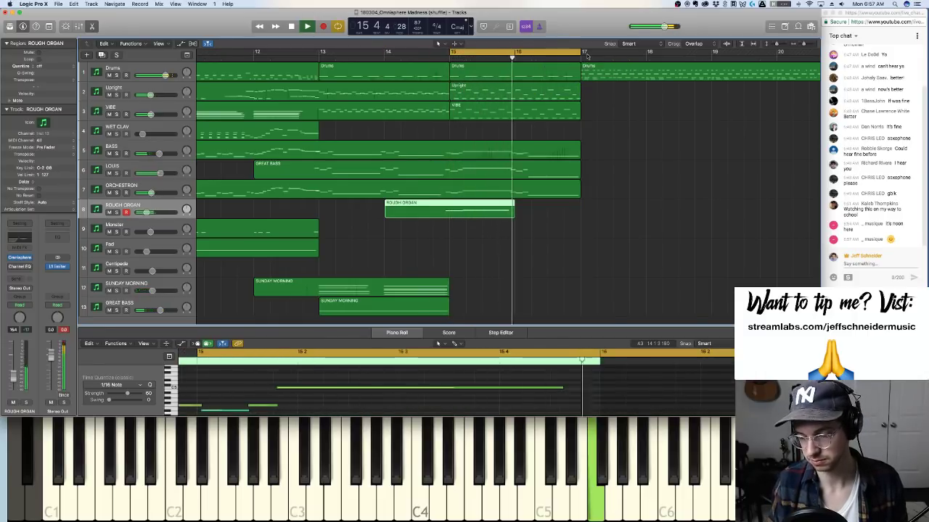
key(space)
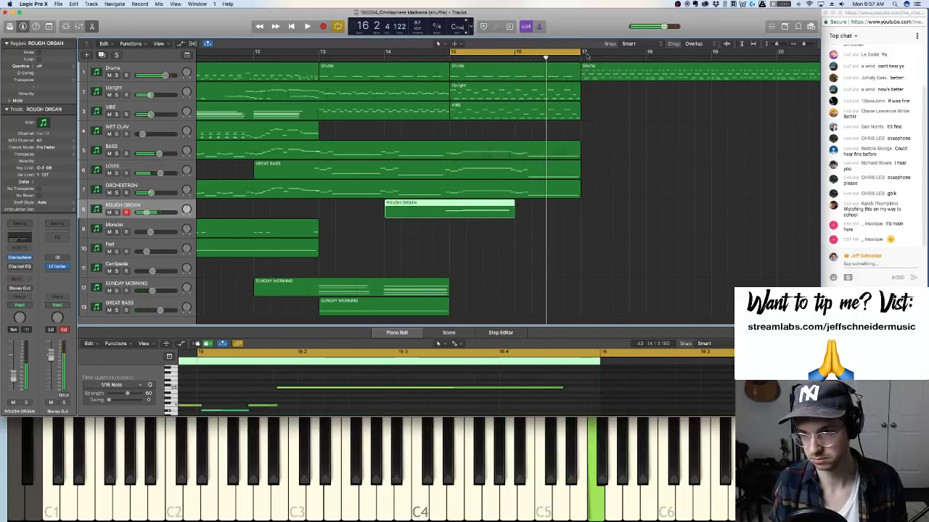
key(space)
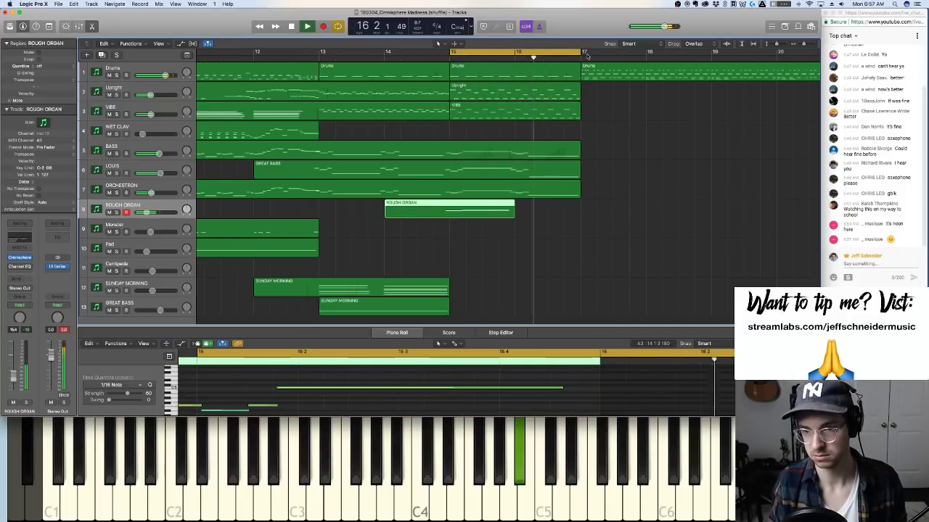
key(r)
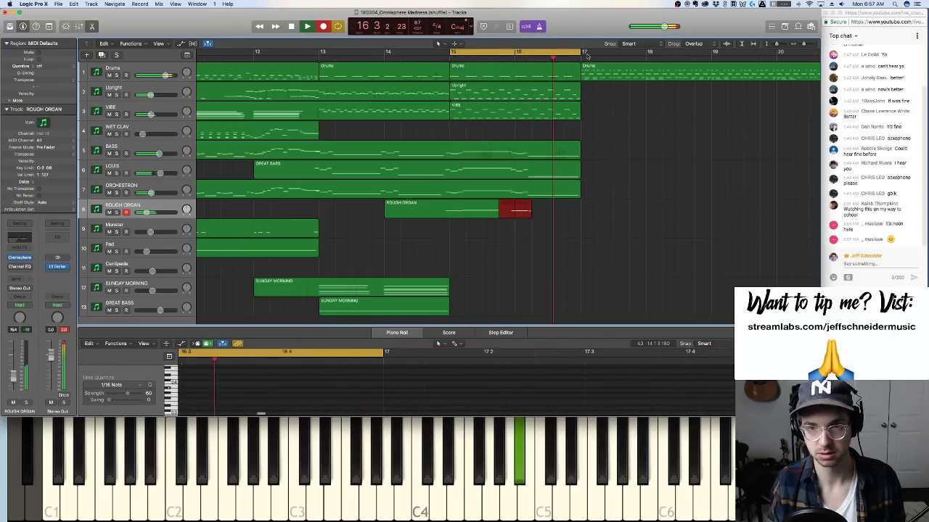
key(space)
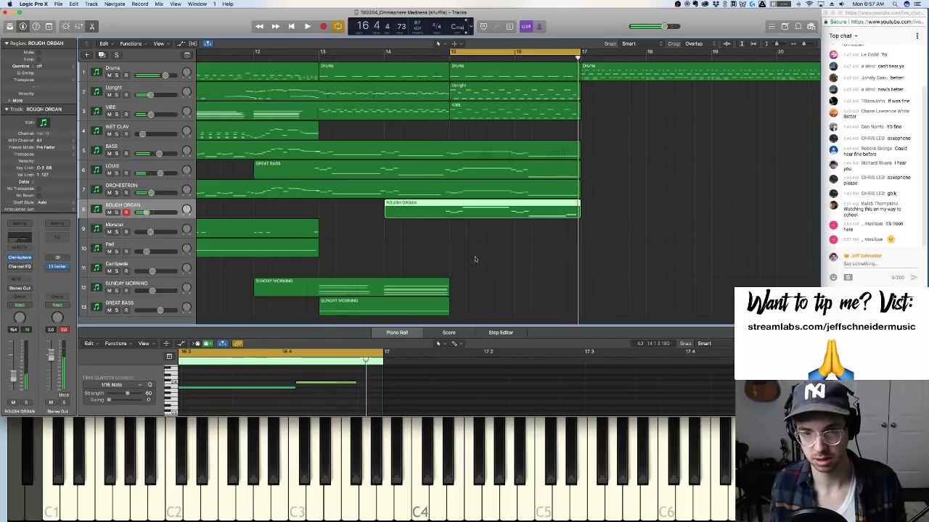
Delete the last recorded ROUGH ORGAN note and lengthen the preceding note to the start of bar 17
click(322, 379)
key(Delete)
click(294, 387)
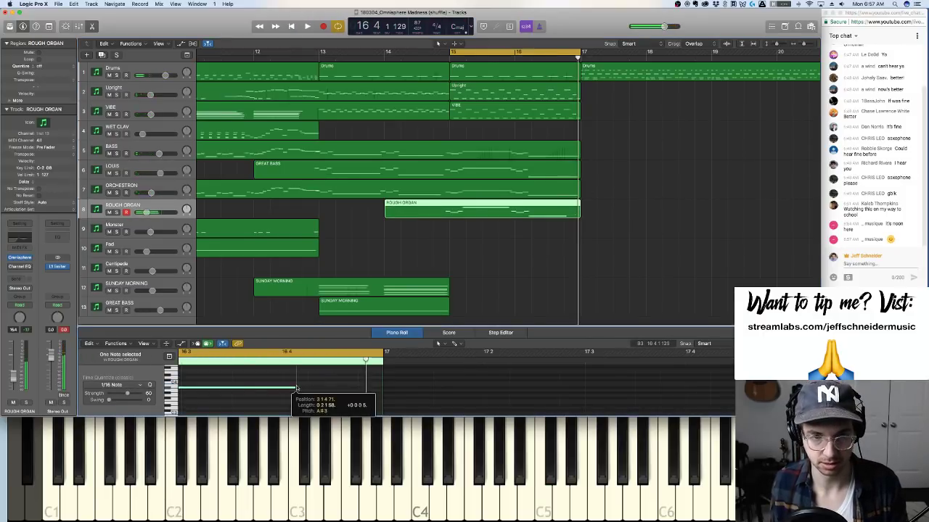
drag(295, 387, 382, 387)
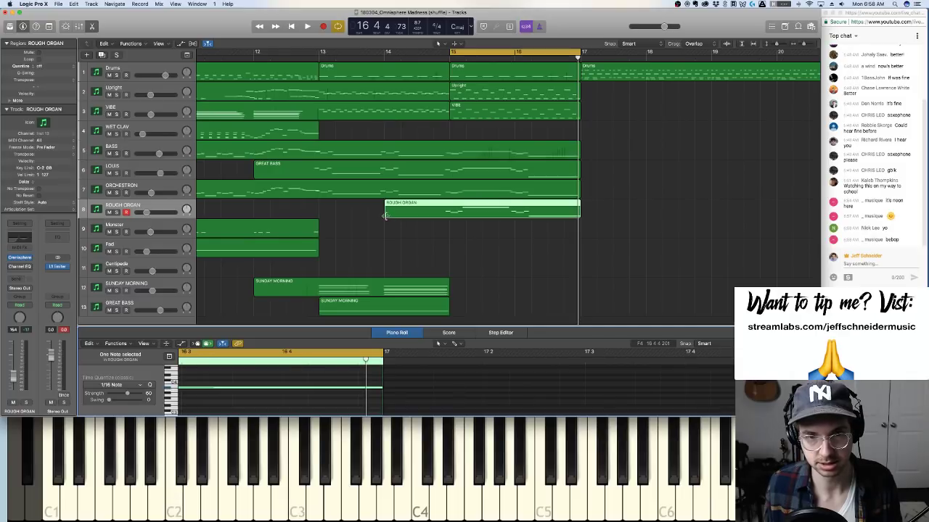
Trim the ROUGH ORGAN region's start to just before bar 15 and lower the track's volume between playbacks
drag(386, 214, 442, 217)
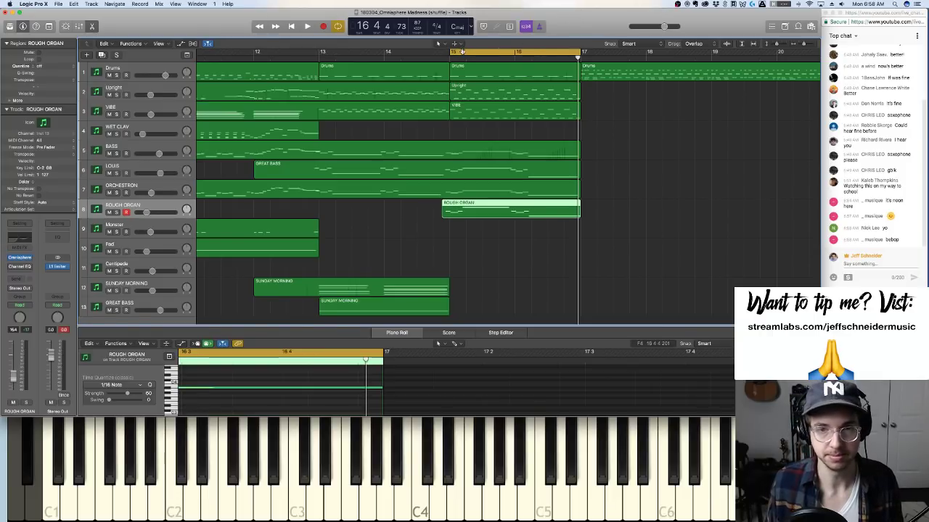
key(space)
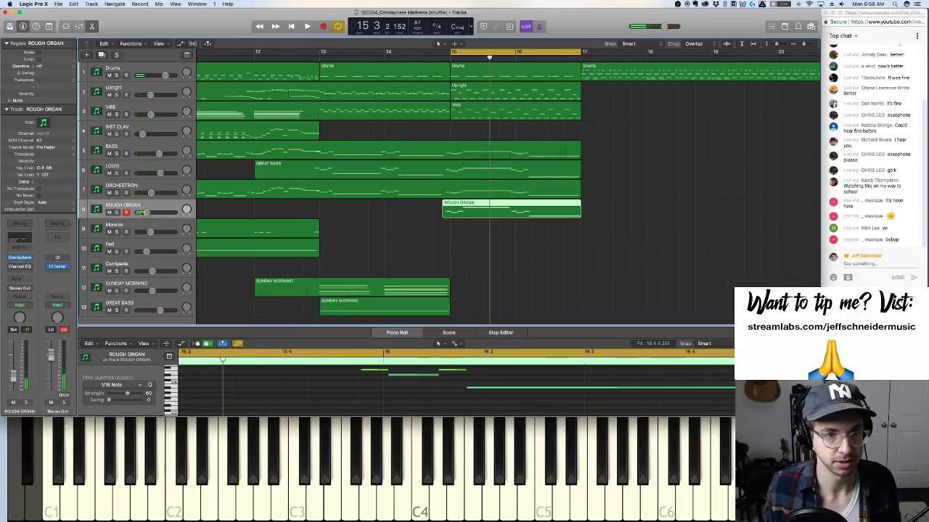
key(space)
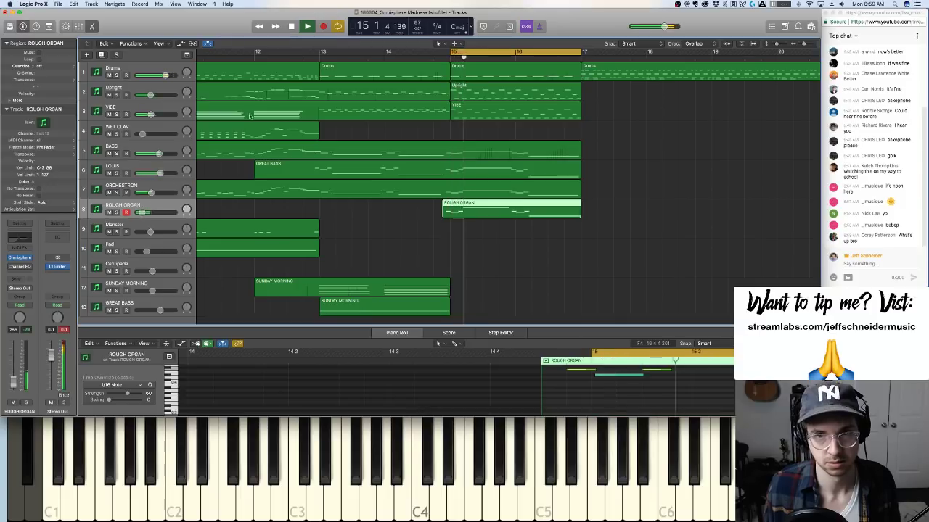
Extend the cycle to cover bars 13 through 16 and listen to the section with the organ part
key(space)
drag(338, 51, 584, 53)
key(space)
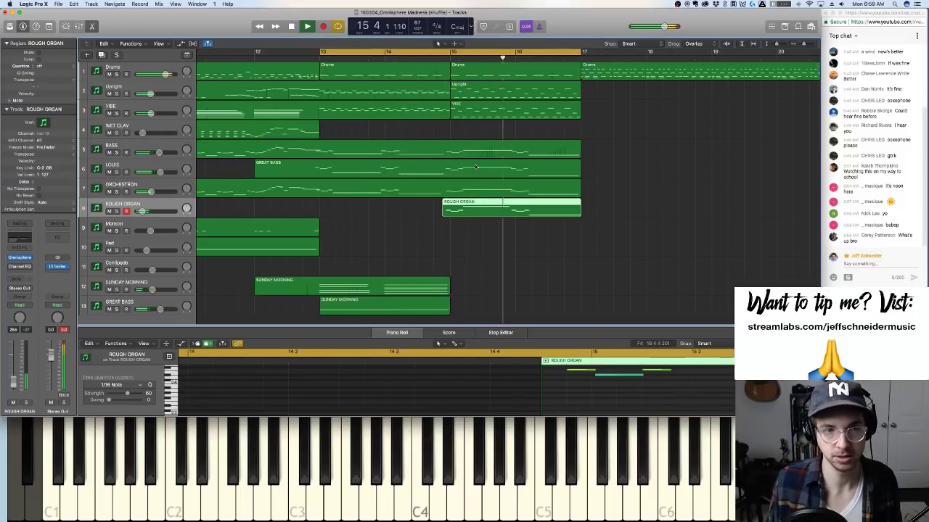
key(space)
Audition the LOUIS, WET CLAV and GREAT BASS tracks, then return to the ROUGH ORGAN track
click(133, 166)
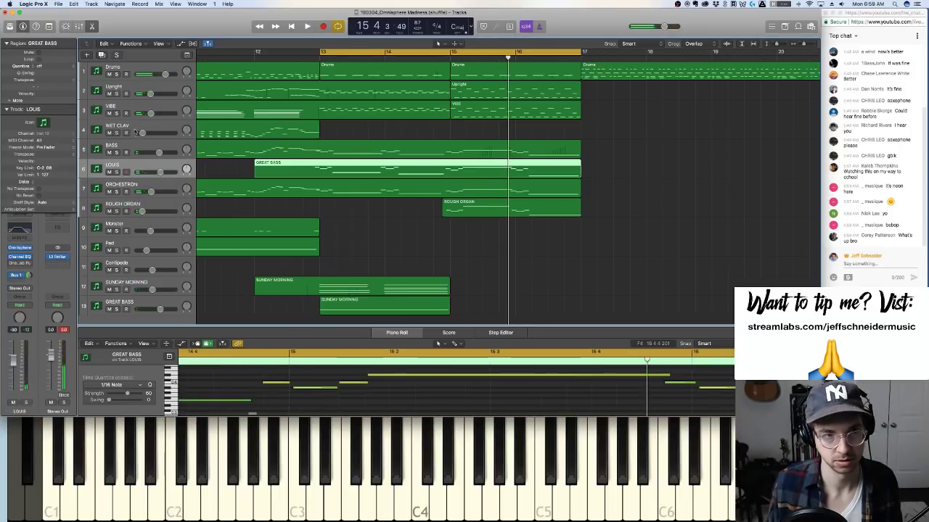
click(138, 126)
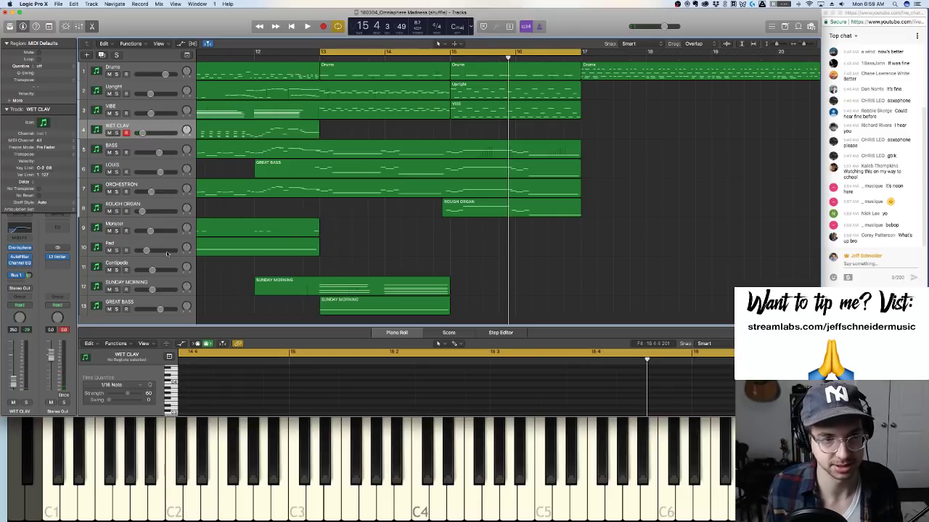
click(145, 305)
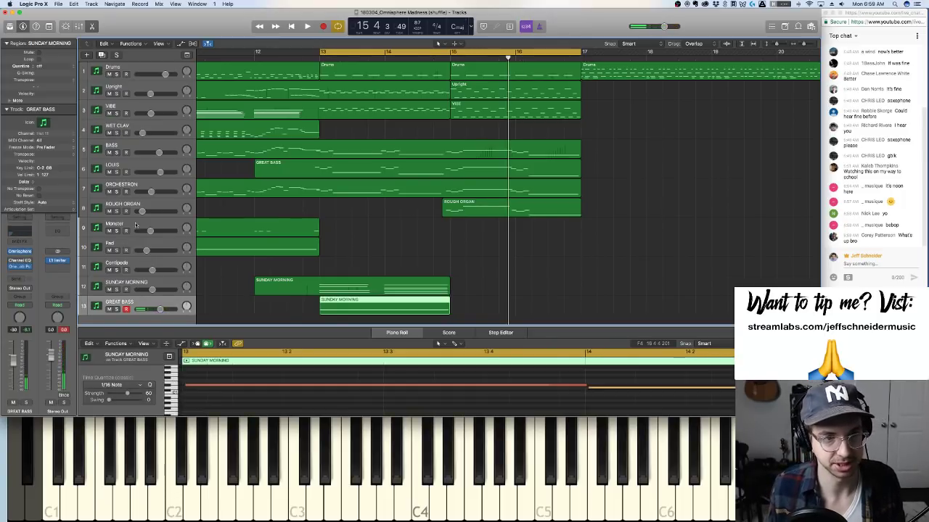
scroll(150, 208, right, 1)
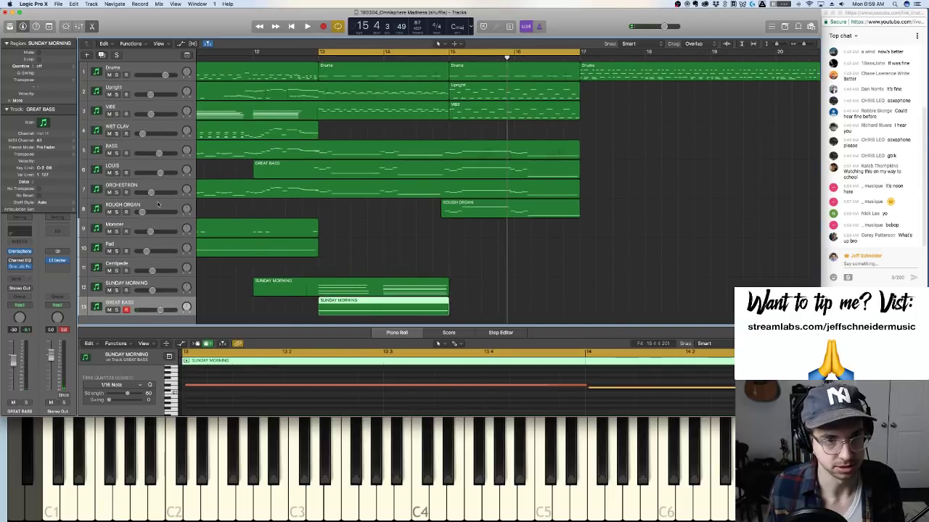
click(158, 205)
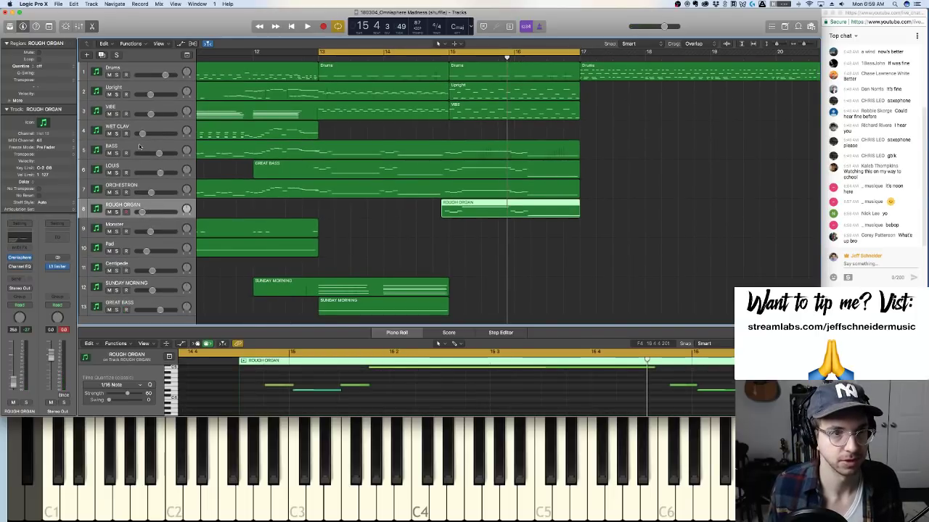
scroll(151, 115, up, 1)
scroll(149, 108, up, 1)
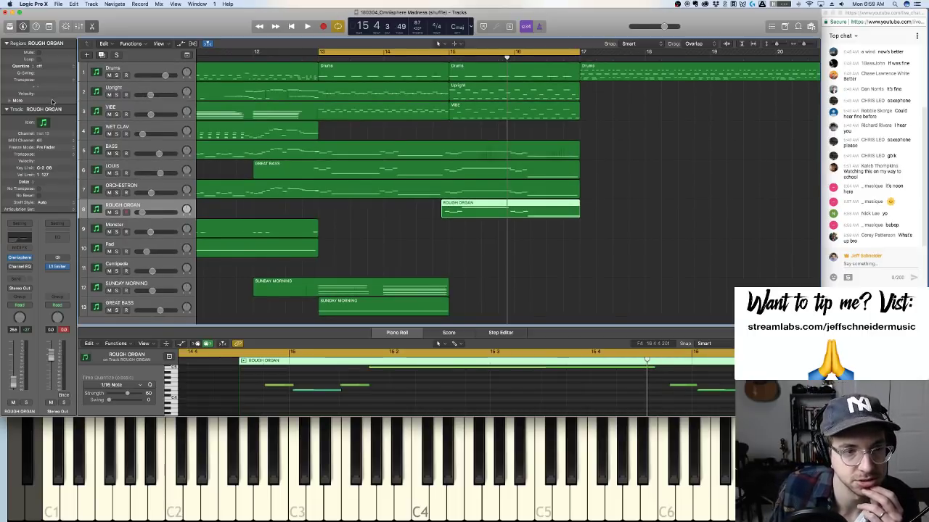
Duplicate the ROUGH ORGAN track and load the Oil Can Guitar Tremorsap patch from Omnisphere's shuffled patch list
key(super+d)
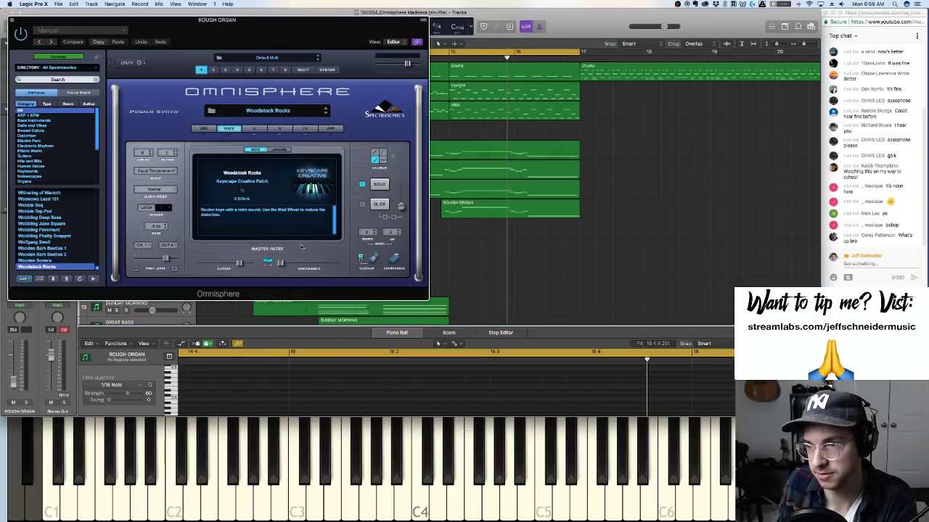
click(270, 114)
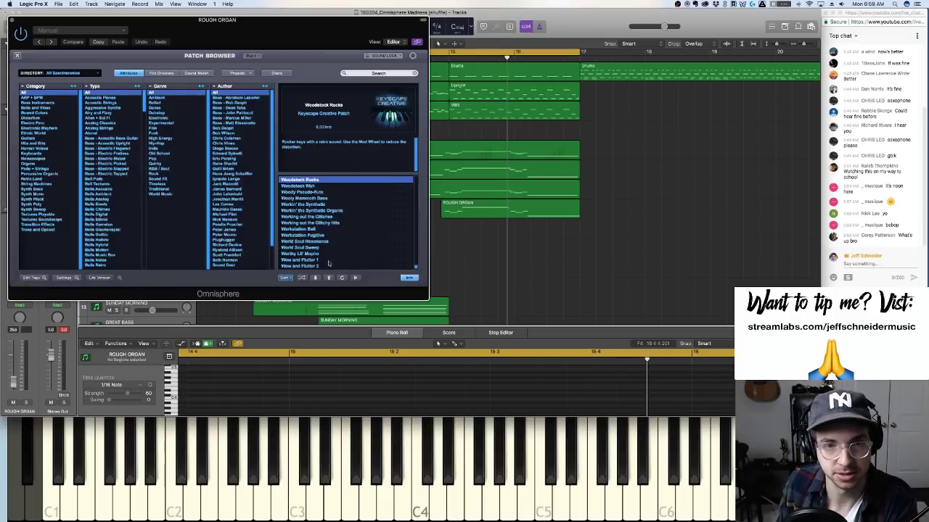
click(303, 279)
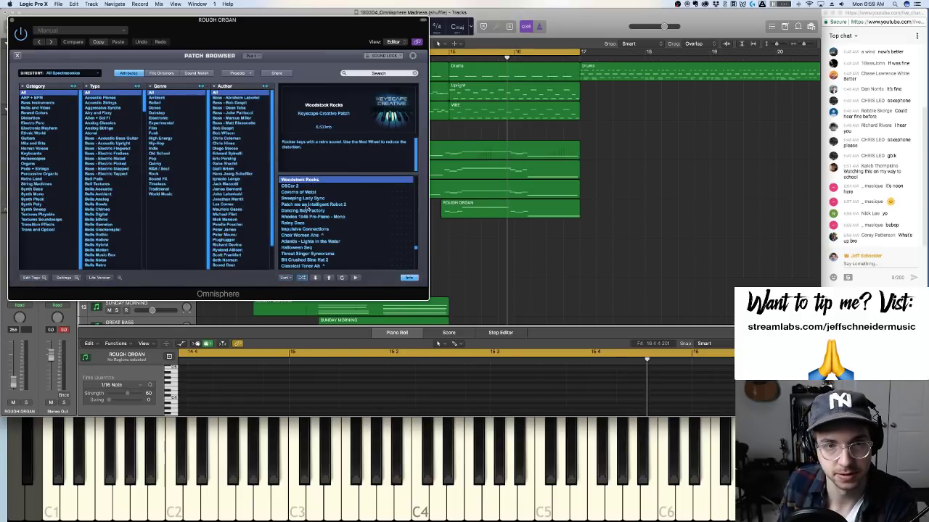
click(307, 185)
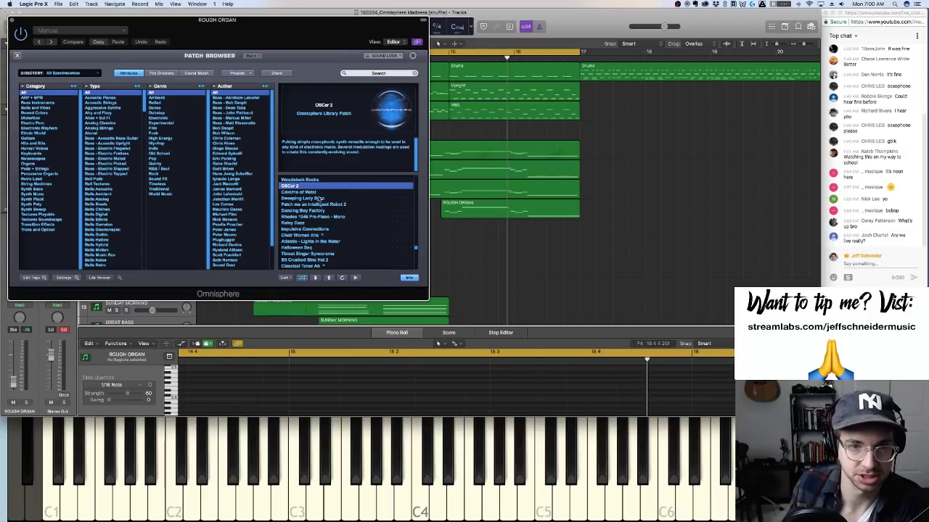
scroll(316, 196, down, 1)
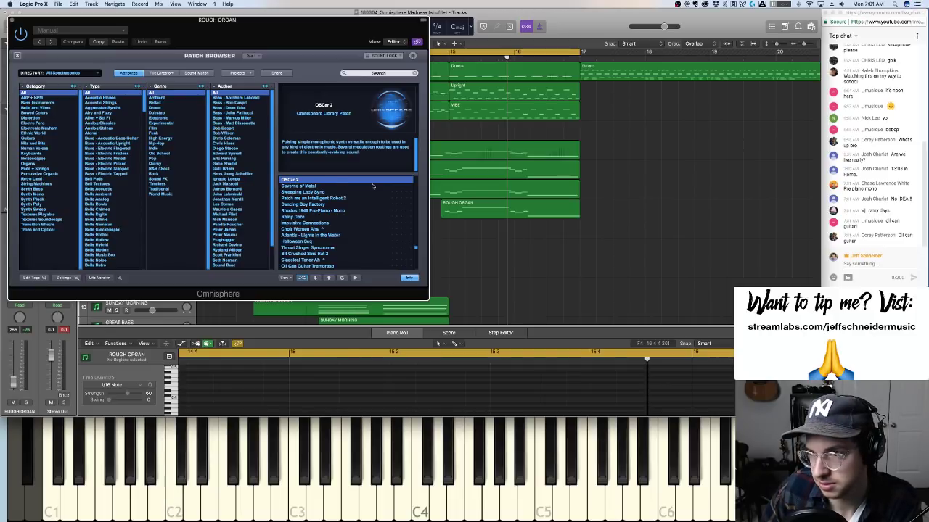
click(330, 266)
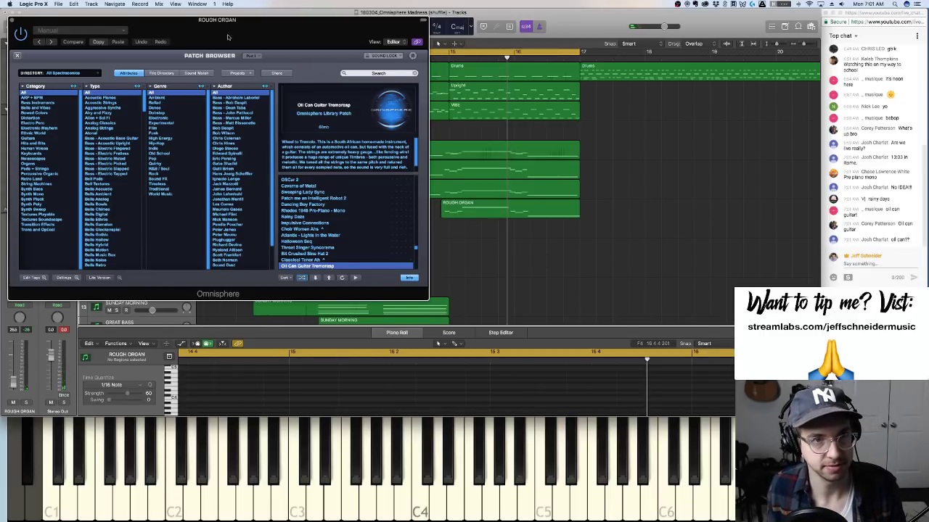
Reset the duplicated ROUGH ORGAN track's volume to 0.0 and close its Omnisphere window
drag(227, 36, 393, 39)
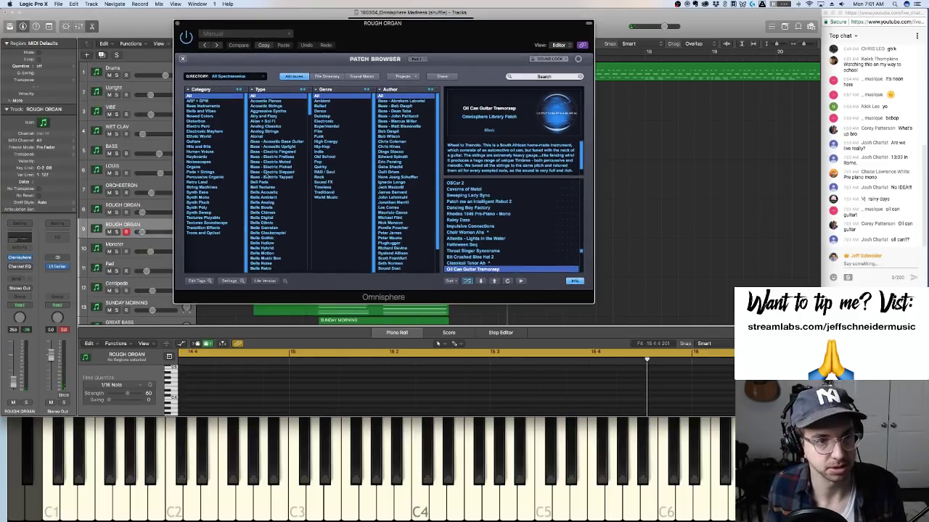
click(13, 382)
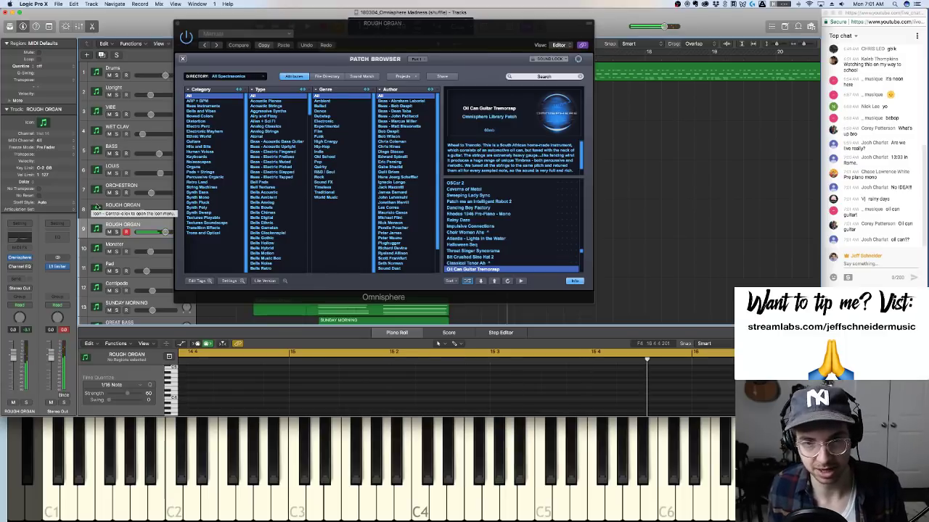
click(178, 27)
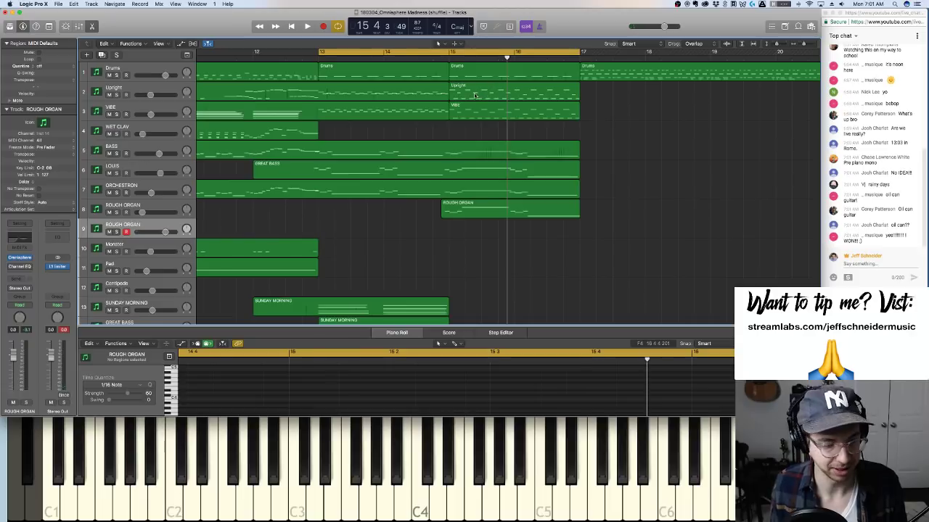
Play the section, shorten the cycle to bars 15 and 16, and select the GREAT BASS track to try over it
key(space)
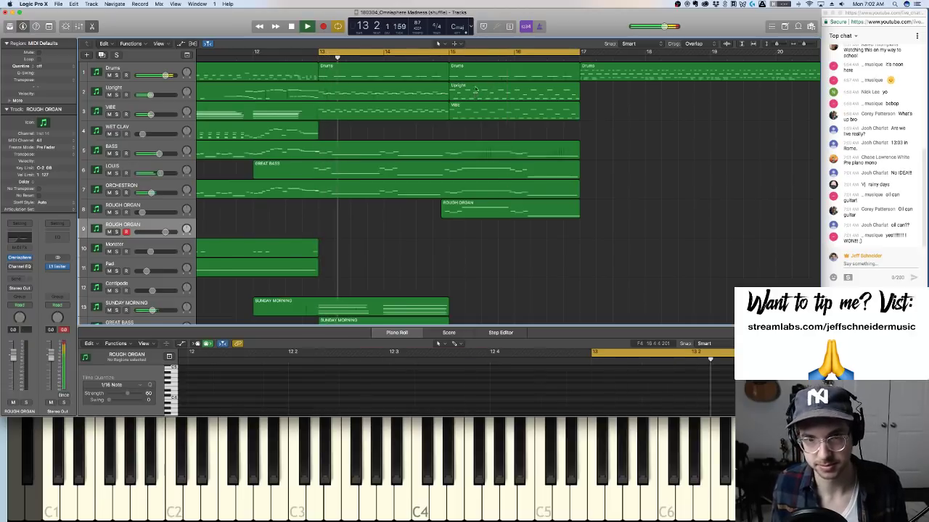
drag(459, 52, 581, 52)
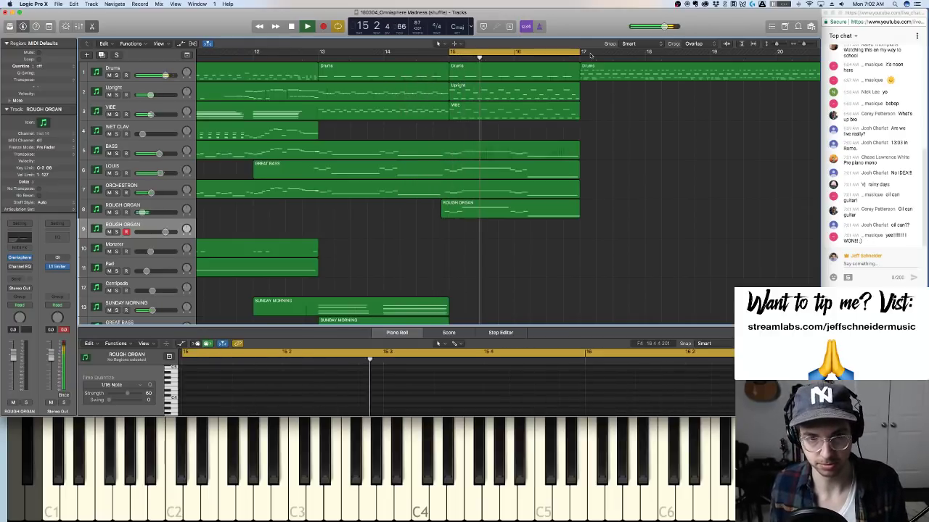
scroll(255, 302, down, 3)
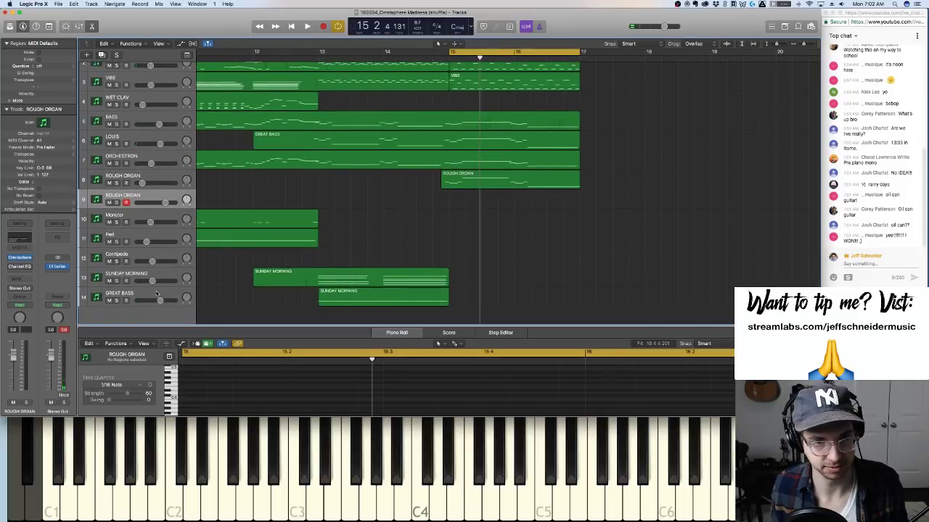
click(156, 294)
key(space)
key(space)
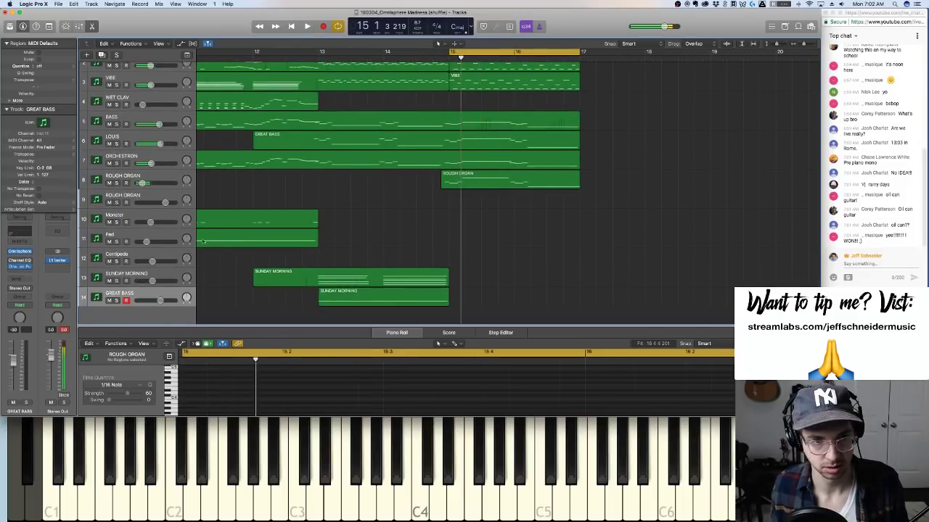
Check the notes in the GREAT BASS track's existing region and record a new part across bars 15 and 16
click(415, 291)
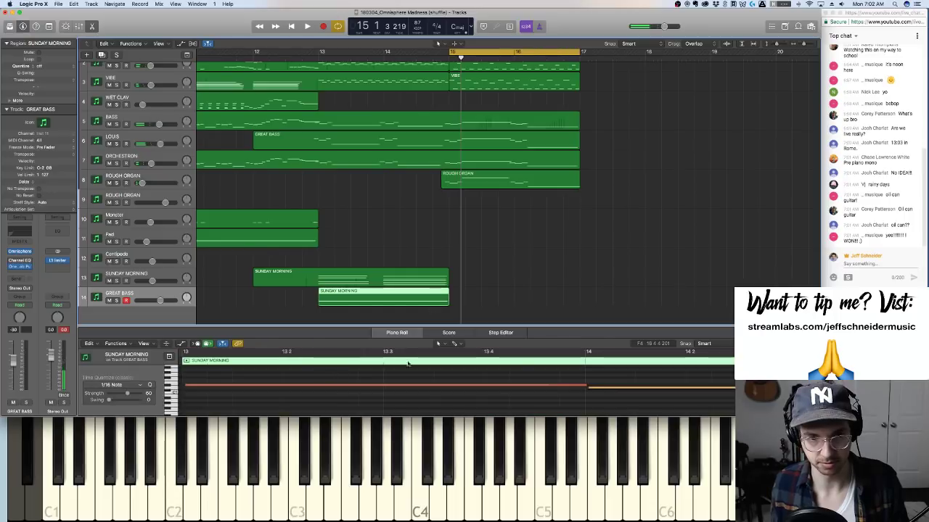
click(523, 386)
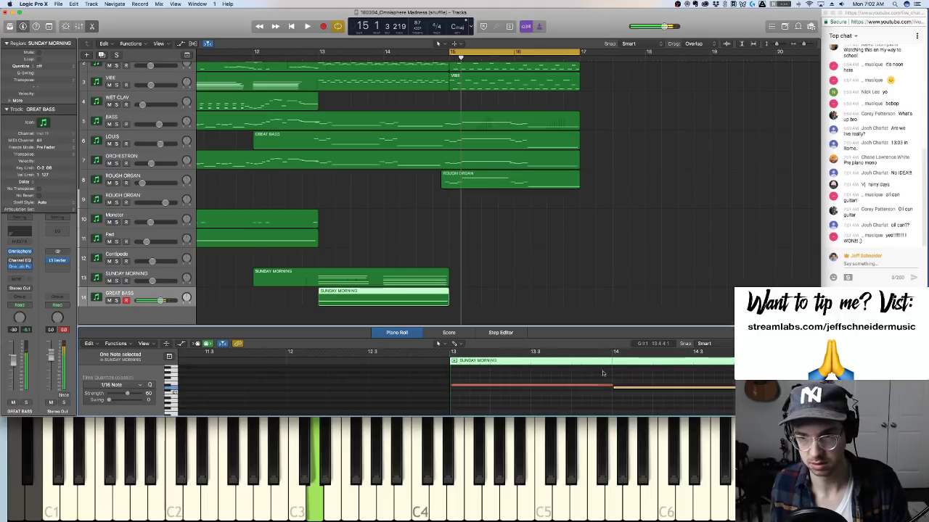
scroll(618, 293, right, 1)
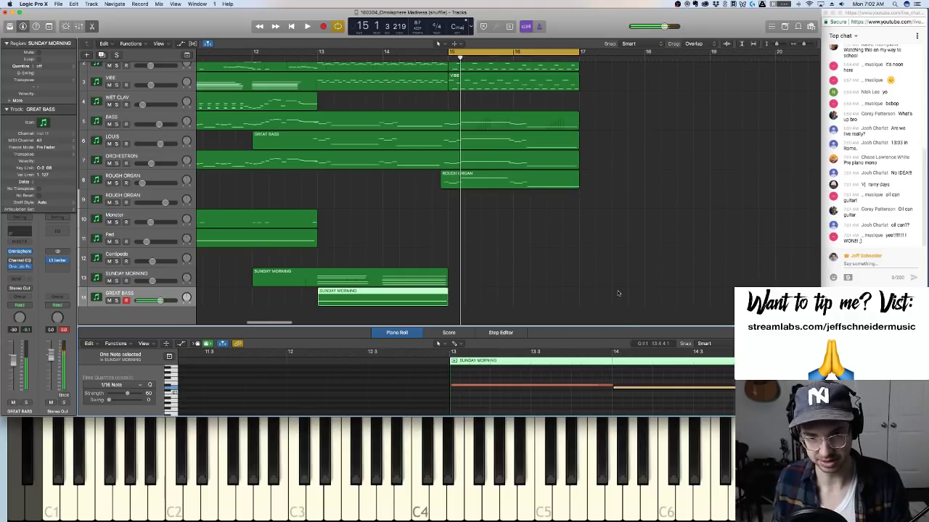
key(r)
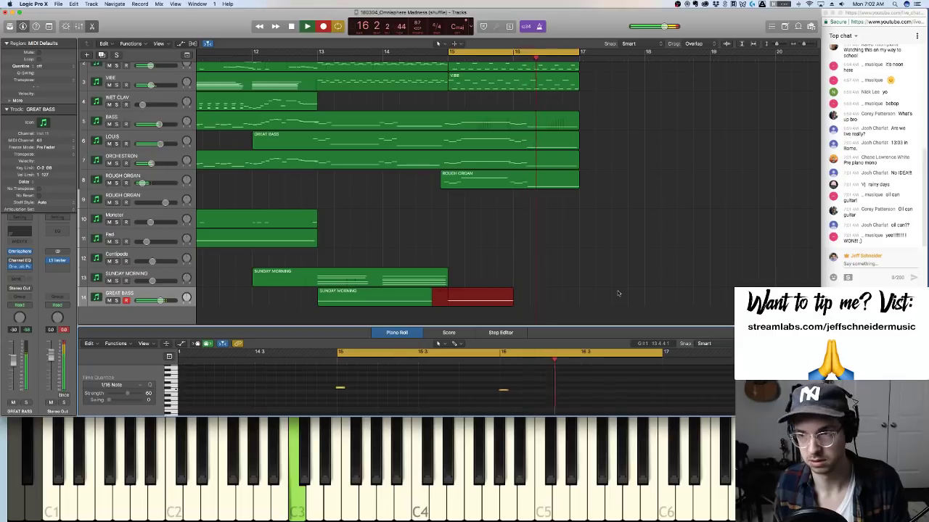
key(space)
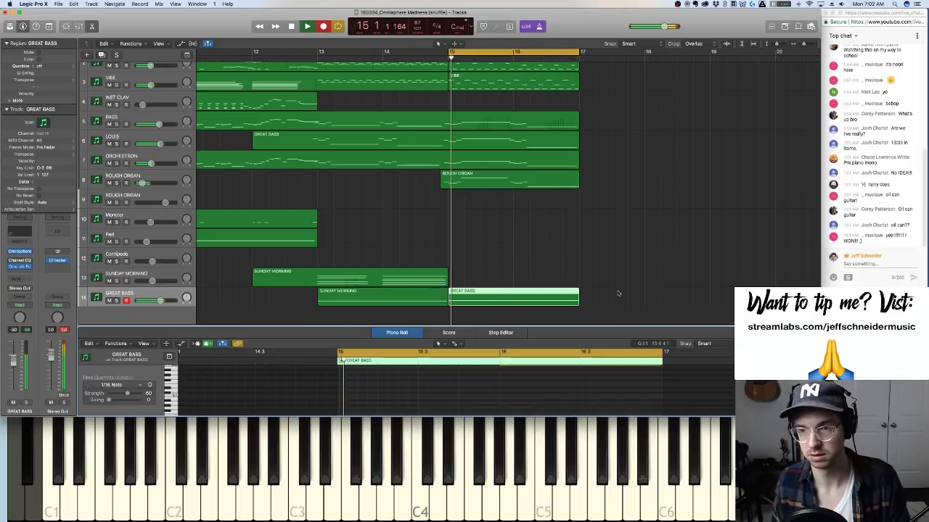
Stop playback and join the GREAT BASS track's two adjoining regions across bars 13 to 16 into a single region
key(super+Left)
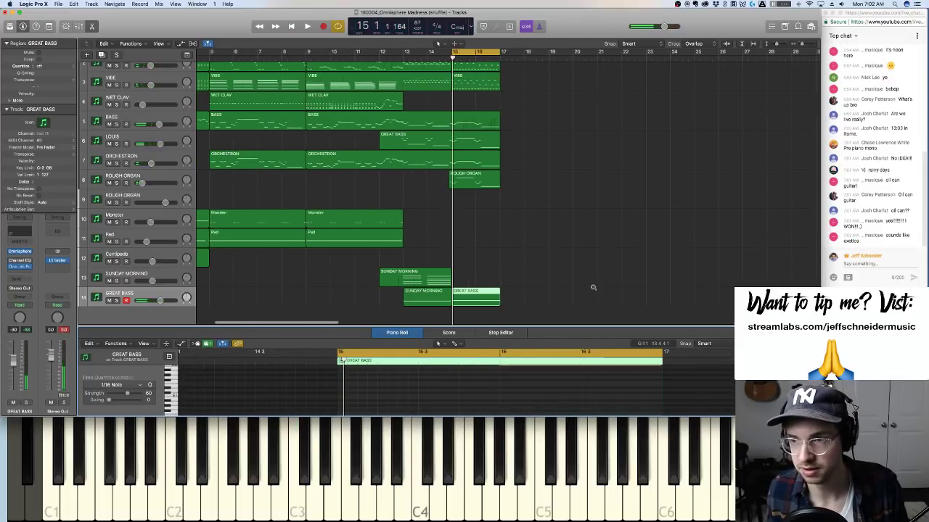
scroll(382, 375, up, 2)
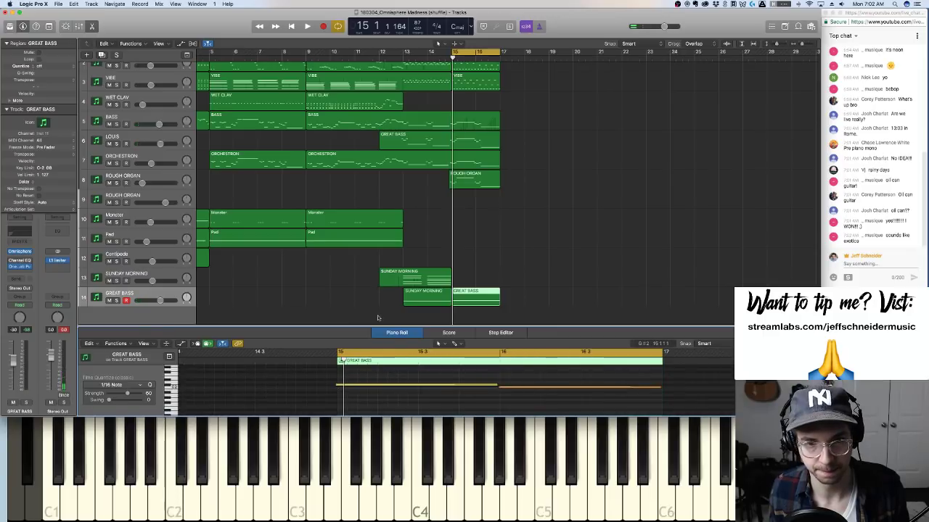
shift+click(434, 297)
key(j)
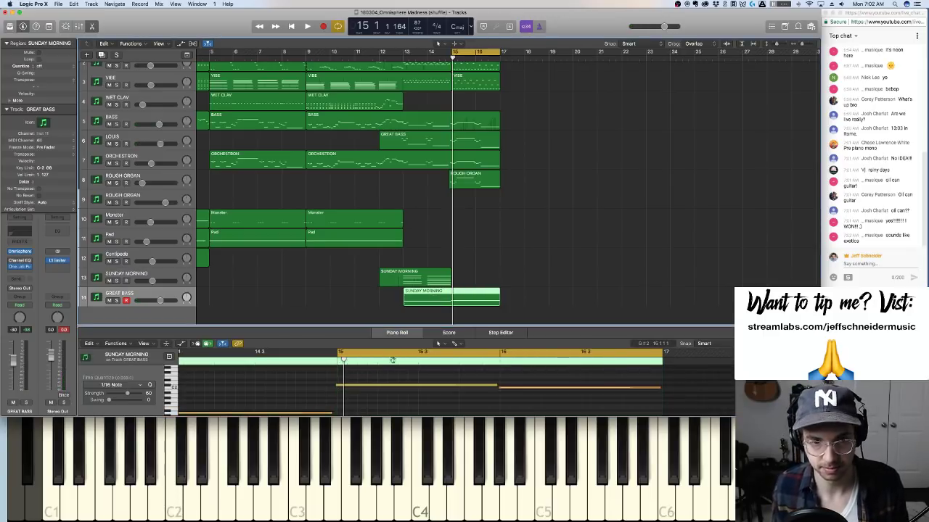
Check the joined bass region's notes, play the cycle, and show the Piano Roll's automation area
key(super+Left)
drag(376, 394, 465, 412)
scroll(445, 391, down, 2)
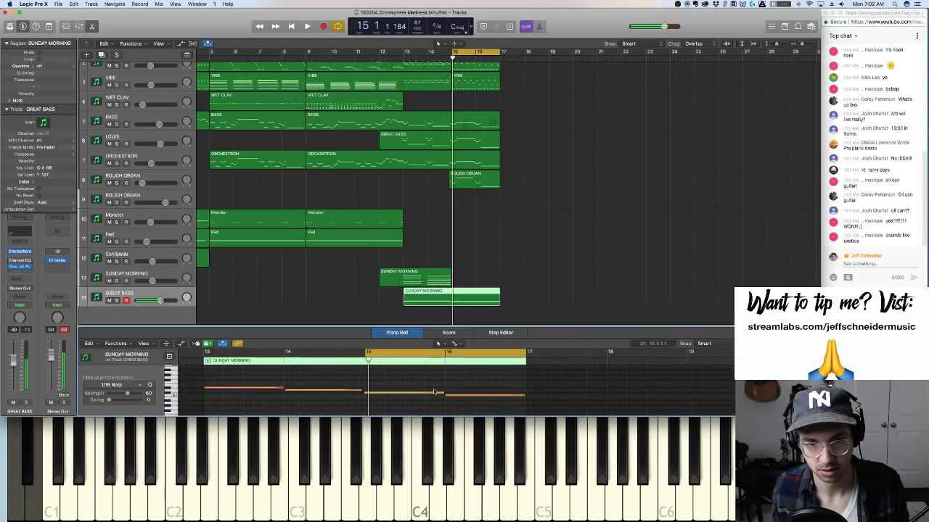
click(368, 392)
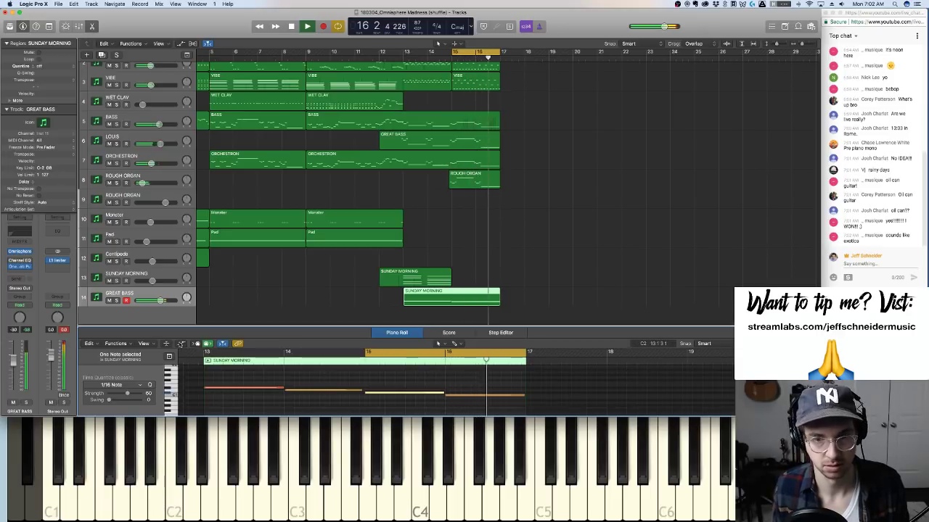
click(181, 343)
key(space)
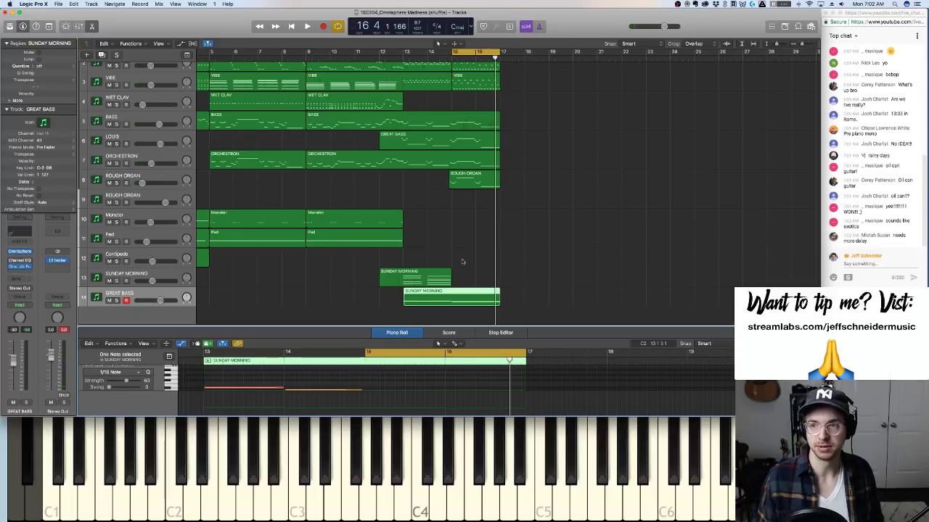
Open the VIBE region at bars 15 and 16 in an enlarged Piano Roll and clear its note selection
scroll(427, 258, up, 2)
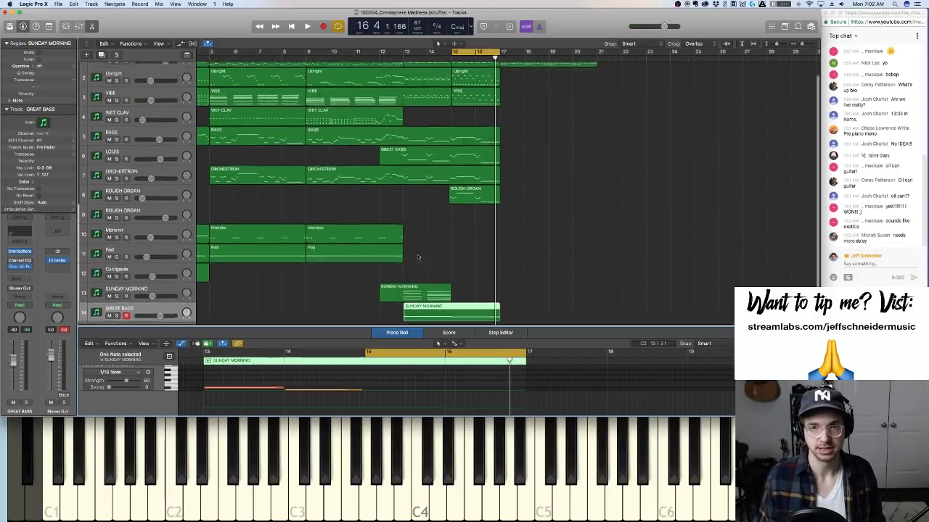
scroll(484, 114, up, 1)
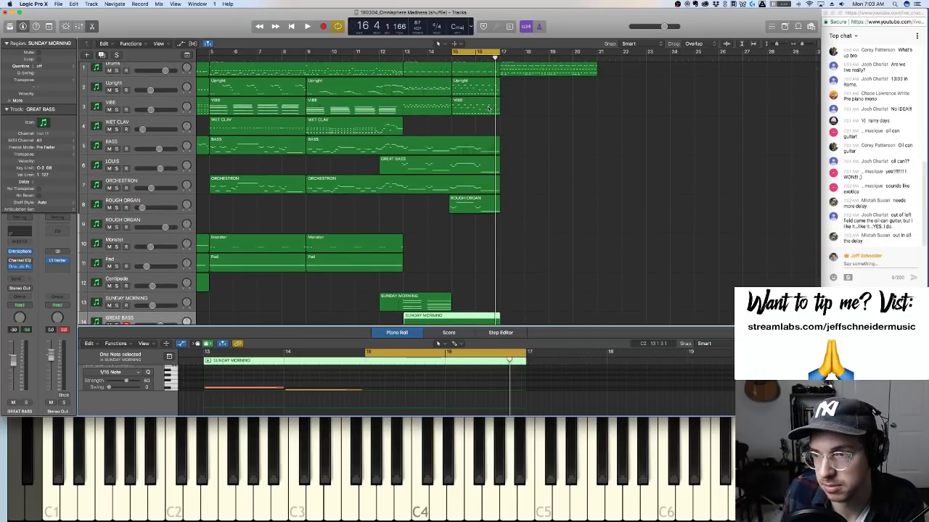
click(488, 109)
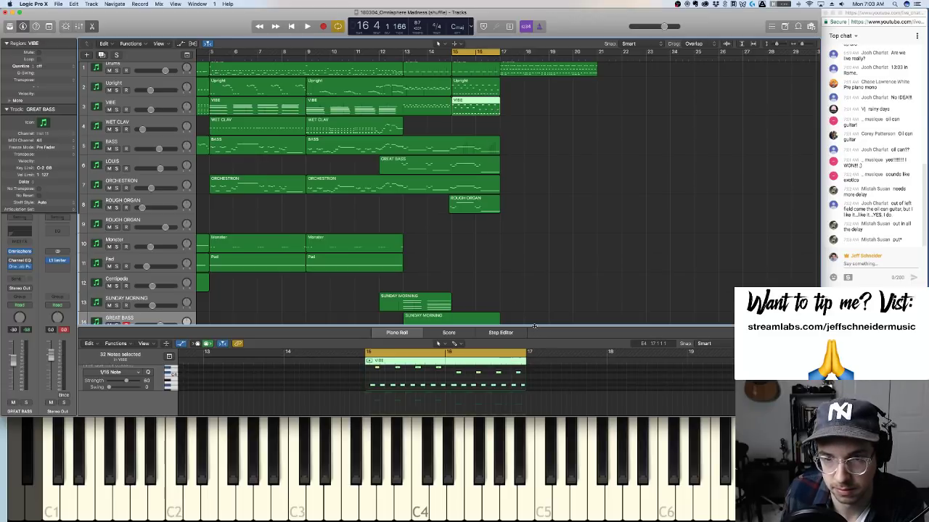
drag(536, 326, 541, 227)
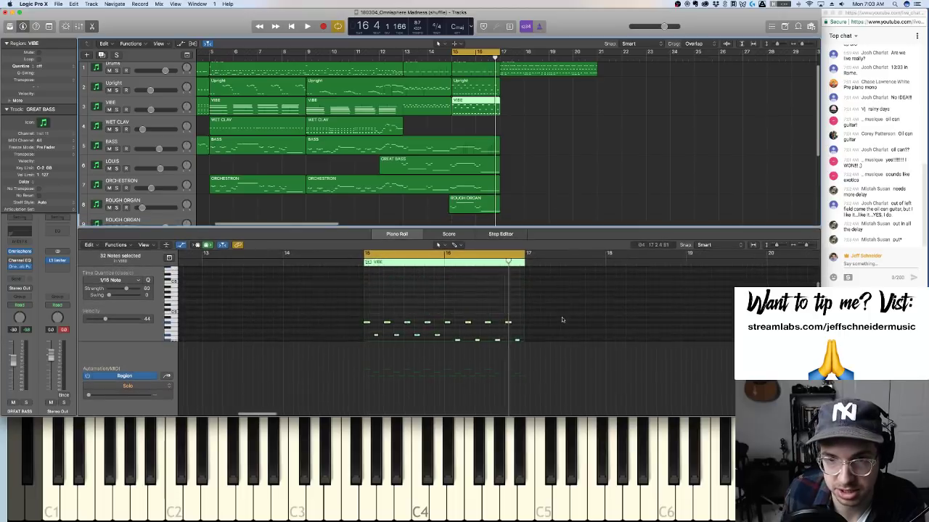
scroll(562, 320, down, 3)
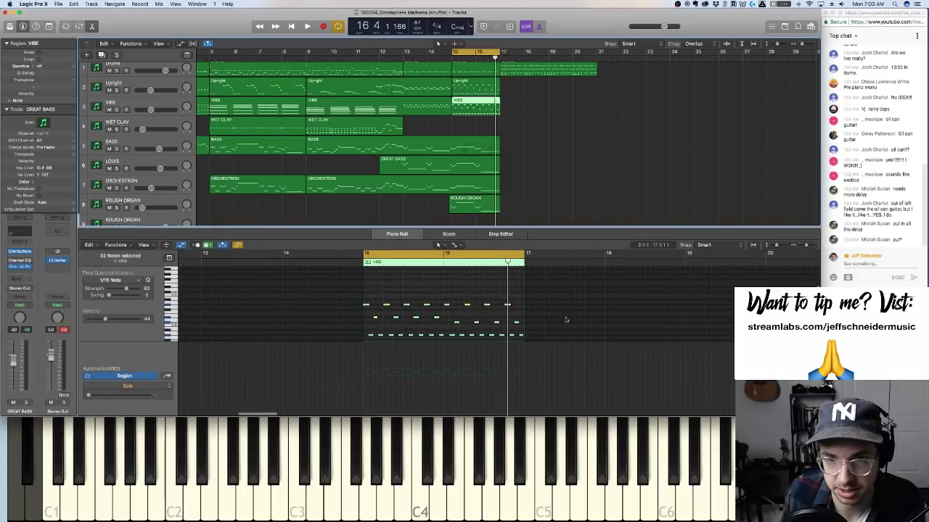
click(369, 293)
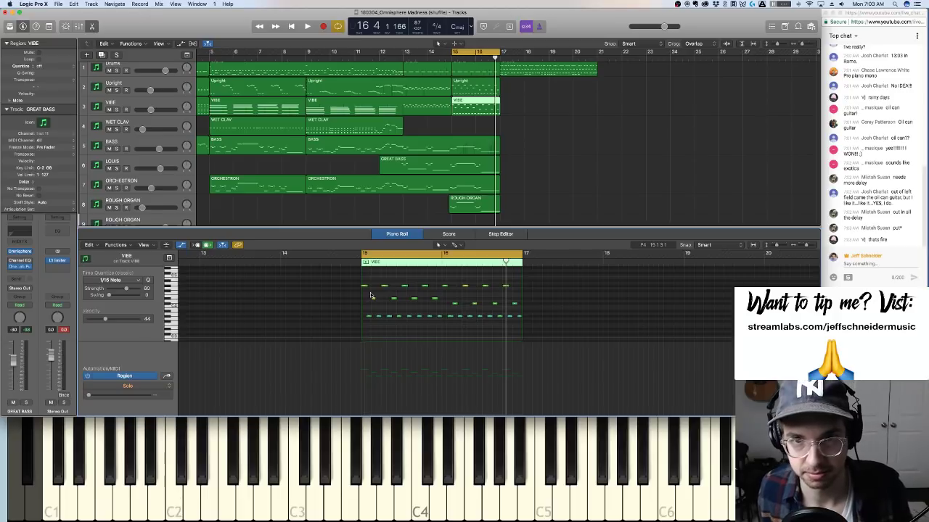
Play the cycle and solo the VIBE track to hear its part alone
key(space)
key(space)
drag(373, 297, 374, 293)
key(space)
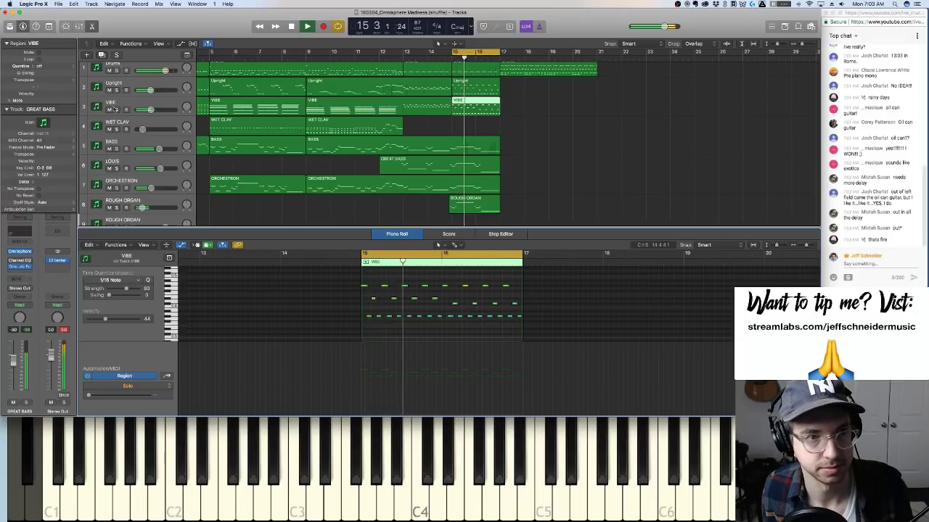
click(116, 110)
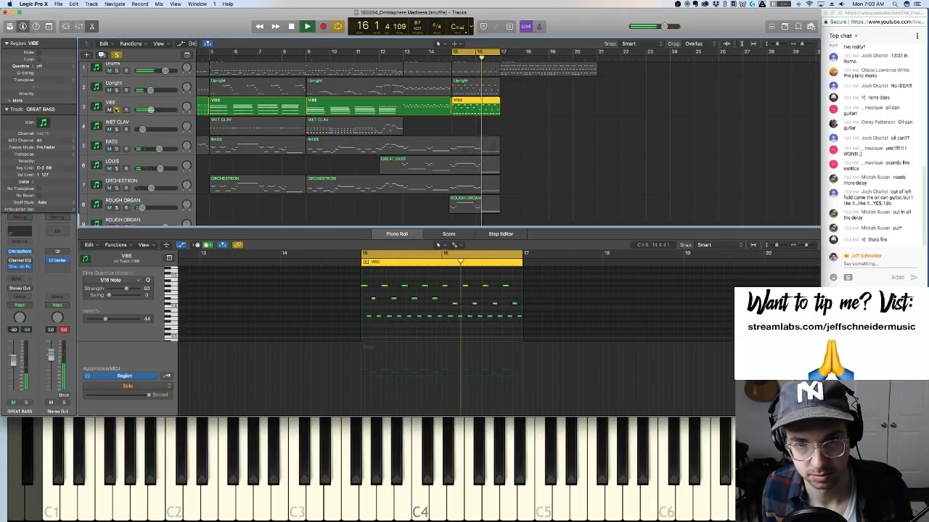
key(space)
Lower the VIBE region's four middle-row notes in bar 16 by one semitone, then unsolo the track and play the cycle
drag(440, 308, 539, 300)
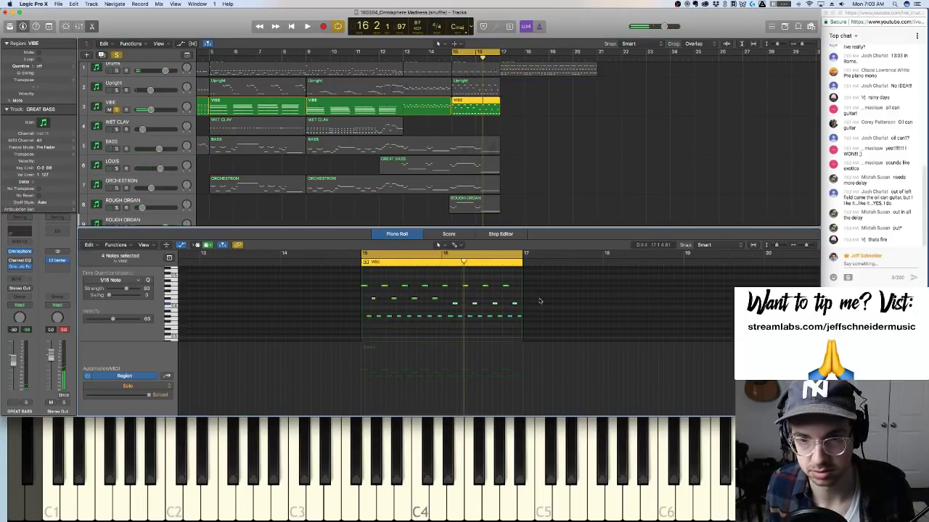
key(alt+Down)
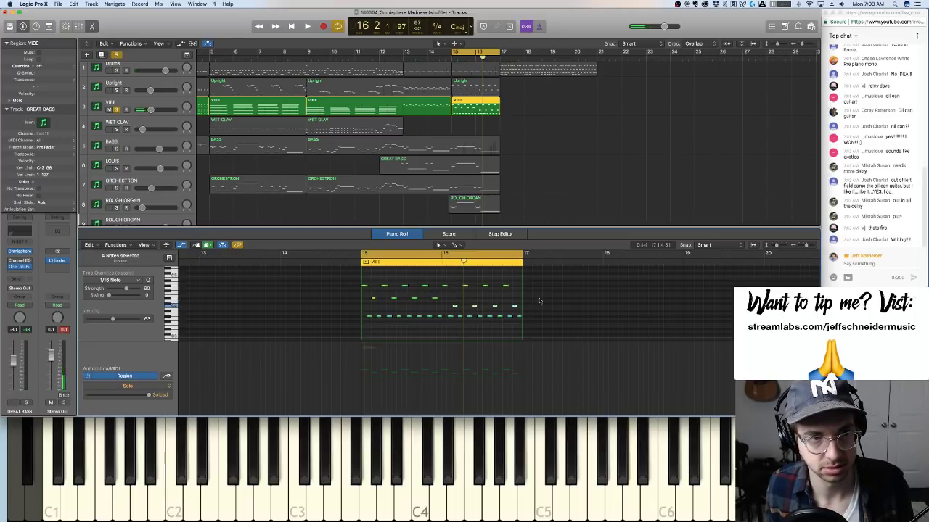
click(111, 109)
key(space)
click(113, 109)
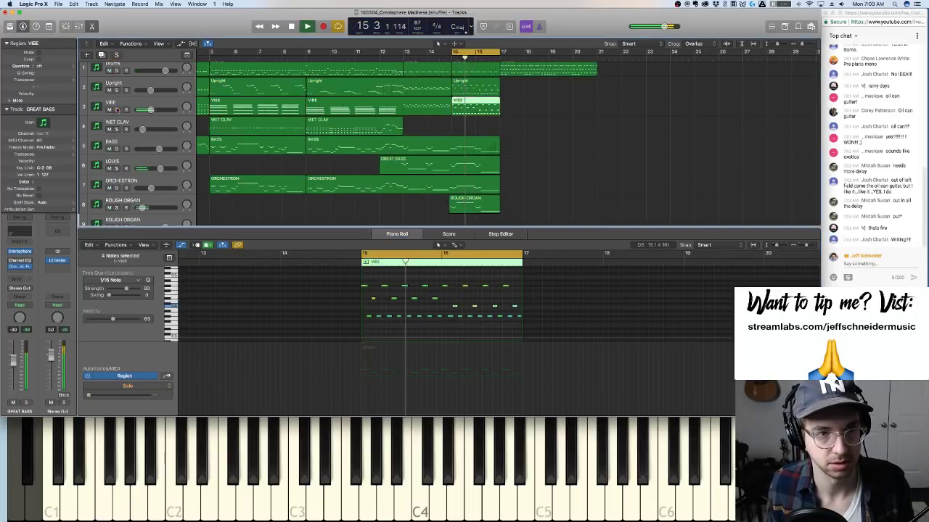
scroll(174, 122, down, 1)
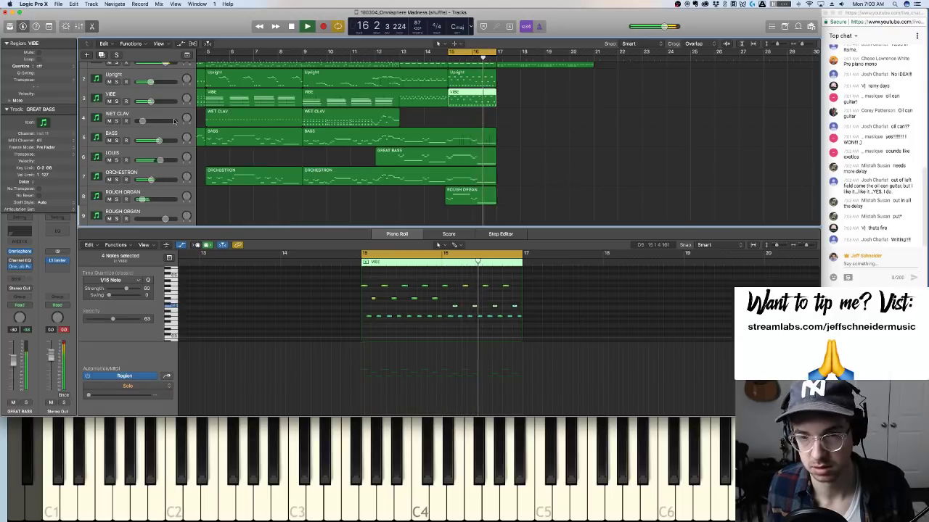
key(space)
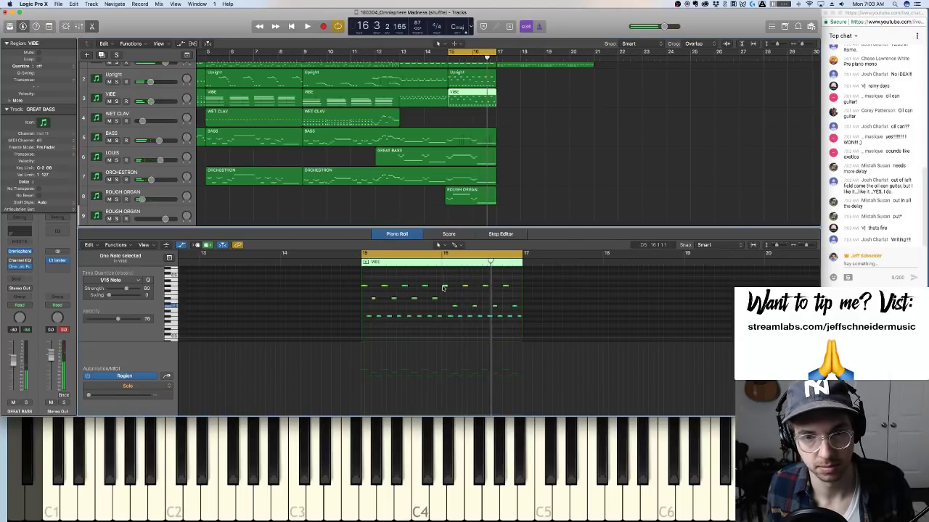
Select the VIBE track for live playing and briefly play bar 16 to find replacement pitches for its high notes
click(445, 285)
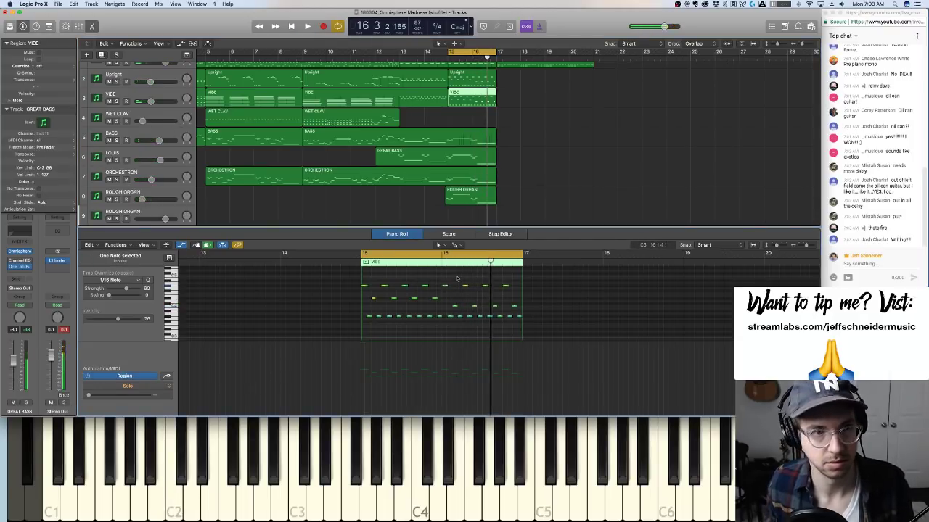
key(Down)
key(Down)
key(Down)
key(Down)
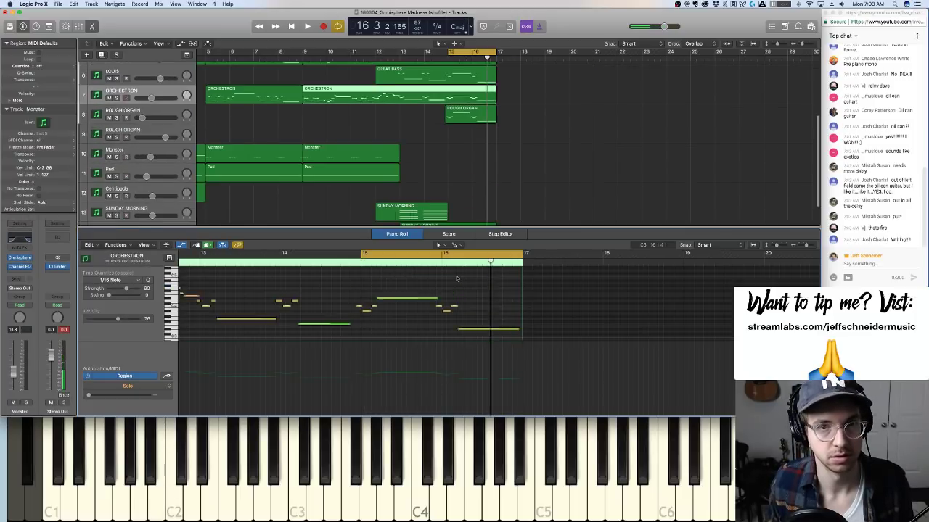
key(Up)
key(Up)
key(Up)
key(Up)
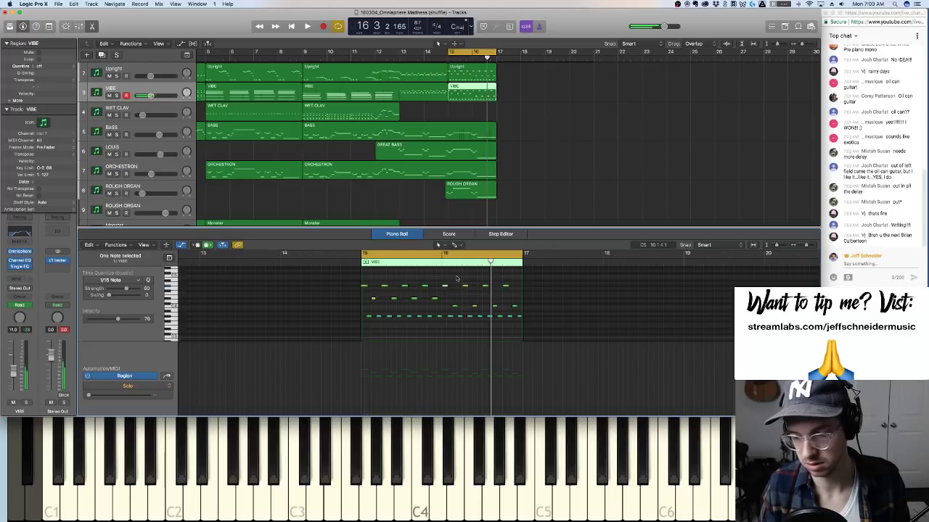
key(space)
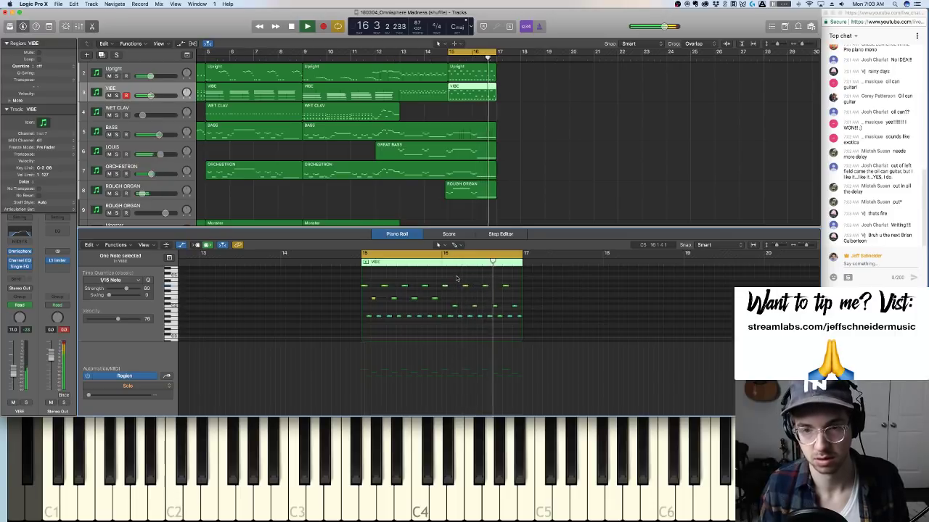
key(space)
Raise the second and fourth high VIBE notes in bar 16 by two semitones and play the cycle
click(465, 288)
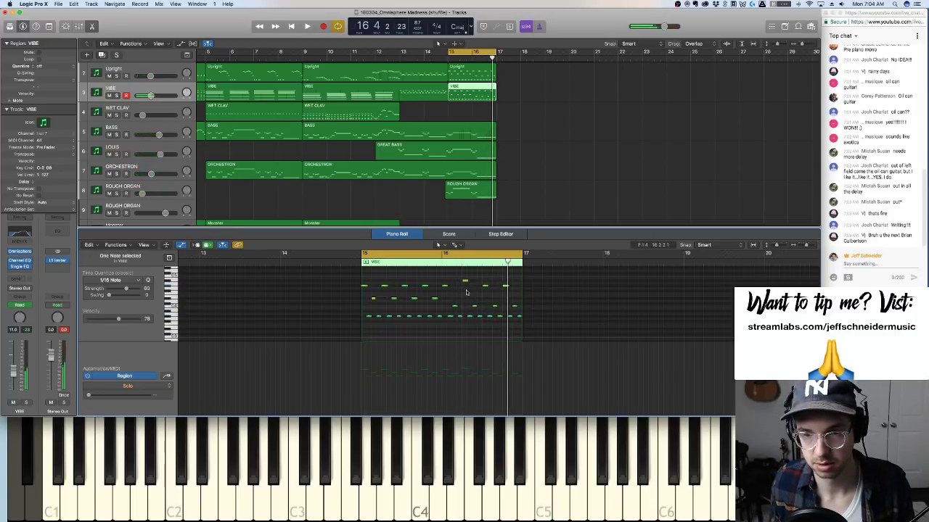
key(space)
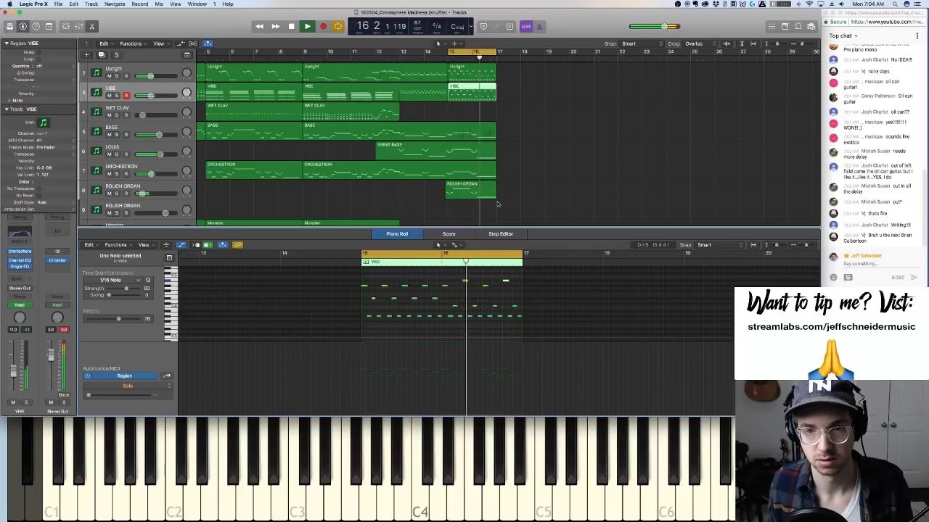
key(space)
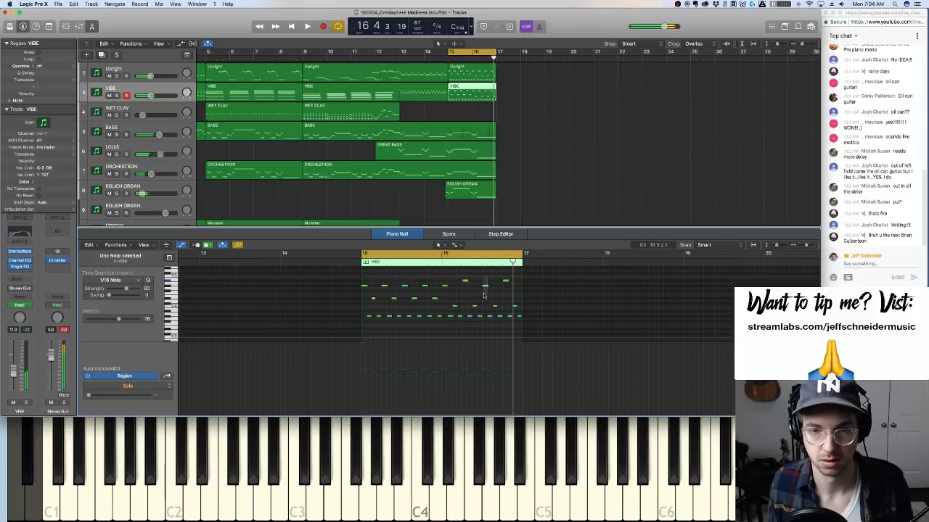
Raise the third high VIBE note in bar 16 by four semitones and play the result
key(alt+Up)
key(alt+Up)
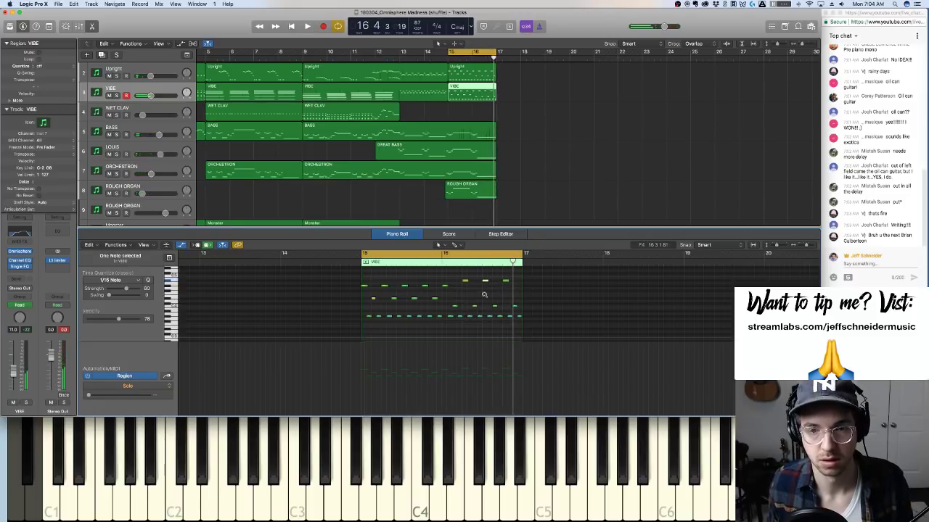
key(alt+Up)
key(alt+Up)
key(space)
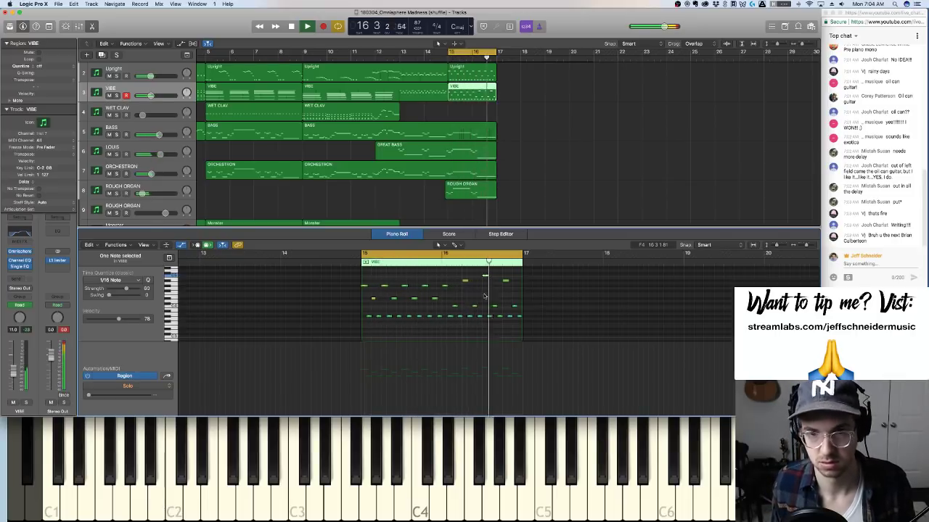
key(space)
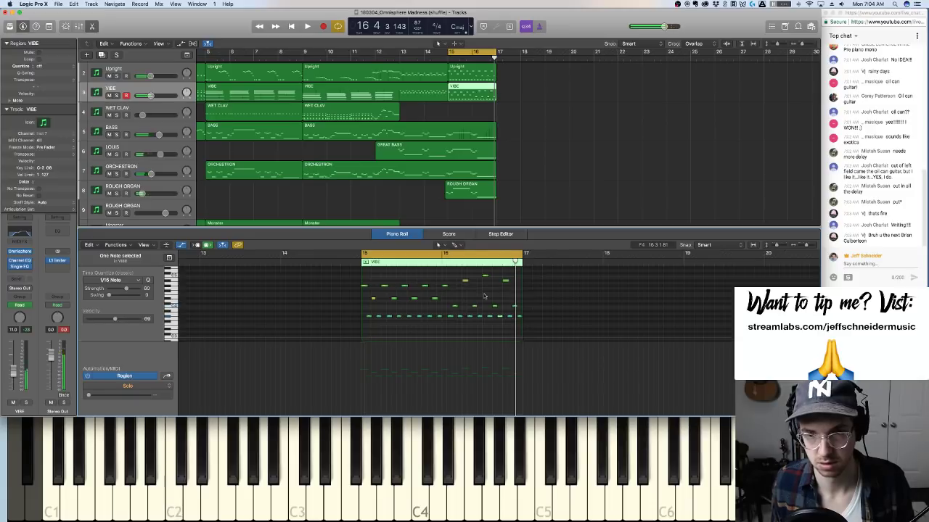
Lower the fourth high VIBE note in bar 16 by two semitones and play the revised line
key(space)
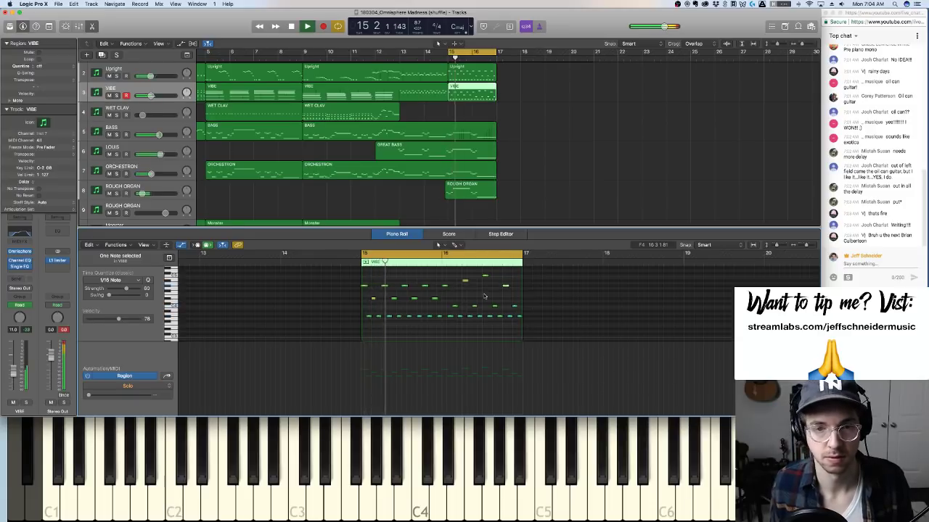
scroll(419, 156, down, 3)
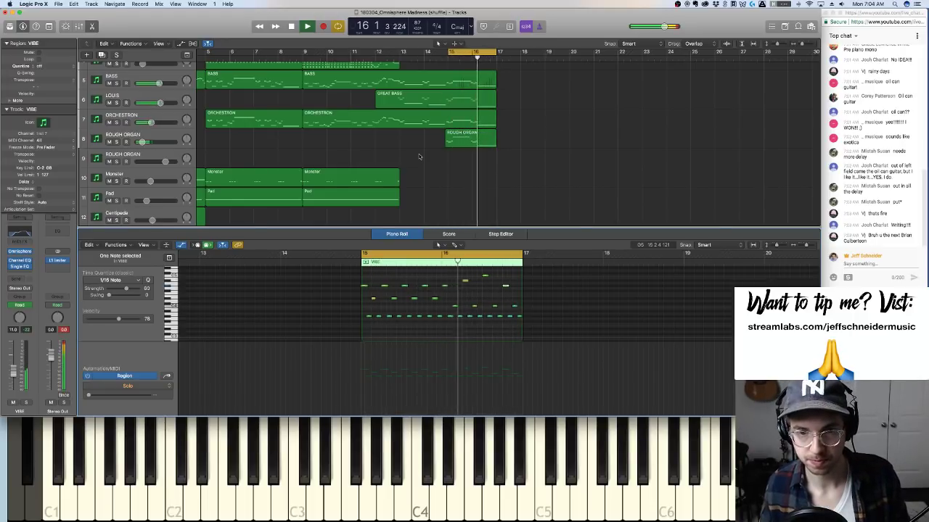
key(space)
Lengthen the four high VIBE notes in bar 16 to nearly a full beat each and play them back
scroll(519, 216, up, 1)
scroll(493, 305, up, 2)
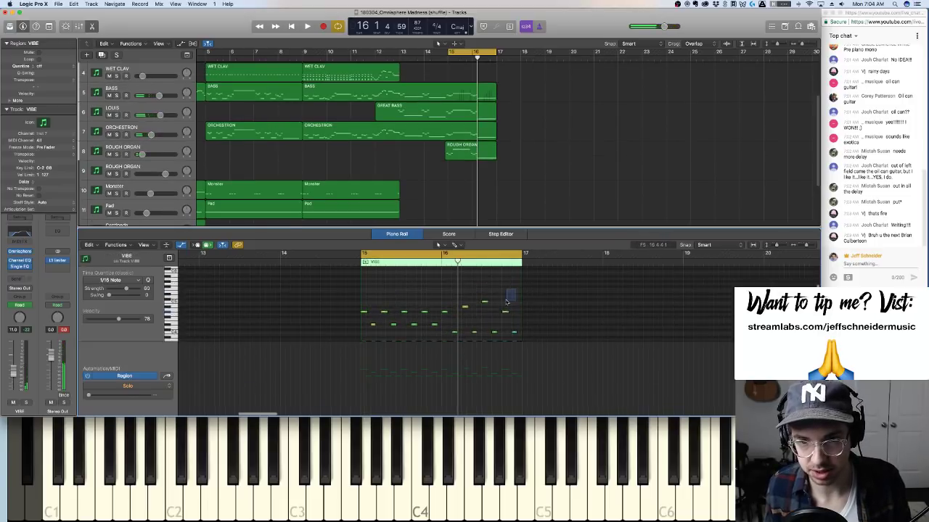
drag(517, 289, 457, 311)
key(space)
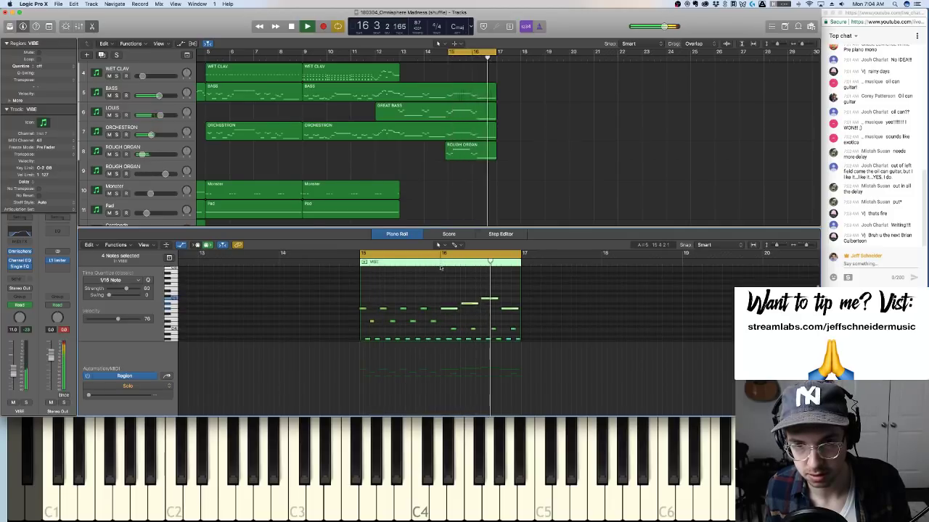
key(space)
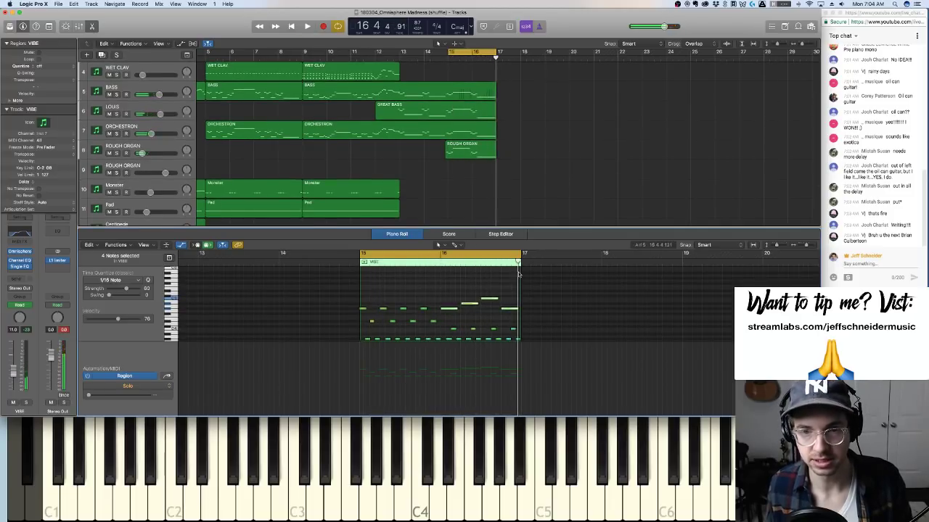
scroll(477, 186, down, 2)
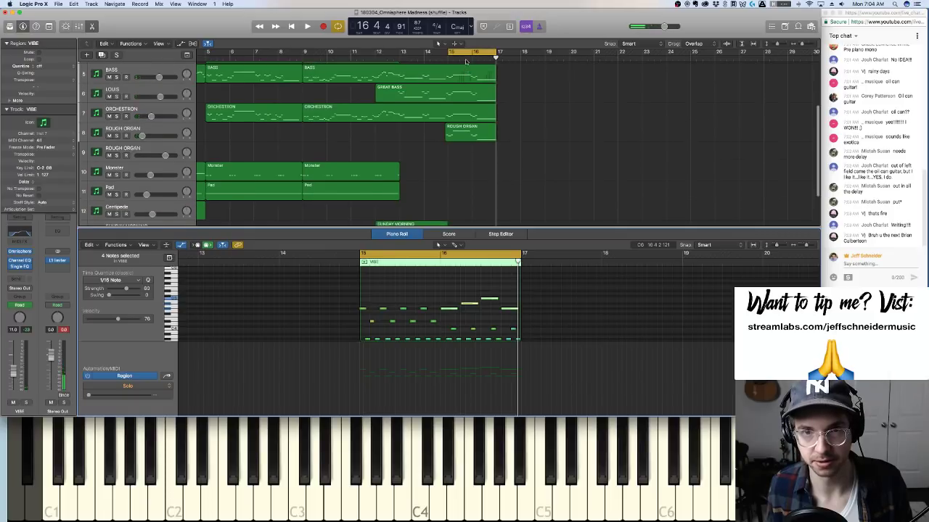
Rename the empty ROUGH ORGAN track, directly above Monster, to OIL CAN
scroll(337, 170, down, 4)
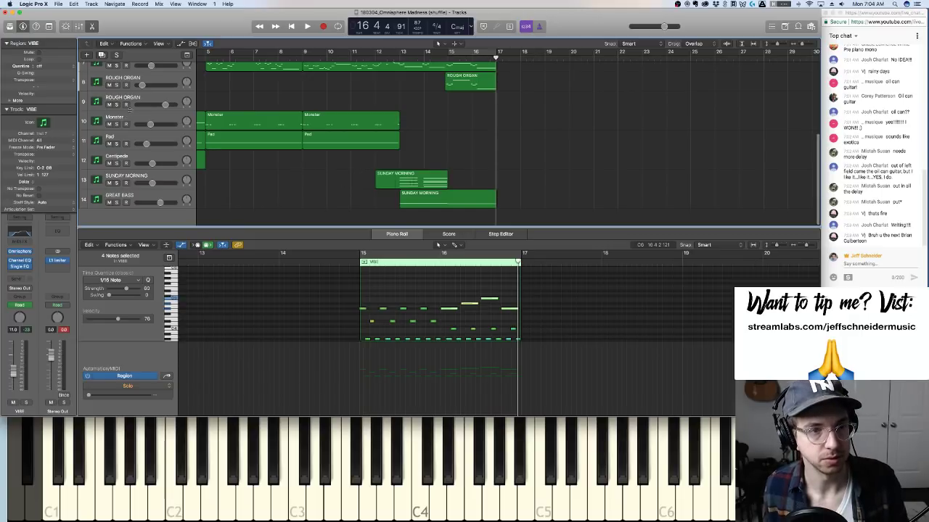
scroll(160, 182, up, 2)
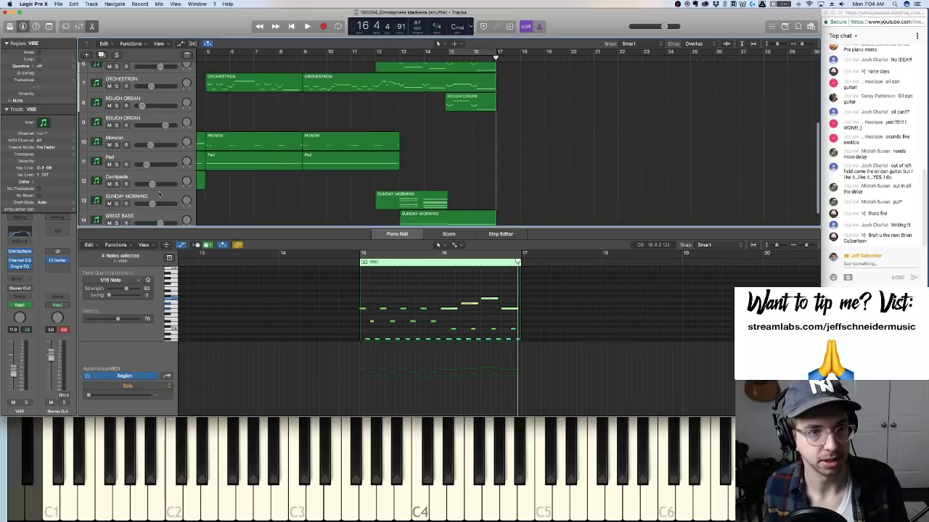
click(143, 122)
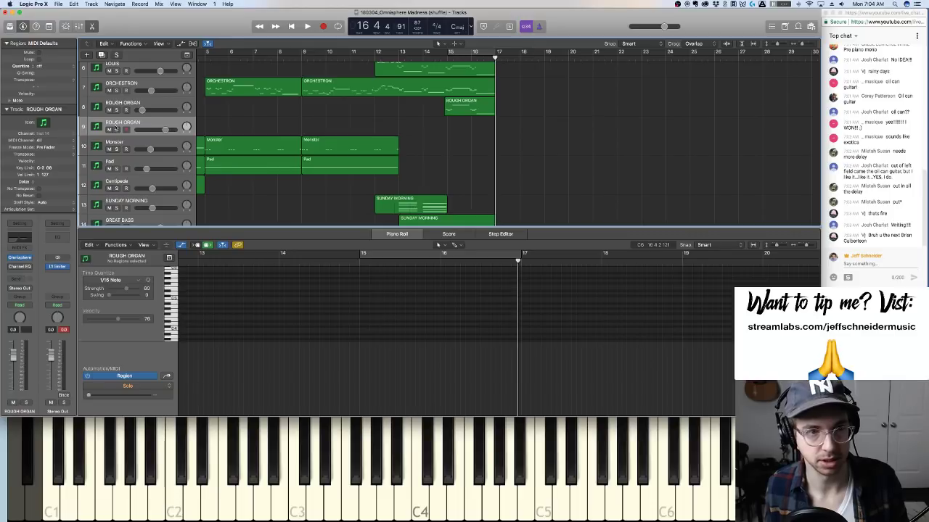
double_click(118, 124)
text(C)
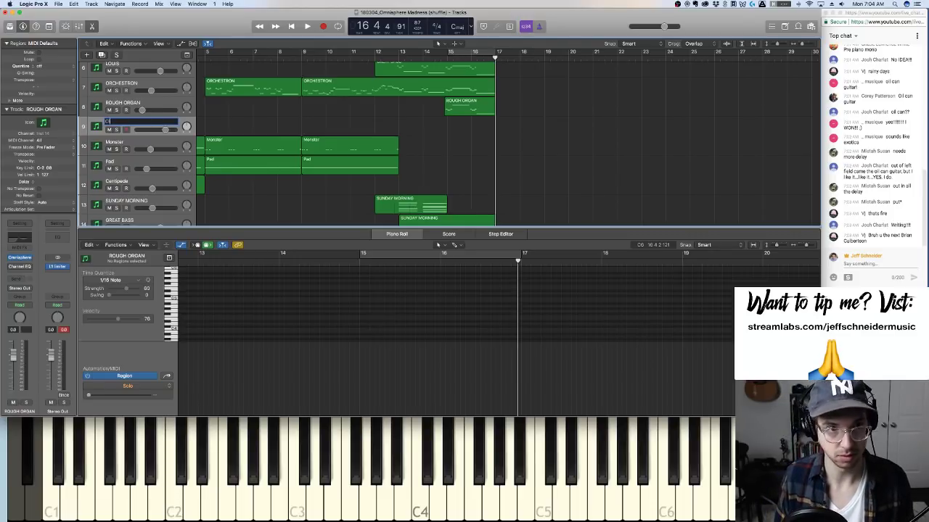
key(Return)
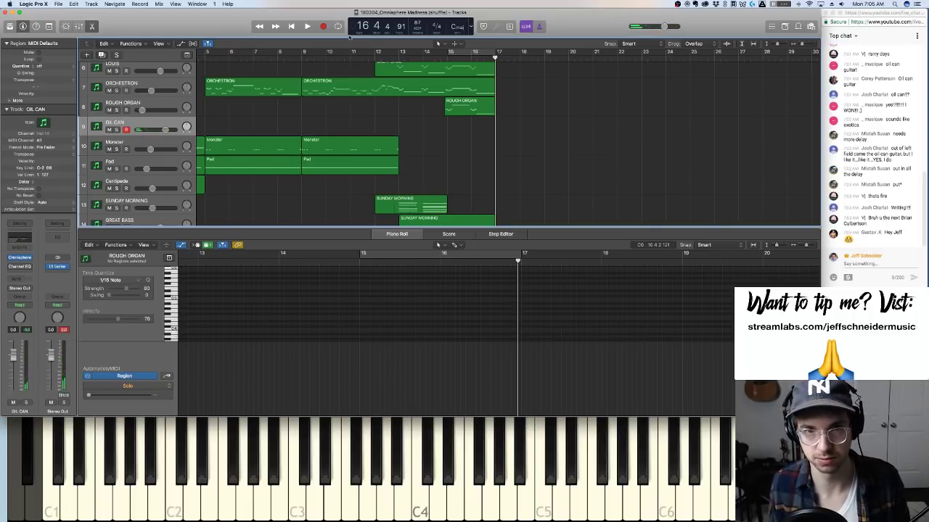
Turn on the cycle over bars 15 and 16 and loop it while rehearsing a line on the OIL CAN track
drag(450, 53, 468, 54)
key(space)
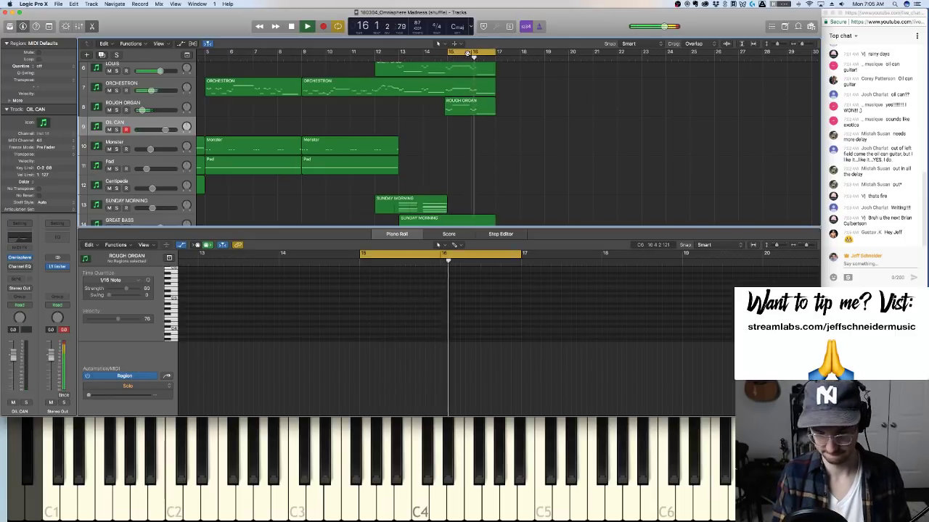
key(space)
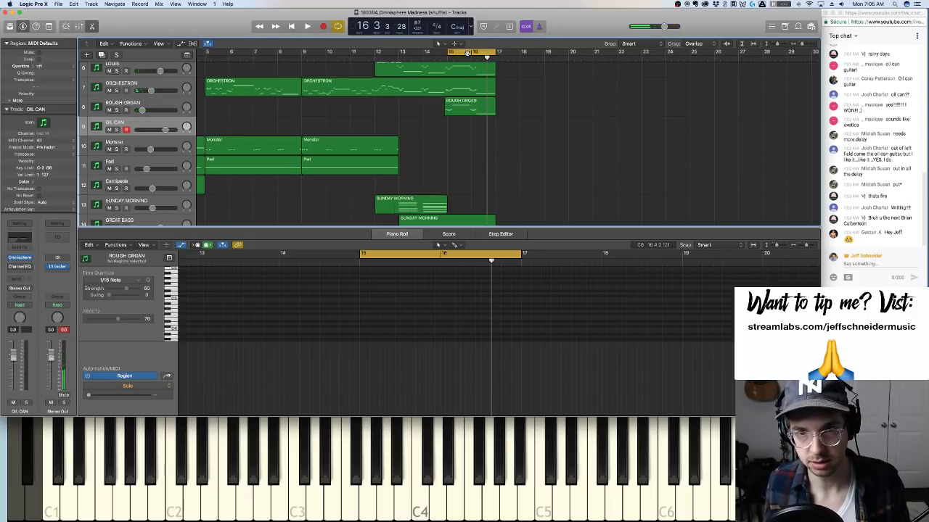
key(space)
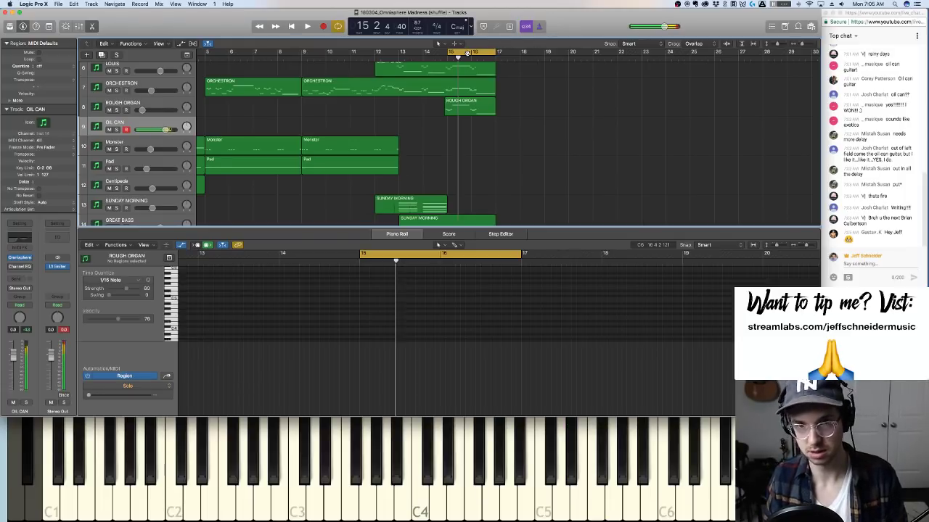
key(space)
key(space)
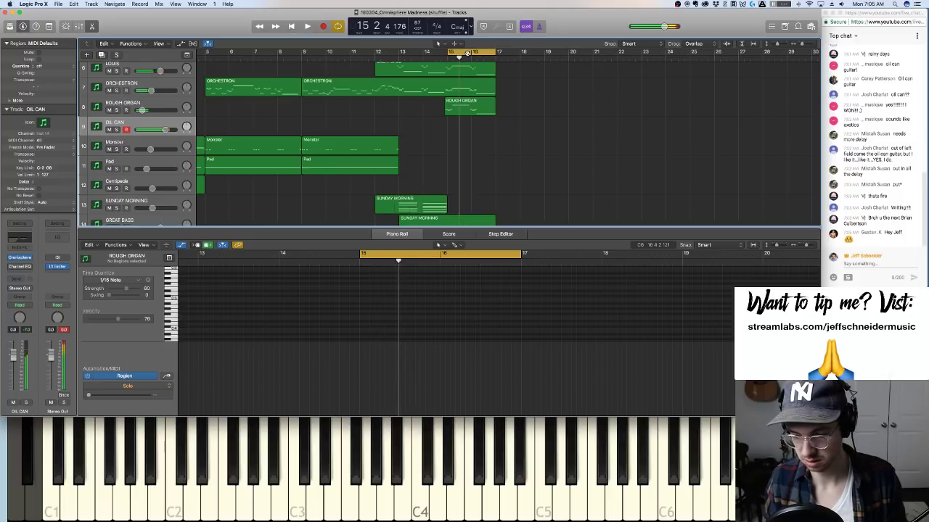
key(space)
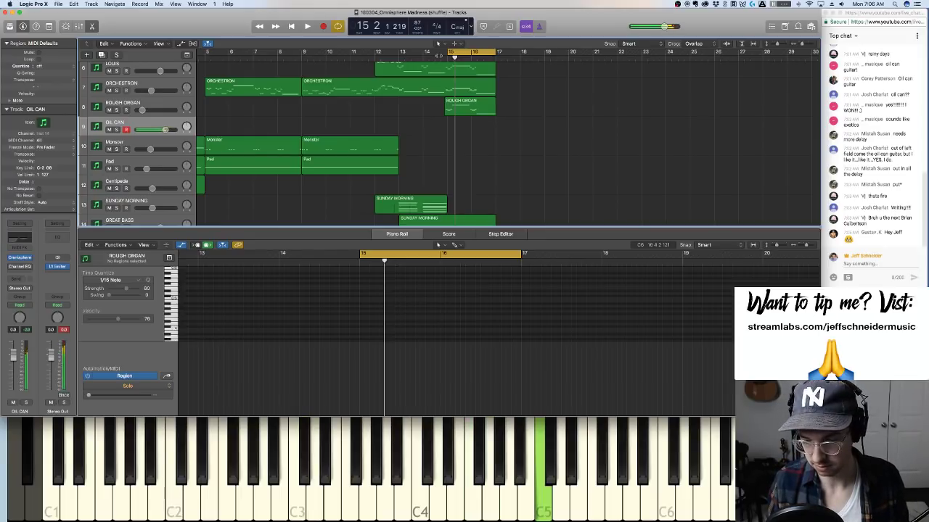
key(space)
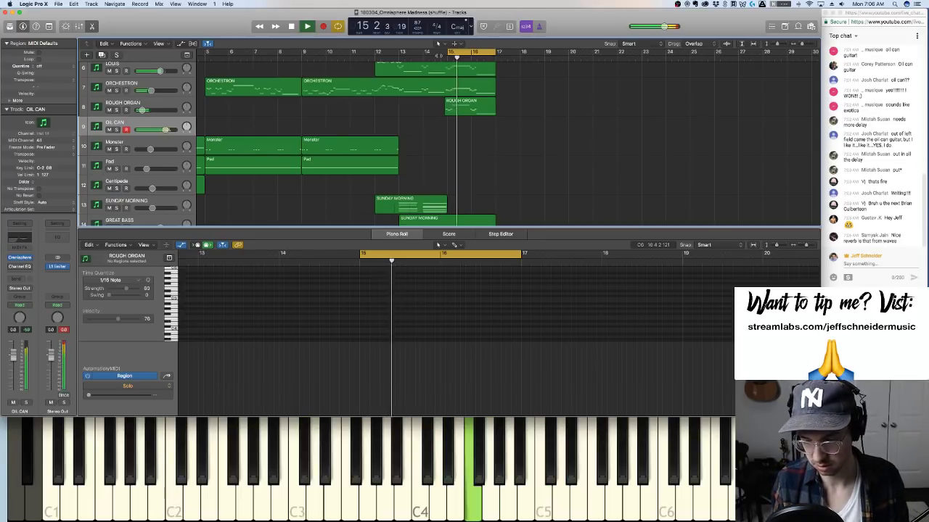
key(space)
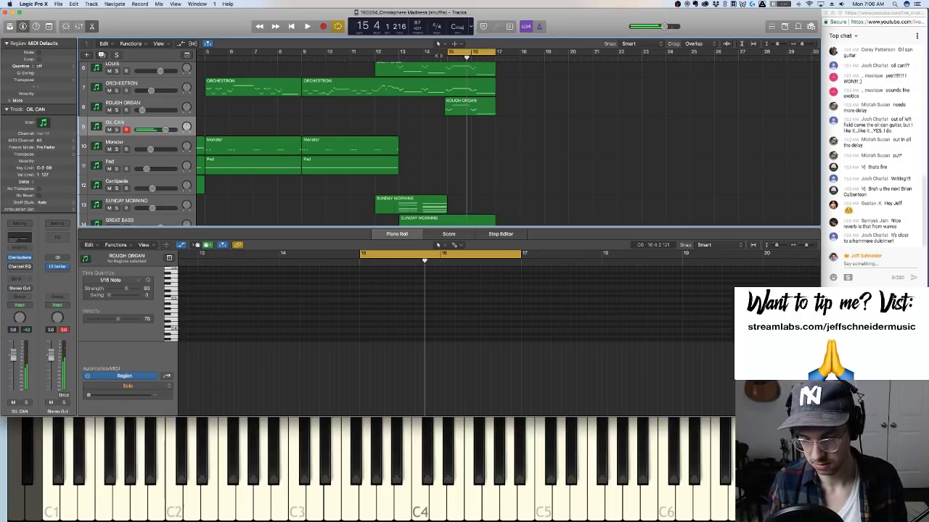
key(space)
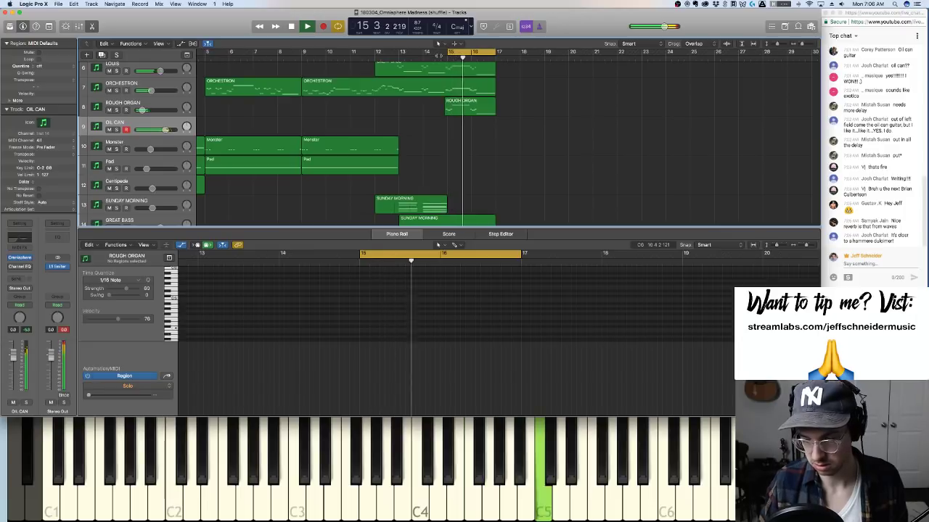
key(space)
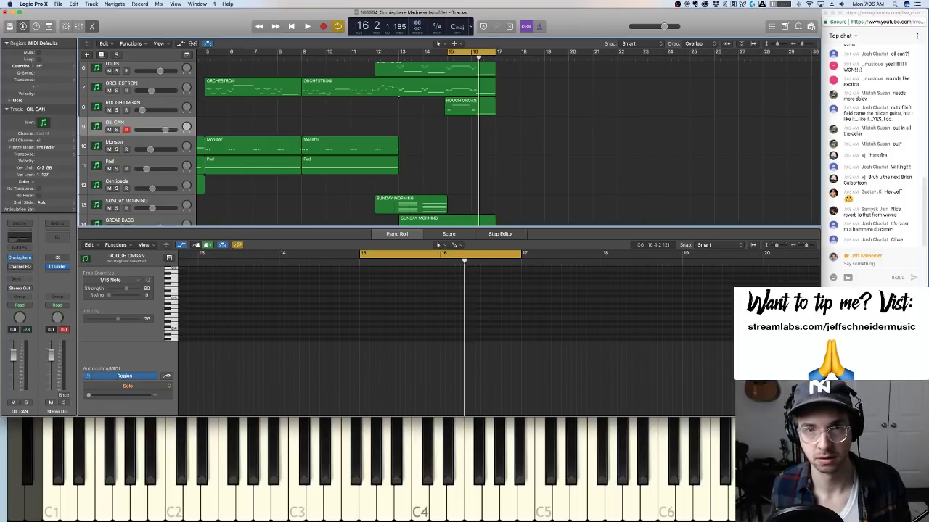
Record an OIL CAN line over bars 15 and 16, starting ahead of the cycle, and play the take back
click(425, 58)
key(space)
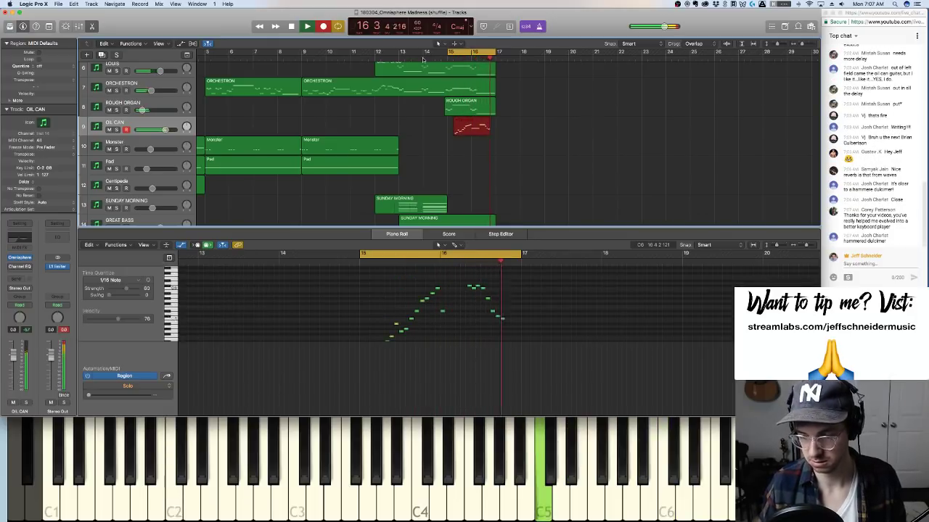
key(space)
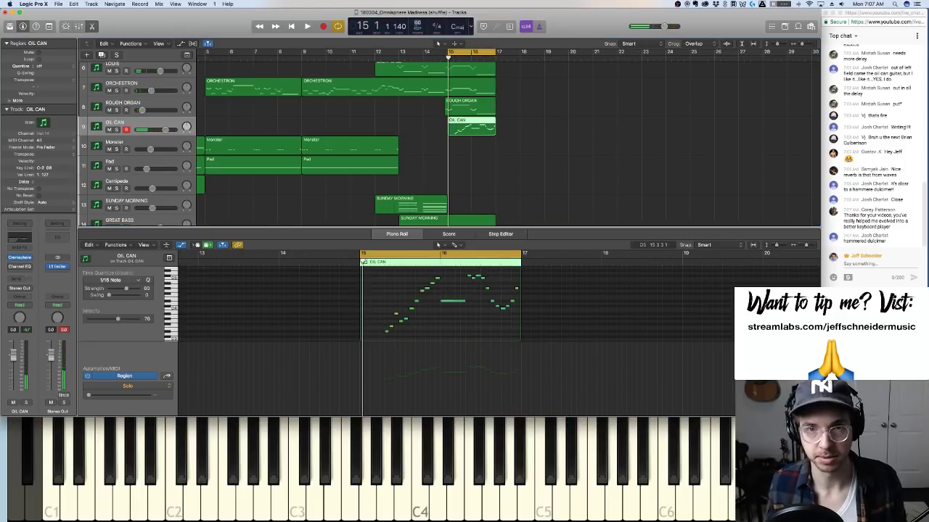
key(space)
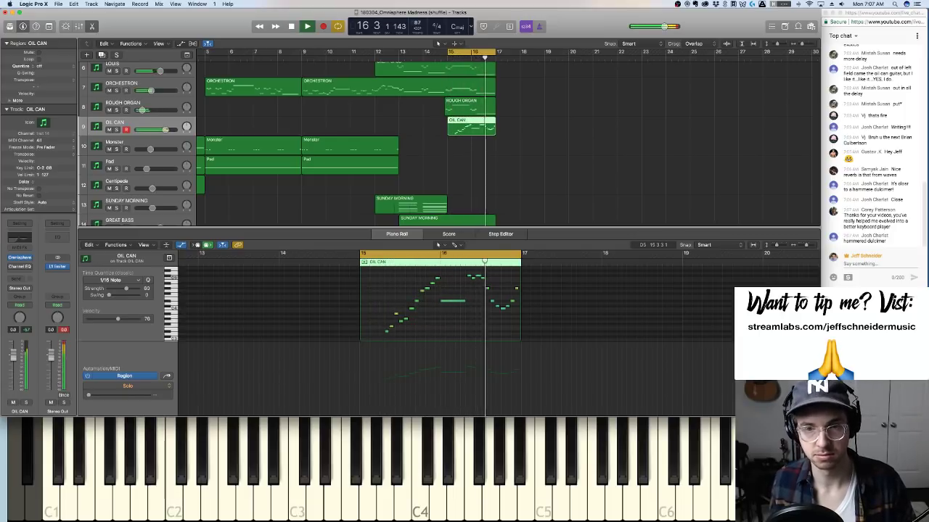
key(space)
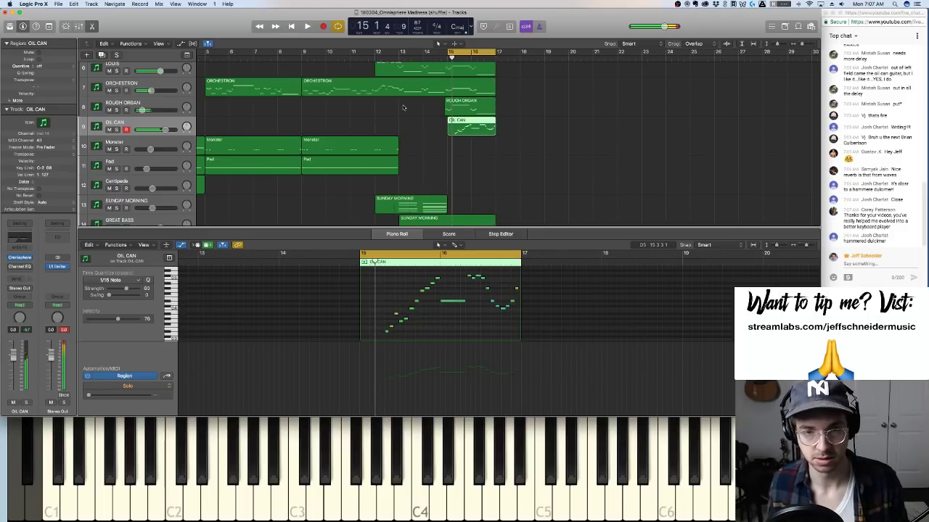
Lower the OIL CAN track's volume to -4.6 dB and listen to the cycle
click(332, 262)
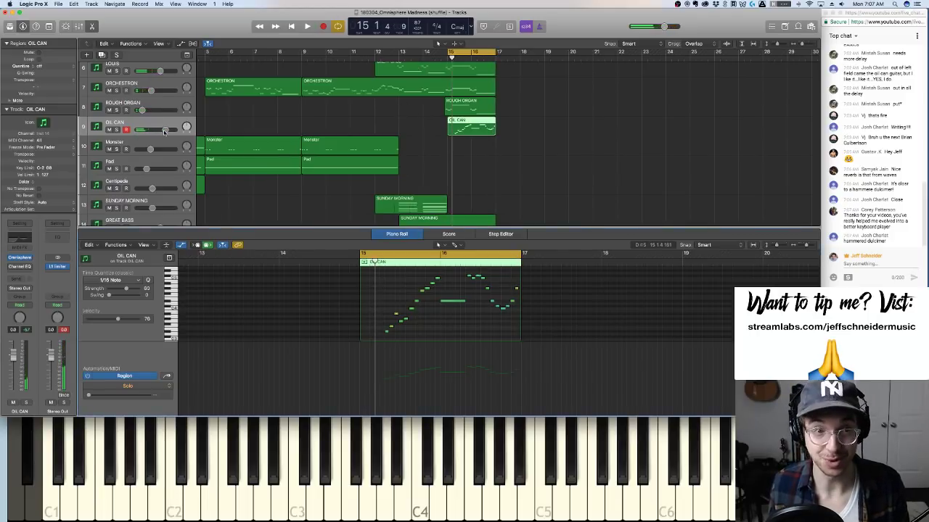
drag(165, 131, 156, 131)
key(space)
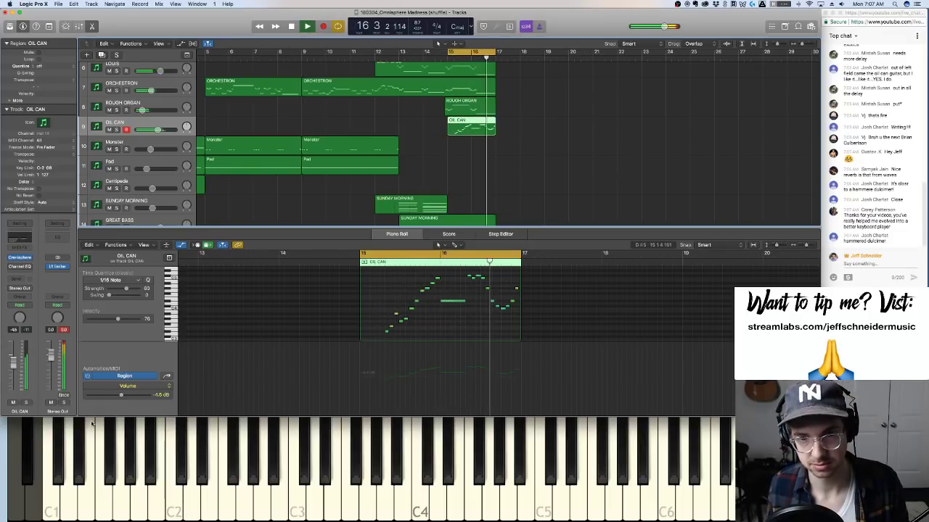
key(space)
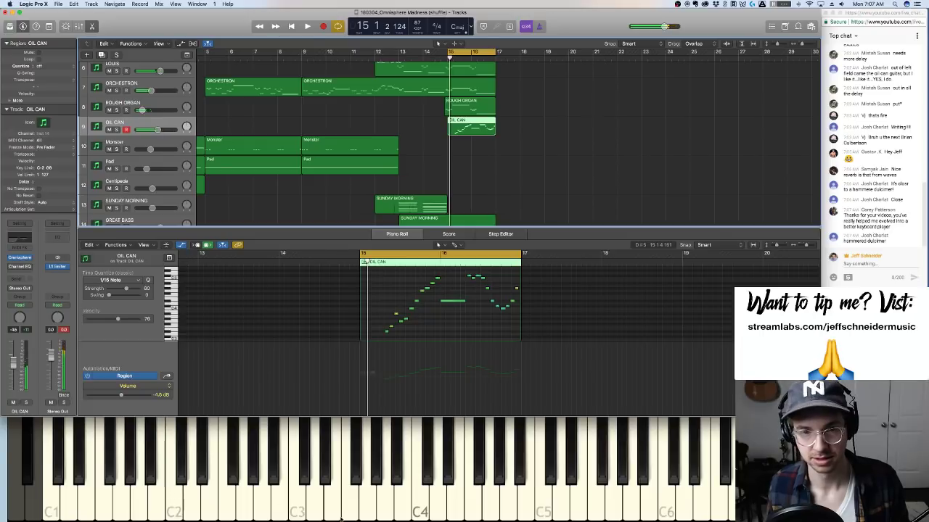
Set the OIL CAN track's volume to -12.0 dB and the 1/16 quantize strength of all its notes to 46, playing the result
click(315, 384)
key(super+a)
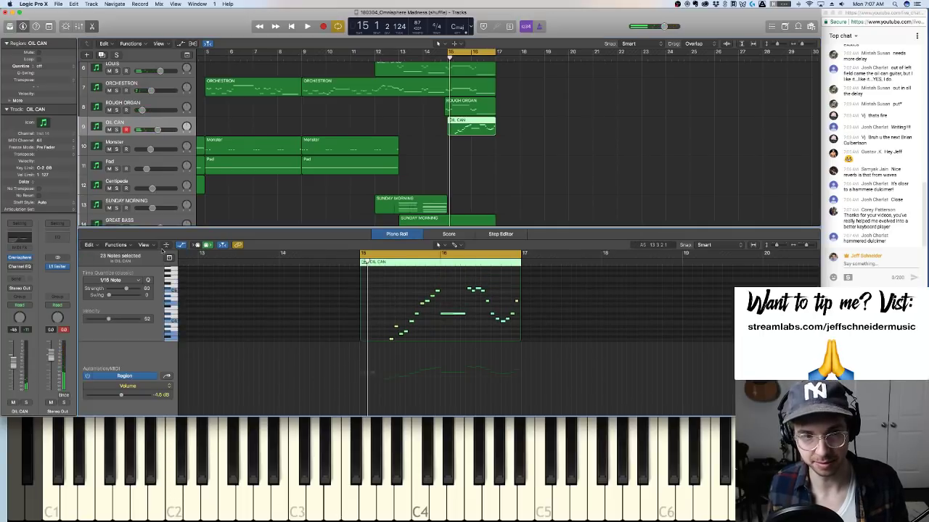
drag(157, 130, 154, 131)
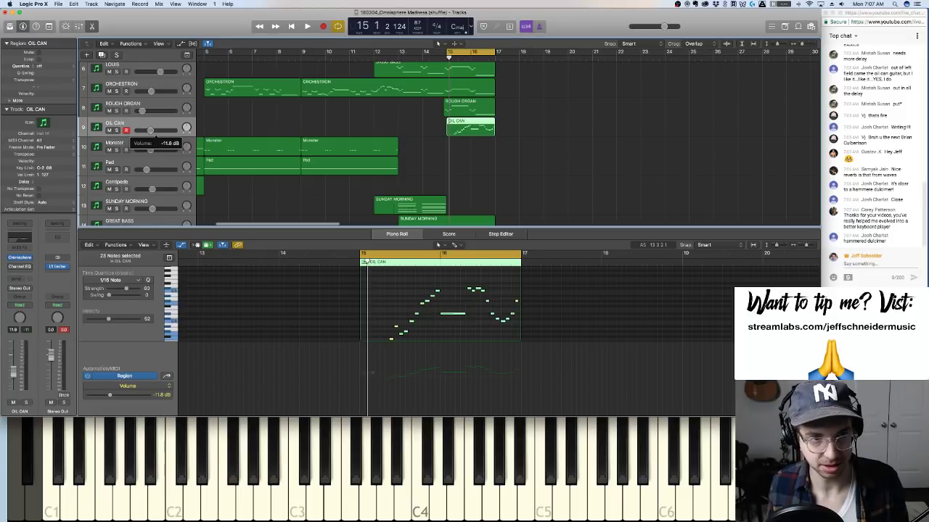
drag(151, 130, 151, 130)
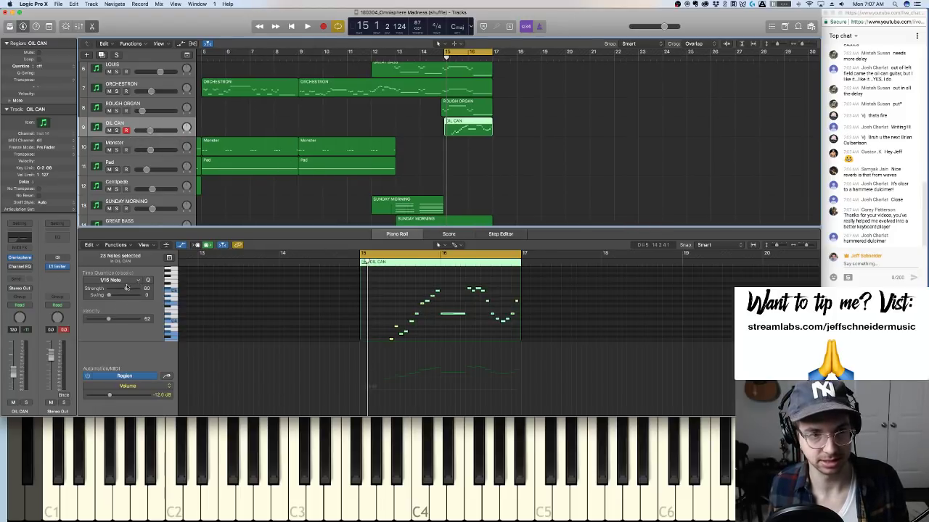
drag(126, 288, 122, 289)
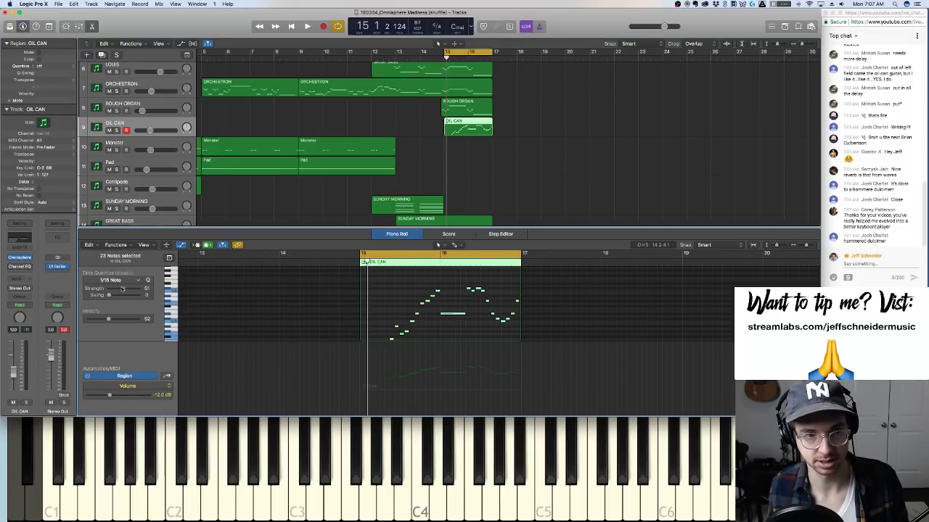
key(space)
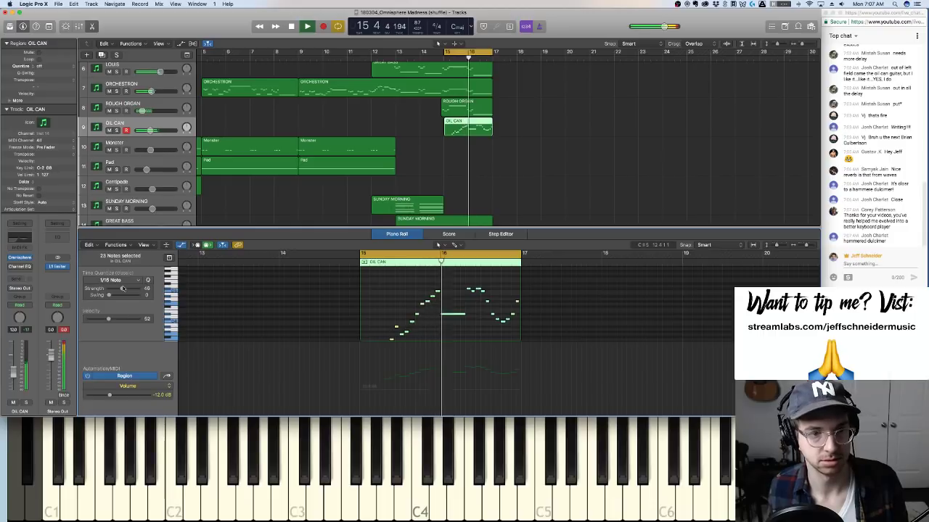
Duplicate the OIL CAN track and load the Tribute to Lyle patch from Omnisphere's shuffled patch list on the new track
click(102, 55)
click(102, 55)
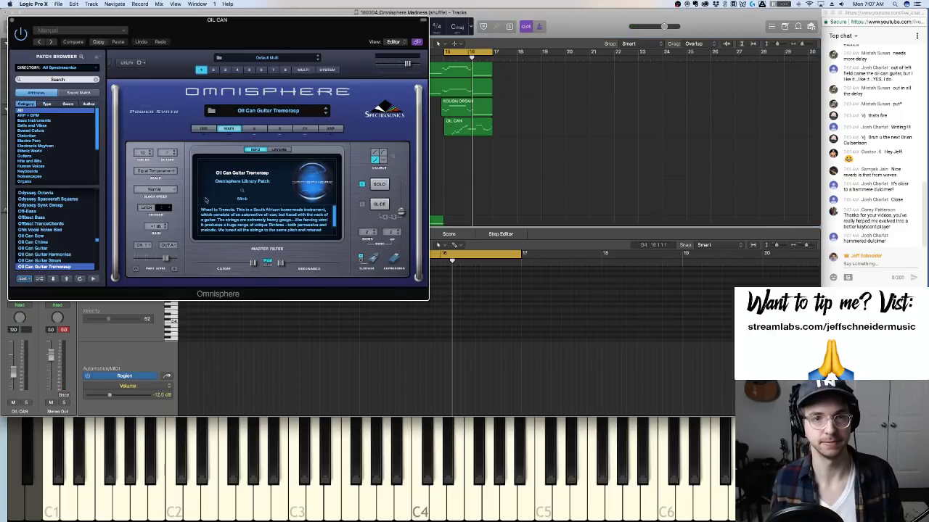
click(269, 110)
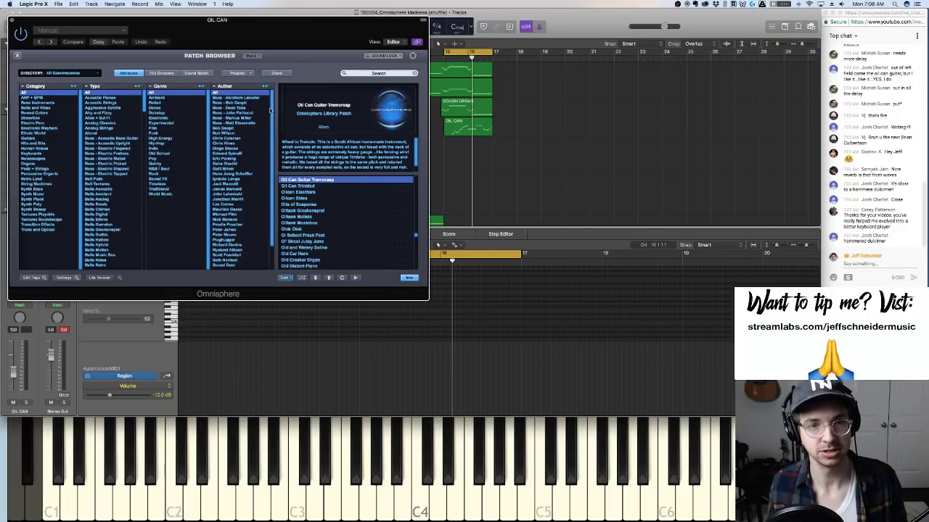
click(302, 278)
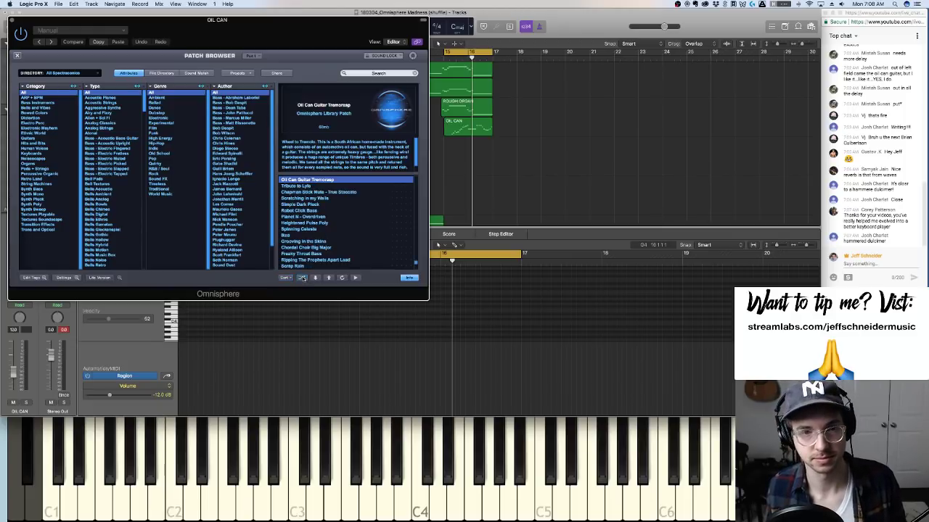
click(316, 187)
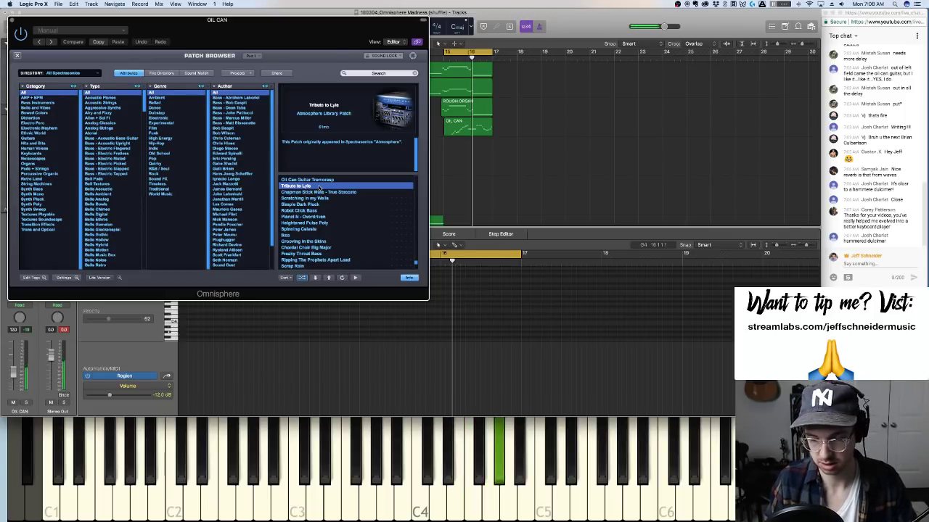
click(10, 20)
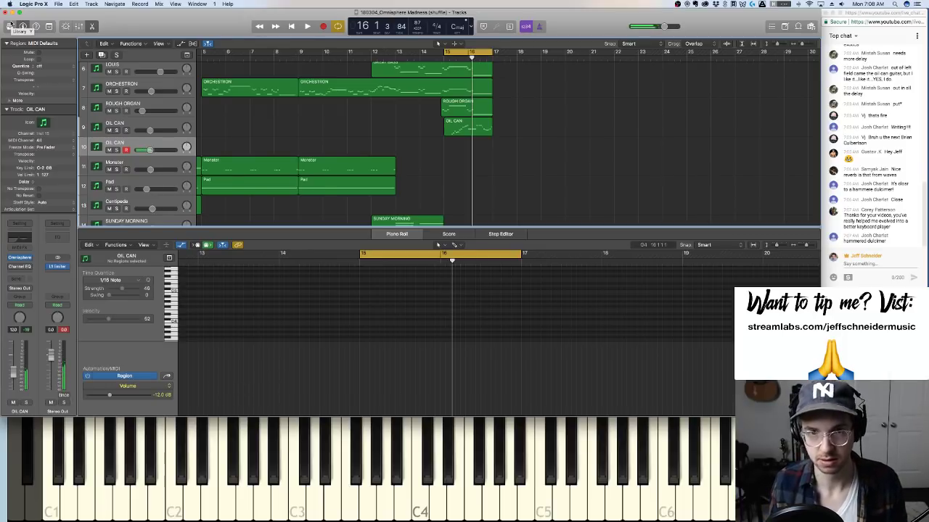
Play the bar 15–16 cycle twice while trying the new patch against the arrangement
key(space)
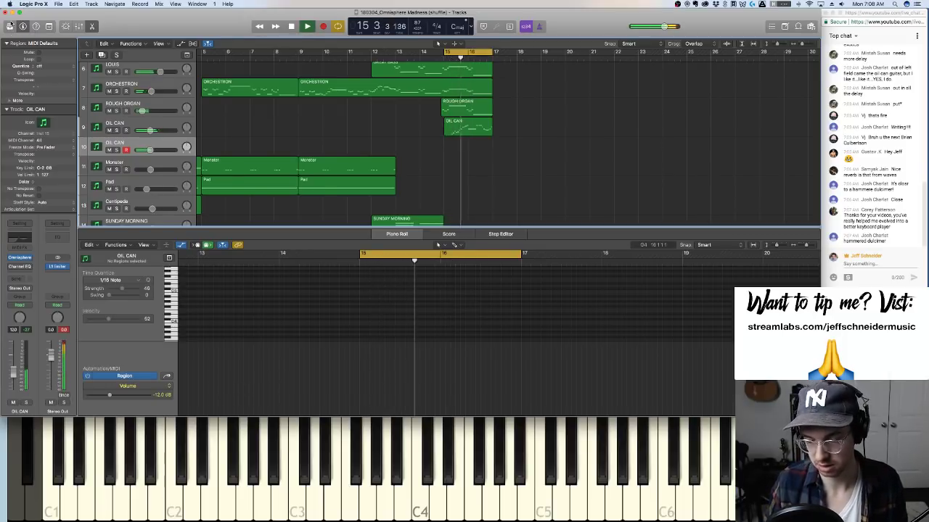
key(space)
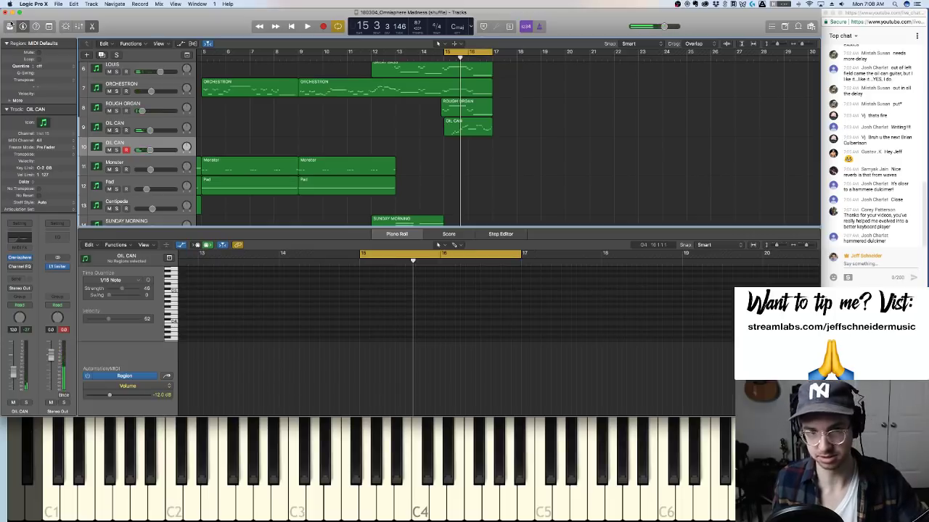
key(space)
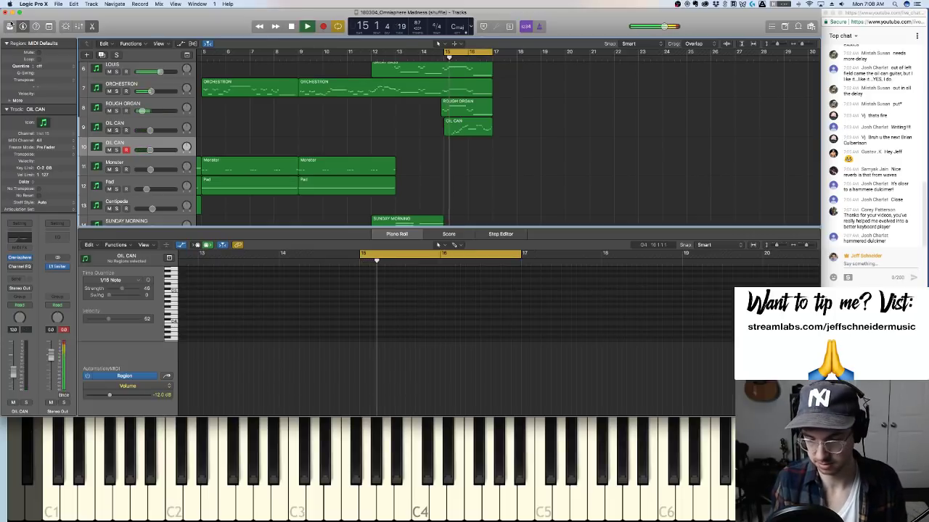
key(space)
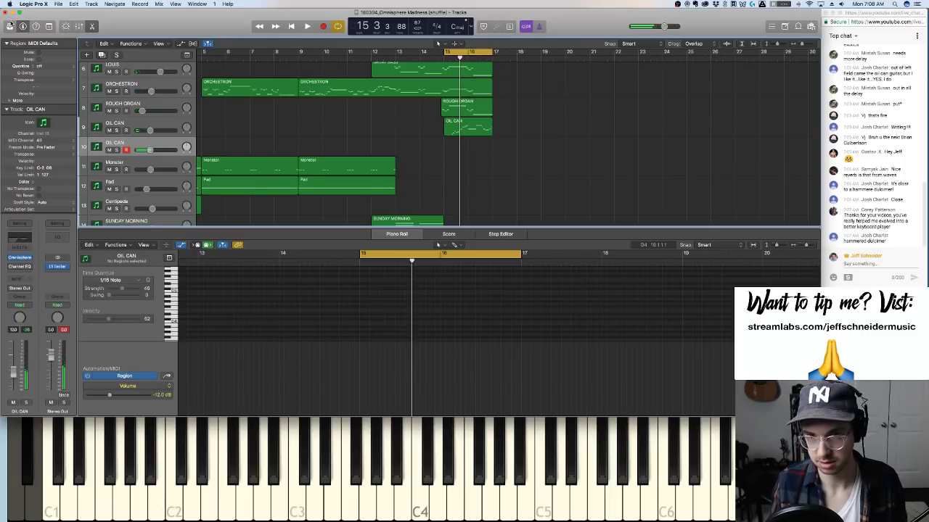
Try recording a take on the duplicated OIL CAN track in bar 15 and undo that take
key(space)
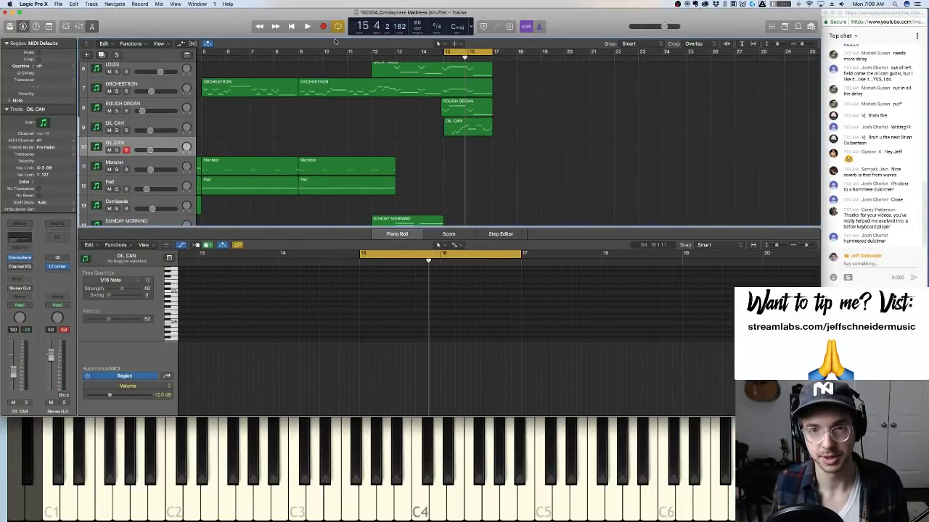
key(space)
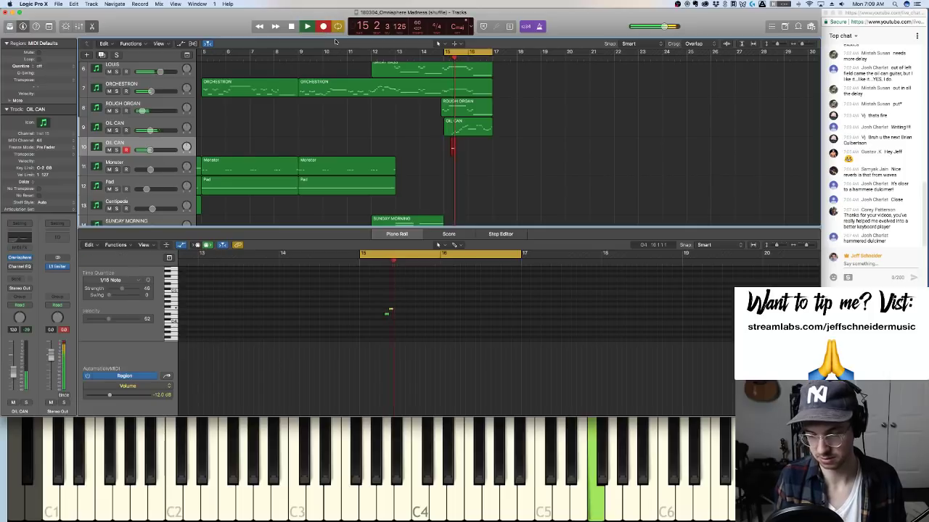
key(space)
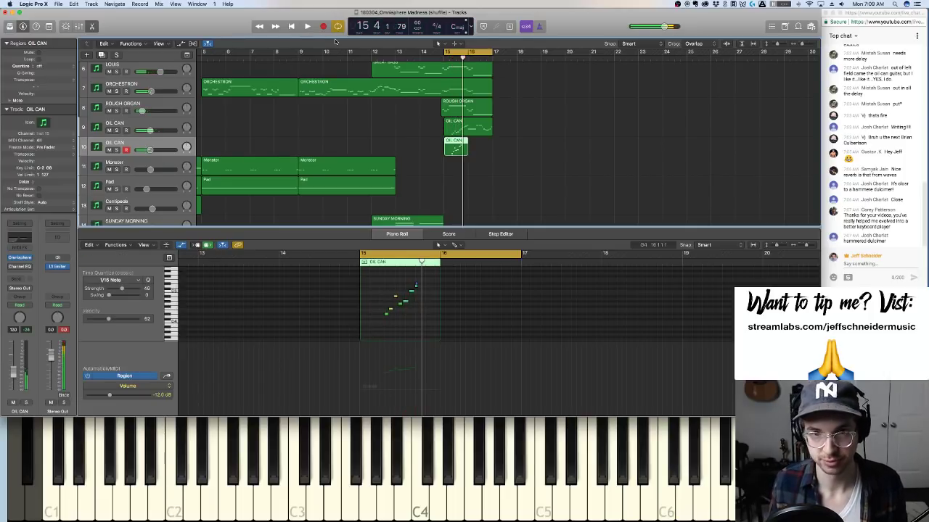
key(super+z)
Record the melody over bars 15–16 on the duplicated OIL CAN track and lower that track's volume to -15.6 dB during playback
key(r)
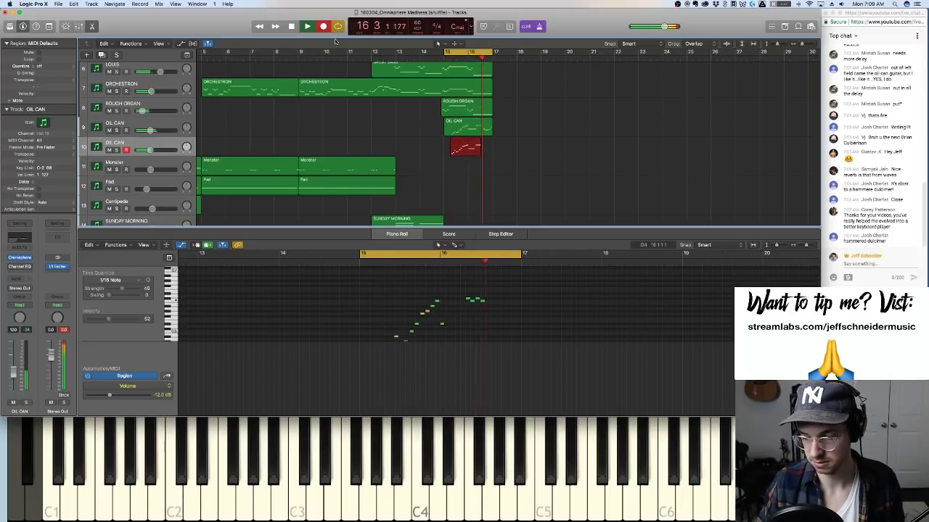
key(space)
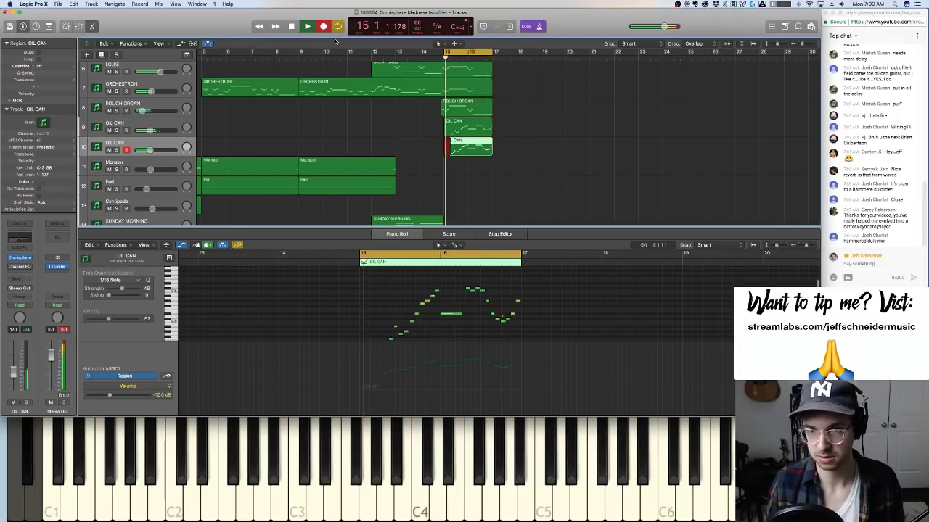
click(501, 306)
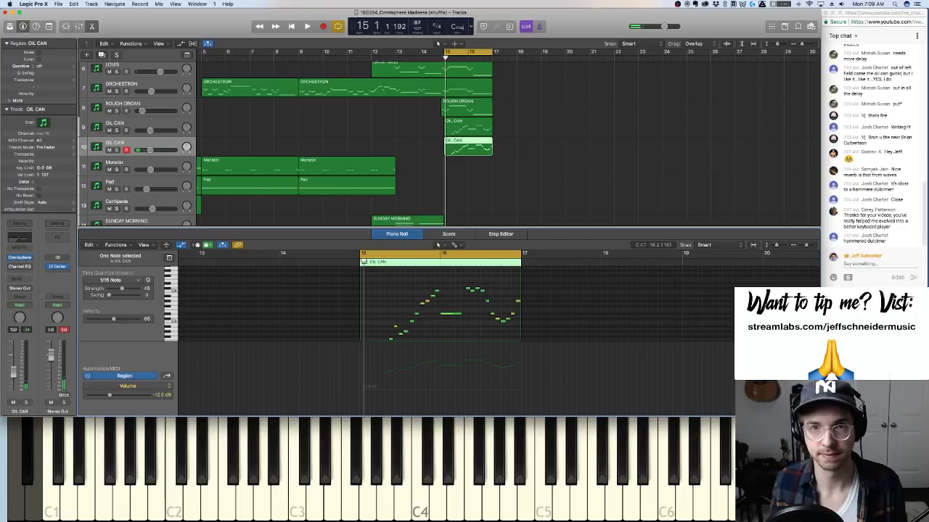
key(space)
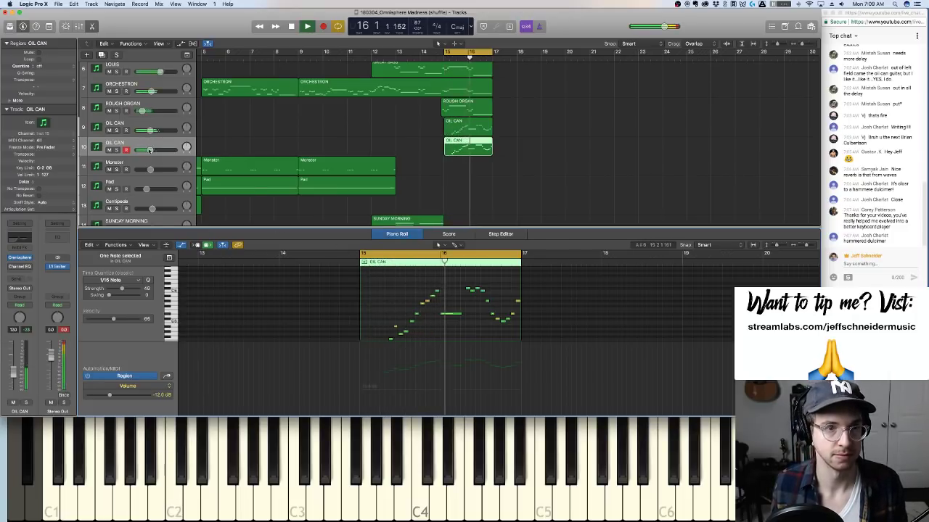
drag(148, 150, 146, 149)
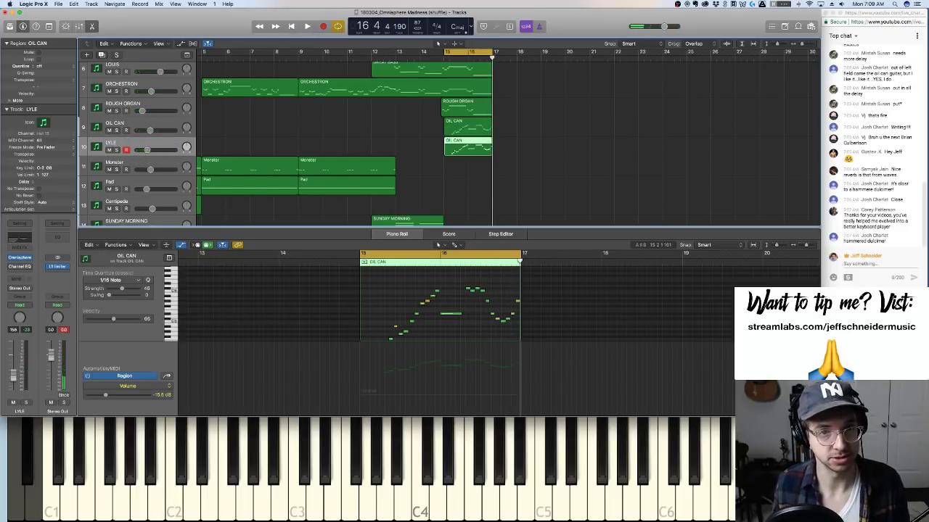
Rename the duplicated track LYLE and name all regions in the project after their tracks
key(super+a)
right_click(465, 150)
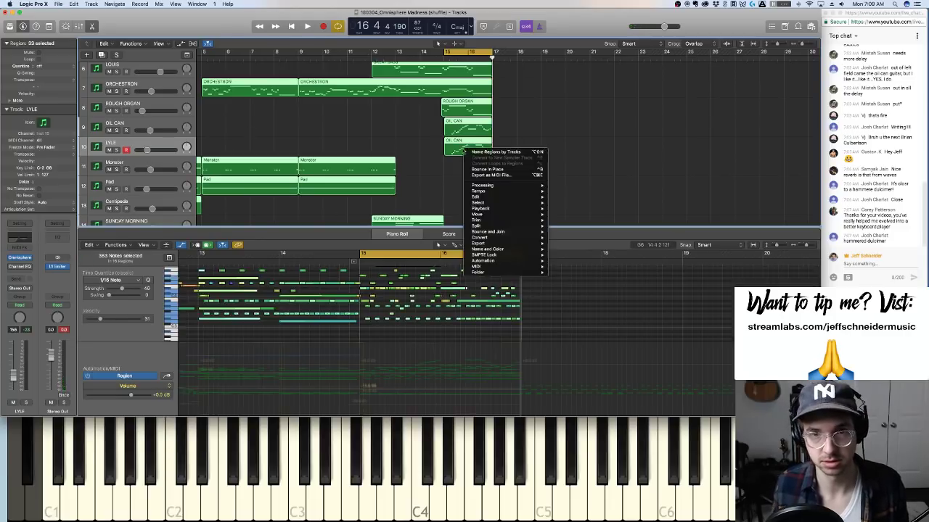
click(468, 152)
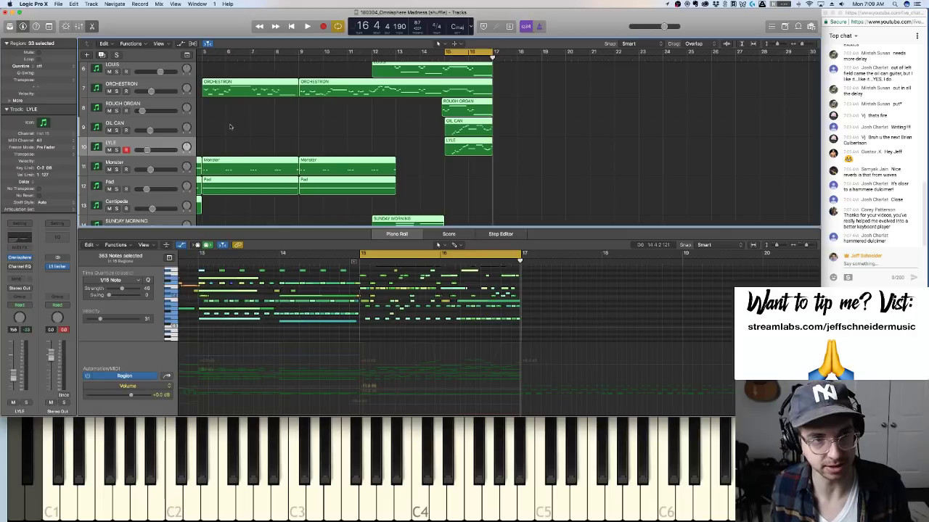
Raise the LYLE track's volume to -9.2 dB and lower the OIL CAN track's volume while the cycle plays
key(space)
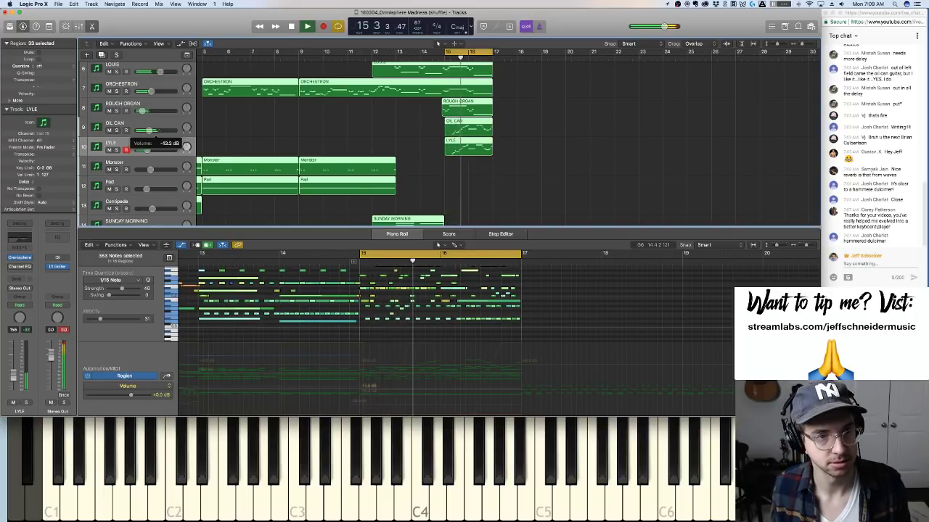
drag(148, 149, 151, 150)
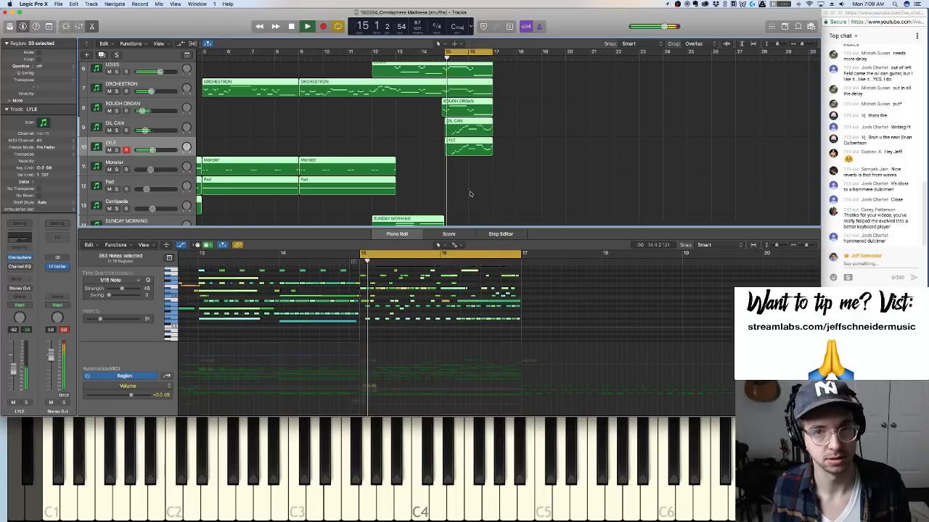
click(471, 192)
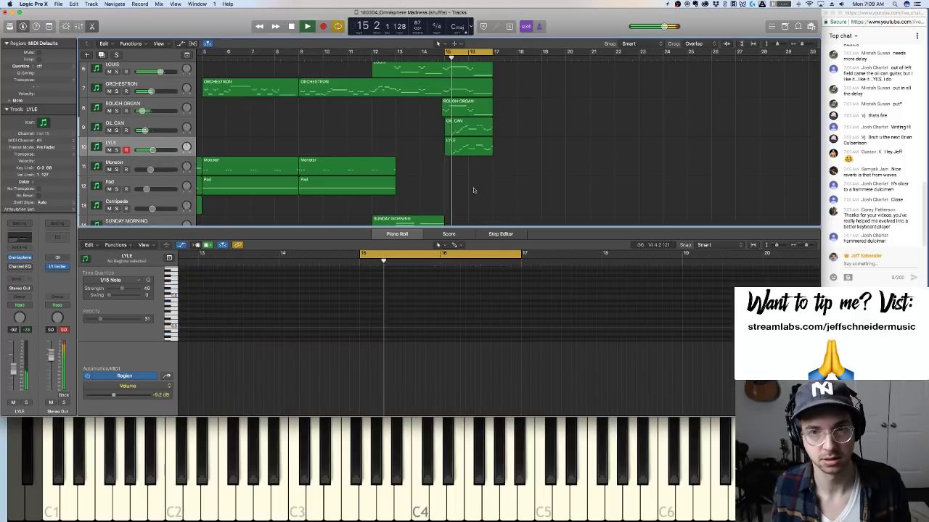
Set a low cut at 182 Hz and a high cut at 1080 Hz in the LYLE track's Channel EQ
click(20, 245)
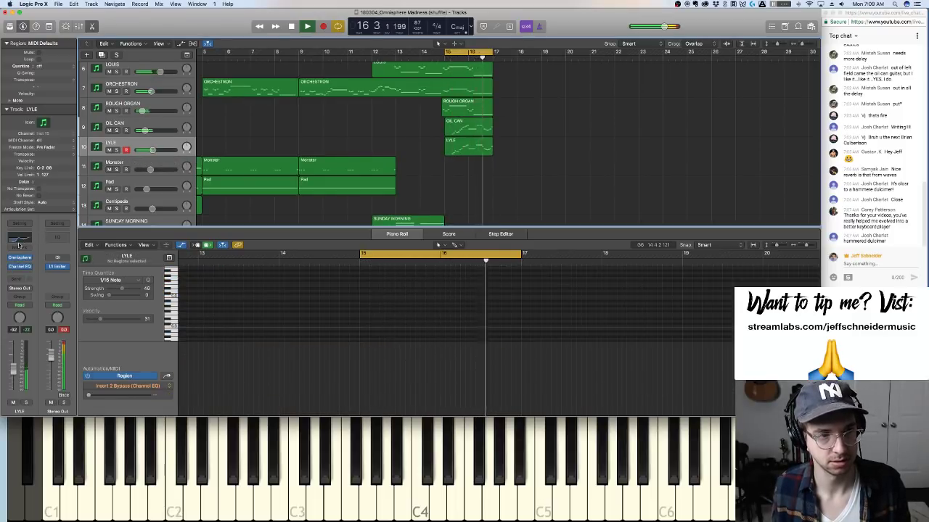
click(19, 240)
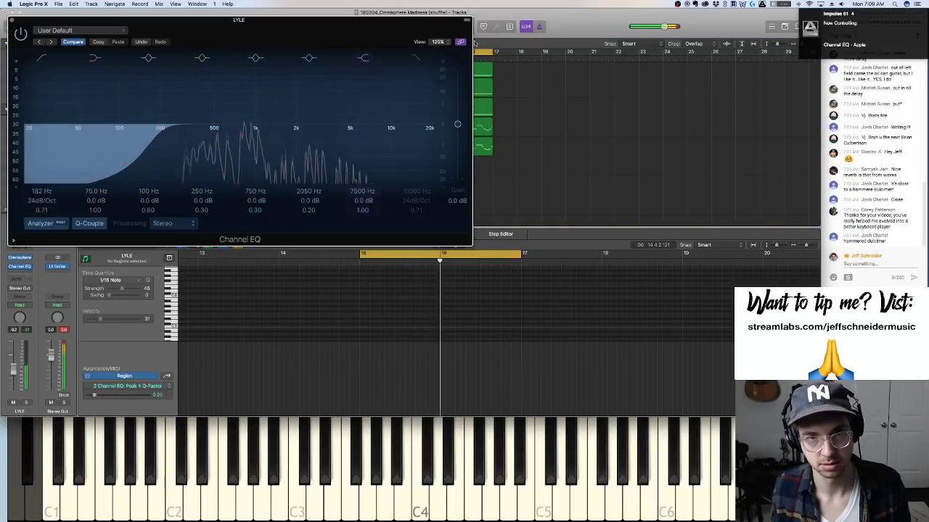
drag(407, 141, 263, 164)
click(95, 156)
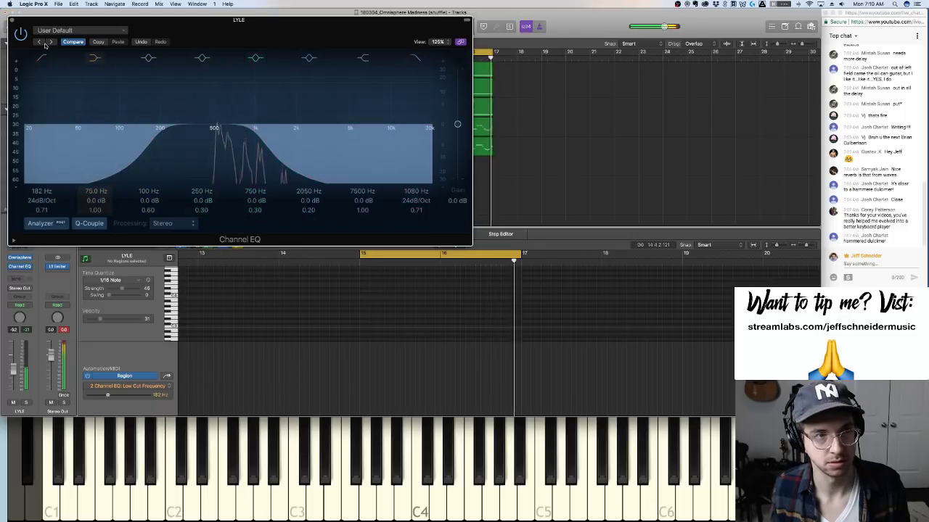
click(13, 20)
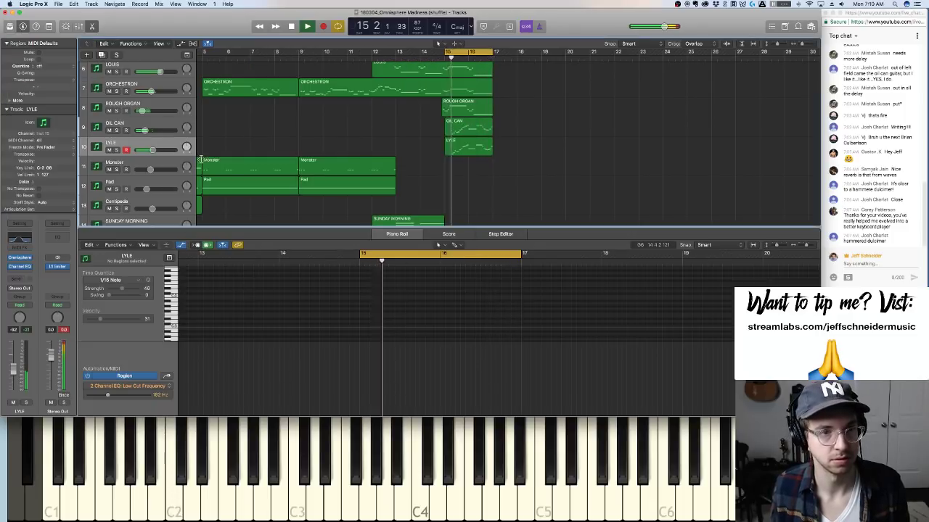
Set a low cut at 205 Hz and a high cut at 6400 Hz in the OIL CAN track's Channel EQ
click(145, 130)
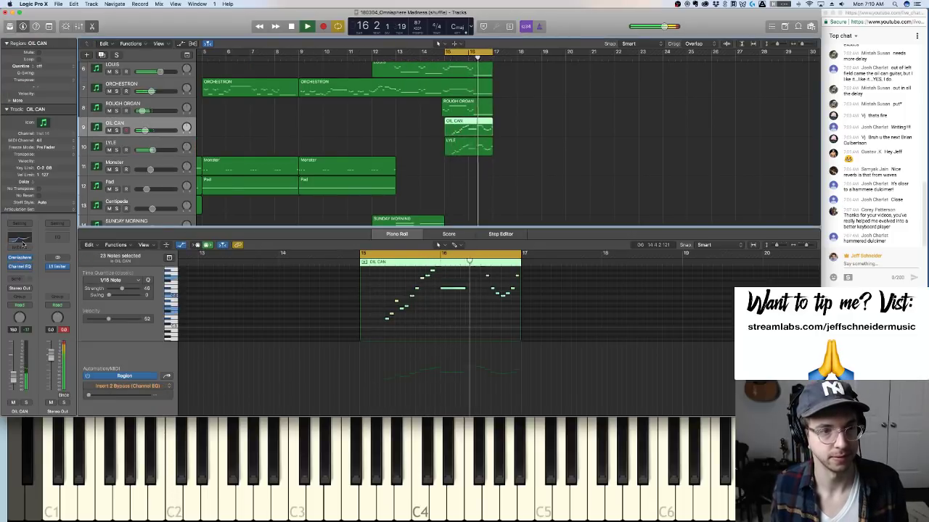
click(21, 246)
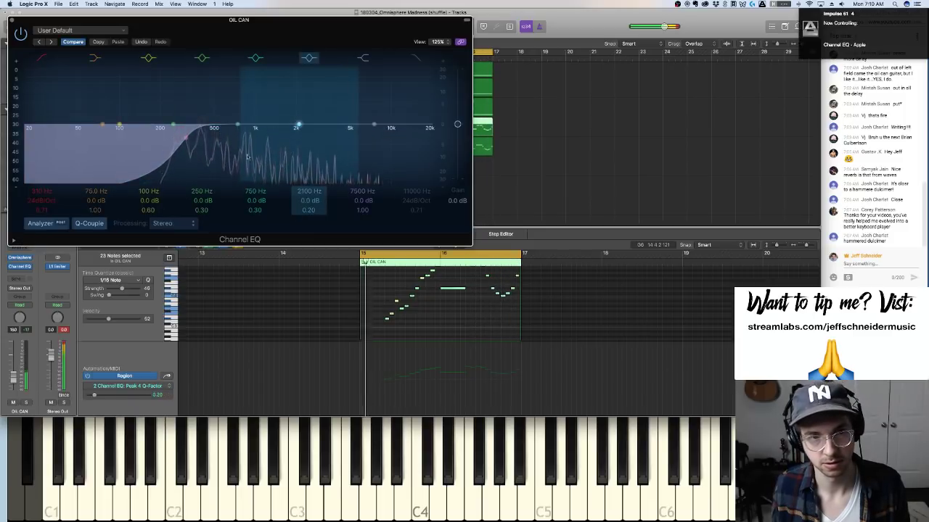
drag(102, 142, 120, 134)
click(415, 58)
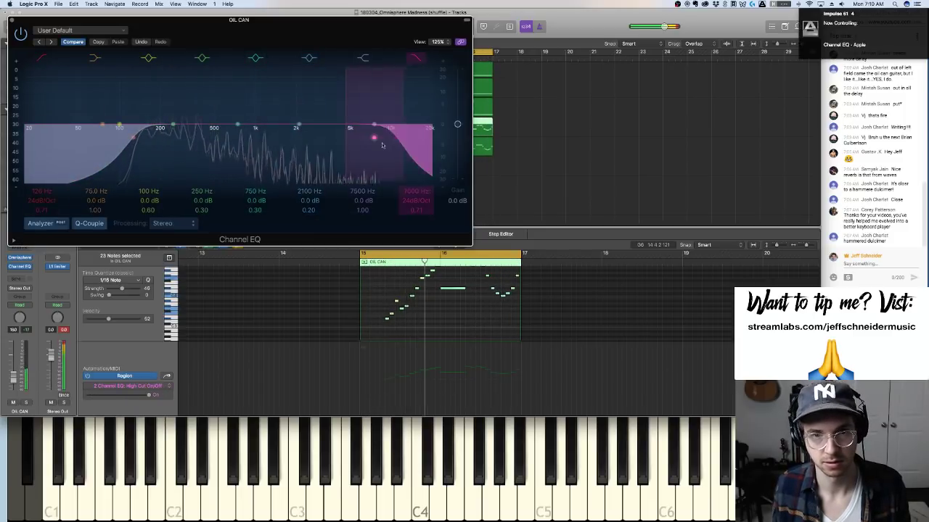
drag(385, 130, 336, 154)
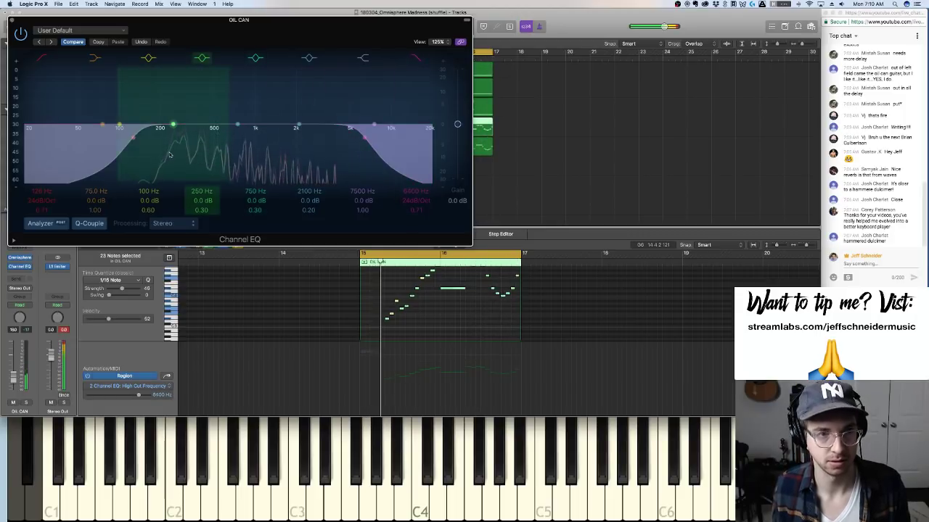
drag(152, 154, 183, 154)
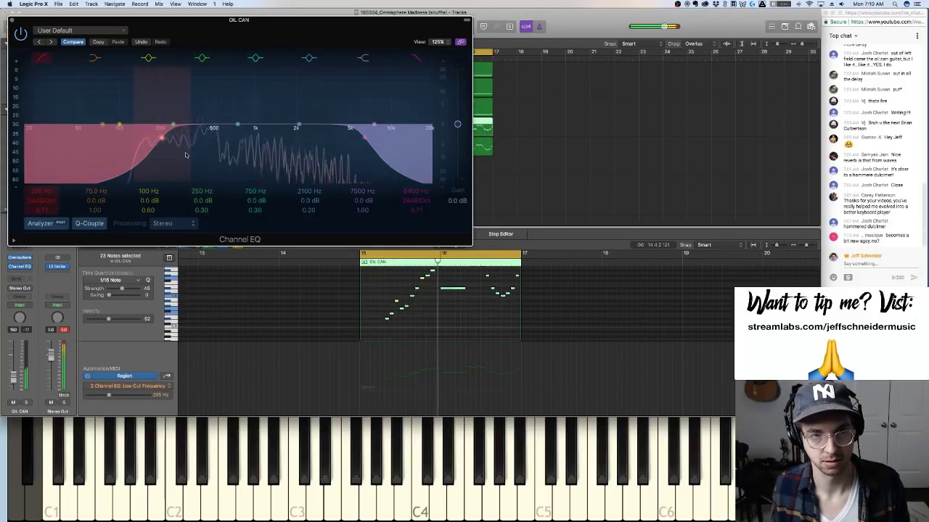
click(13, 21)
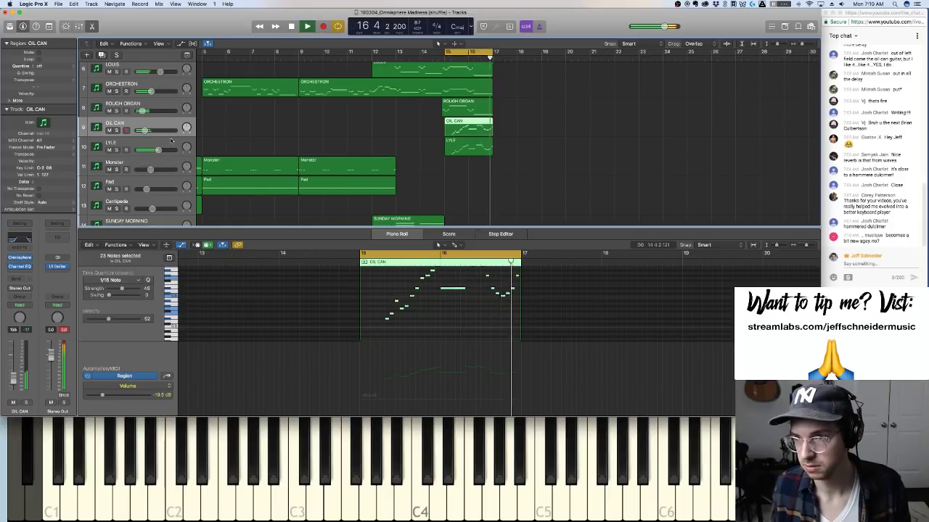
Balance the OIL CAN track at -19.5 dB against the LYLE track at -5.4 dB while listening to the cycle
key(space)
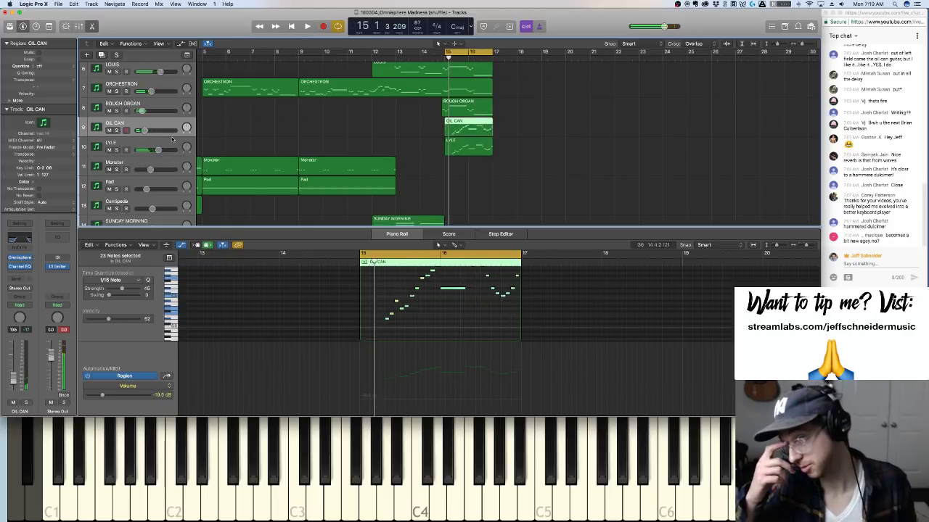
key(space)
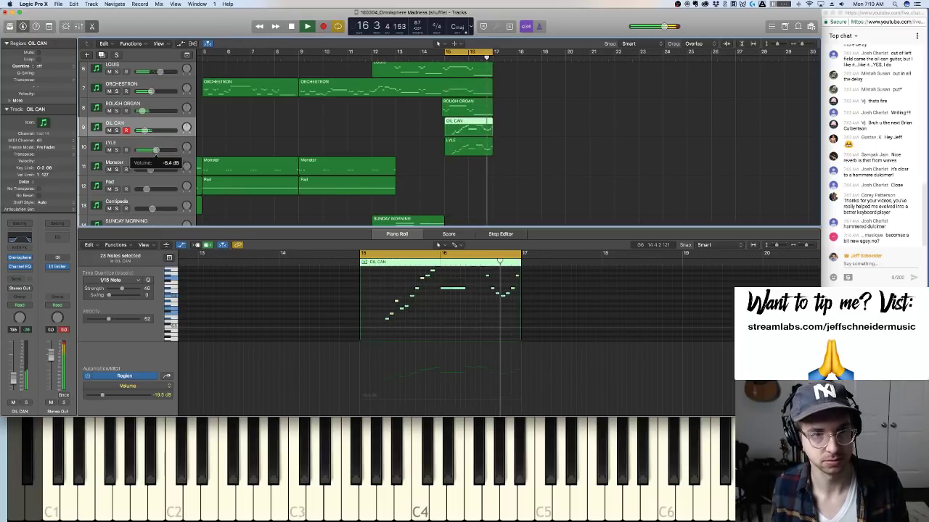
key(space)
Select the WET CLAV track and rehearse a part on it against the bar 15–16 cycle
scroll(411, 115, down, 1)
scroll(411, 115, up, 5)
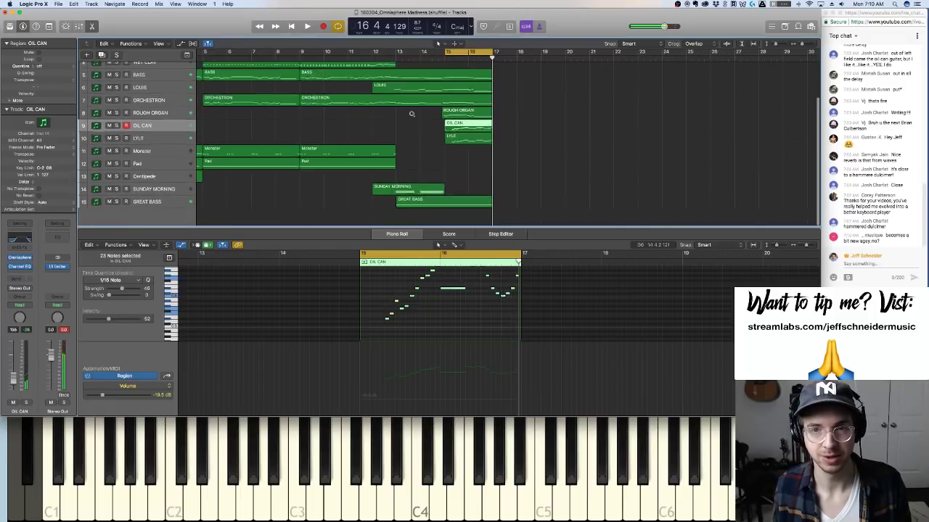
scroll(404, 118, up, 1)
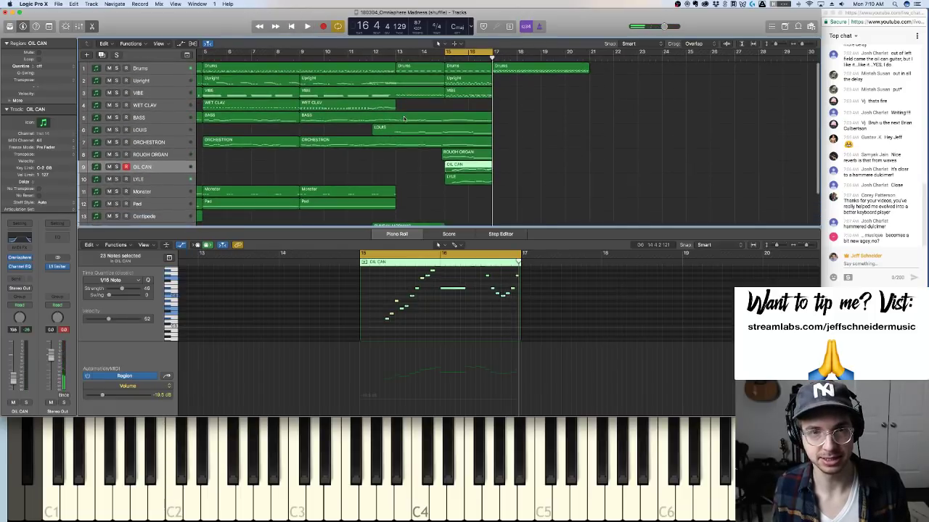
click(166, 106)
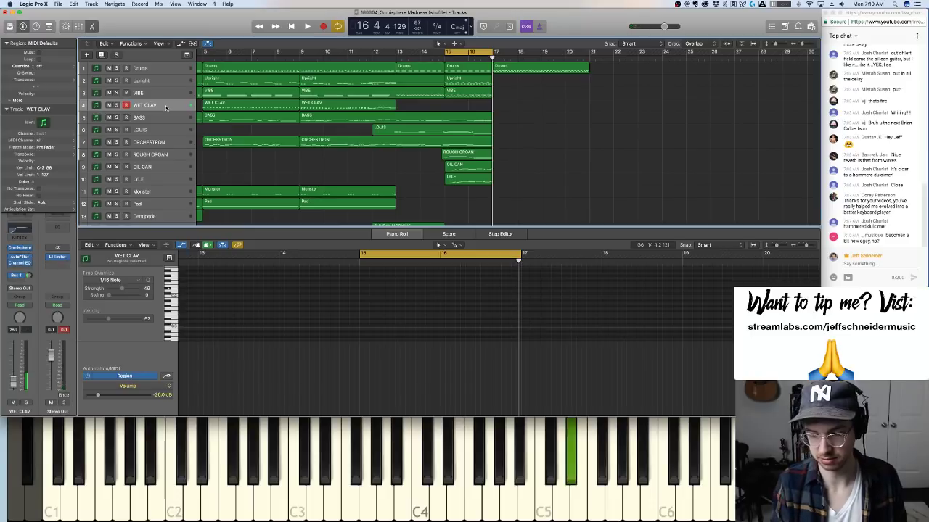
key(space)
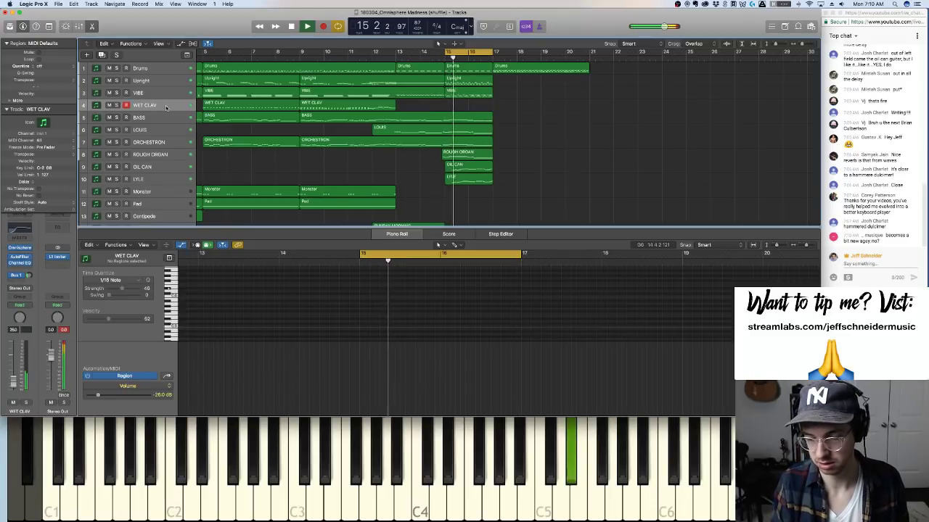
key(space)
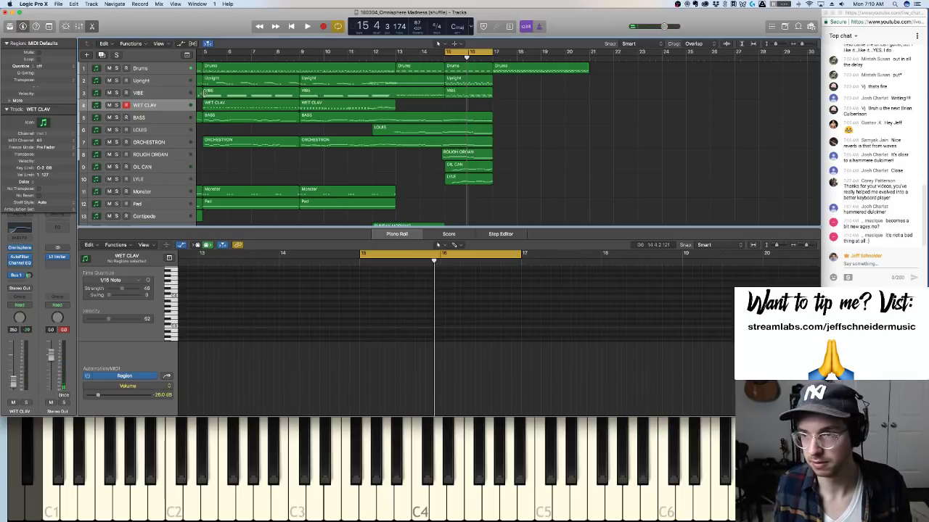
key(space)
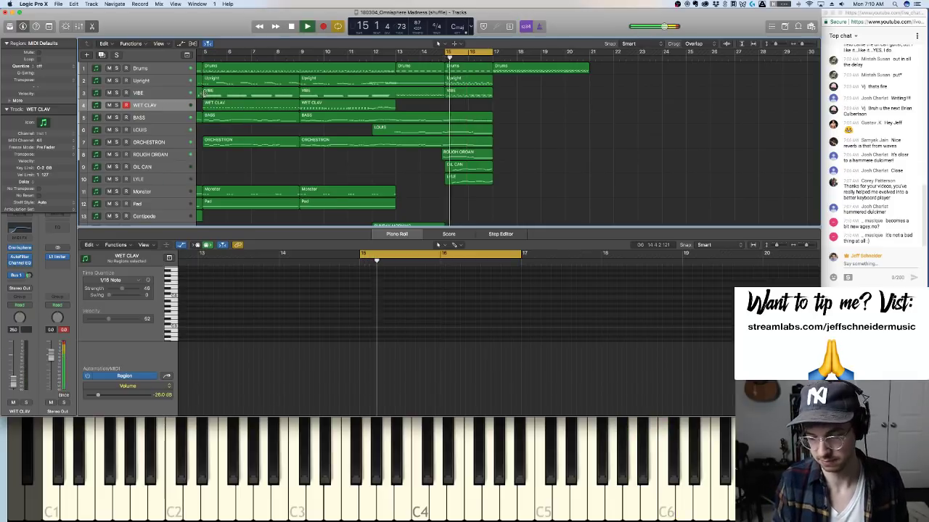
key(space)
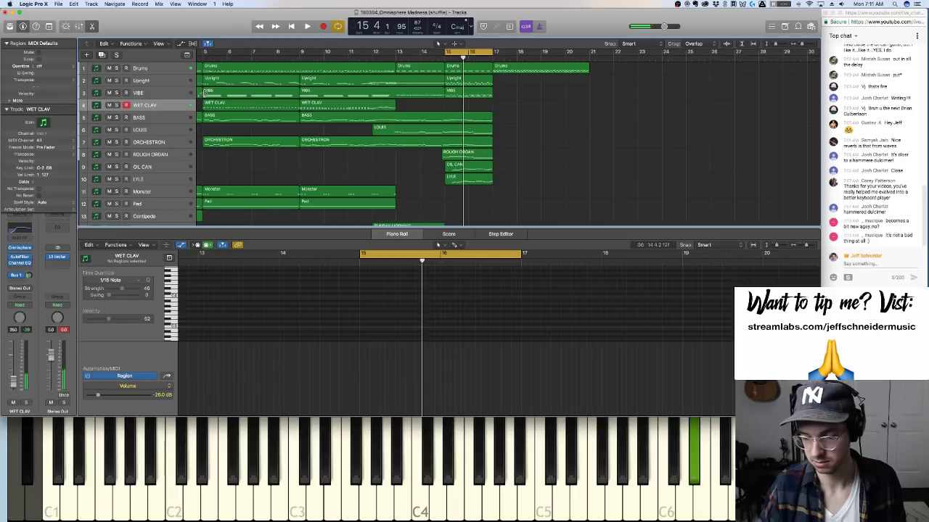
Record the melody on the WET CLAV track over bars 15–16, discarding the first take and restarting the recording
key(space)
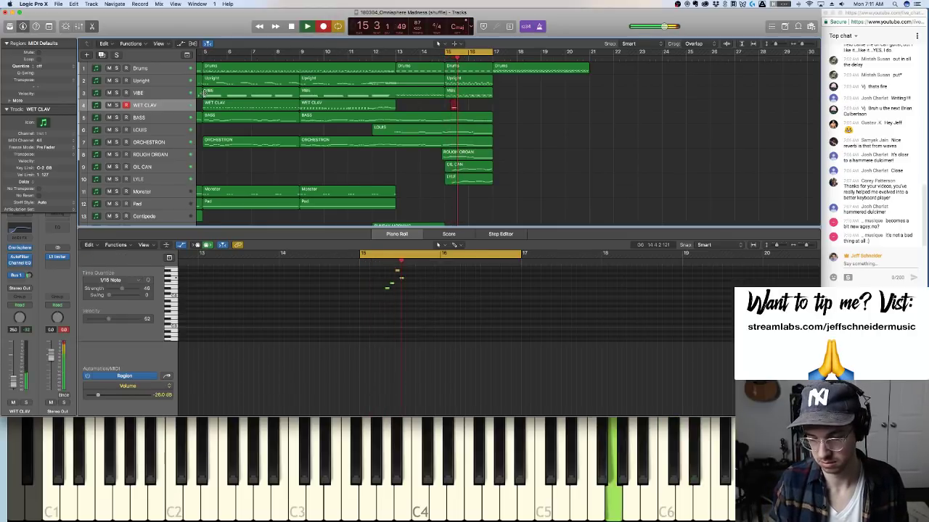
key(super+period)
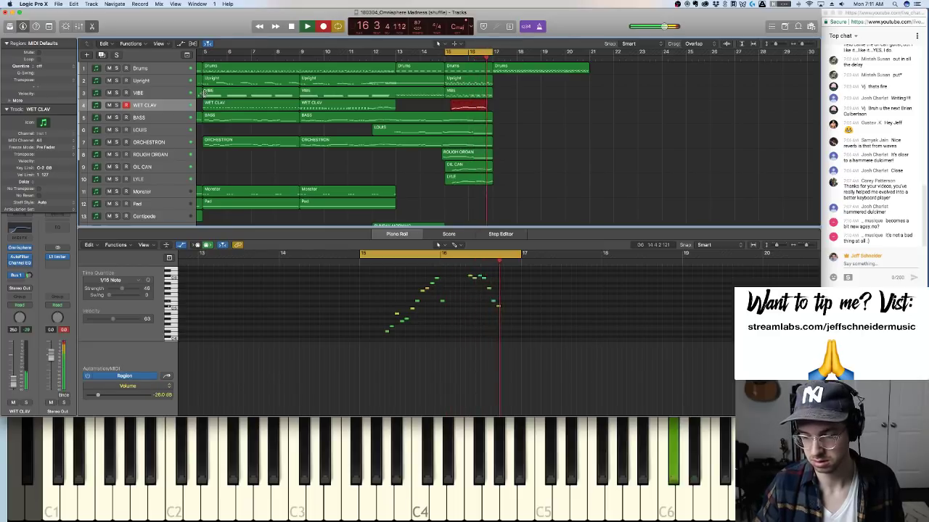
key(space)
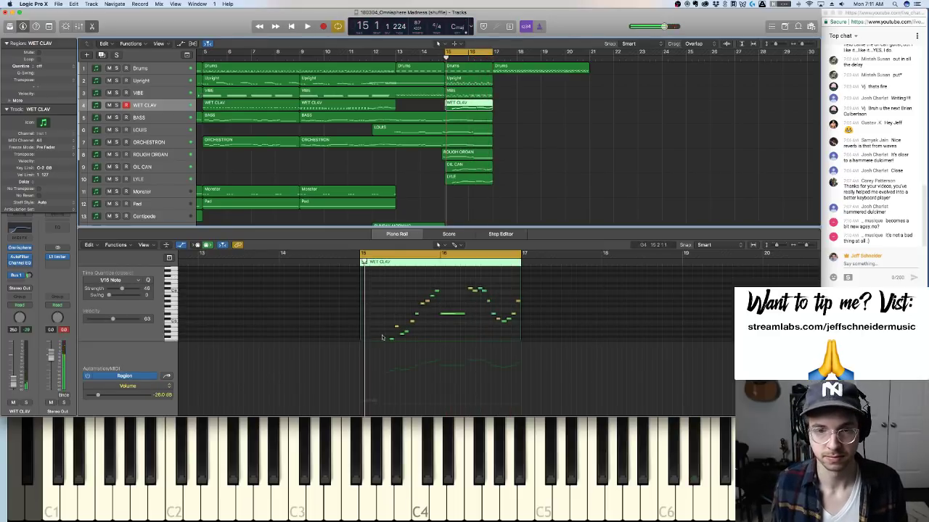
Select all notes of the bars 15–16 WET CLAV region and quantize them to 1/16 notes during playback
key(space)
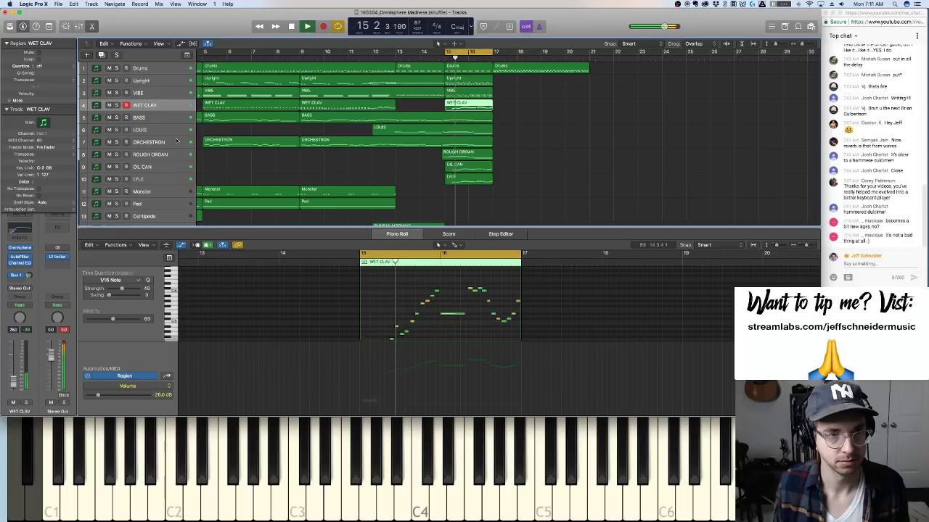
click(393, 370)
key(super+a)
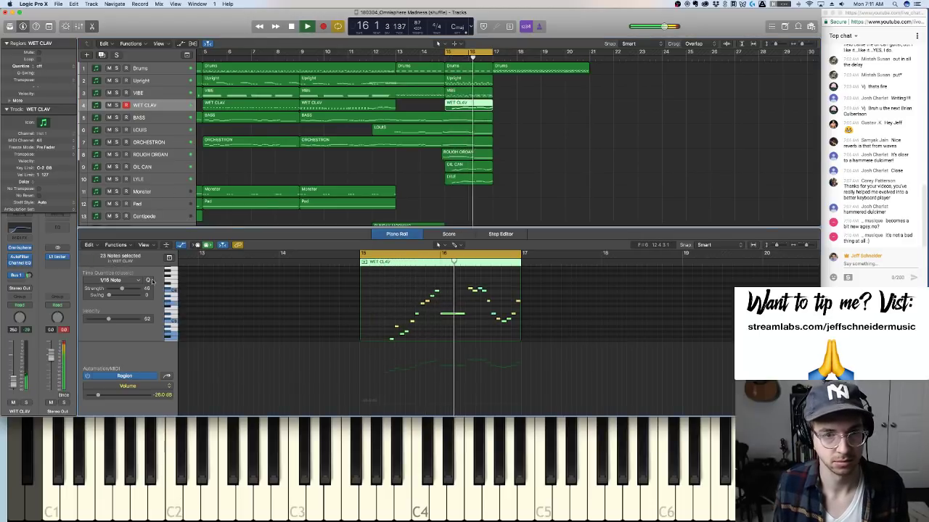
click(261, 223)
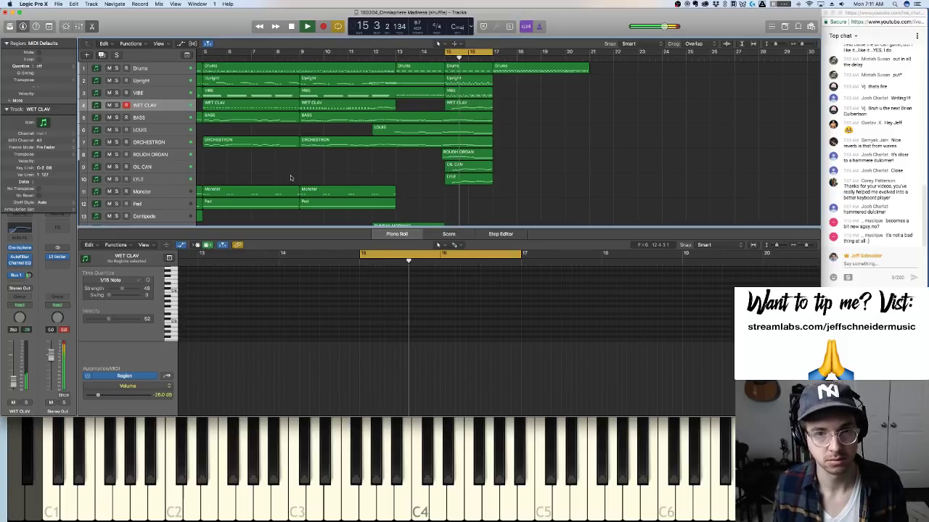
Replace the bars 15–16 cycle with one over bars 13–19, soloing the SUNDAY MORNING track temporarily
key(space)
key(super+Up)
key(super+Up)
key(super+Down)
key(super+Down)
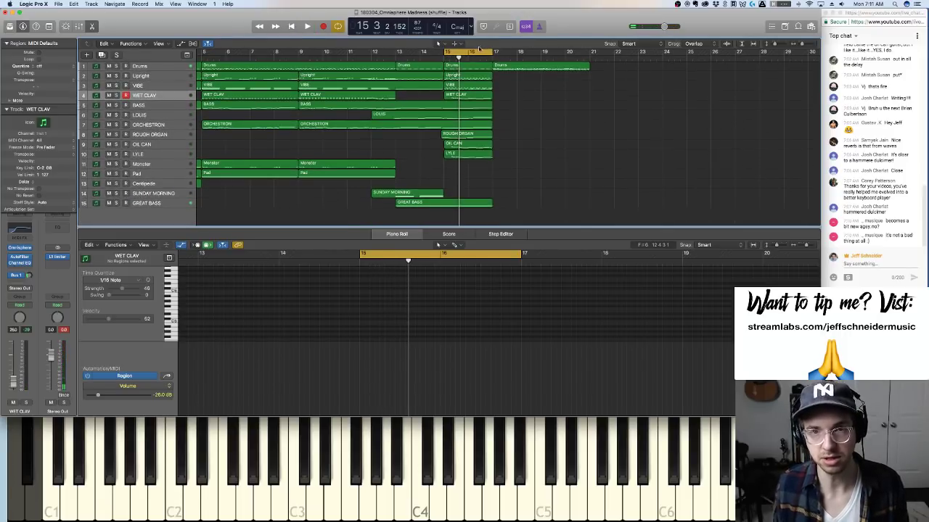
click(468, 52)
key(super+Down)
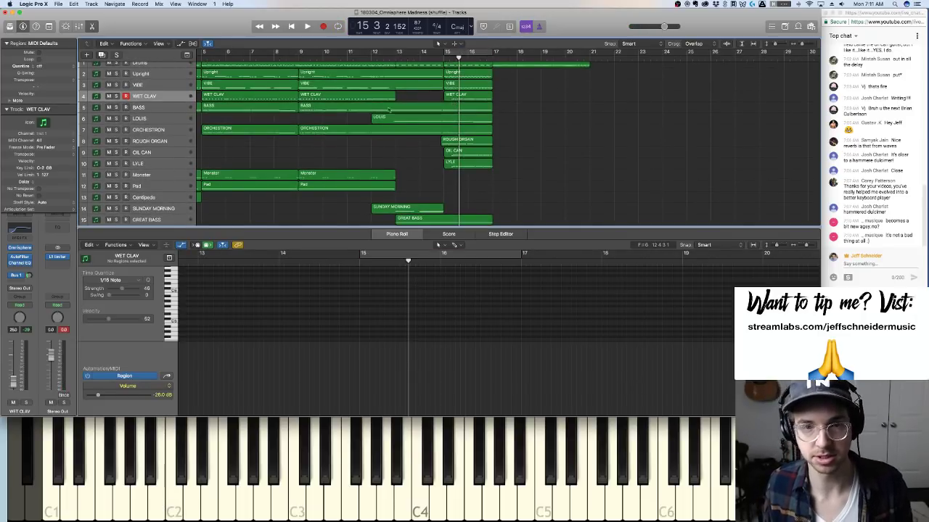
click(116, 209)
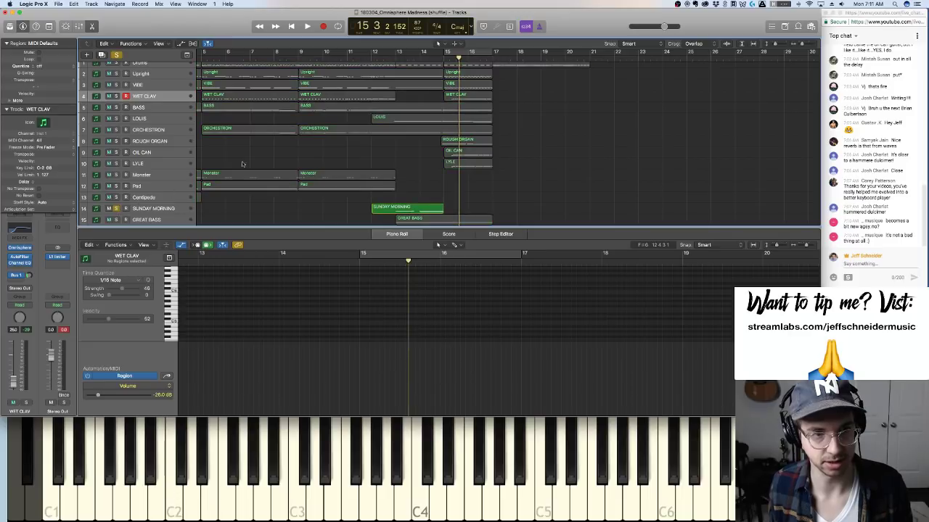
drag(398, 52, 561, 55)
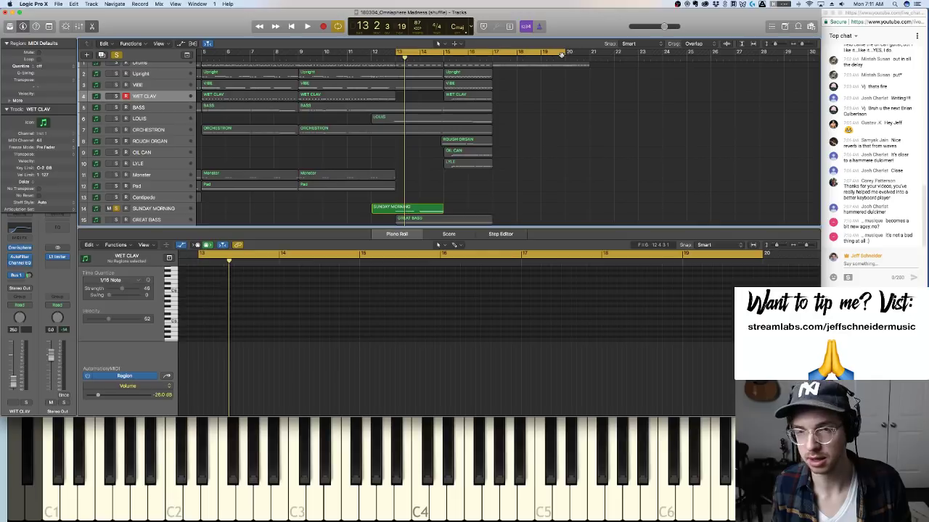
scroll(232, 186, left, 1)
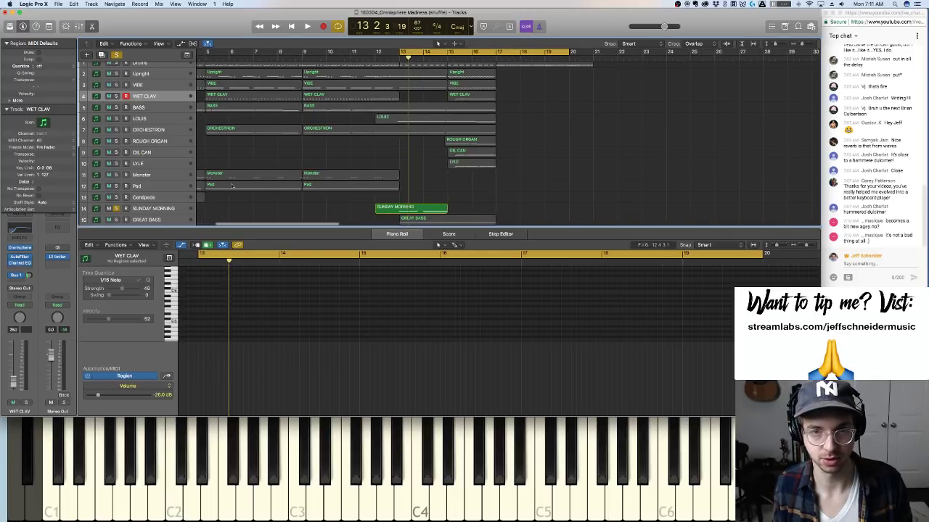
key(super+a)
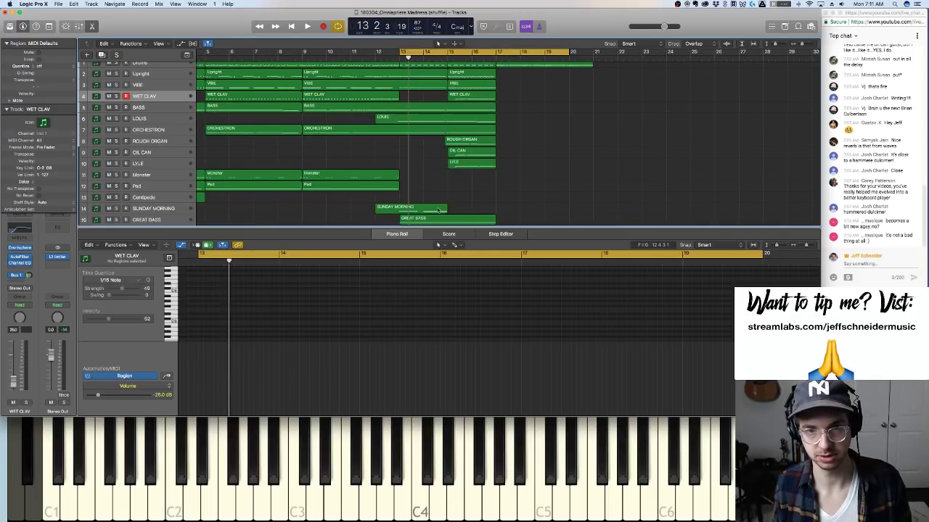
Open the SUNDAY MORNING region in an enlarged Piano Roll and audition its chord notes in bars 13 and 14
click(437, 211)
scroll(350, 293, down, 2)
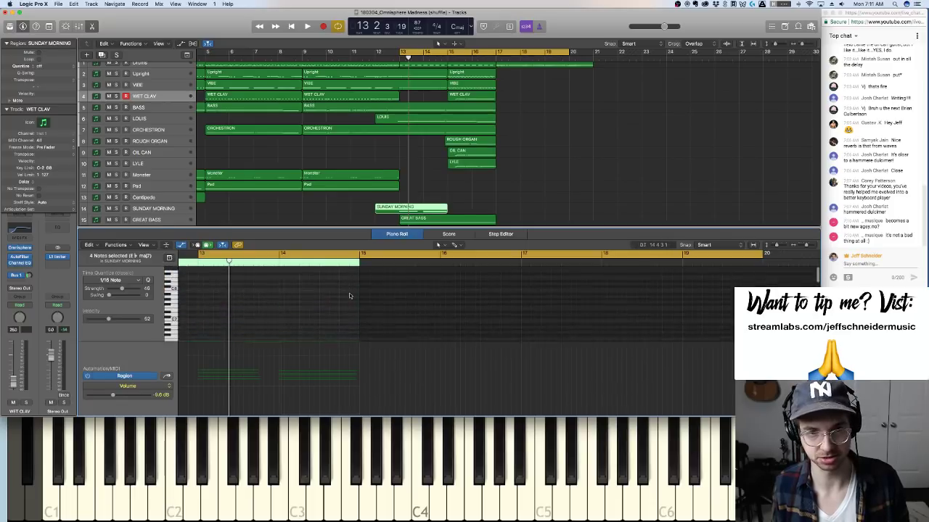
scroll(350, 293, up, 2)
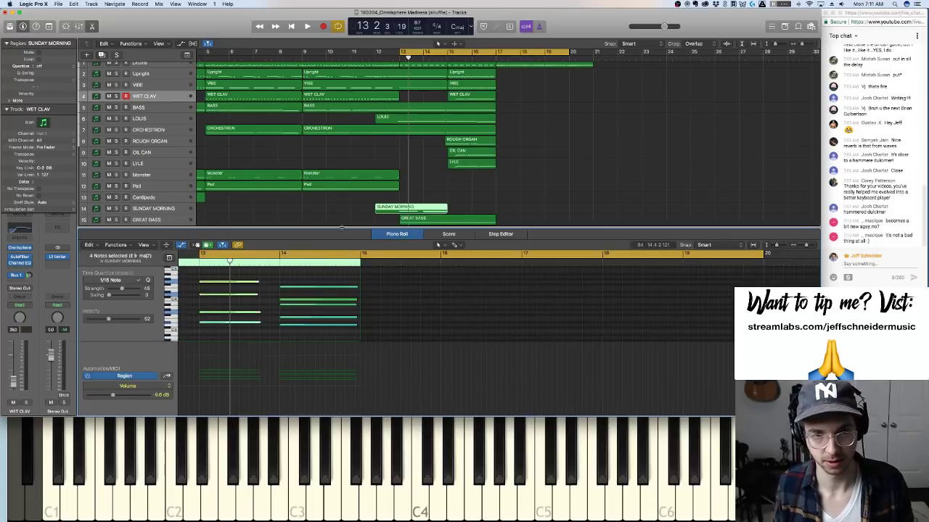
drag(341, 227, 341, 201)
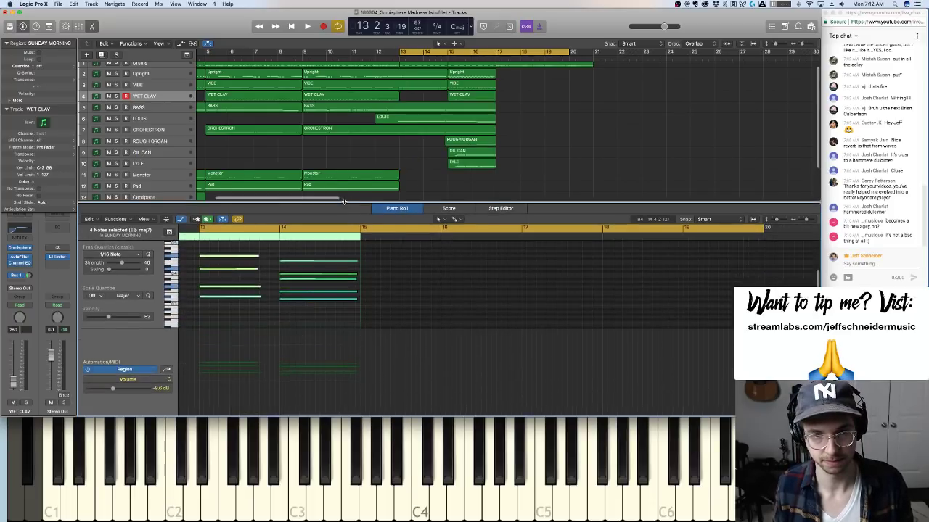
click(239, 297)
drag(244, 279, 247, 250)
click(323, 301)
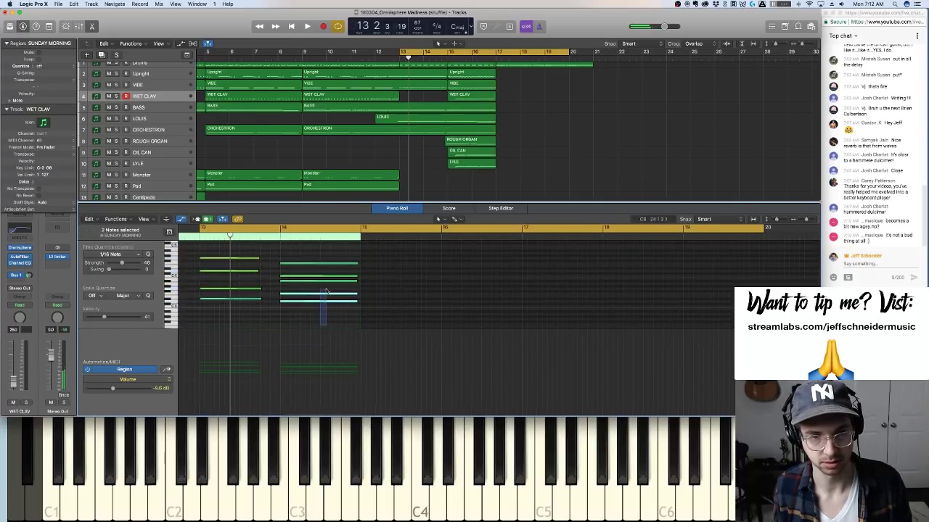
drag(329, 265, 328, 264)
scroll(160, 190, down, 2)
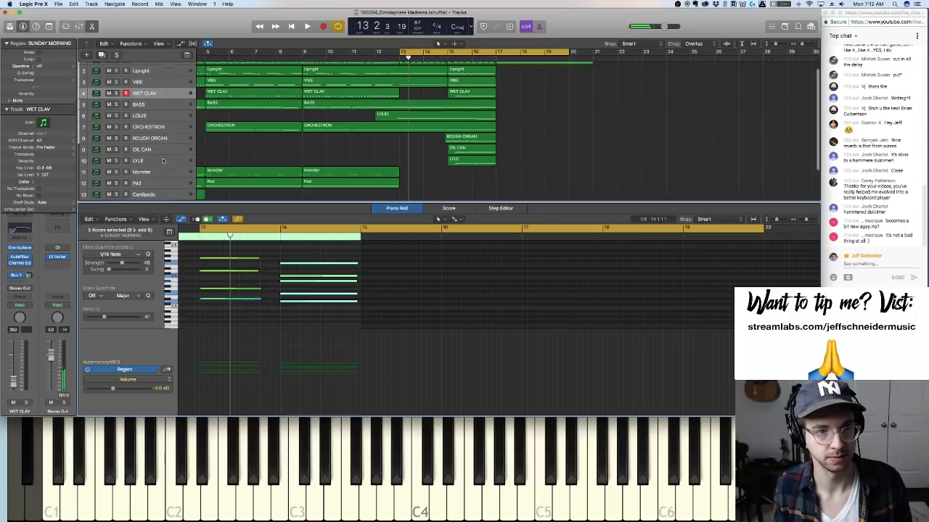
Select the SUNDAY MORNING track and rehearse continuing its chords through bars 15–16 against the song's playback
click(160, 190)
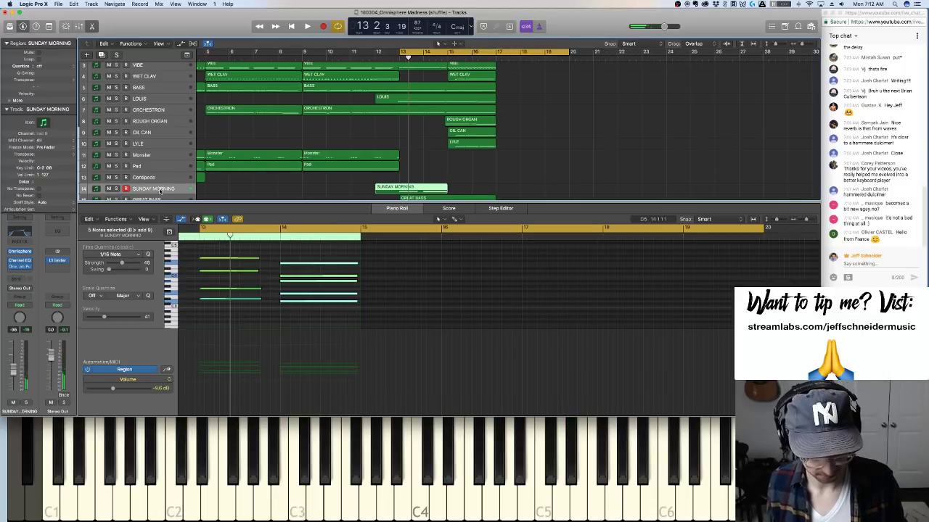
key(super+Tab)
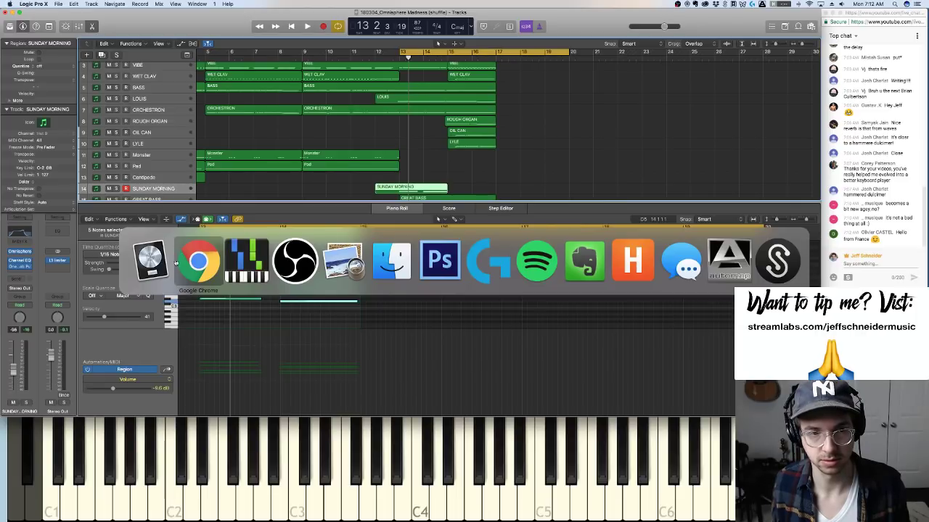
key(Escape)
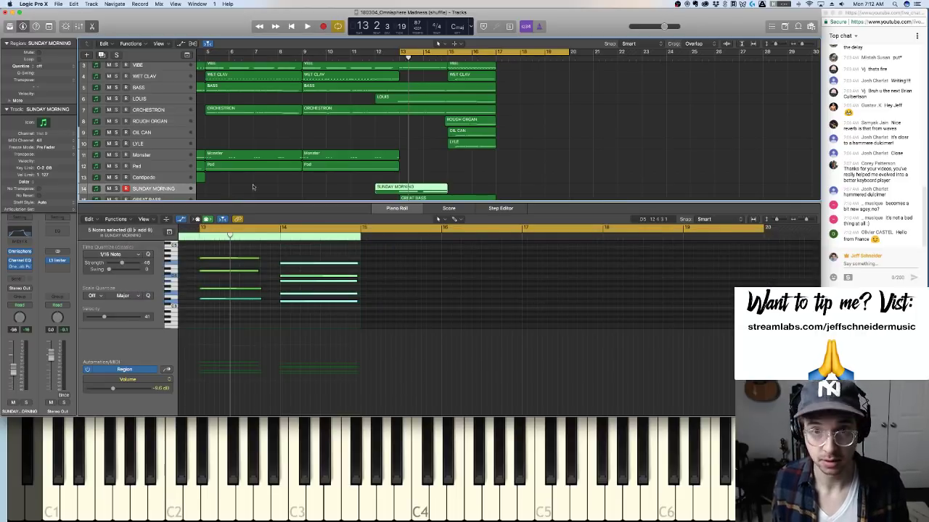
key(space)
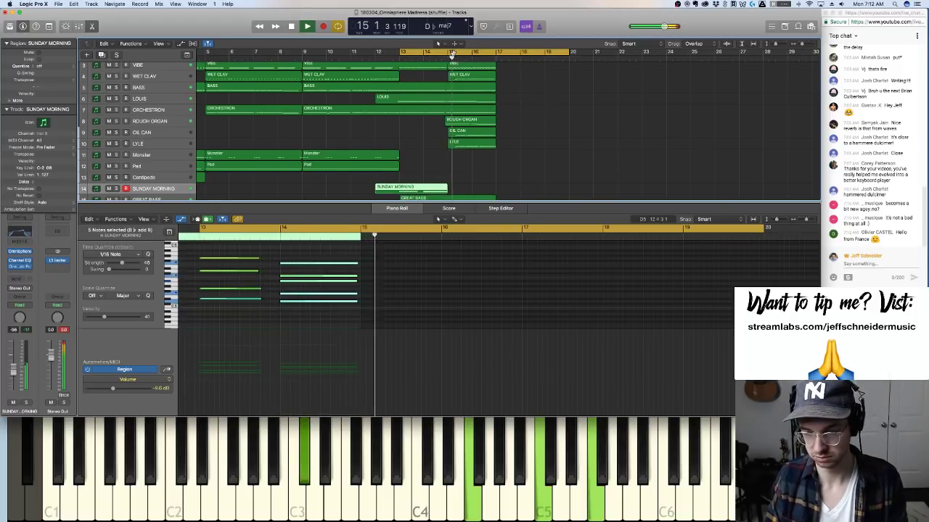
key(space)
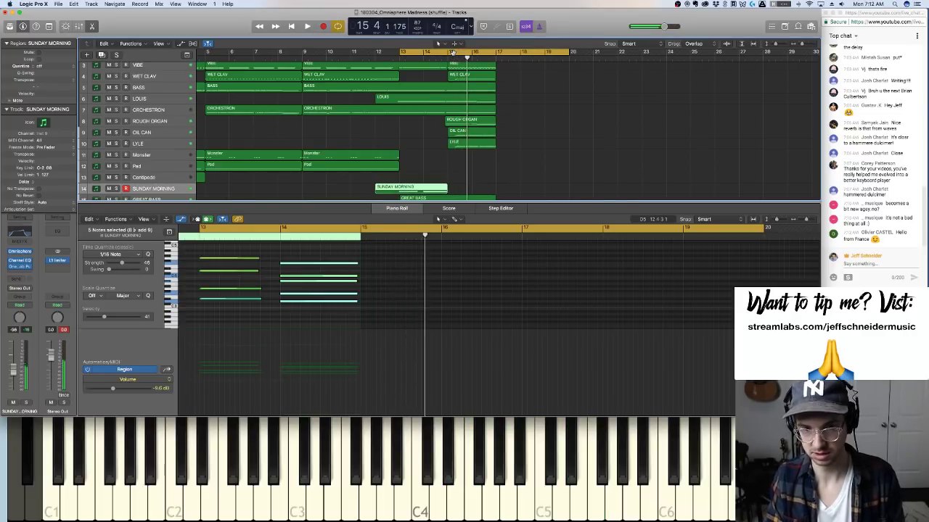
key(space)
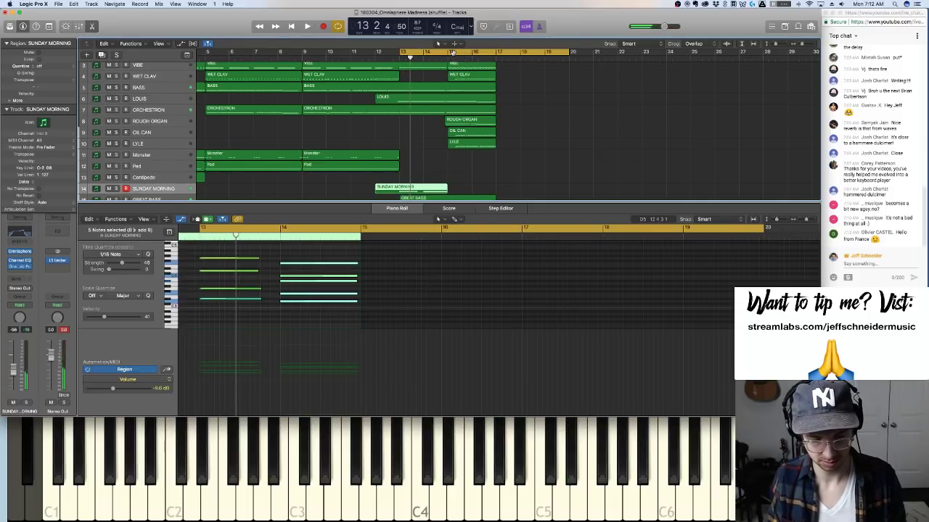
key(space)
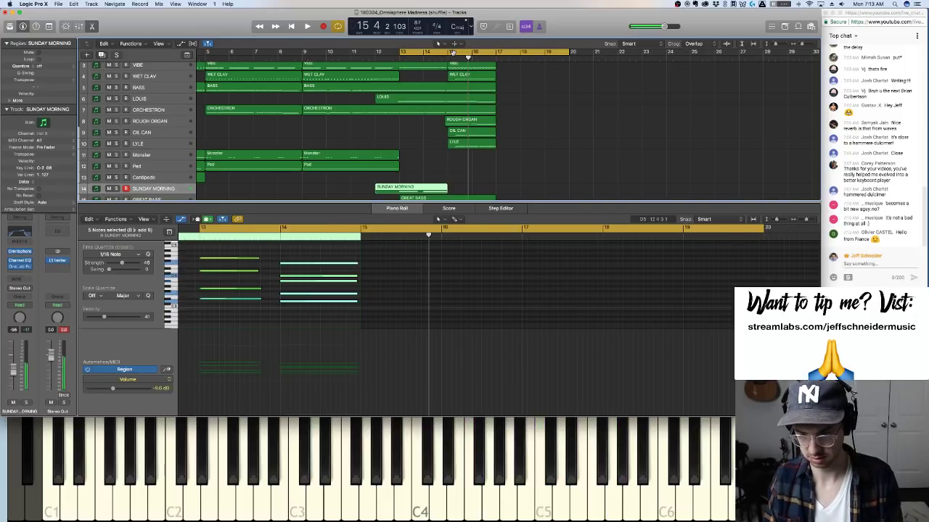
key(space)
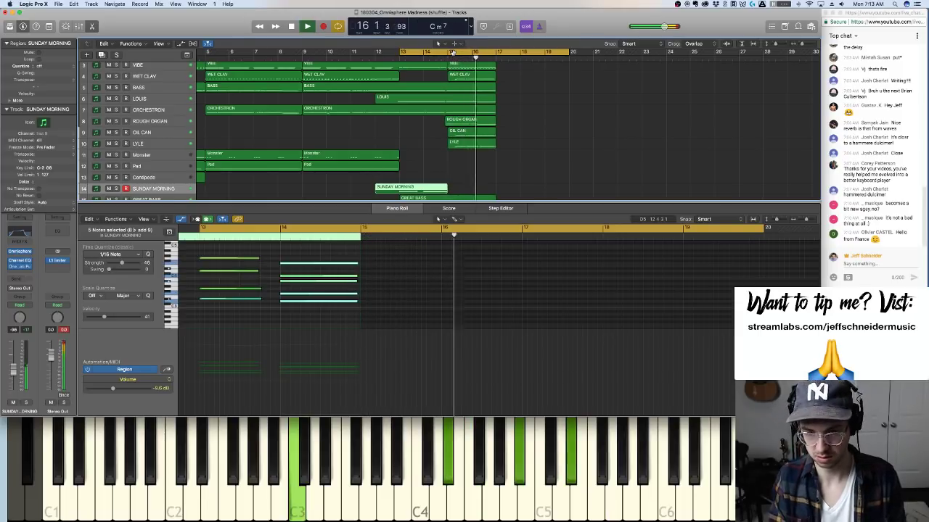
key(space)
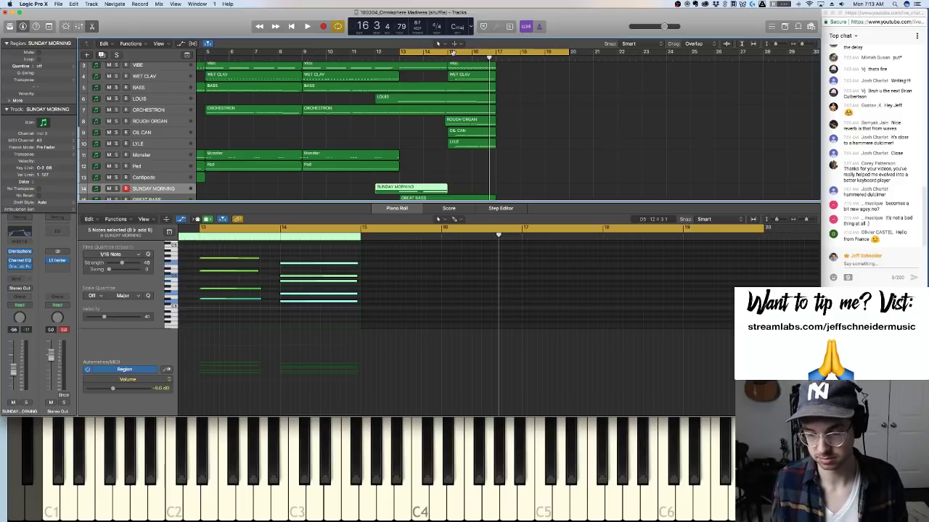
key(space)
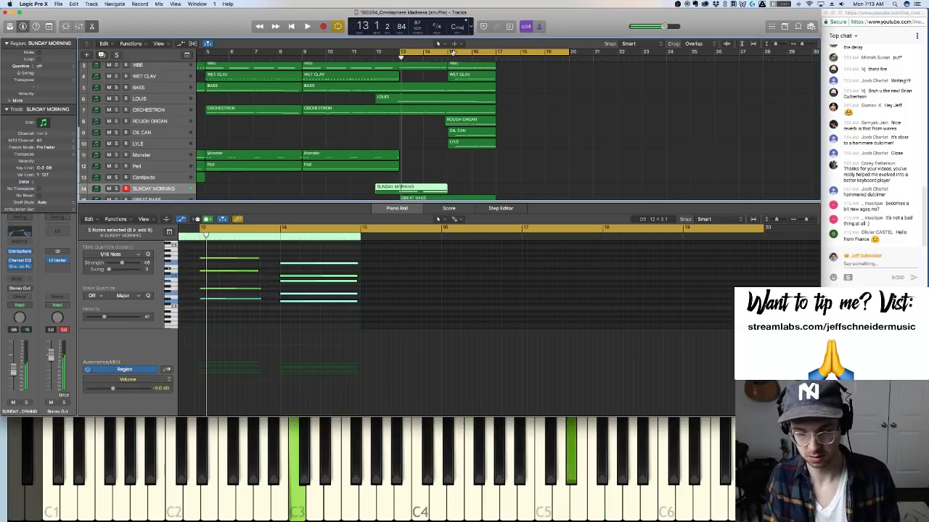
Record chords on the SUNDAY MORNING track over bars 15–16 and slightly lengthen the short inner note in bar 16
key(r)
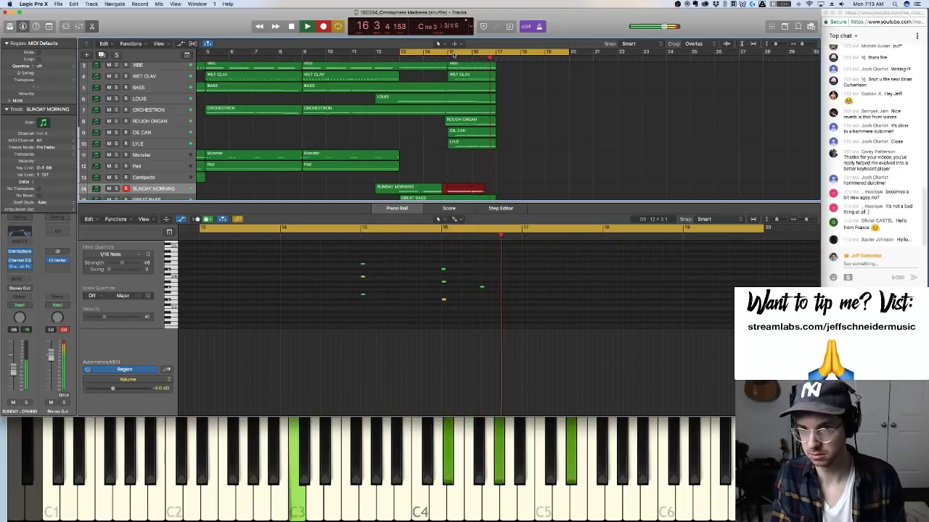
key(shift+r)
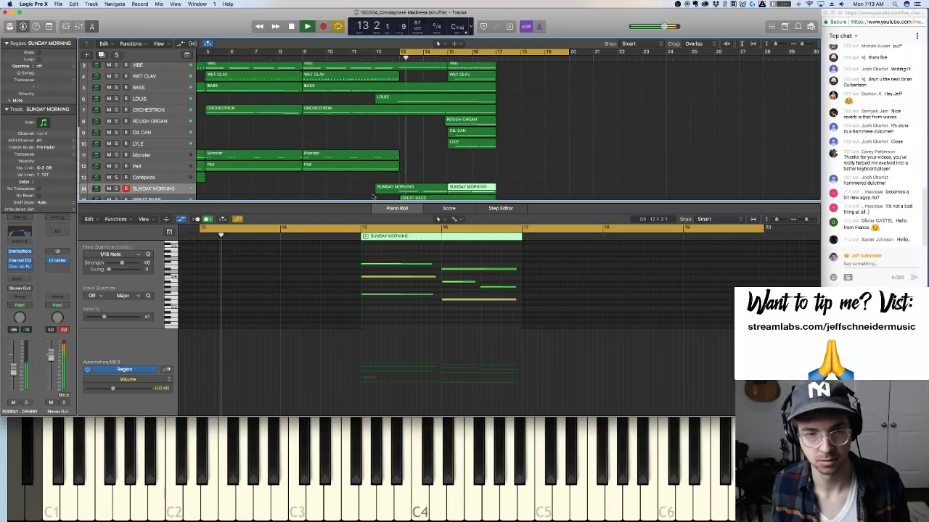
drag(475, 282, 478, 284)
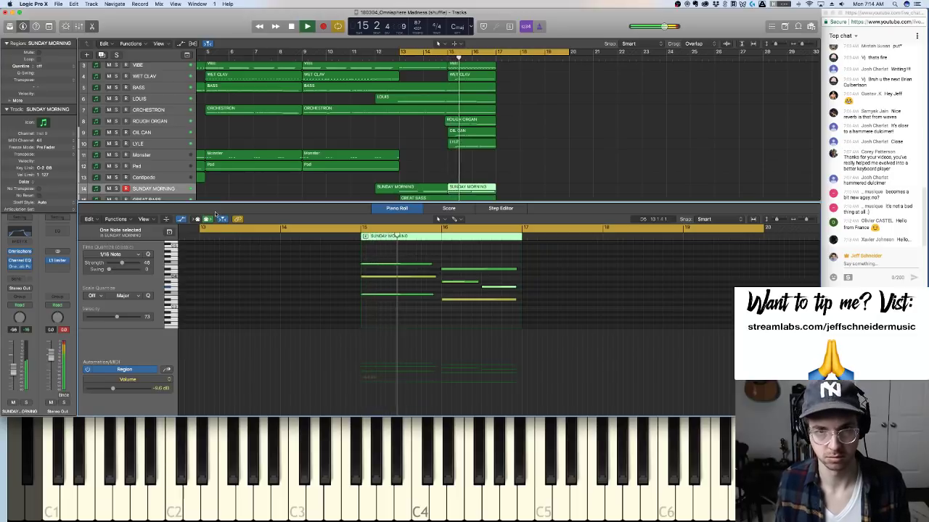
Turn off the cycle and listen to the arrangement through the end of bar 16
scroll(219, 182, up, 3)
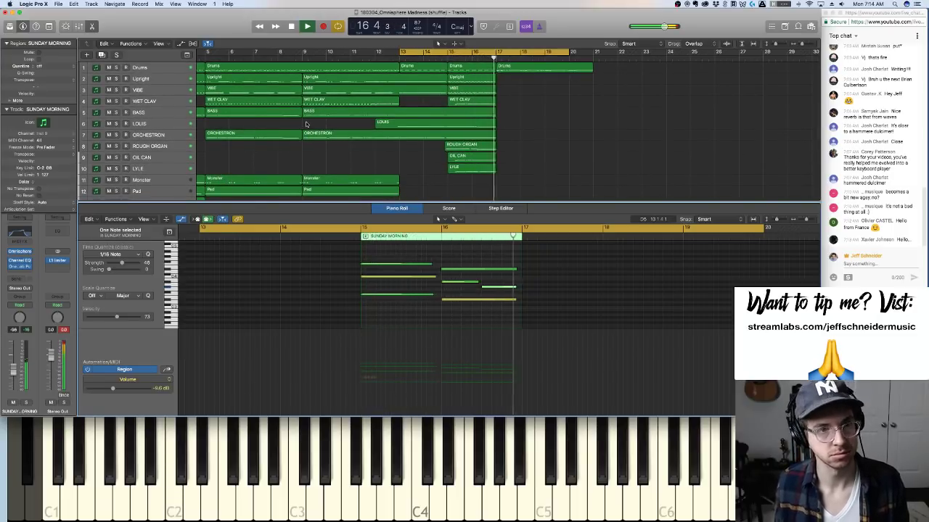
click(407, 53)
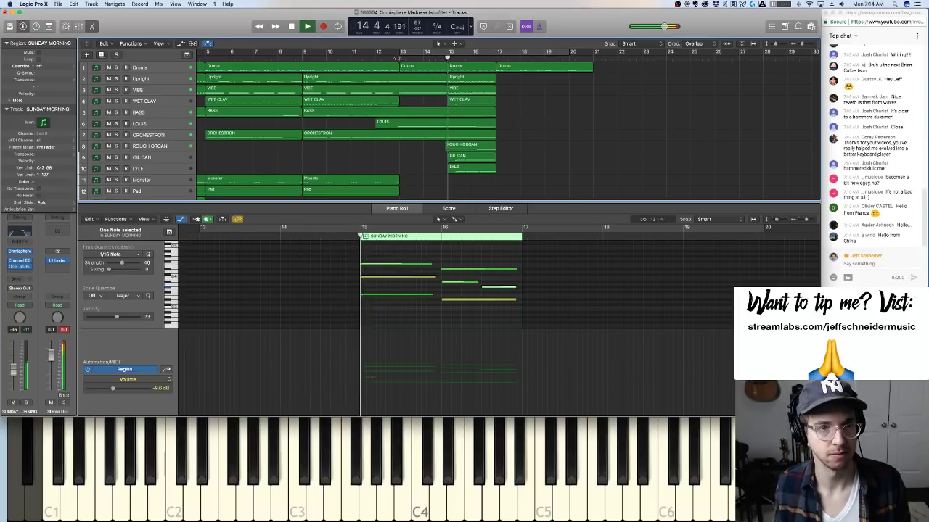
scroll(217, 137, down, 1)
scroll(218, 137, down, 1)
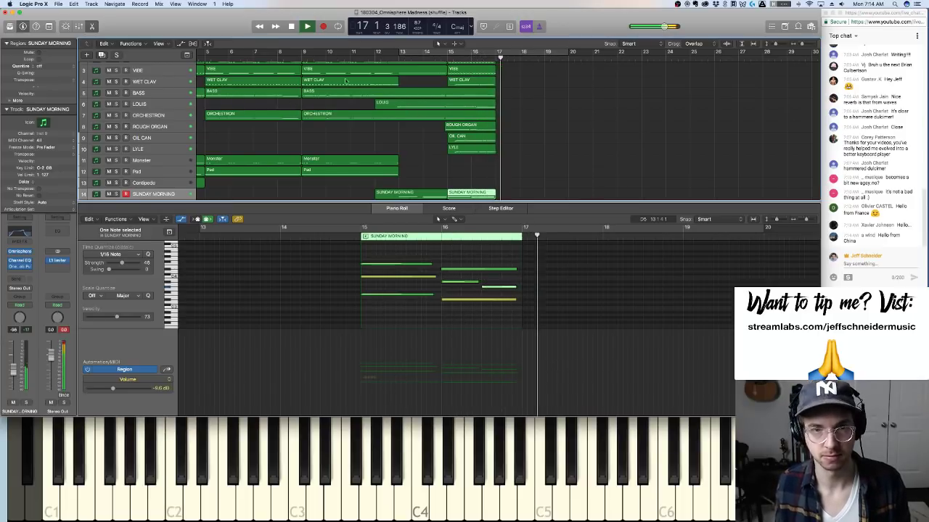
Play the song from bar 12 and lower the LOUIS track's volume to -7.8 dB
click(380, 58)
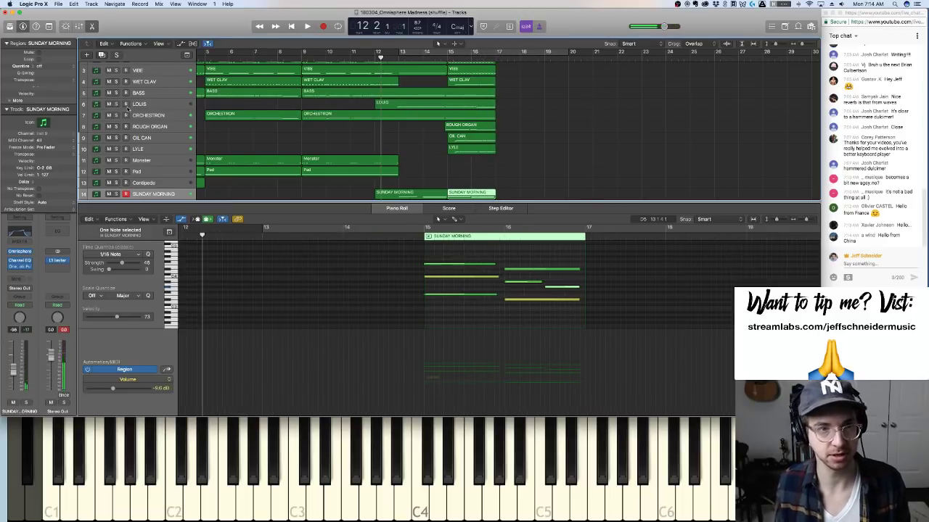
key(space)
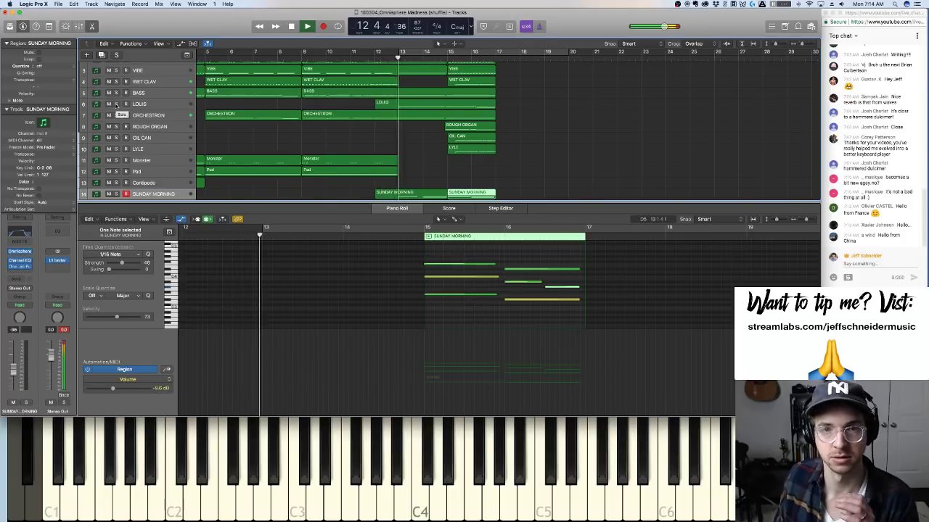
click(155, 103)
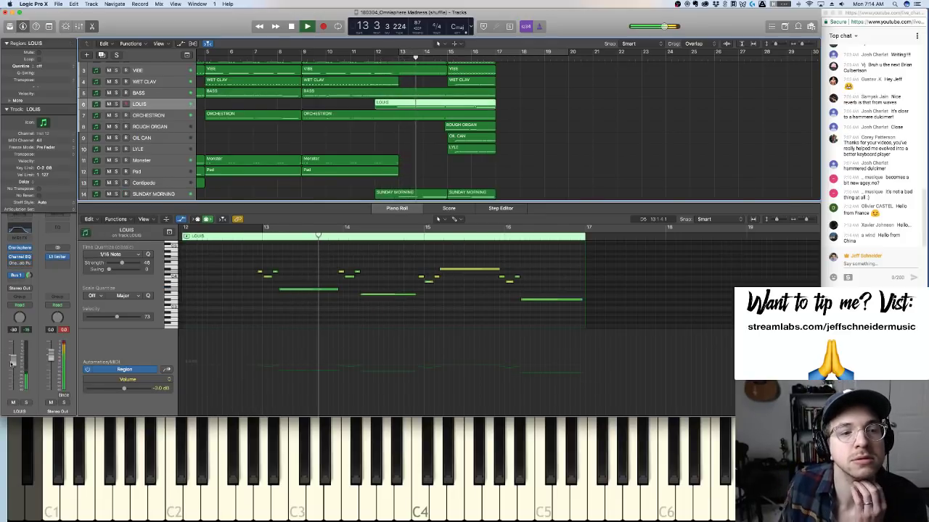
drag(11, 362, 12, 371)
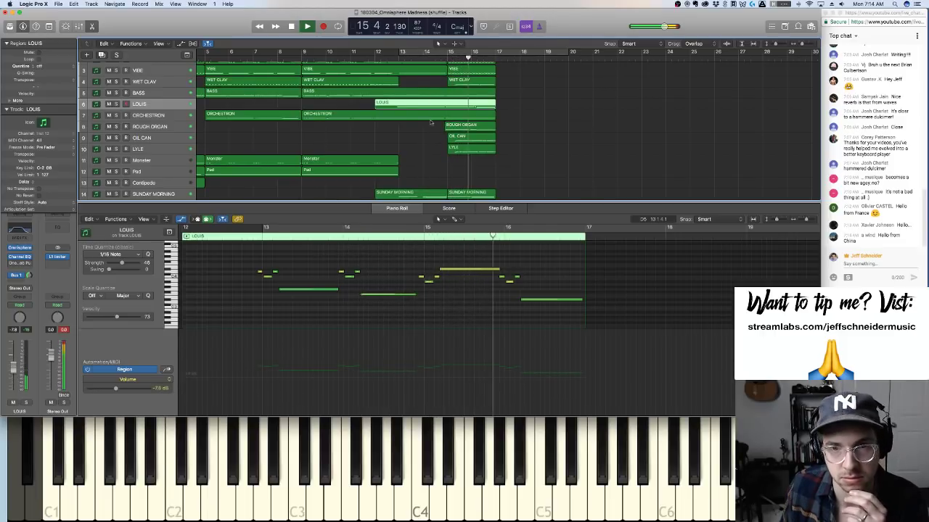
scroll(443, 140, down, 2)
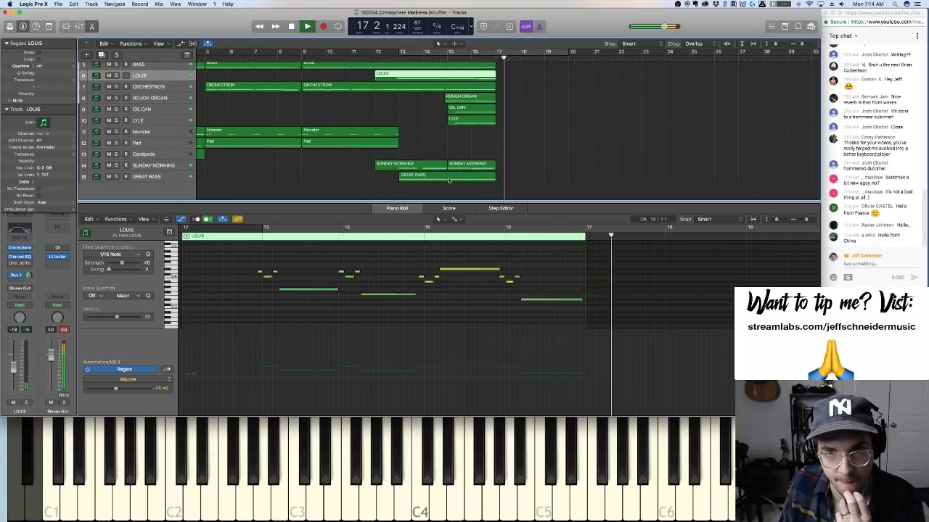
Listen to the section from bar 12, restart playback from bar 13 in the cycle, and lower the SUNDAY MORNING track's volume to -11.4 dB
scroll(446, 184, up, 1)
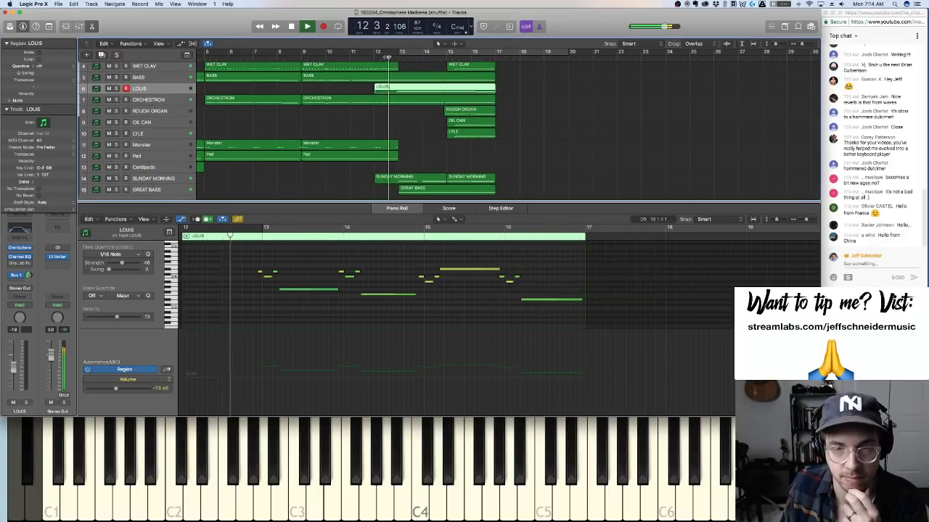
scroll(407, 92, up, 3)
scroll(407, 92, left, 1)
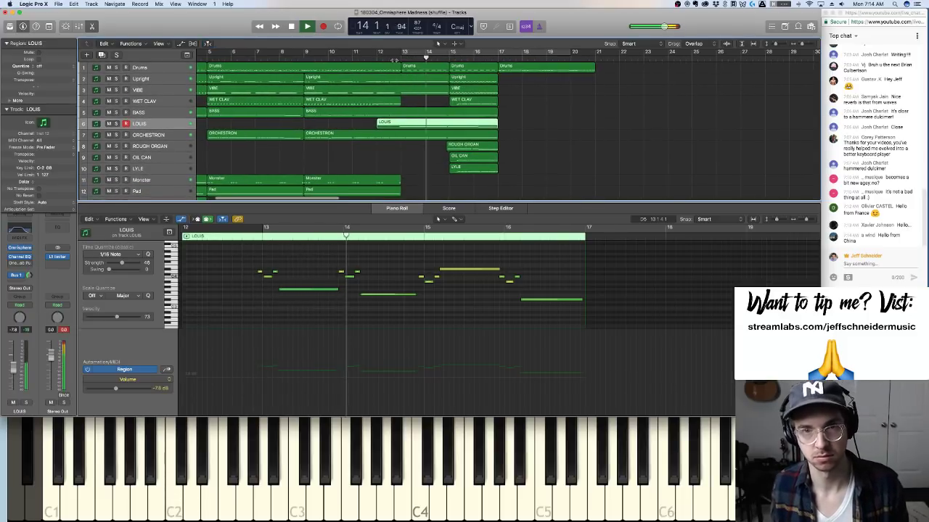
scroll(365, 141, right, 1)
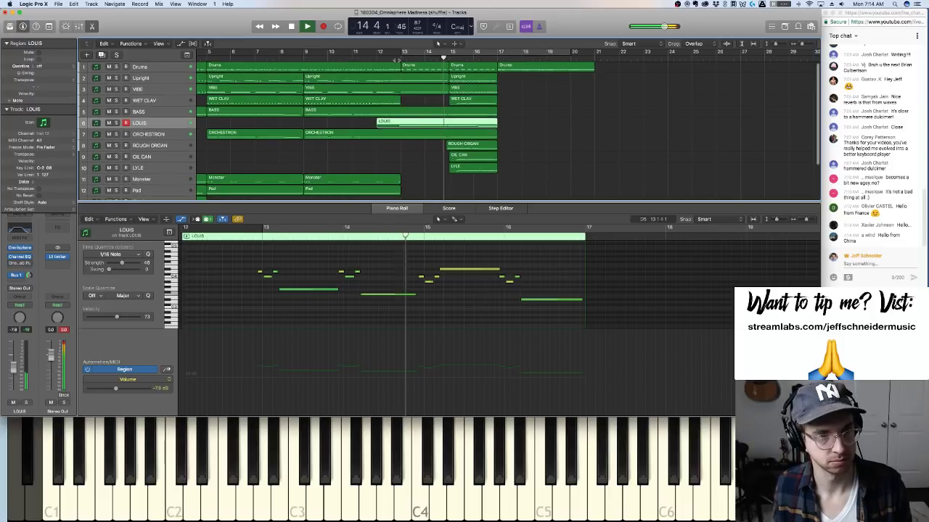
scroll(152, 167, down, 4)
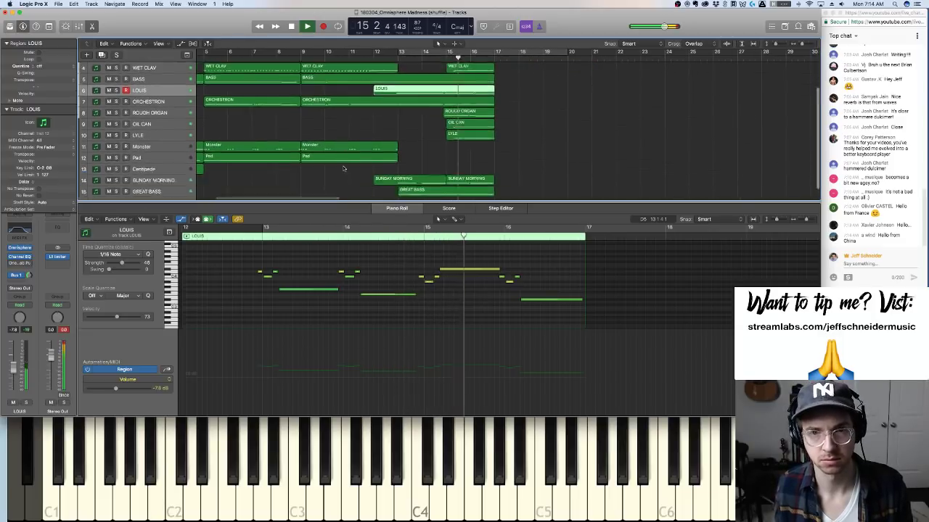
scroll(153, 167, up, 5)
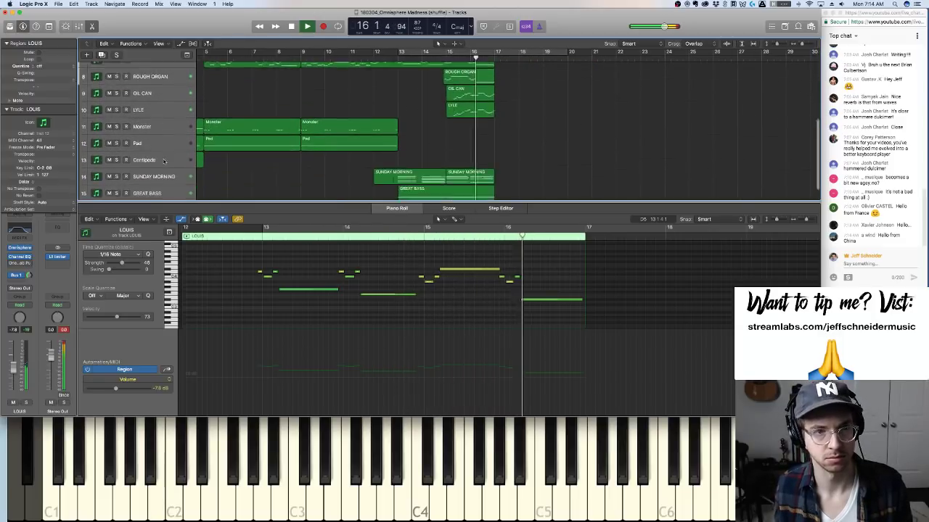
scroll(172, 156, down, 2)
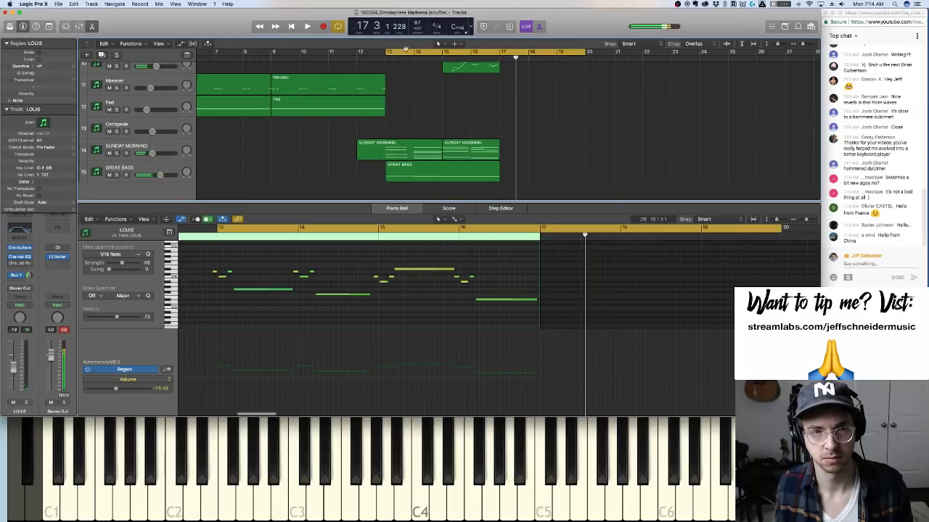
click(400, 55)
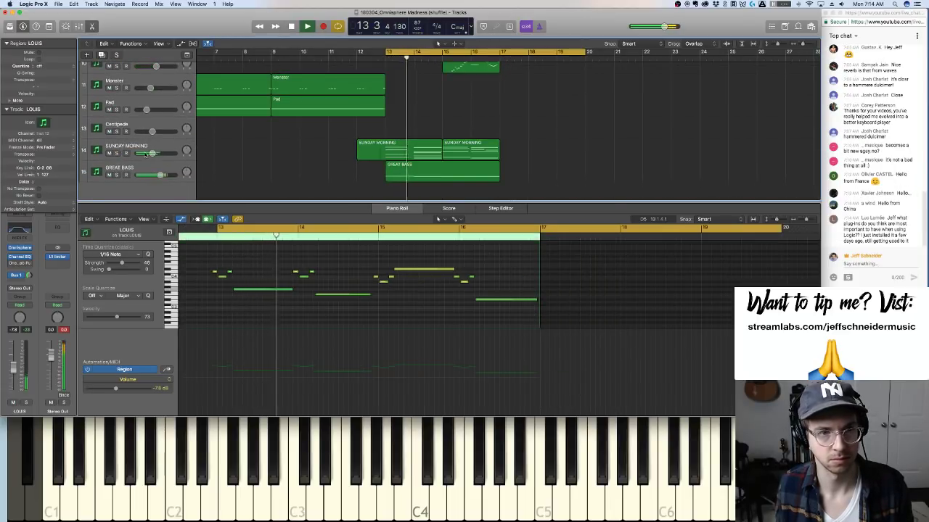
drag(152, 153, 150, 153)
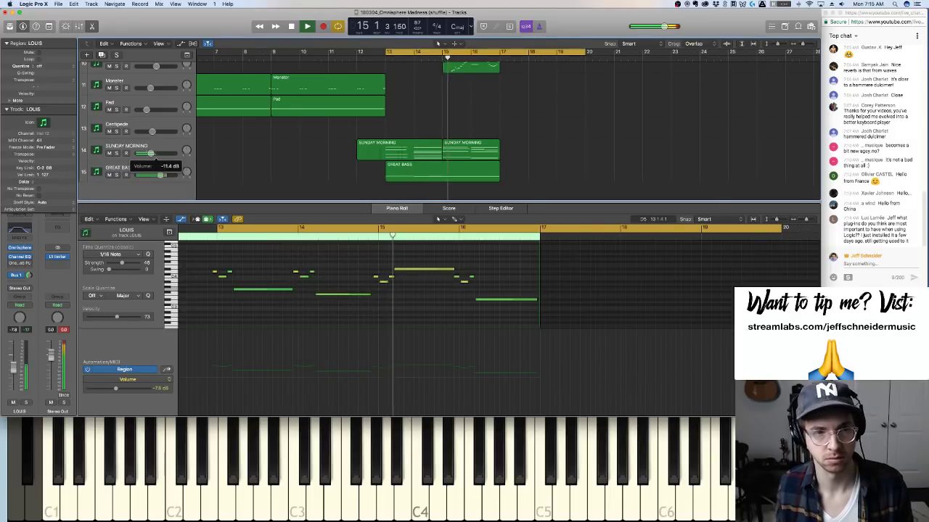
Select the Drums track and rehearse a drum part over bars 13–16 against the song's cycled playback
scroll(312, 124, up, 10)
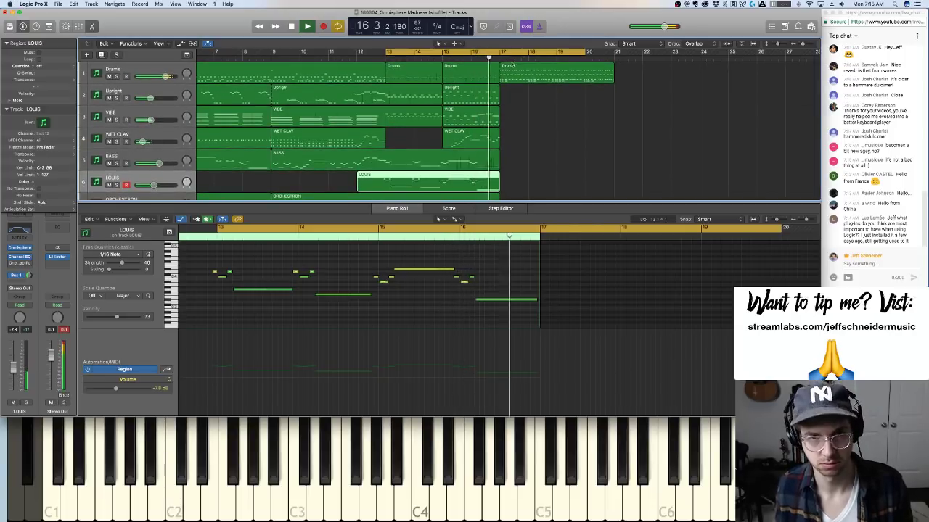
key(space)
click(404, 55)
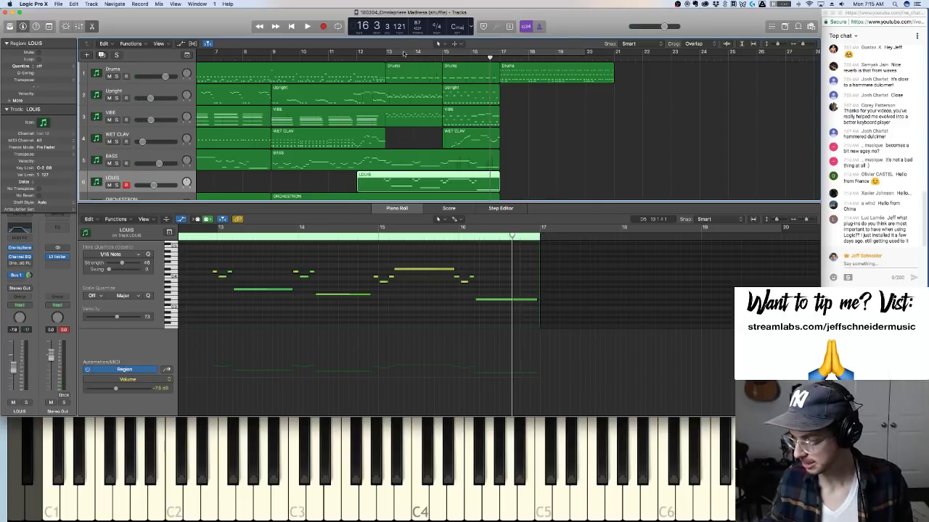
click(404, 54)
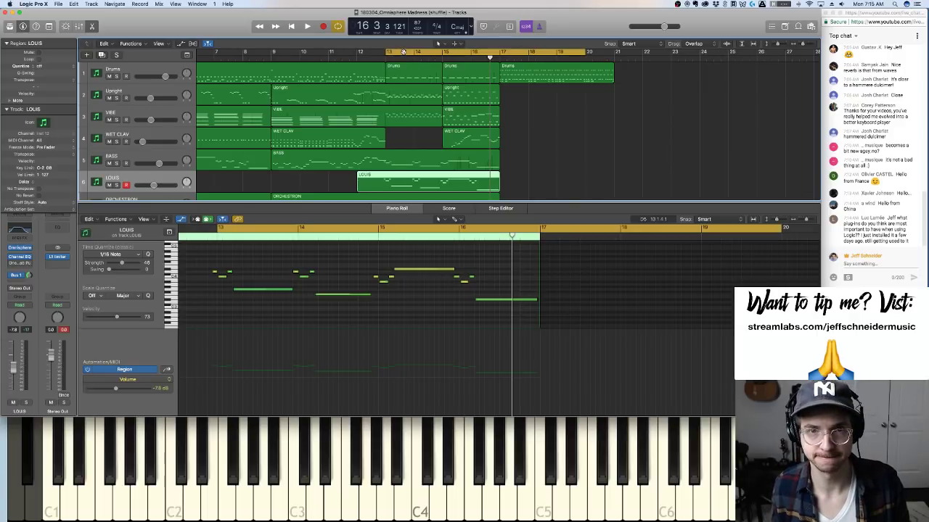
key(space)
click(161, 74)
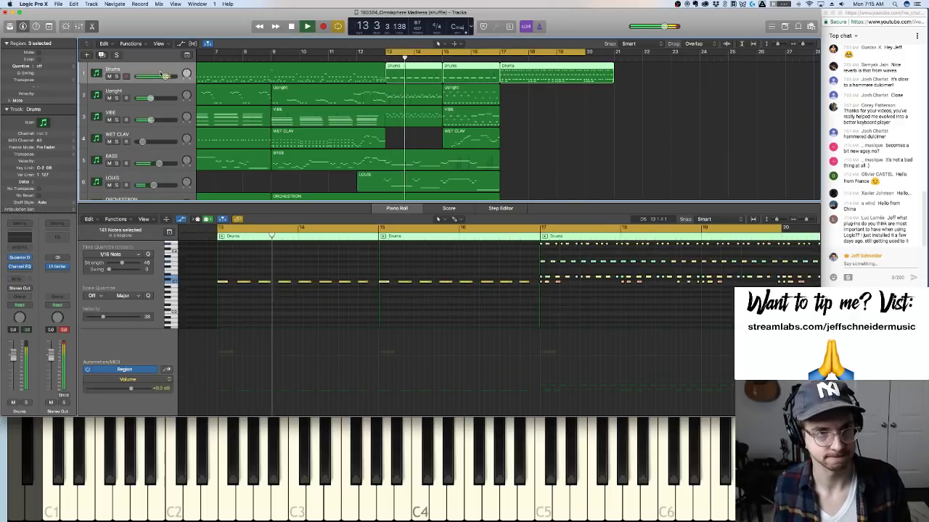
key(space)
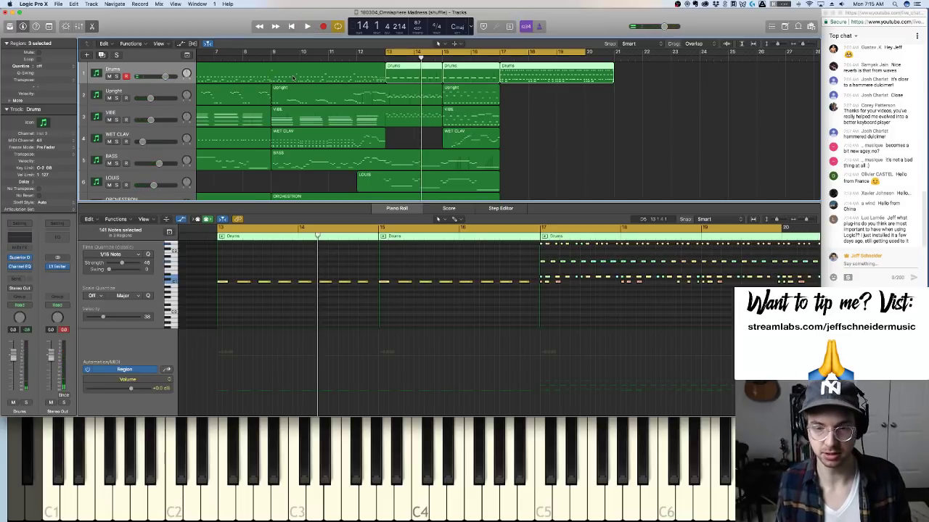
key(space)
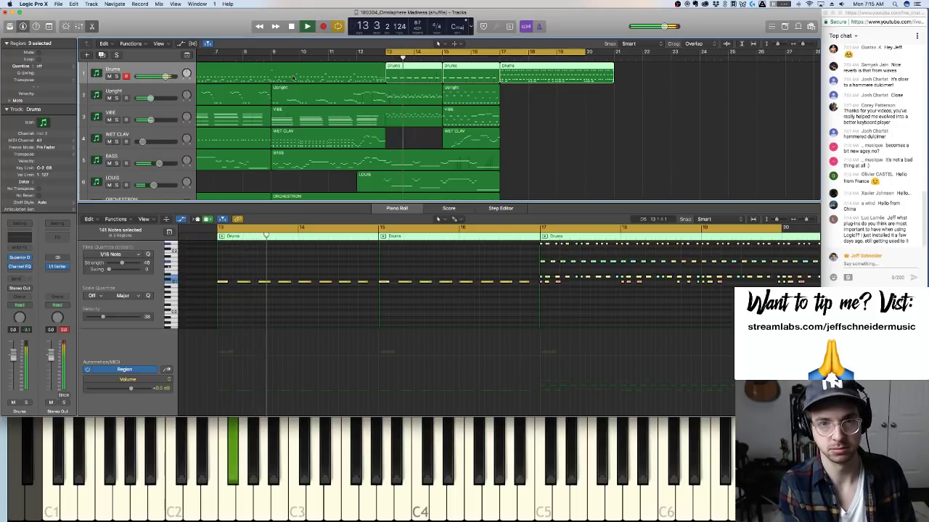
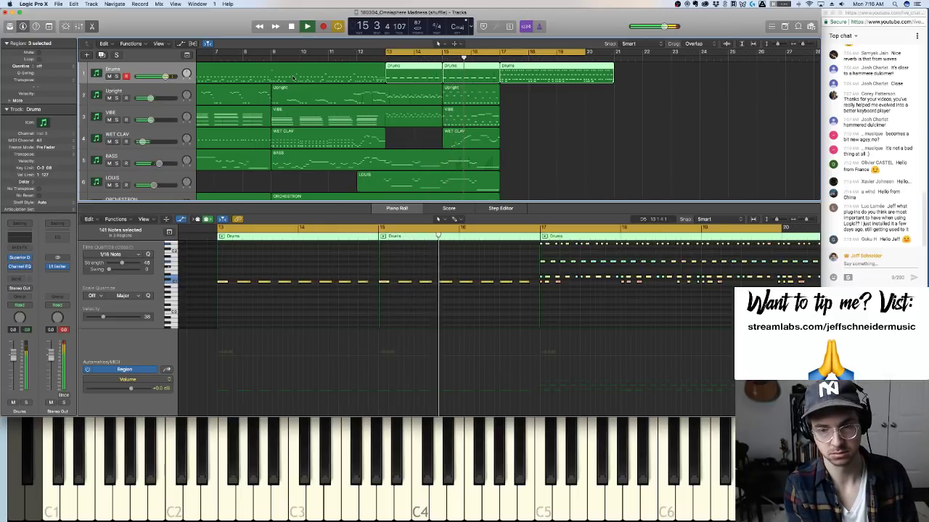
key(space)
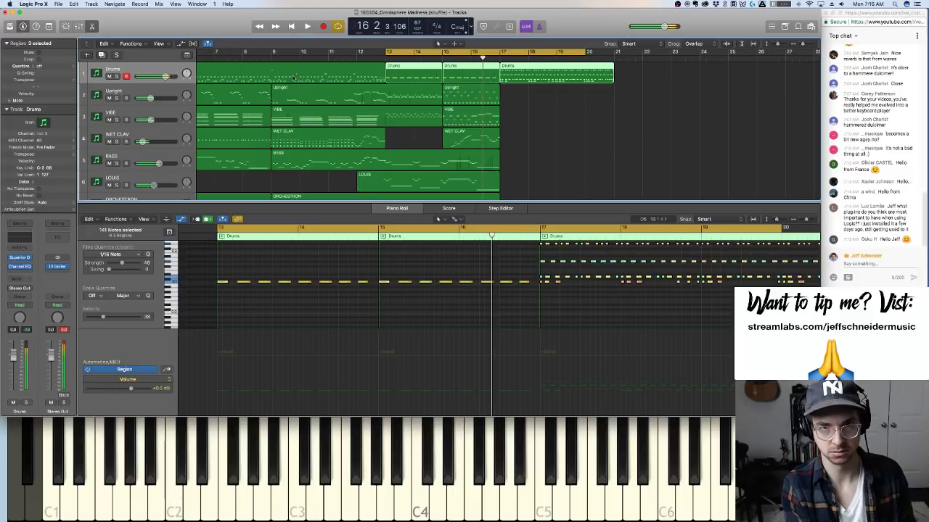
key(space)
key(space)
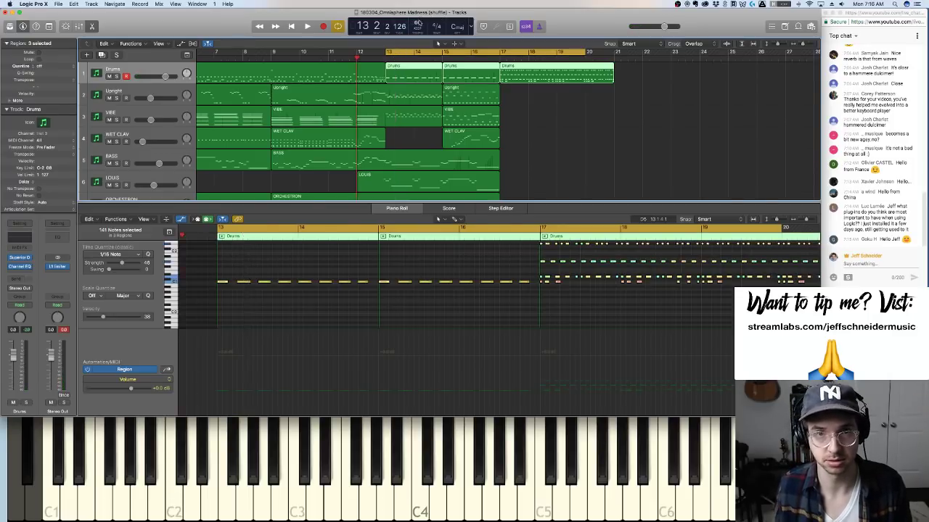
Deselect all regions and record a steady sixteenth-note pattern on the Drums track over bars 13–16
key(super+shift+a)
key(space)
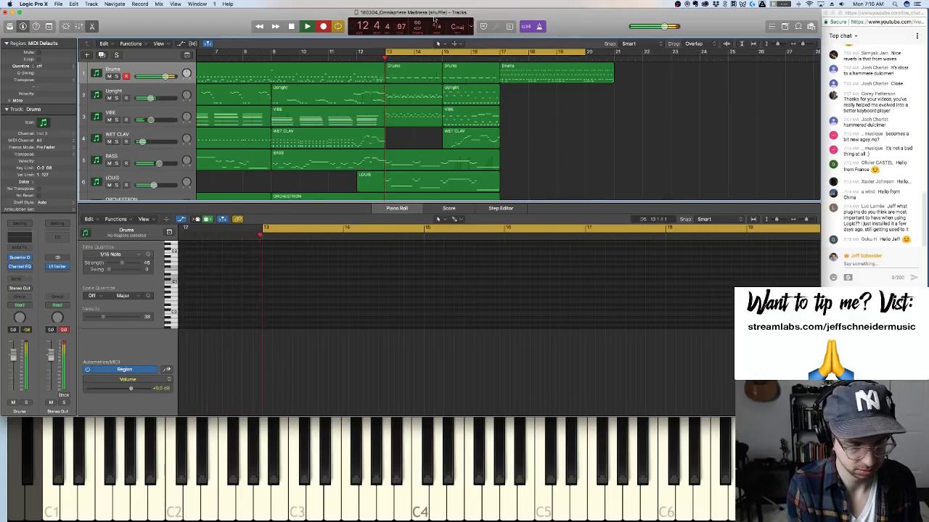
key(r)
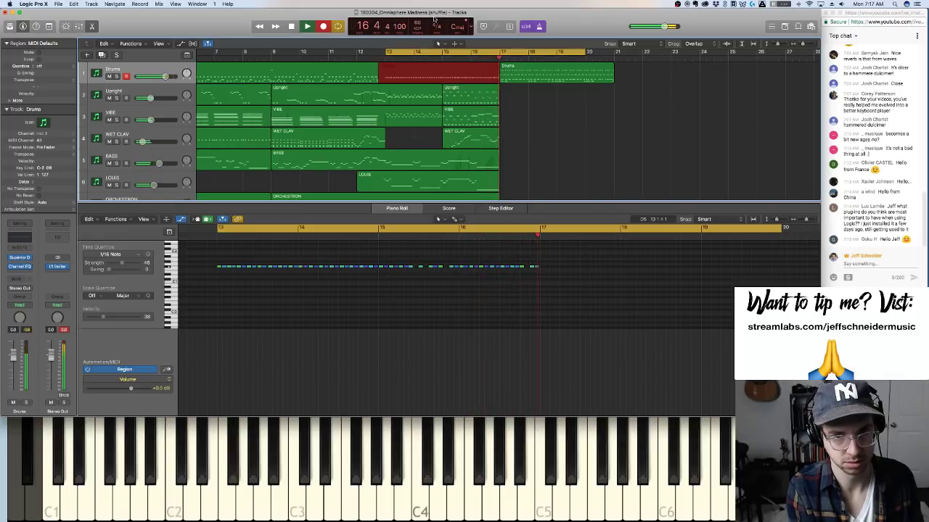
key(space)
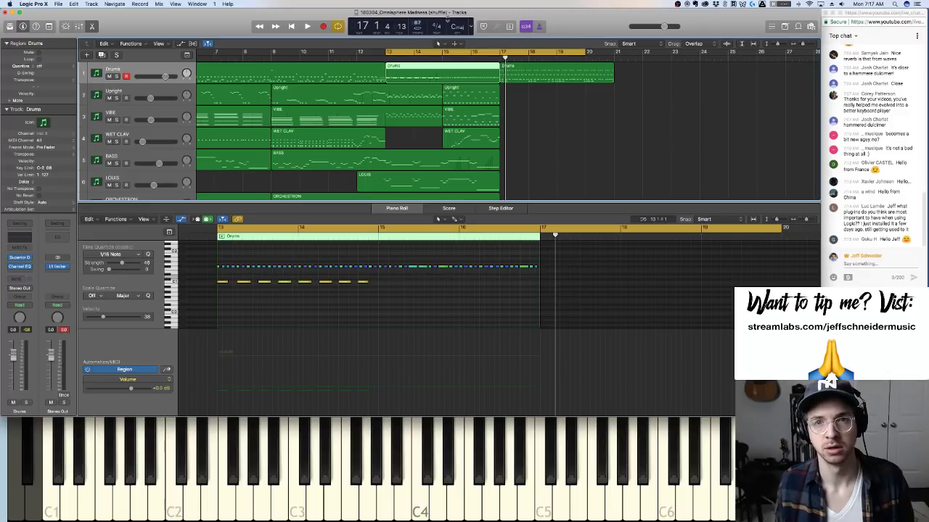
Play the cycle from bar 13 to check the newly recorded drum pattern
key(space)
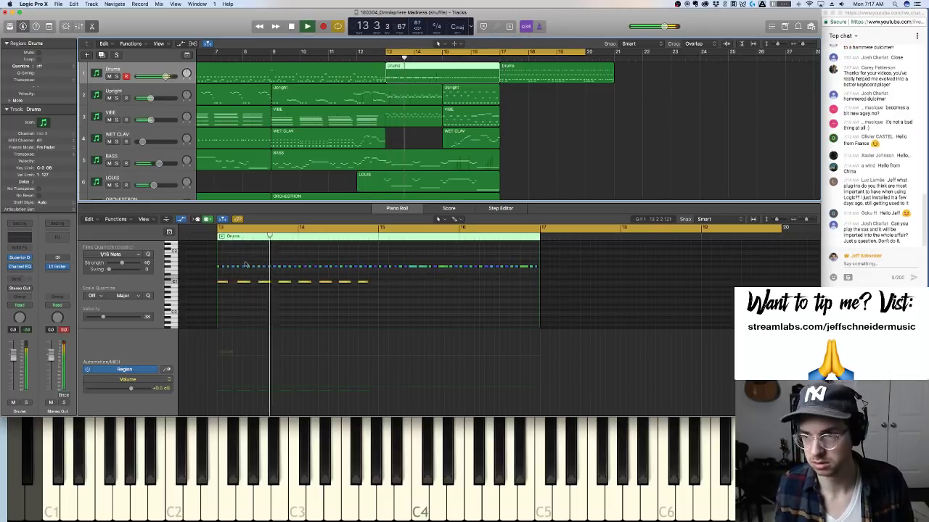
key(space)
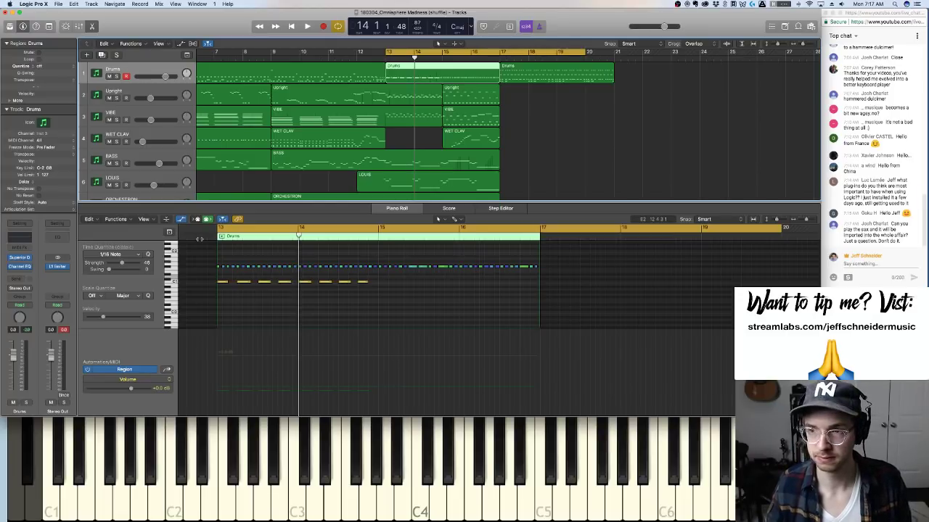
key(space)
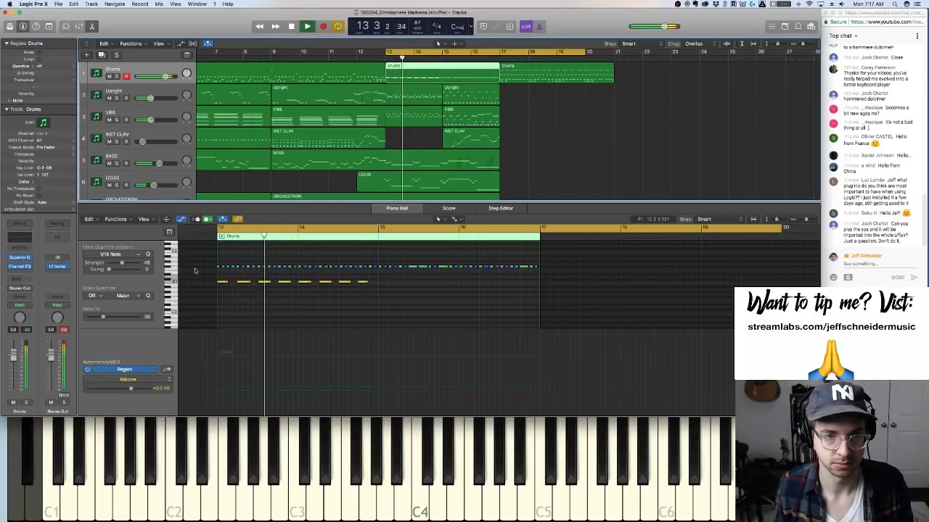
key(space)
Shorten the overlong notes in the Drums region's sixteenth-note row in bars 15 and 16
drag(206, 257, 567, 272)
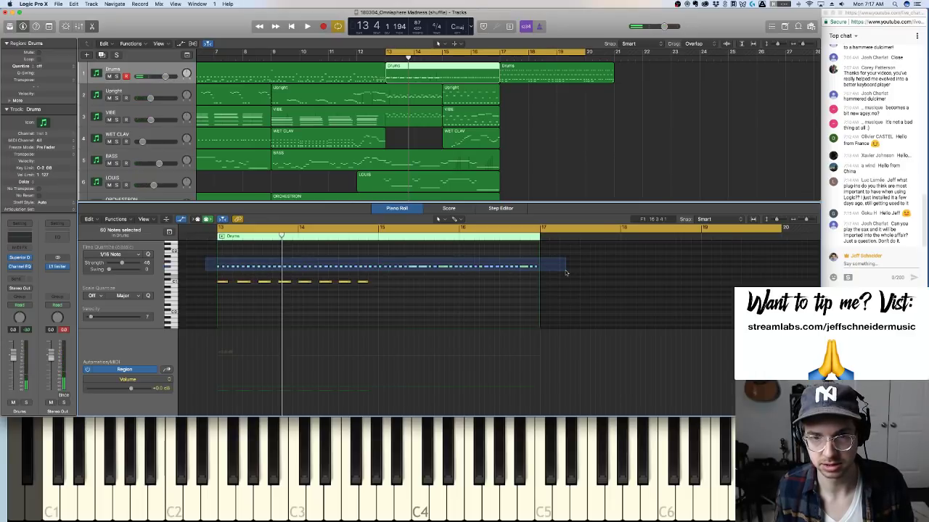
mouse_move(566, 273)
mouse_down()
mouse_move(574, 266)
mouse_move(561, 268)
mouse_up()
key(z)
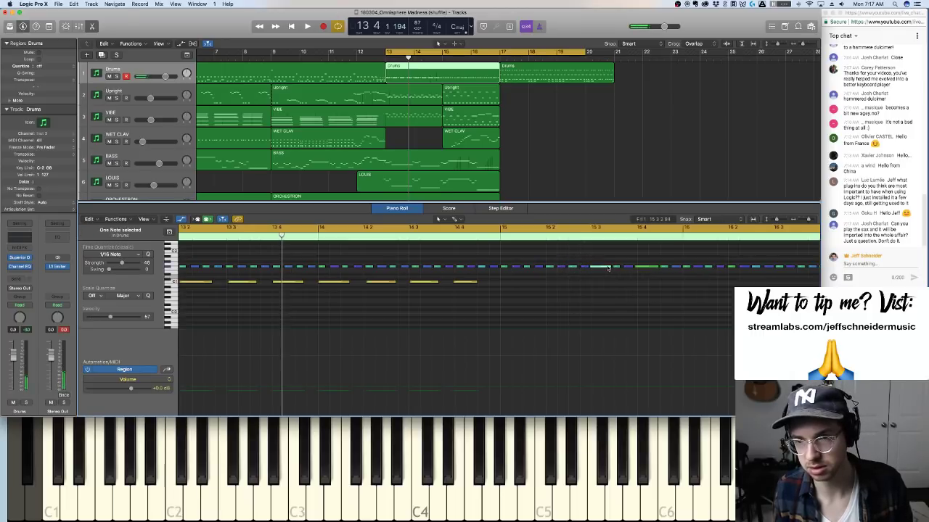
drag(609, 267, 603, 267)
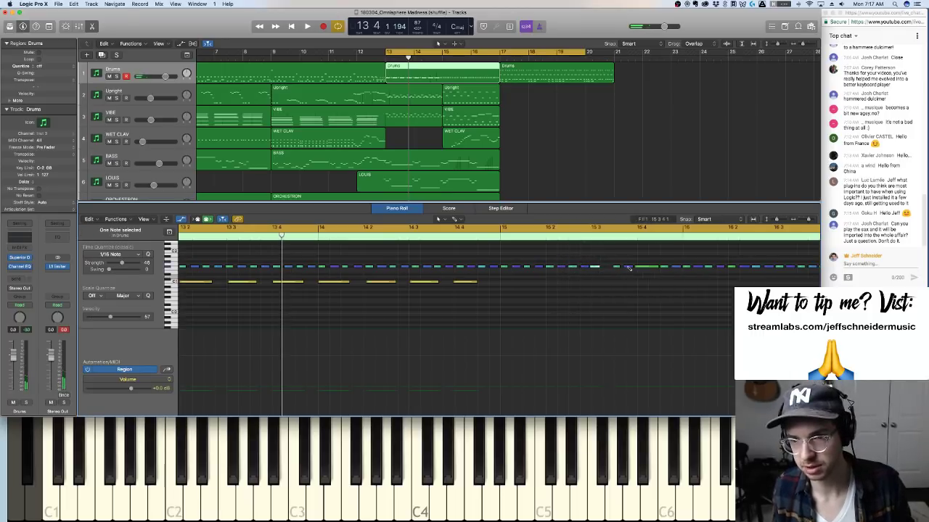
key(z)
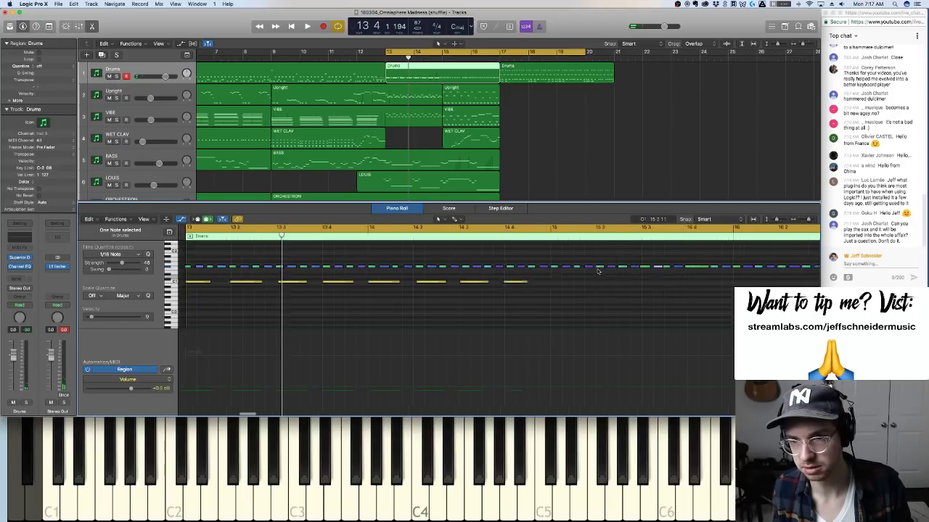
key(z)
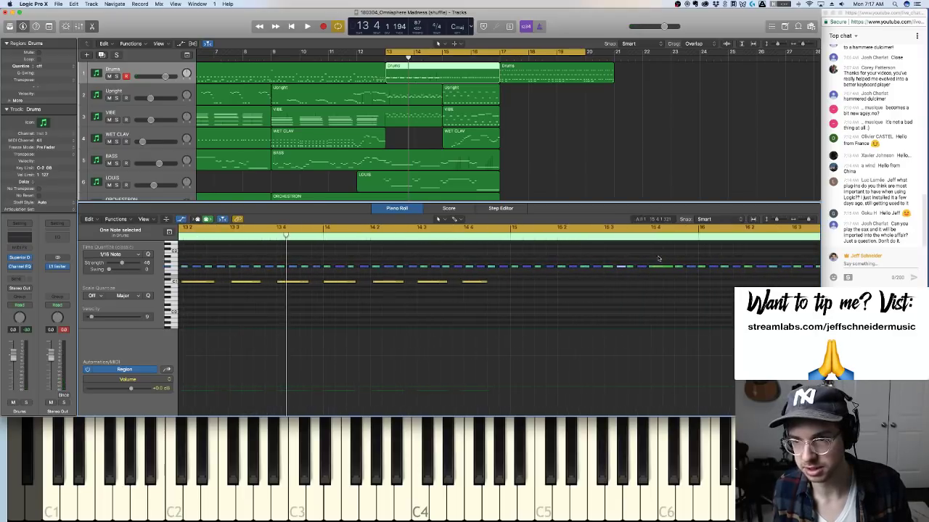
drag(668, 268, 661, 267)
key(z)
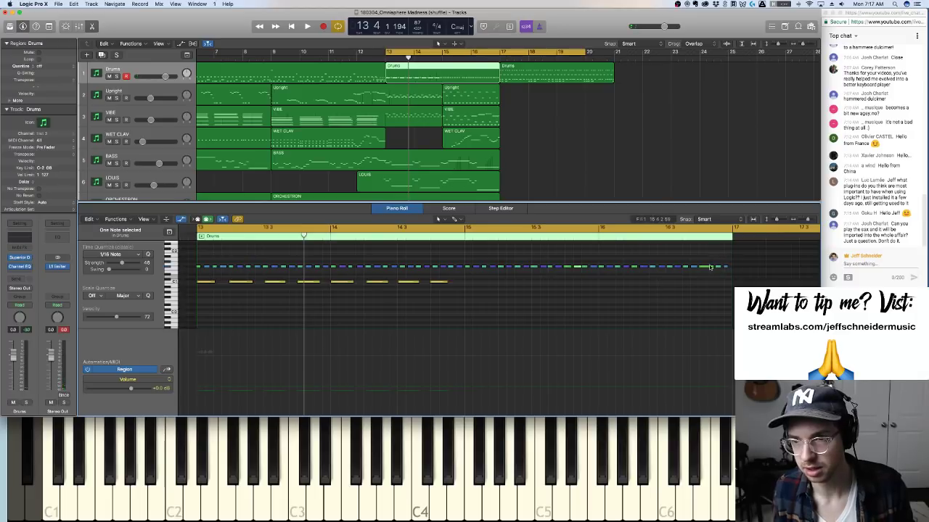
drag(711, 267, 708, 268)
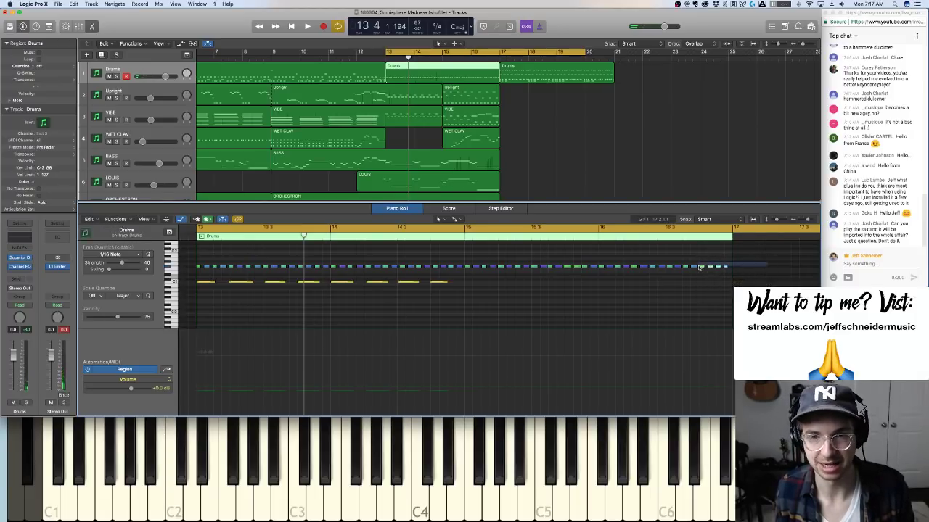
Select all notes of the Drums region's sixteenth-note row and quantize them to 1/16 with strength 100
key(super+a)
scroll(472, 290, left, 3)
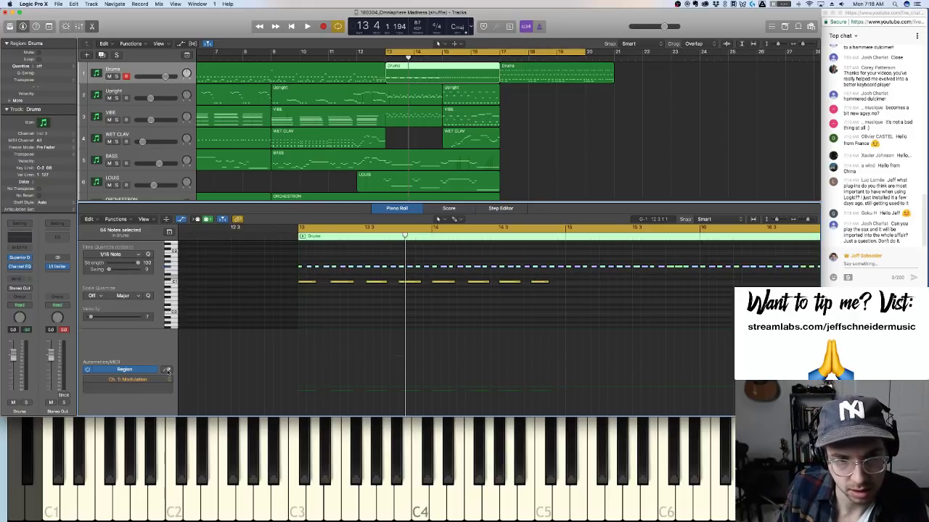
Show Note Velocity in the Piano Roll's automation area and raise all selected sixteenth notes to velocity 127
click(167, 370)
click(165, 378)
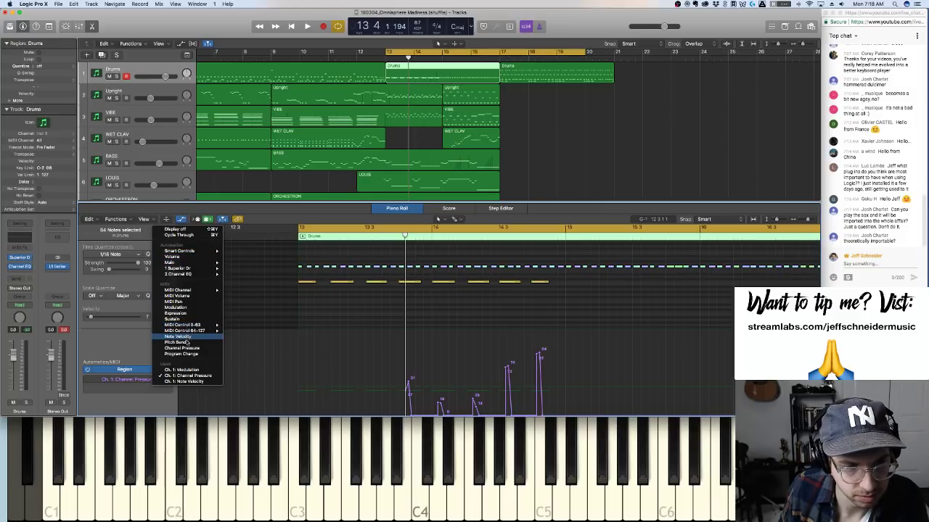
click(187, 383)
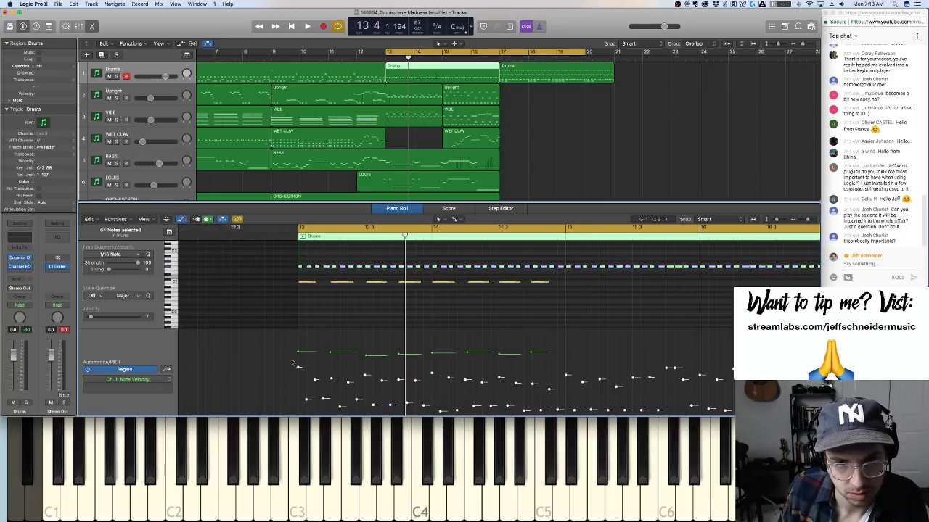
drag(307, 403, 297, 154)
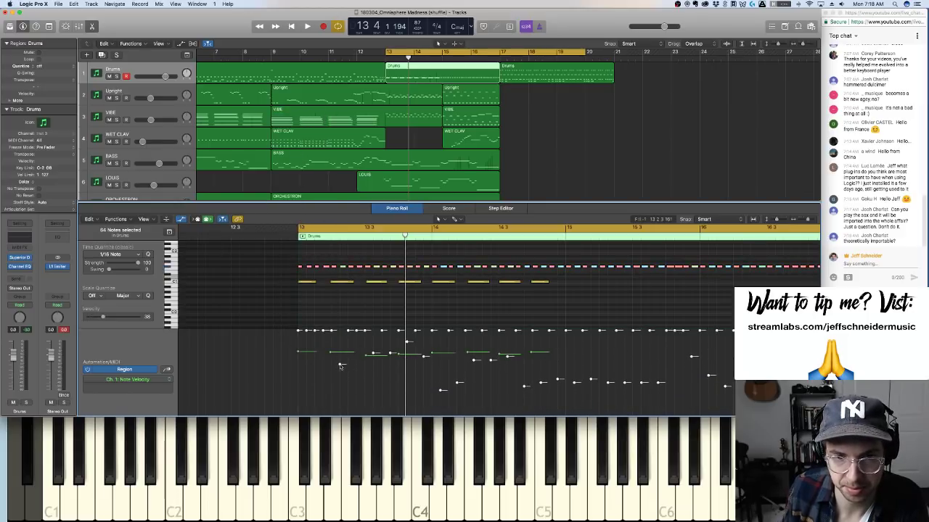
drag(340, 366, 309, 102)
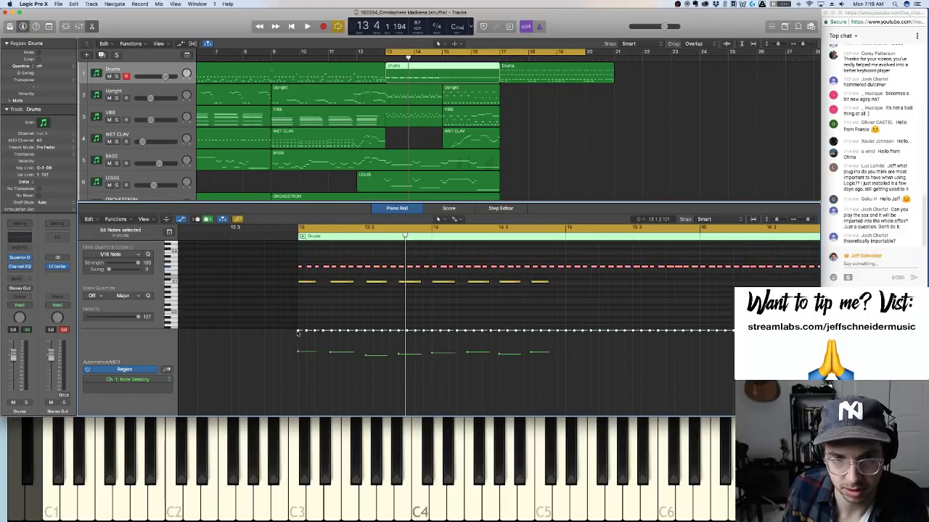
Lower the velocity of all selected sixteenth notes in the Drums region to 16 and play the cycle to hear the softer pattern
drag(298, 332, 298, 411)
key(space)
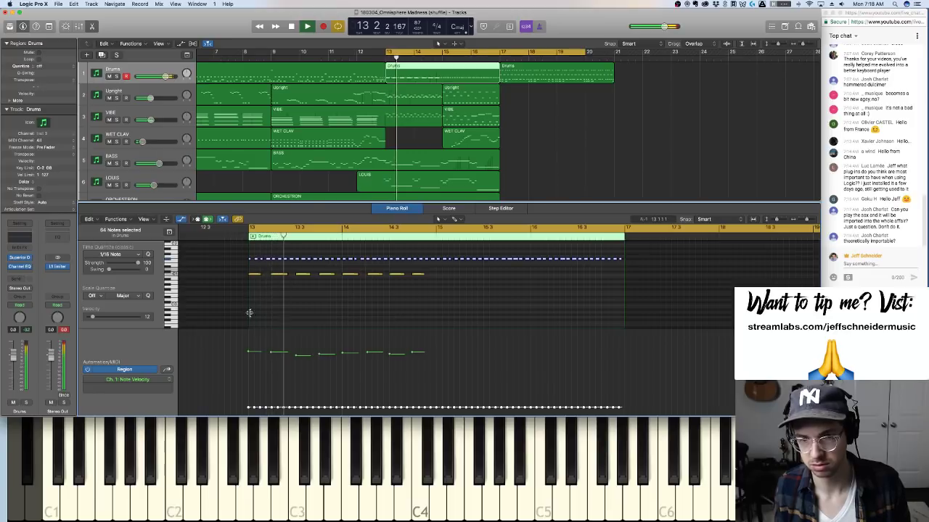
drag(249, 407, 248, 403)
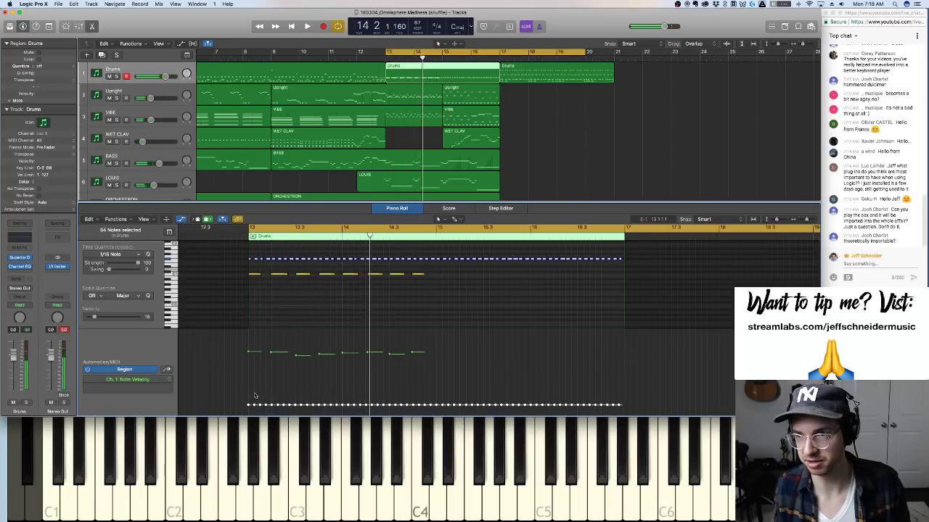
drag(256, 396, 256, 395)
key(space)
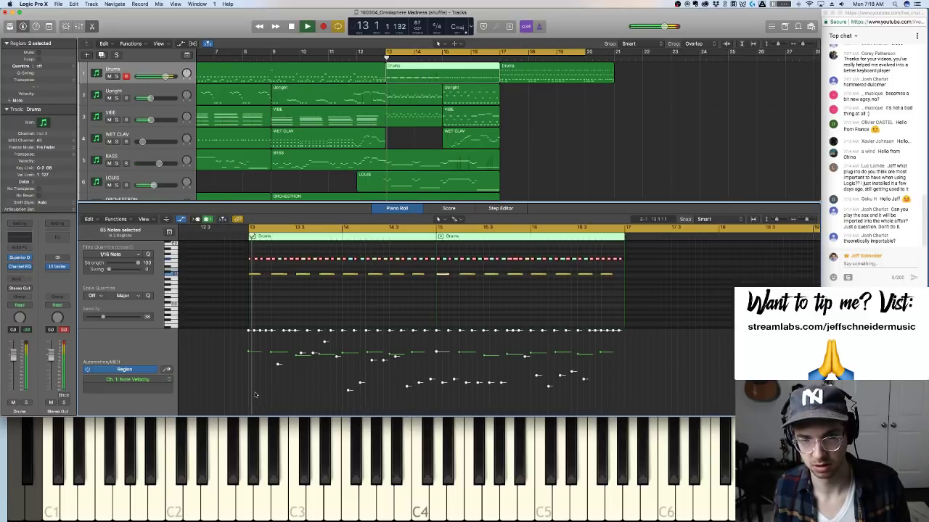
Undo the uniform velocity changes on the Drums sixteenth notes and play through bars 13–16 with the recorded dynamics
key(super+z)
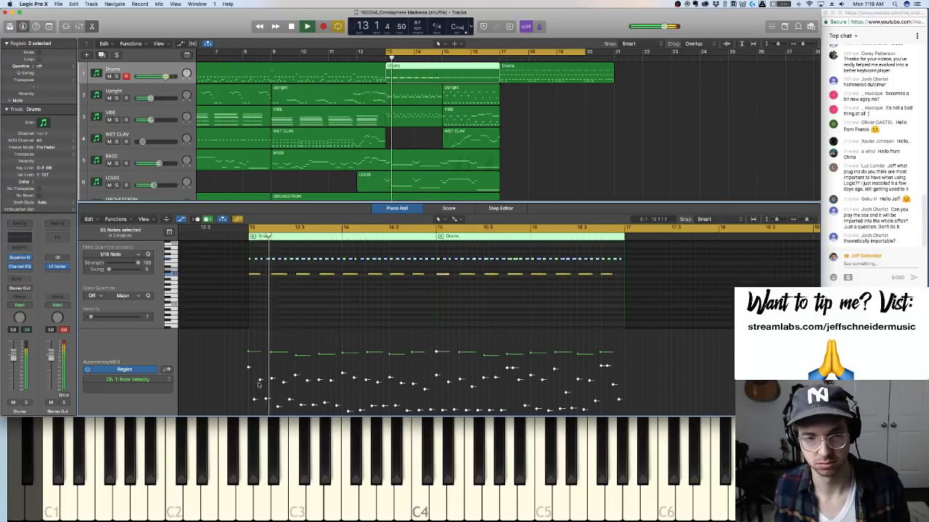
drag(248, 371, 276, 379)
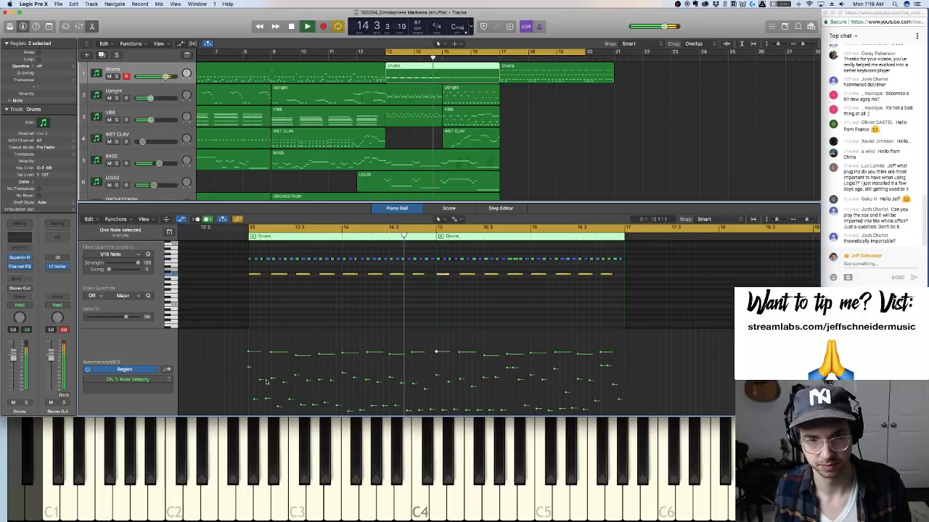
click(250, 354)
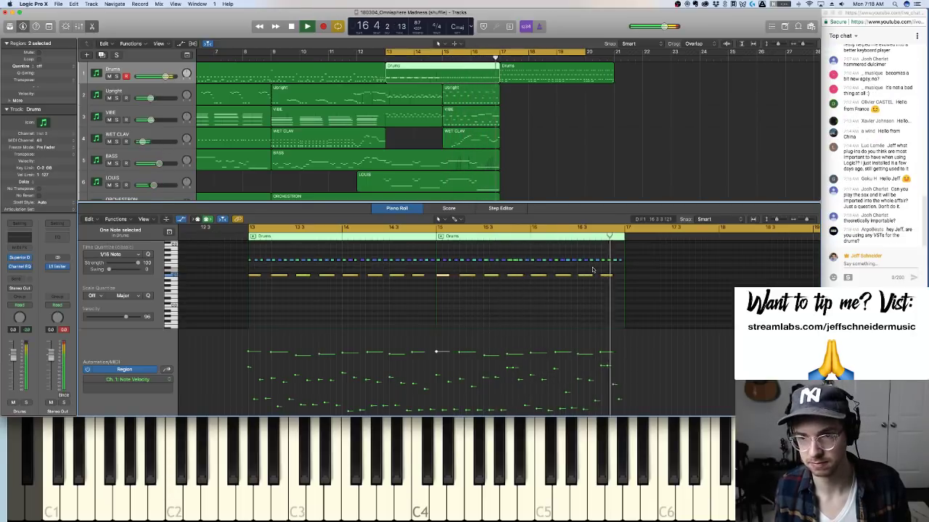
key(space)
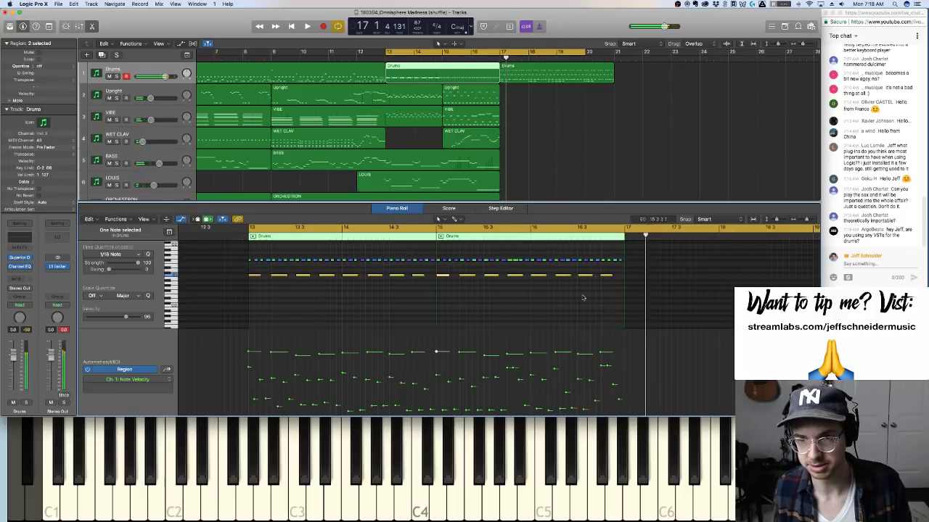
Lower the three loud sixteenth notes on beat 4 of bar 15 to a displayed velocity of 40 and play the cycle
key(space)
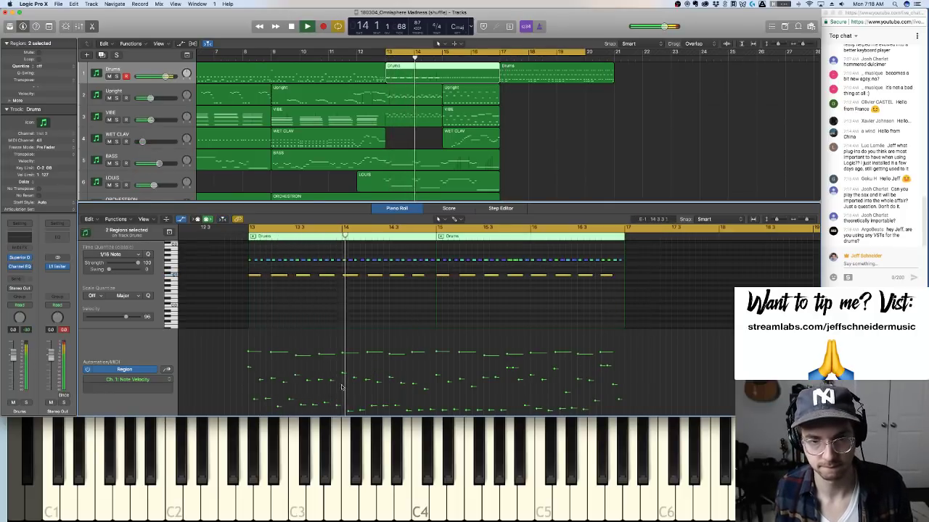
key(space)
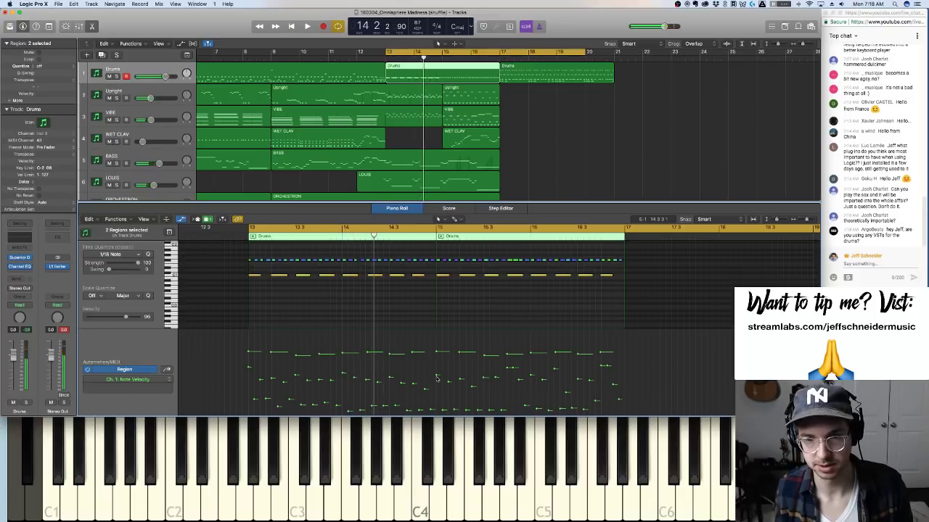
click(437, 371)
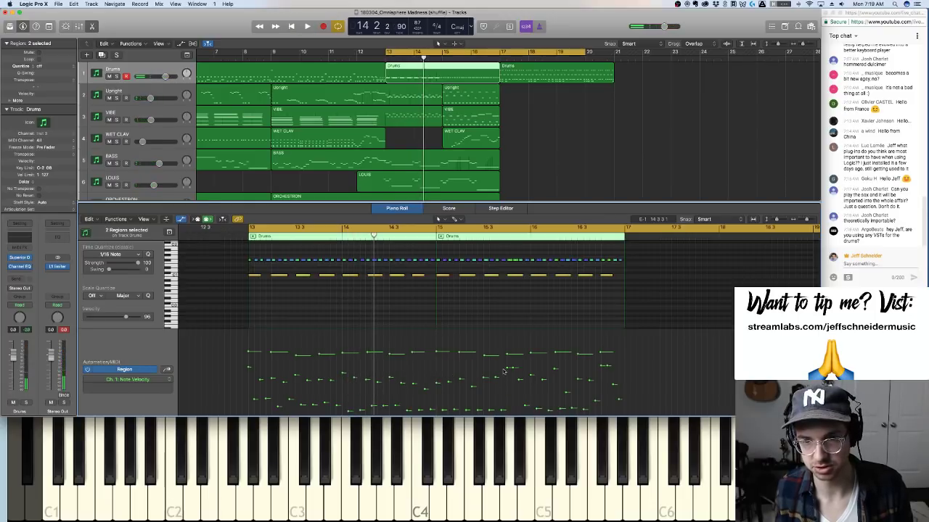
drag(511, 258, 521, 269)
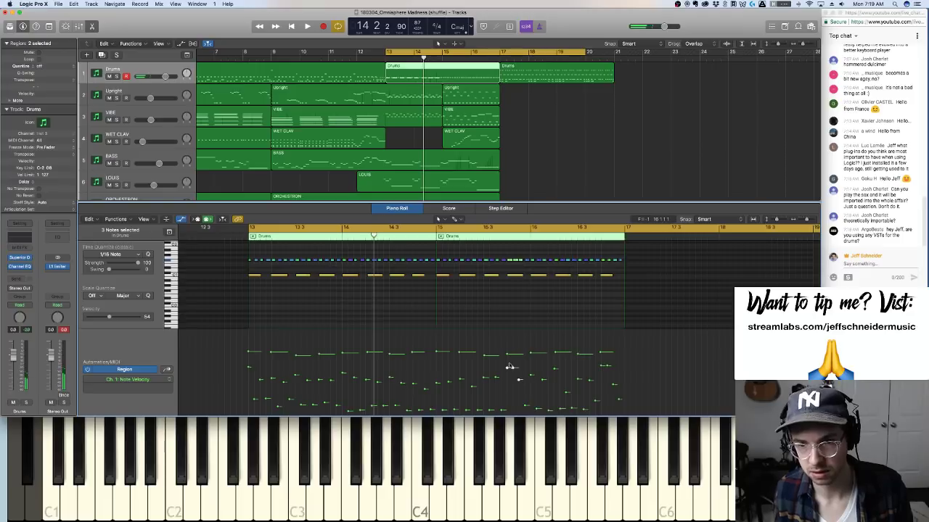
drag(510, 367, 510, 388)
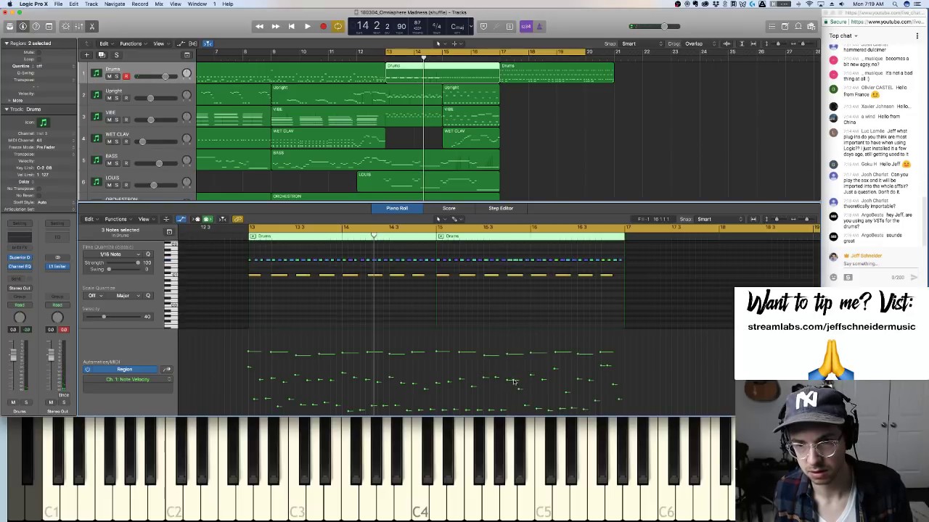
key(space)
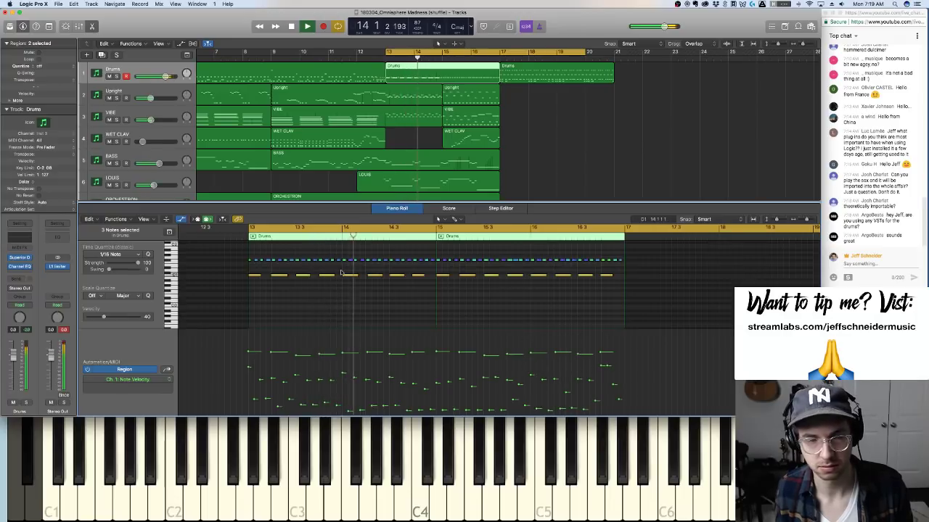
key(space)
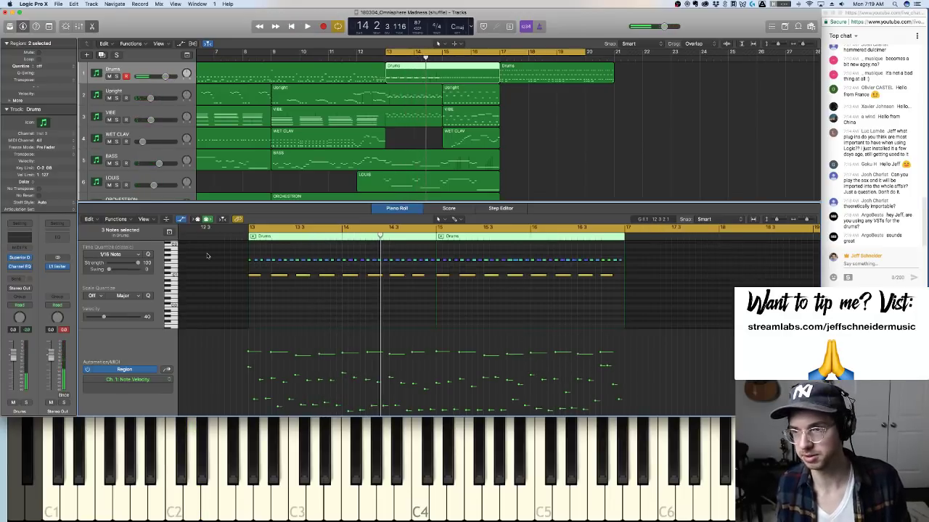
Play the drum pattern and record an additional repeating low-pitched part onto the Drums track across bars 13–16
key(space)
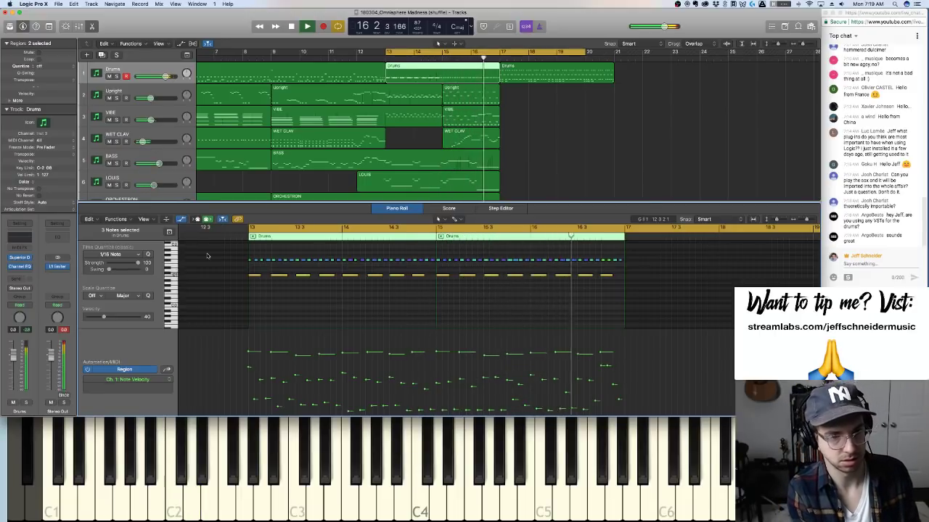
key(space)
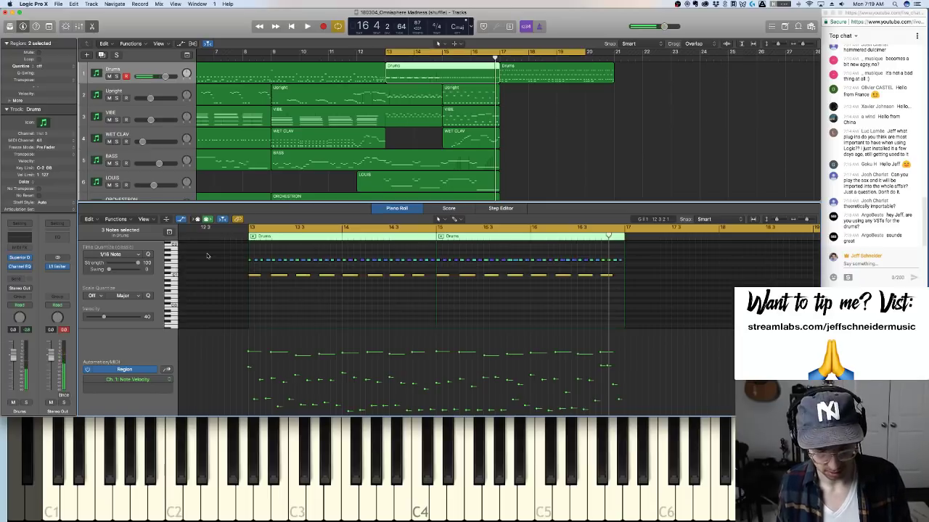
key(space)
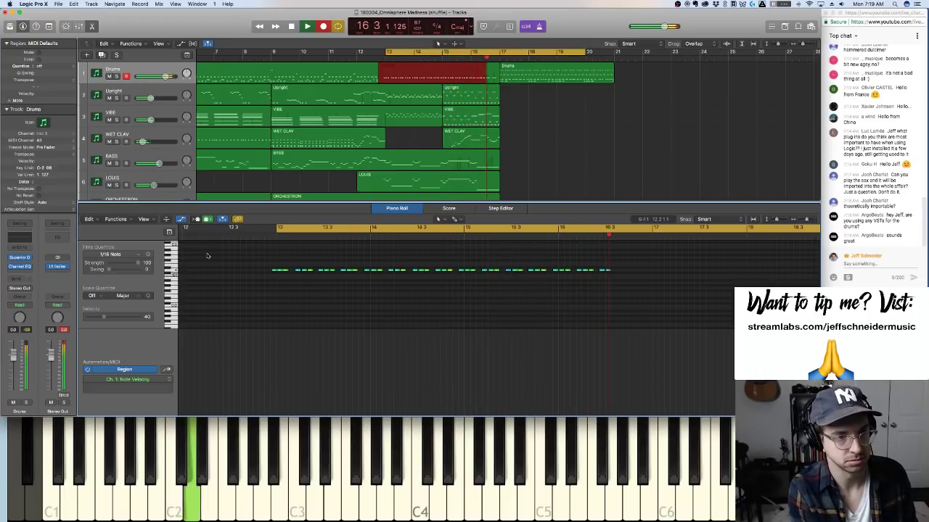
key(space)
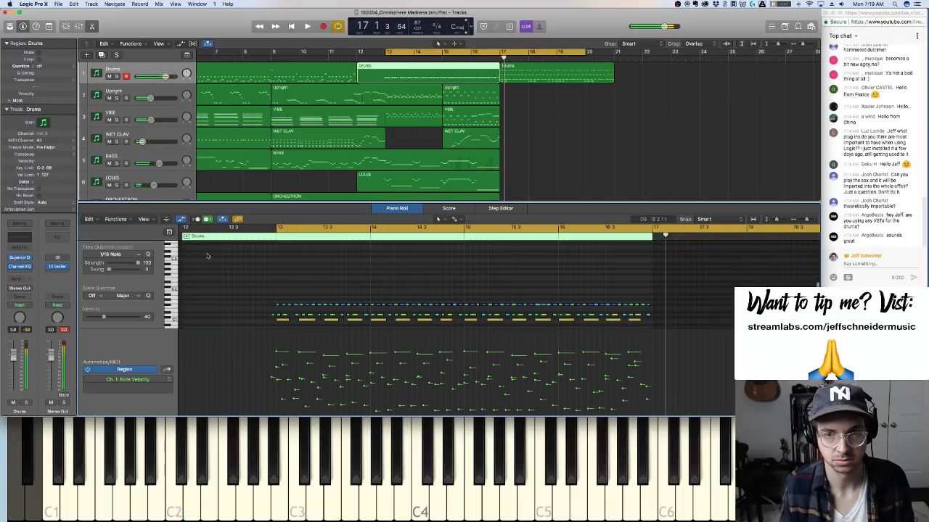
Select all notes of the newly recorded Drums row and set their 1/16 time quantize strength to 53 during playback
key(space)
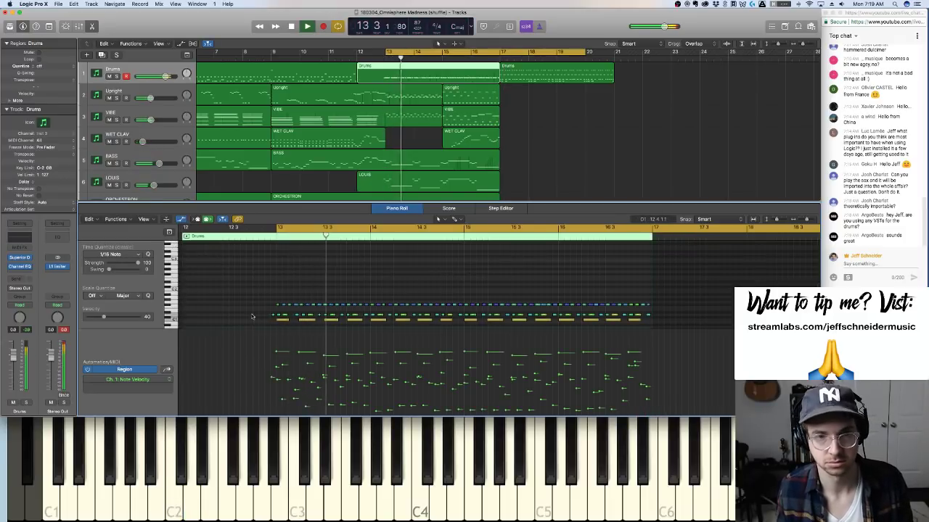
key(super+a)
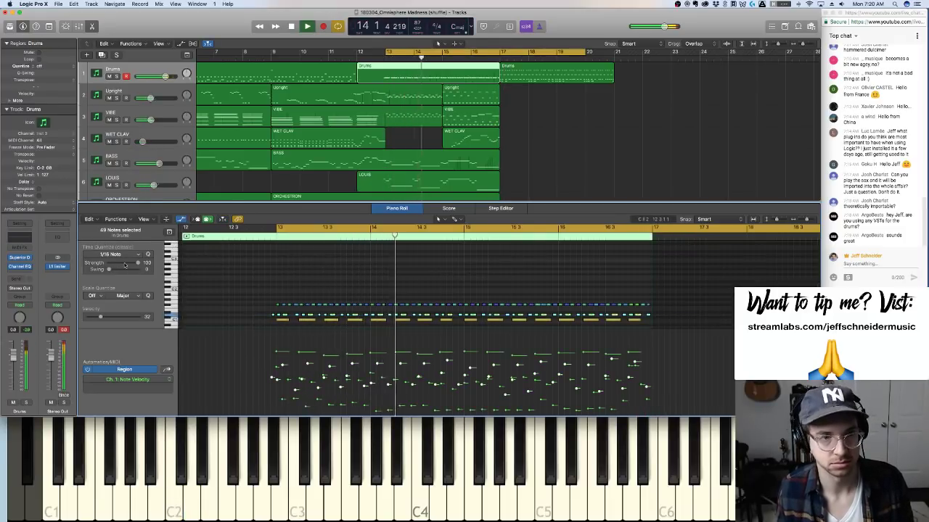
drag(142, 263, 125, 265)
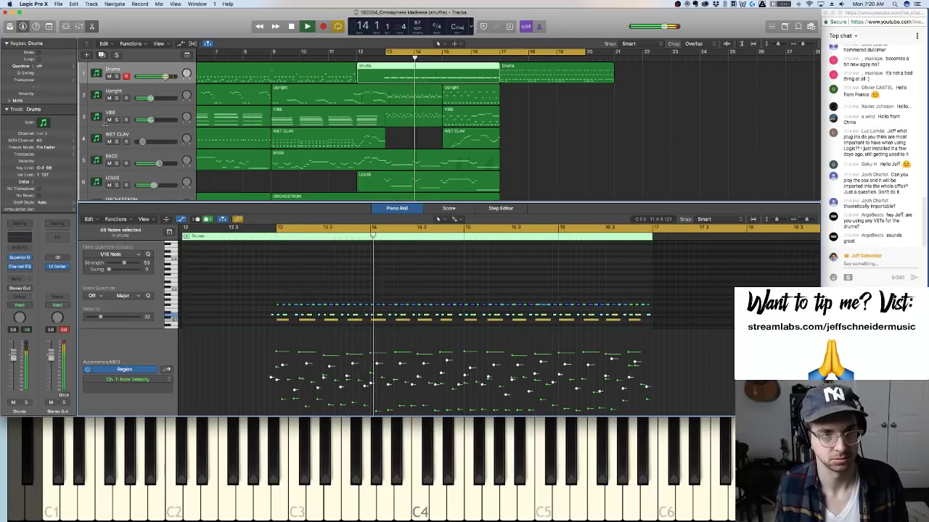
Solo the Drums track and record another sparse accent part over bars 13–16
click(116, 76)
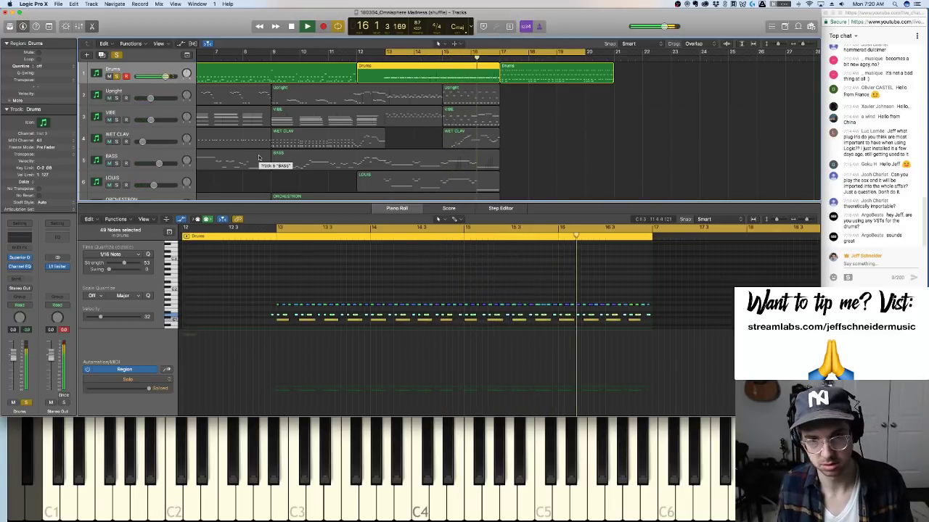
key(space)
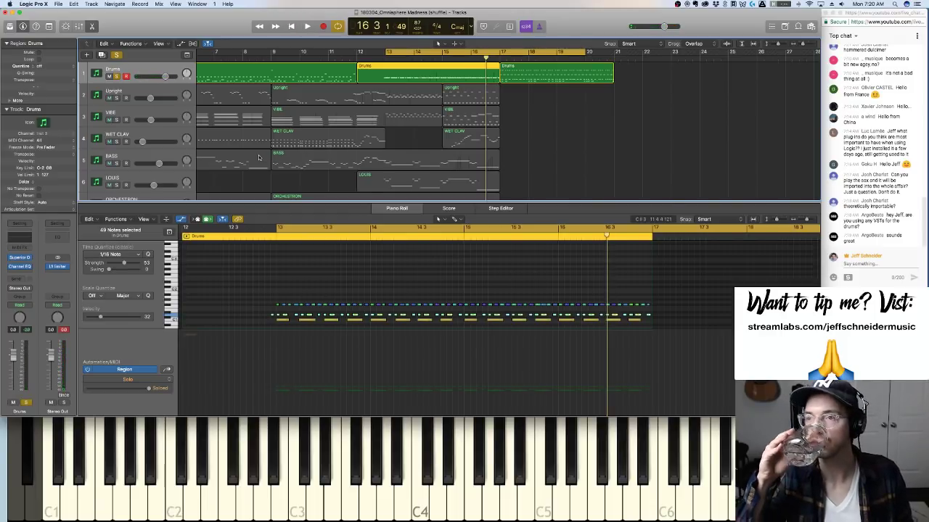
key(r)
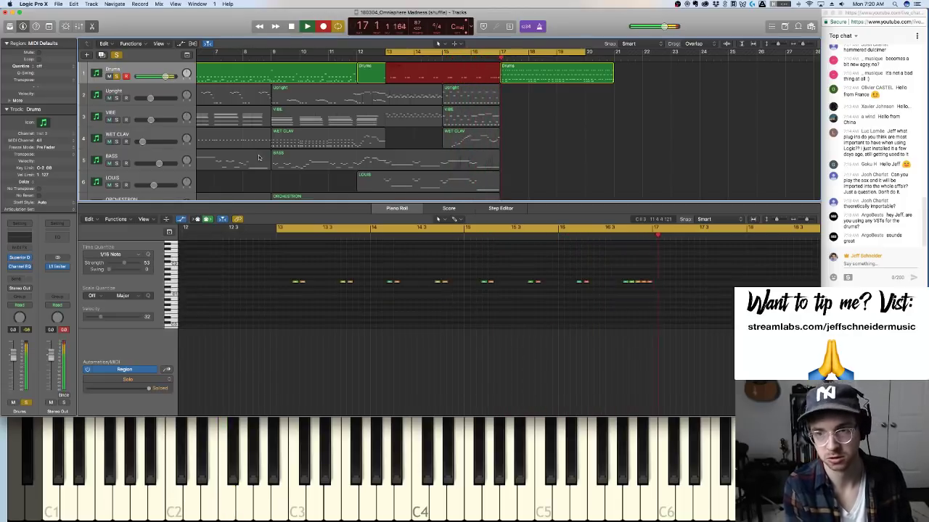
key(space)
Select all notes of the new accent row, time quantize them to 1/16 with strength 26 and swing 35, and play them back
click(269, 230)
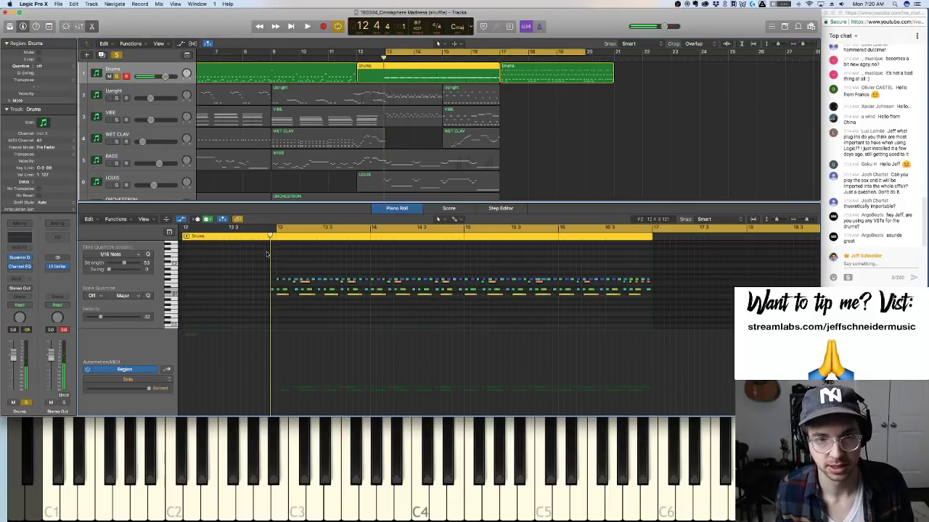
ctrl+alt+click(332, 289)
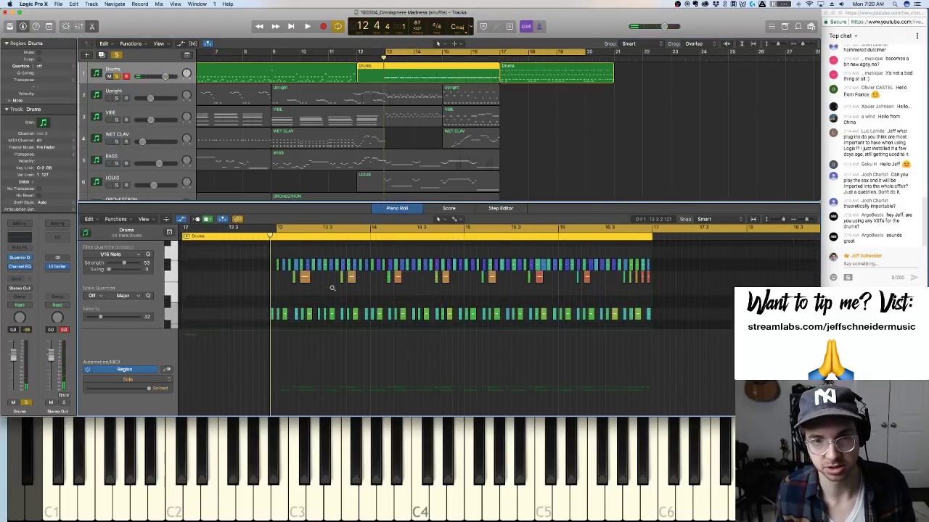
ctrl+alt+click(332, 288)
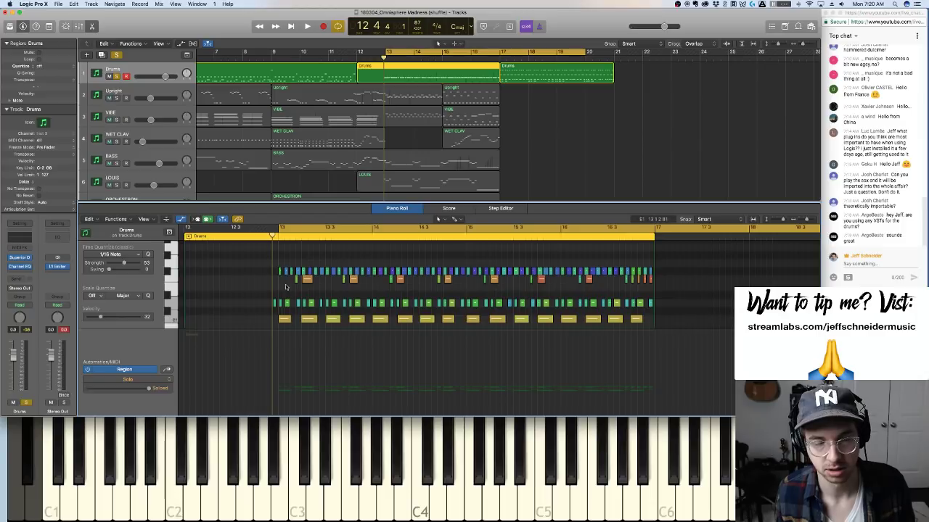
click(171, 276)
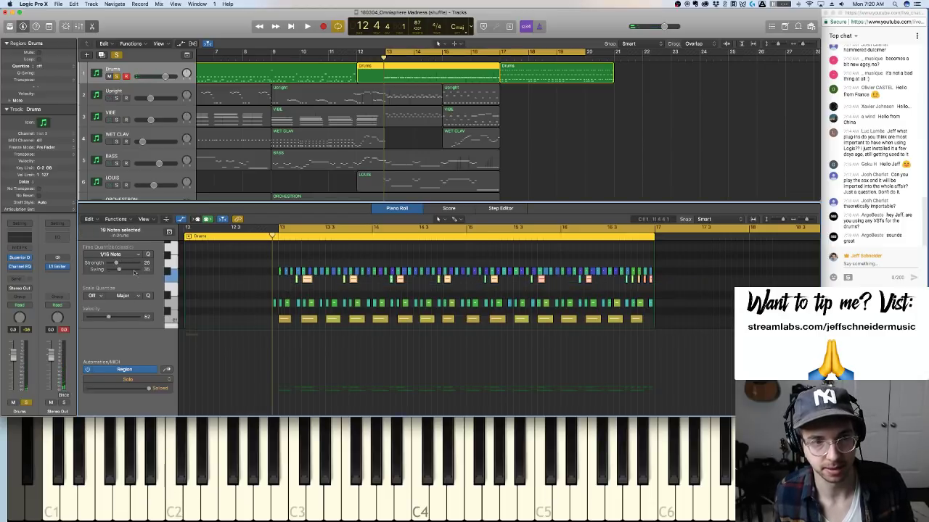
key(space)
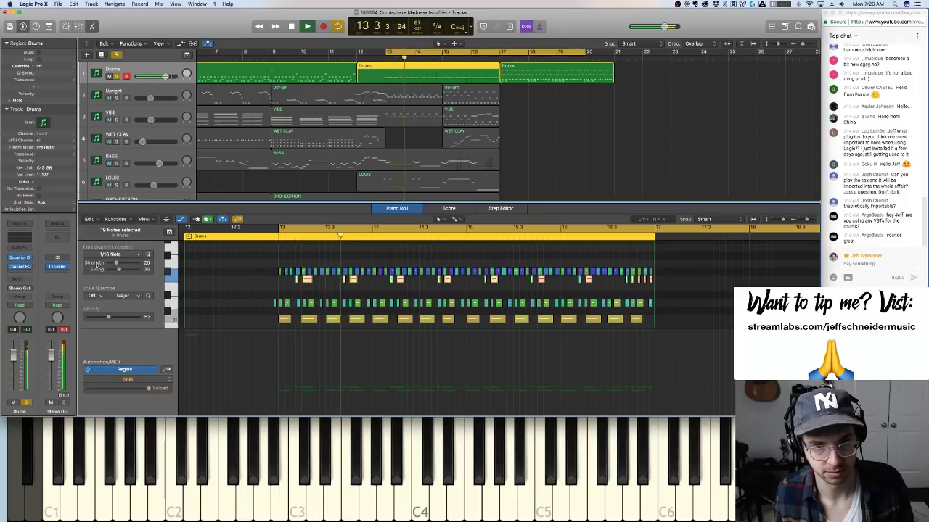
Deselect the drum notes and listen to the soloed Drums region through to bar 17
click(288, 285)
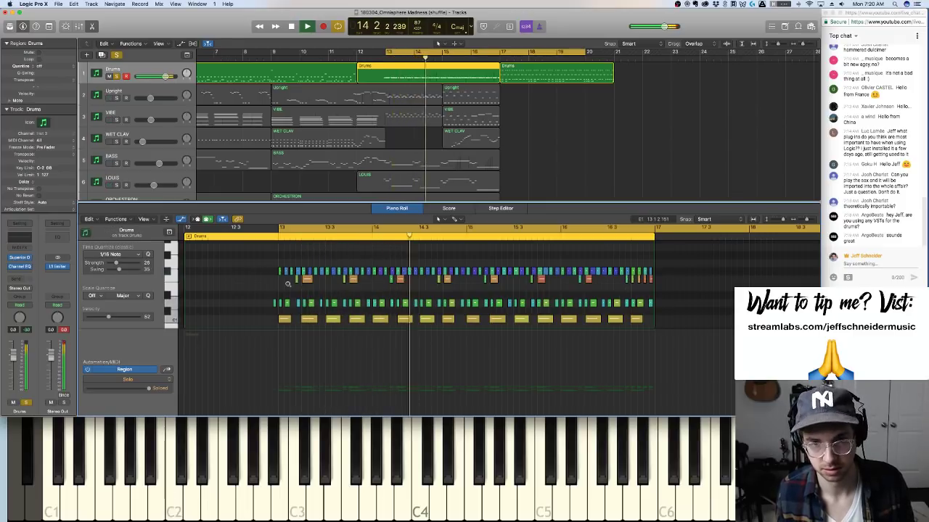
scroll(288, 285, down, 3)
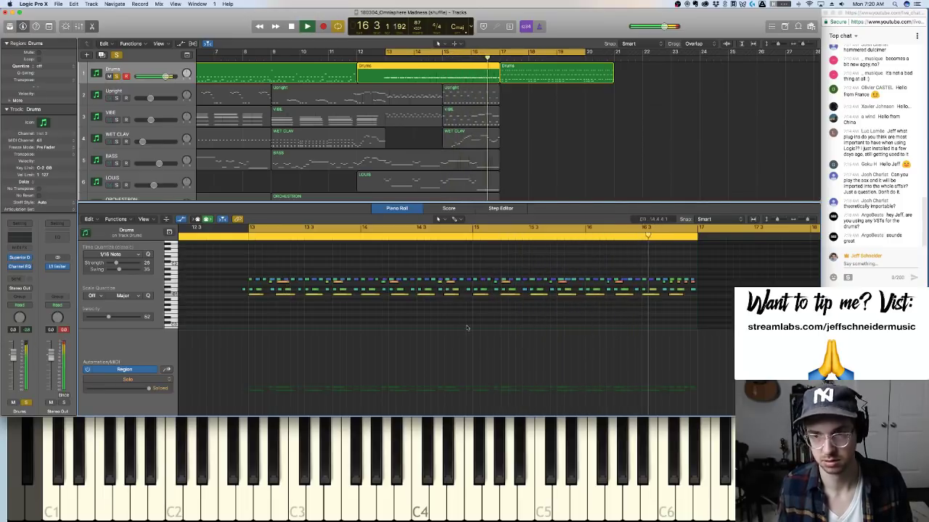
key(space)
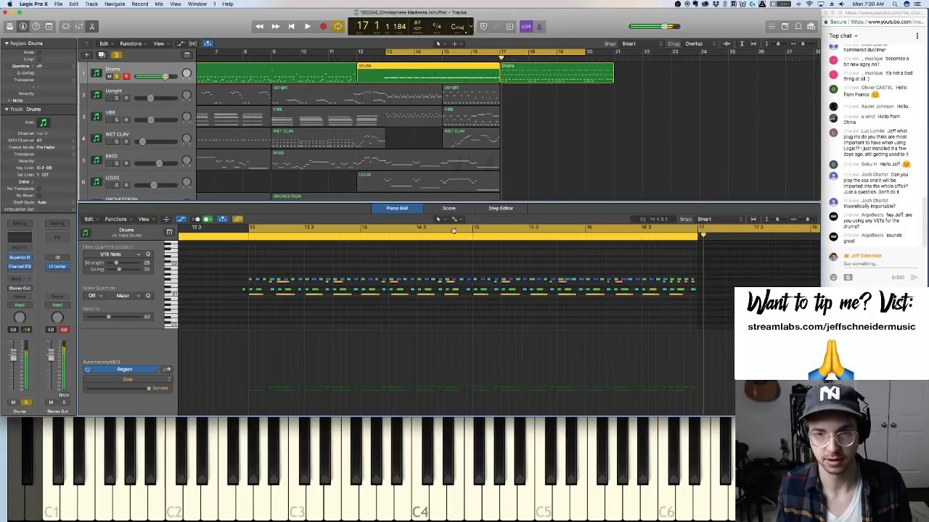
key(super+Left)
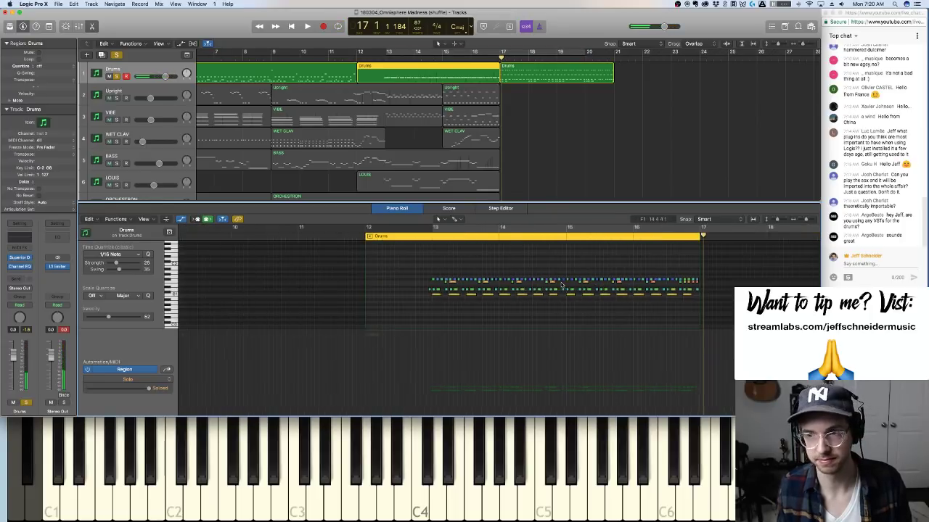
key(space)
key(space)
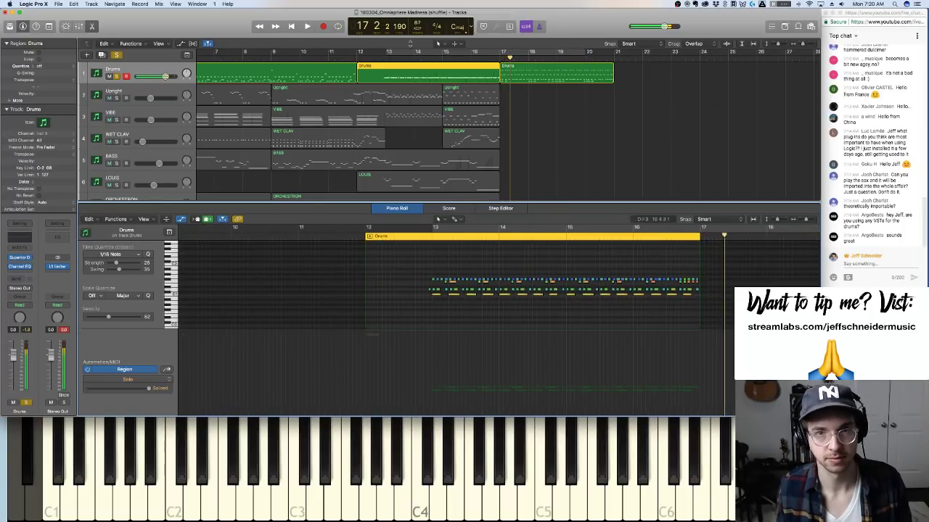
Unsolo the Drums track and audition the full mix from bar 13 with the cycle range turned on
click(401, 53)
click(116, 76)
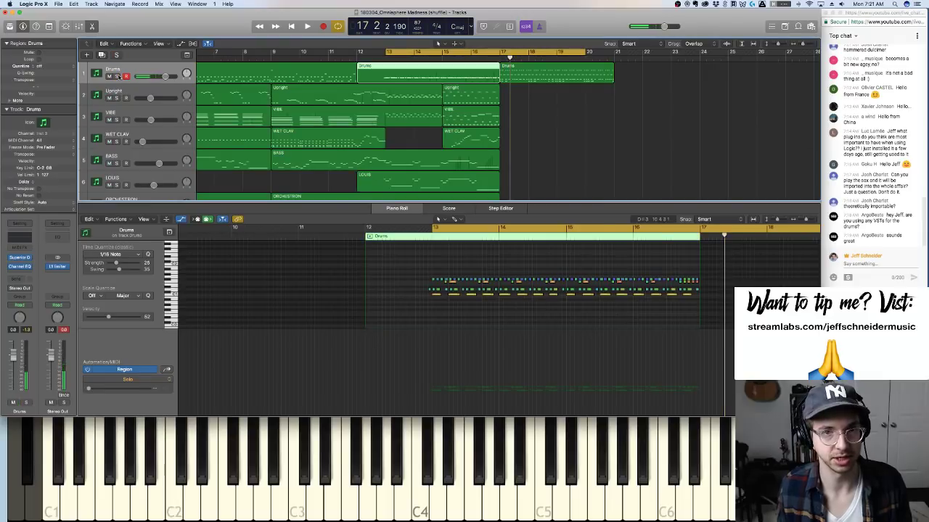
key(space)
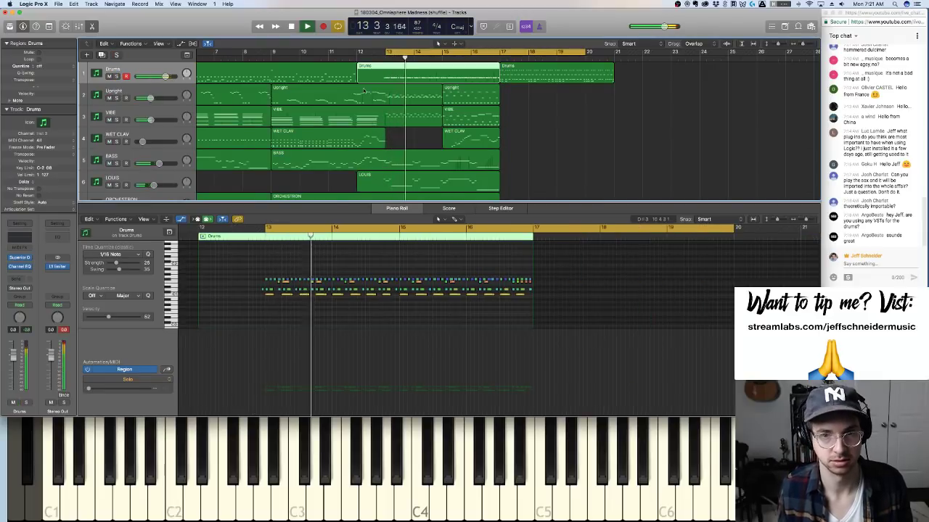
key(space)
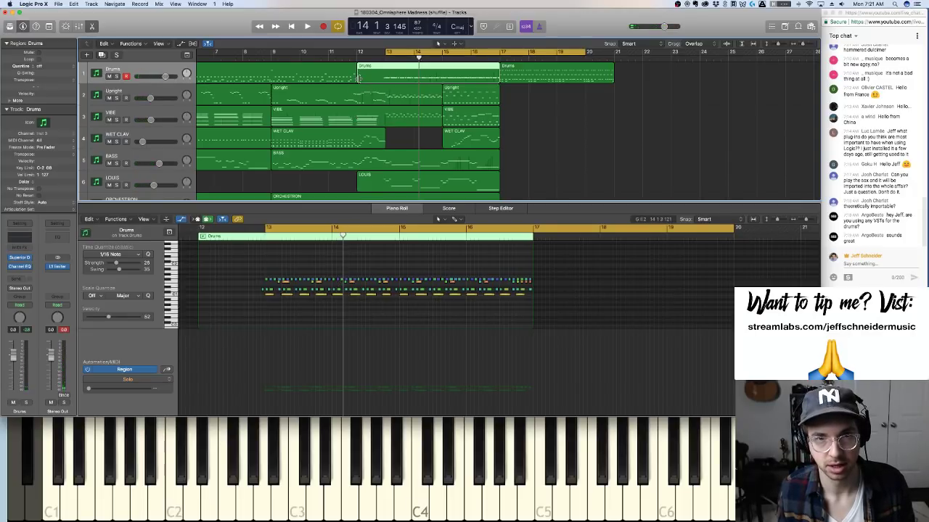
Trim the start of the newer Drums region to bar 13 and join it with the preceding Drums region
drag(357, 78, 400, 83)
shift+click(367, 79)
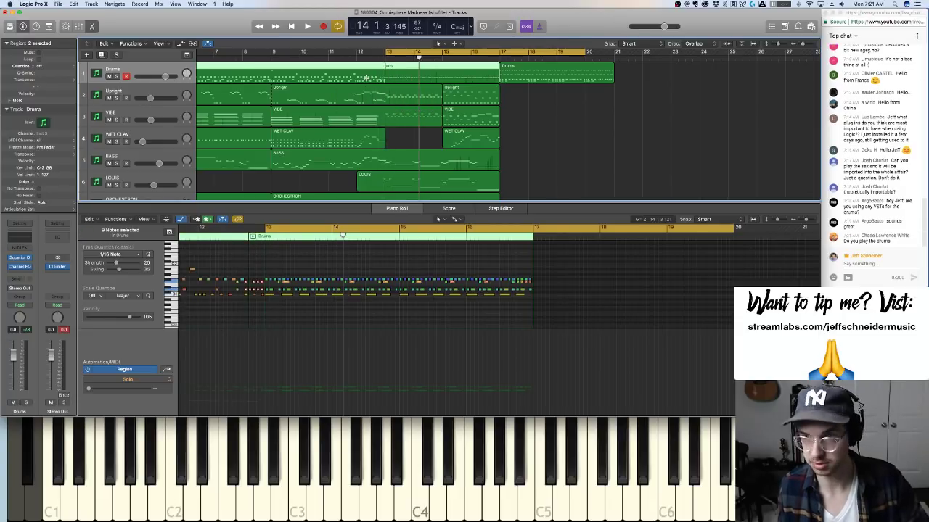
click(368, 80)
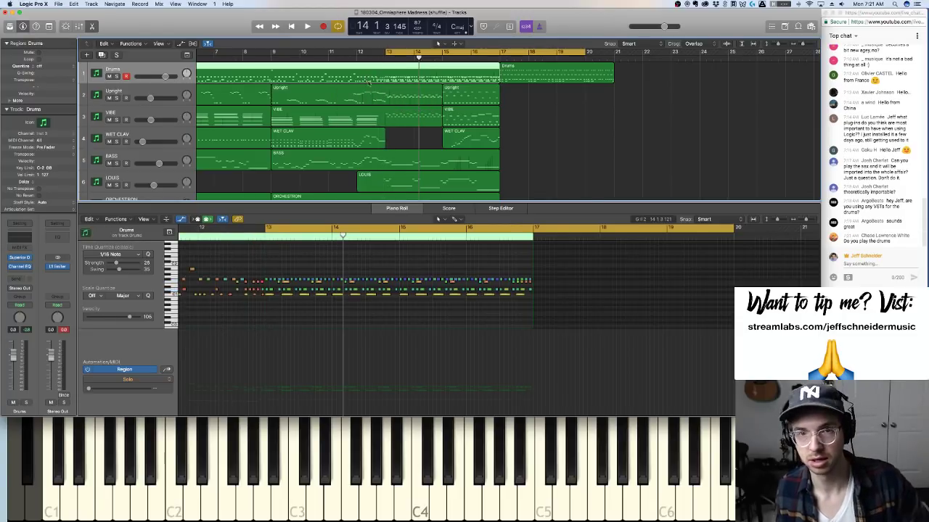
click(554, 120)
click(415, 75)
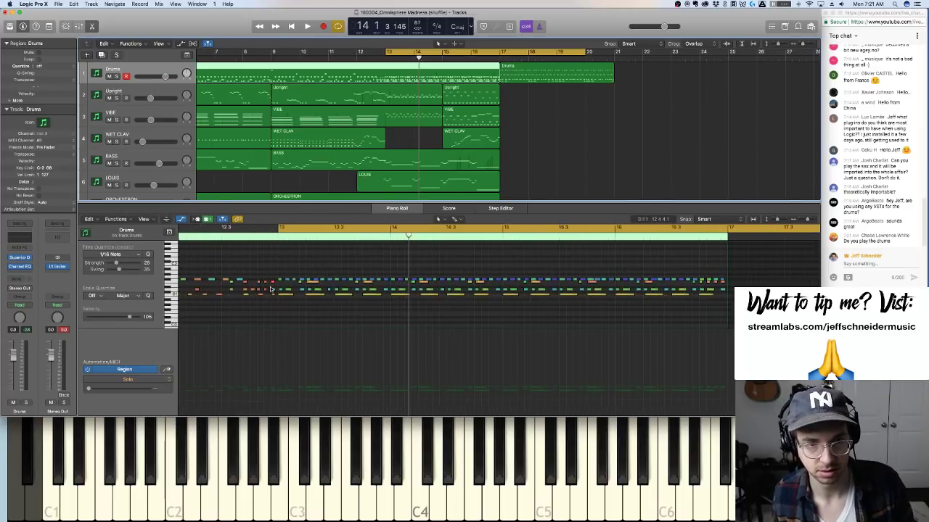
Check the joined drum notes around bar 13 by playing from bar 12 with the cycle range temporarily off
scroll(275, 289, up, 3)
scroll(289, 278, left, 5)
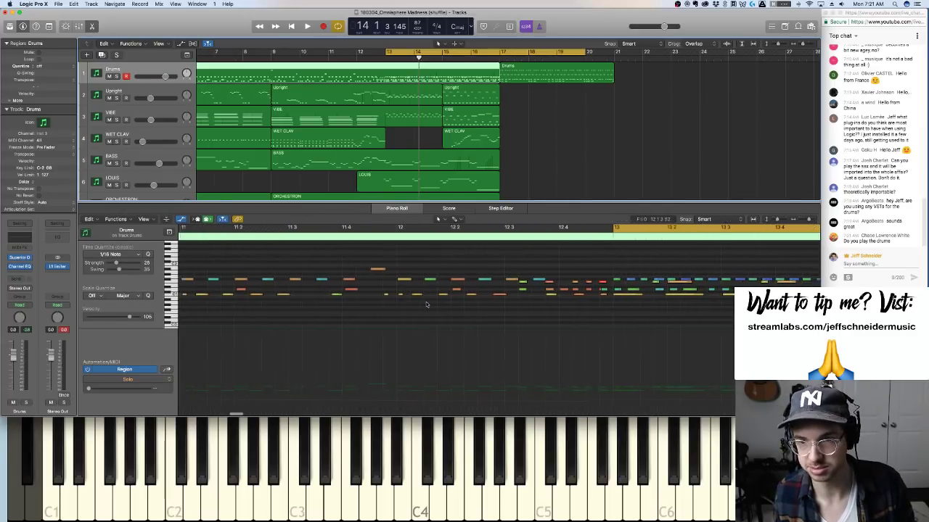
click(601, 291)
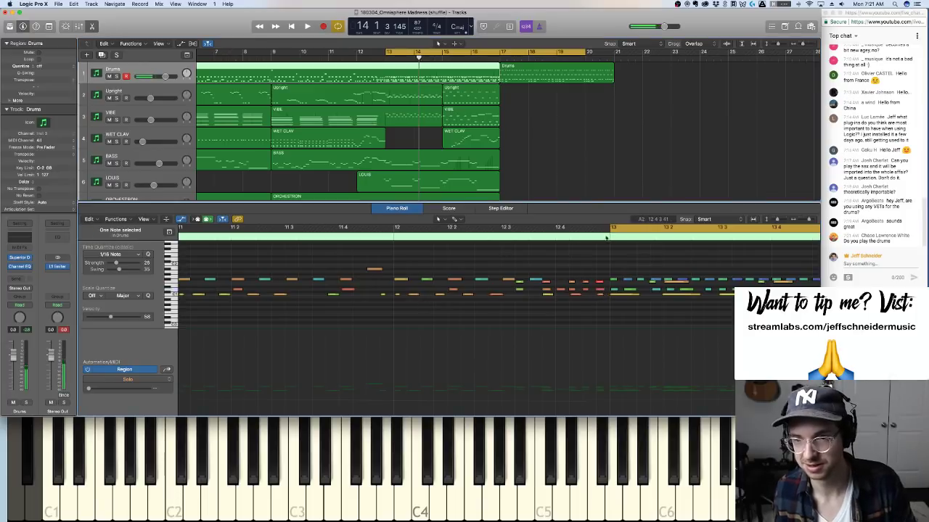
click(420, 237)
click(633, 230)
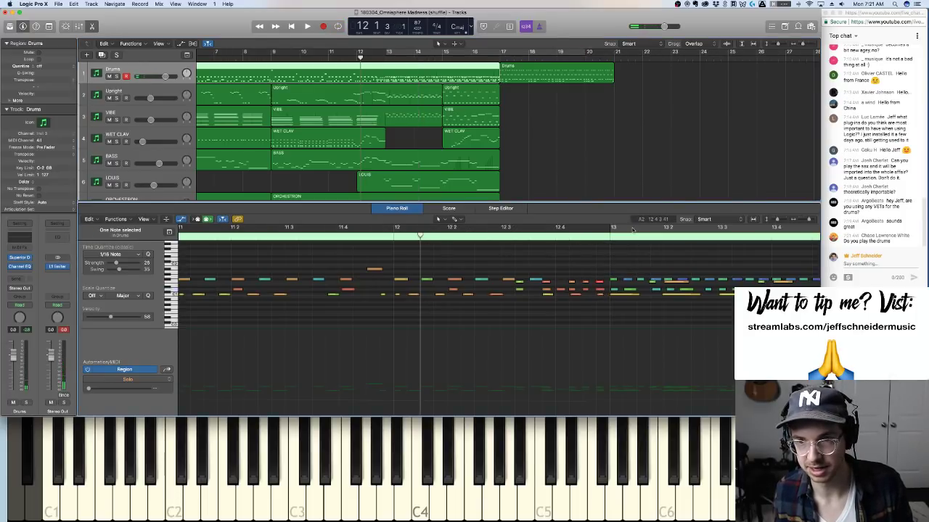
key(space)
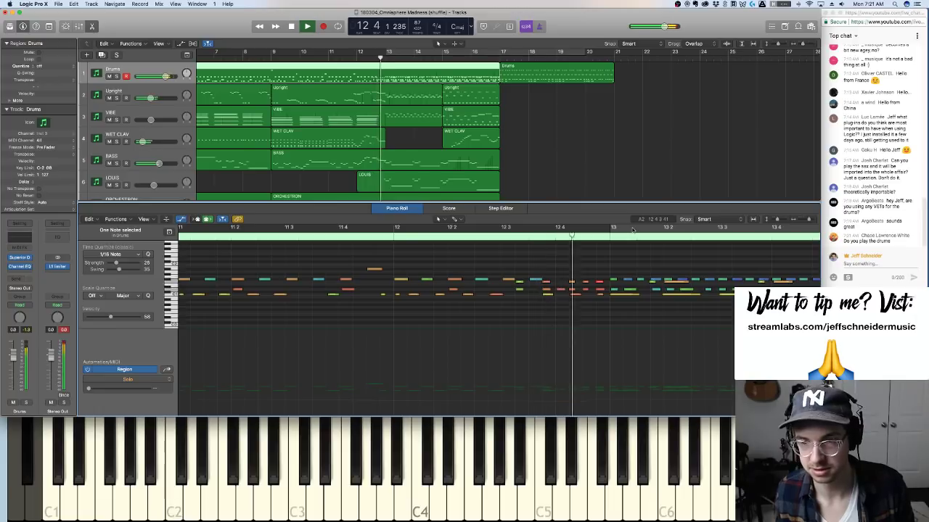
key(space)
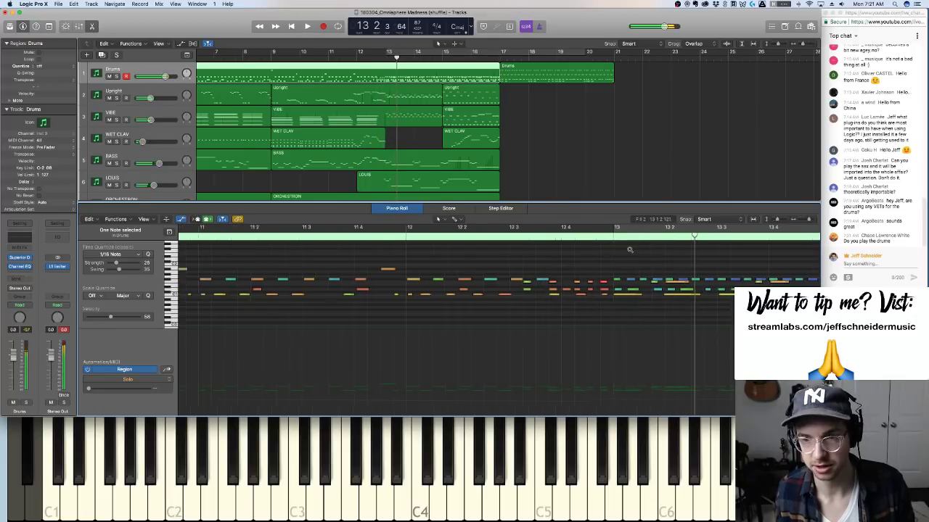
scroll(485, 244, down, 2)
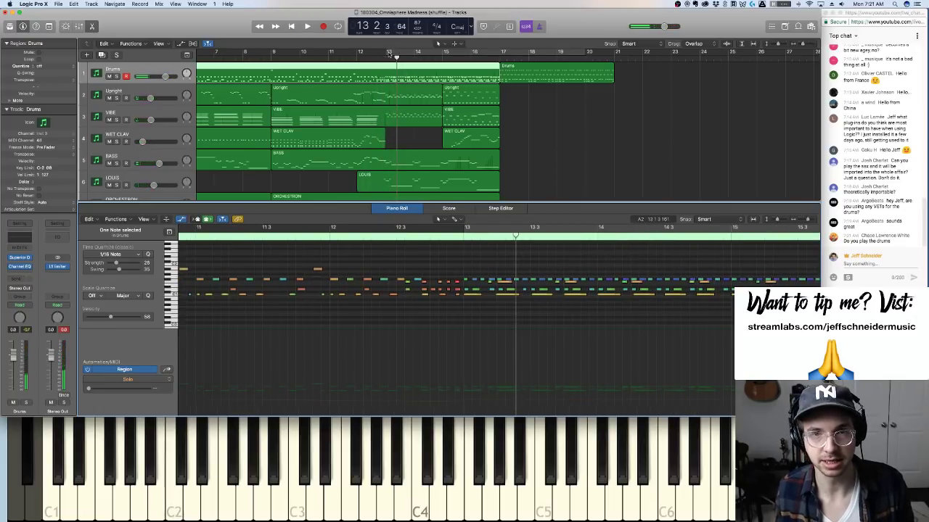
click(389, 53)
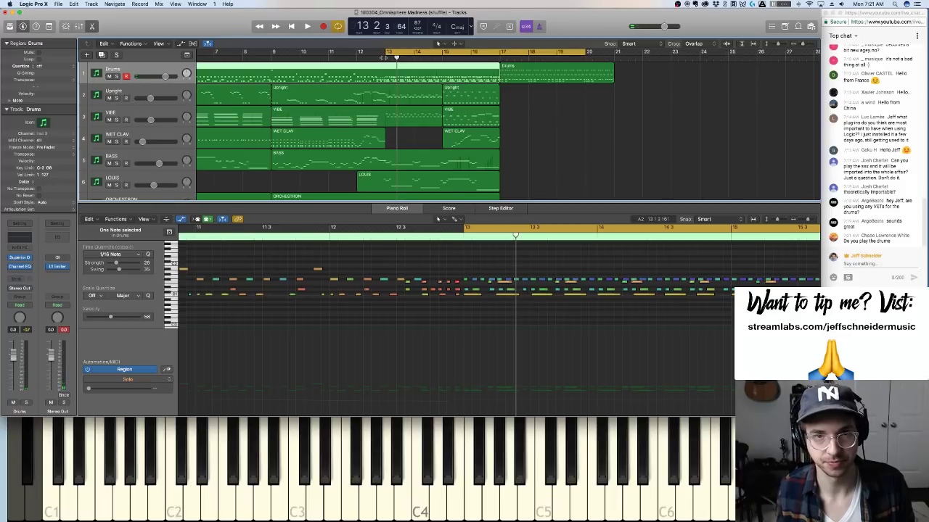
Insert a Single Band EQ on the Drums channel and set it to High Cut at 20000 Hz
click(17, 270)
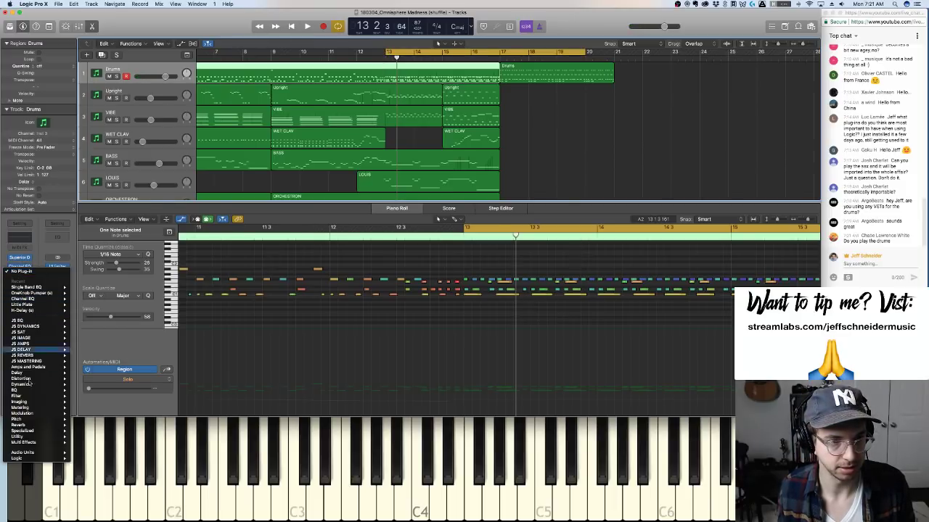
mouse_move(36, 390)
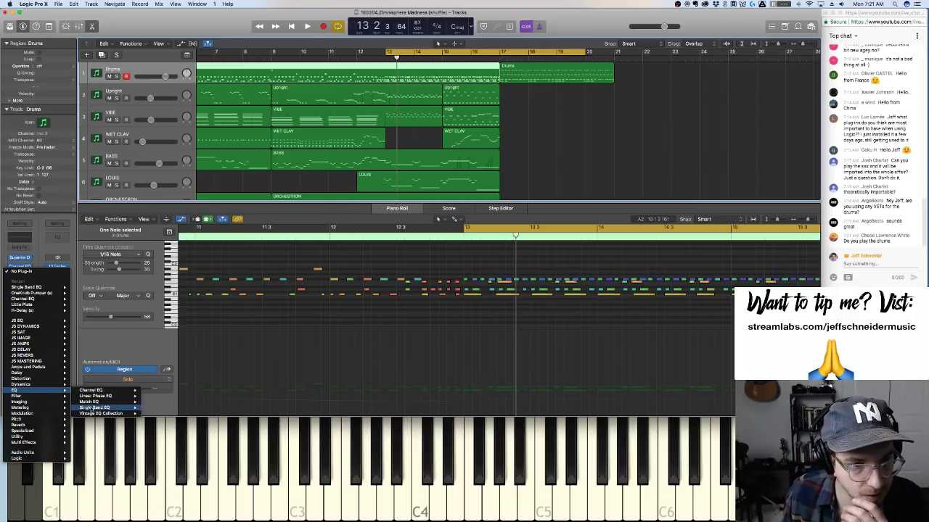
mouse_move(98, 411)
click(154, 408)
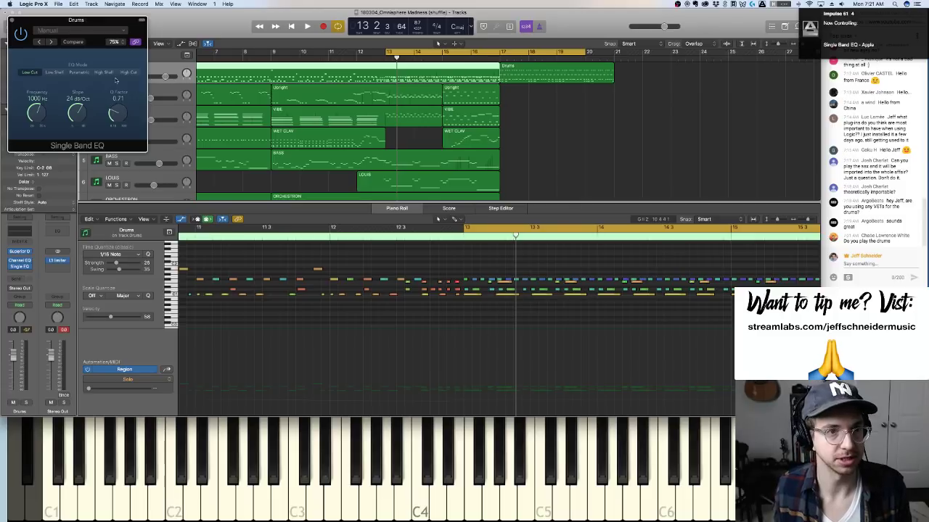
click(115, 79)
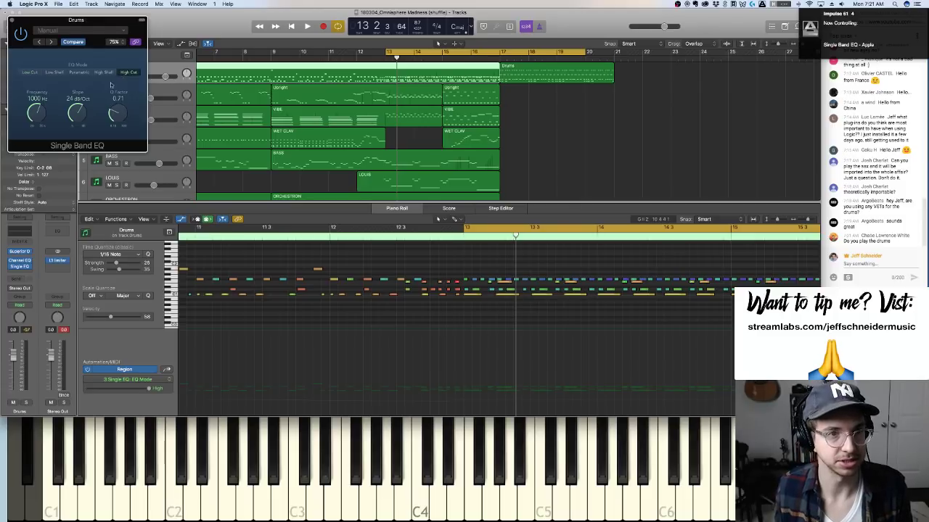
click(11, 20)
Show track automation and choose the Single Band EQ's Frequency as the Drums track's automation parameter
key(super+Down)
key(super+Down)
key(super+Down)
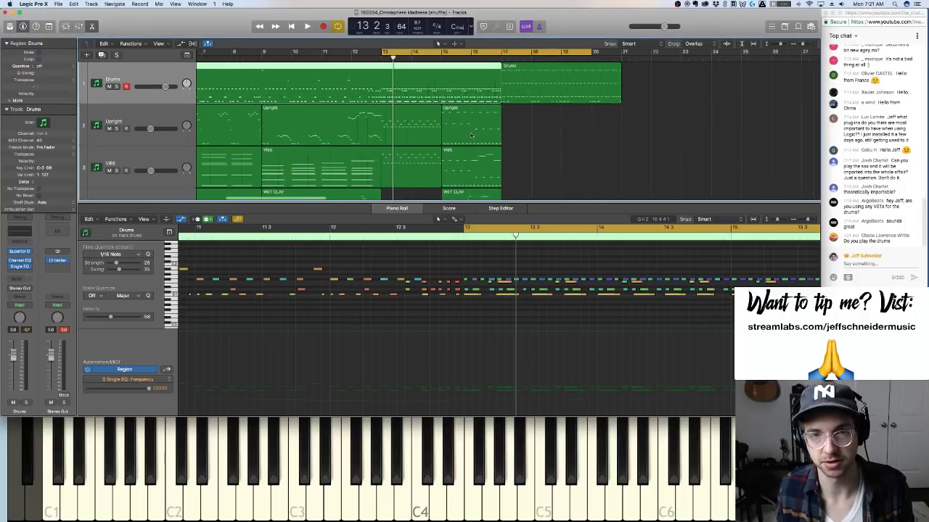
key(super+Right)
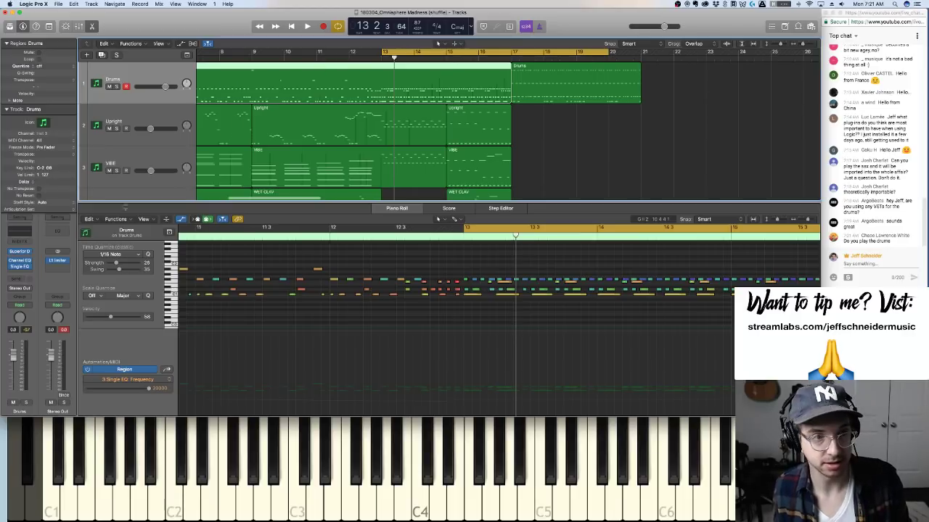
key(a)
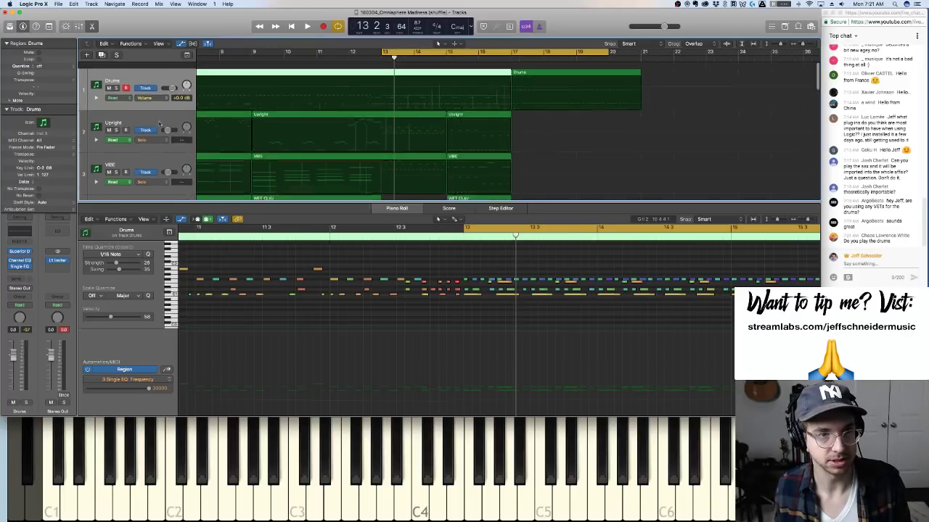
click(155, 91)
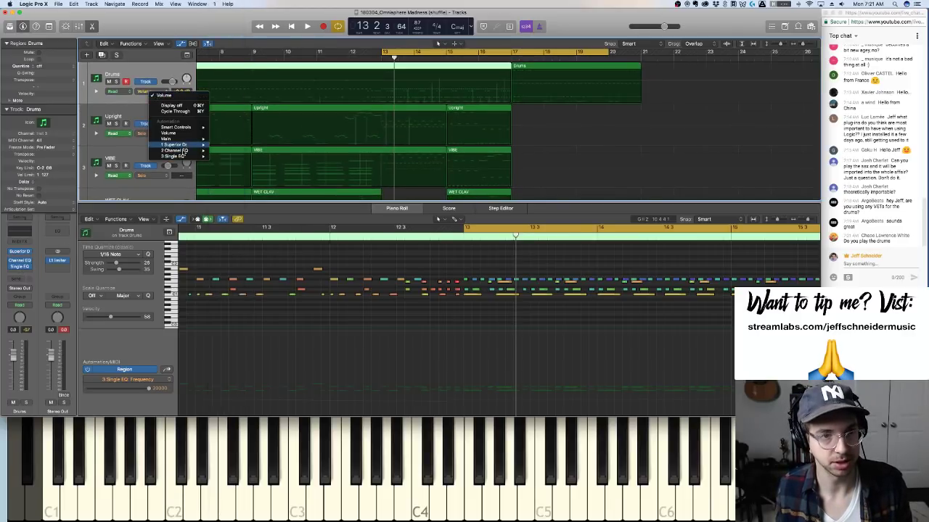
mouse_move(192, 156)
click(224, 162)
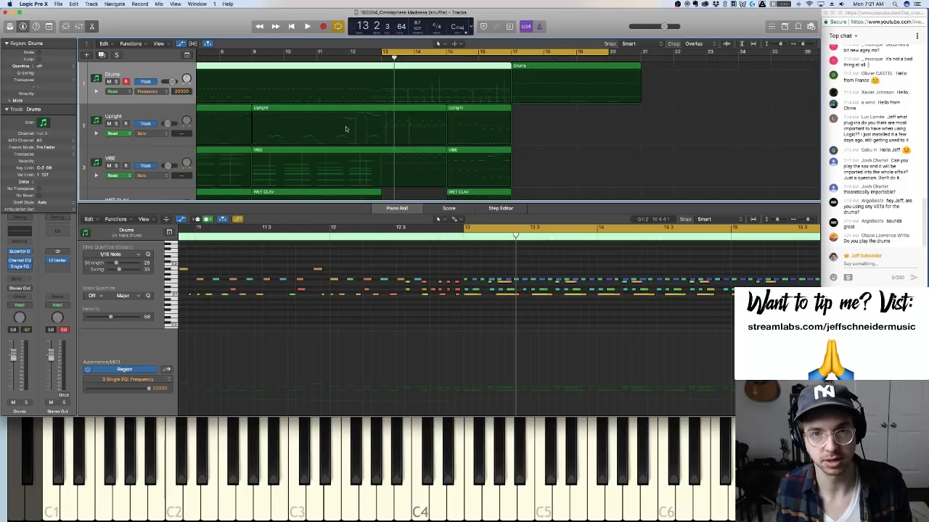
Automate the Drums EQ frequency to drop to about 860 Hz at bar 13 and rise to 20000 Hz by bar 17
drag(380, 76, 510, 85)
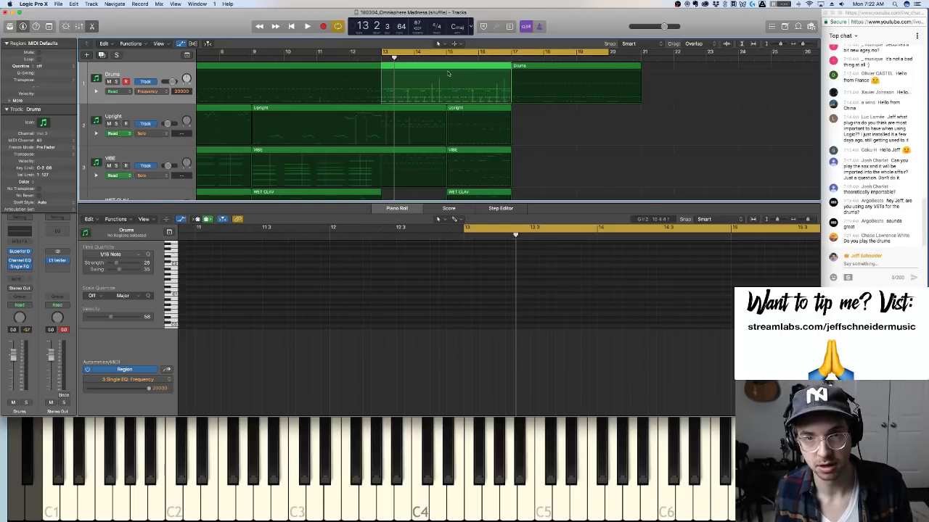
drag(448, 73, 439, 116)
click(382, 73)
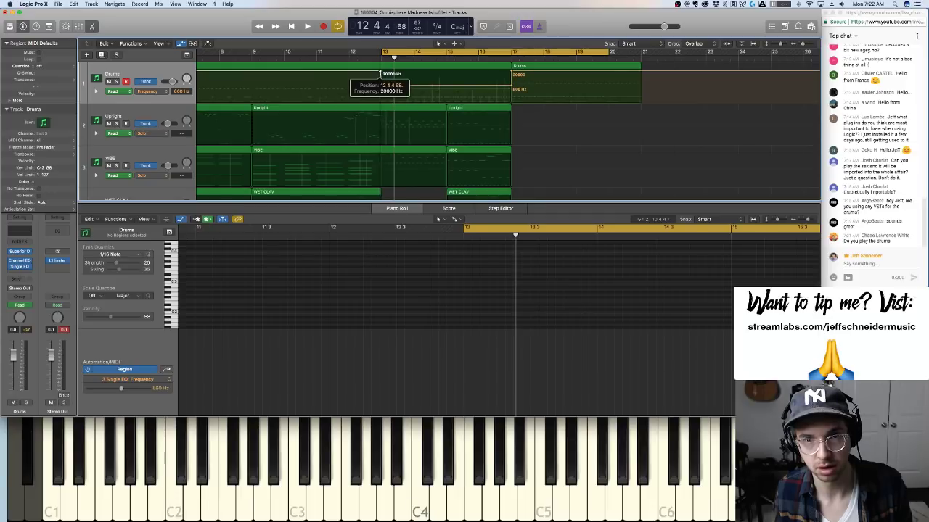
click(511, 87)
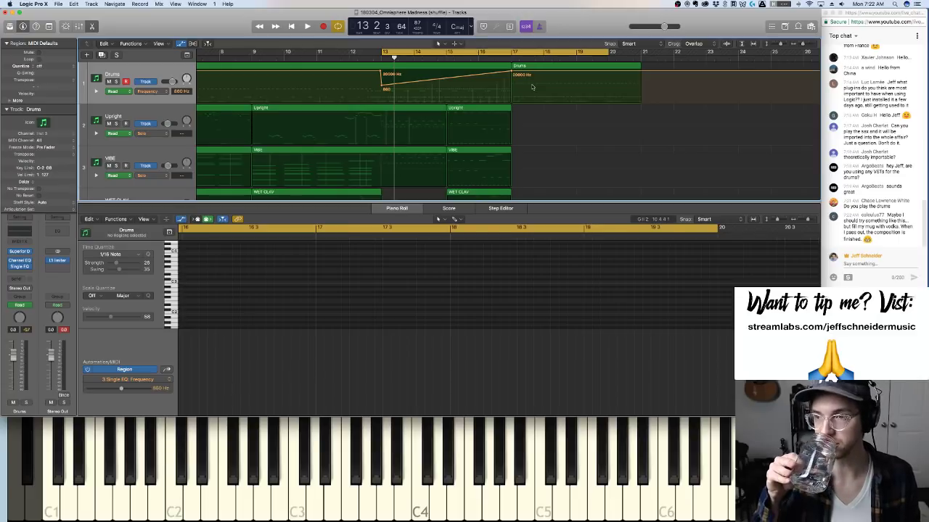
Raise the filter sweep's starting frequency at bar 13 while auditioning the cycle, and hide the track automation
key(space)
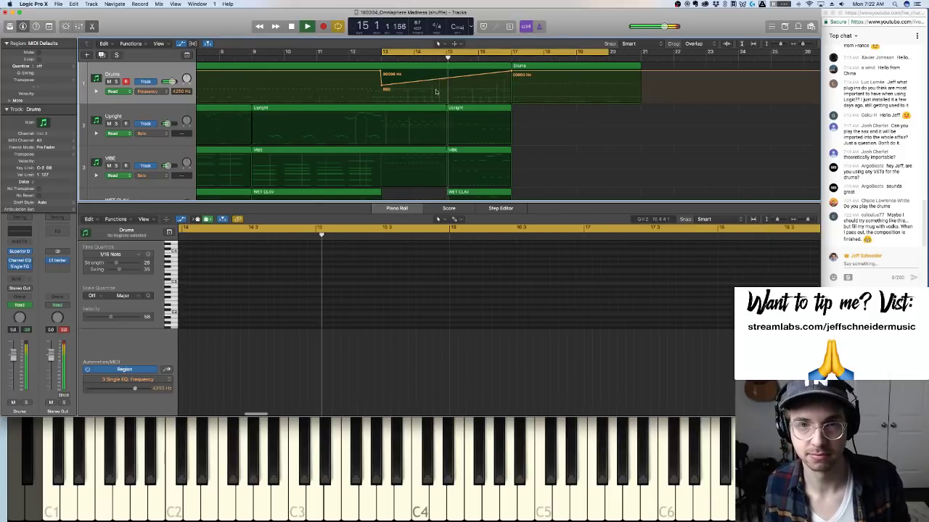
drag(383, 88, 383, 84)
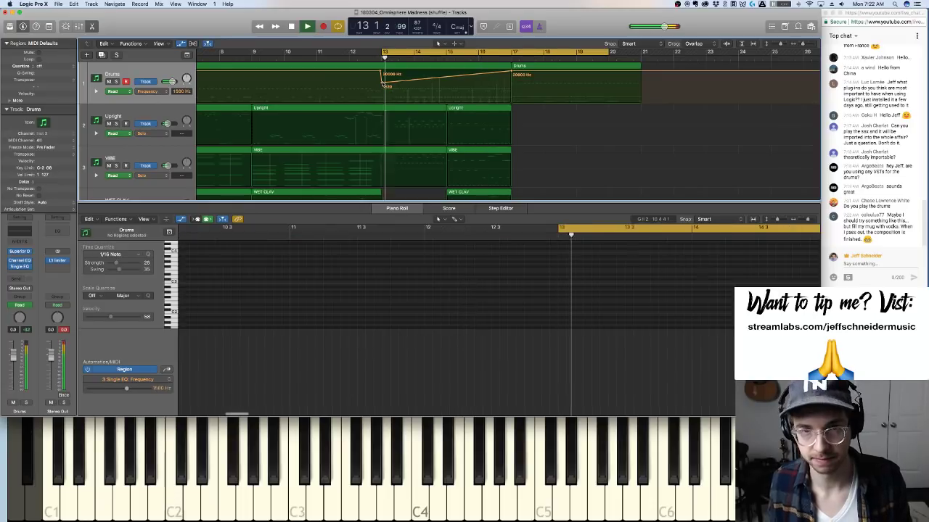
drag(383, 83, 383, 83)
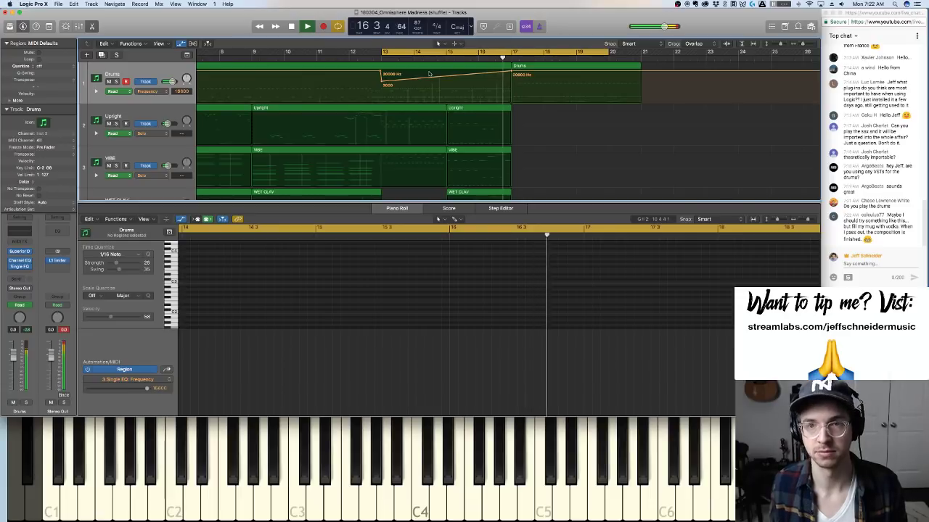
key(space)
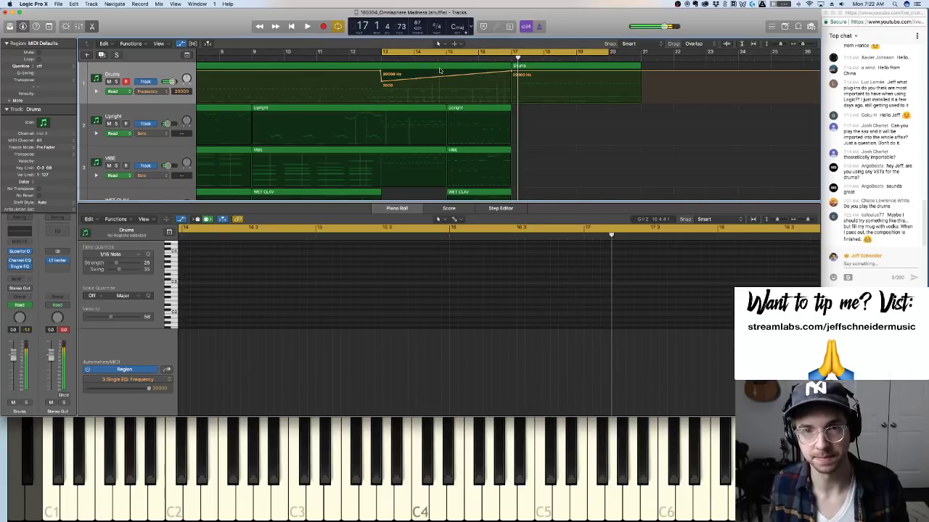
key(a)
key(super+Up)
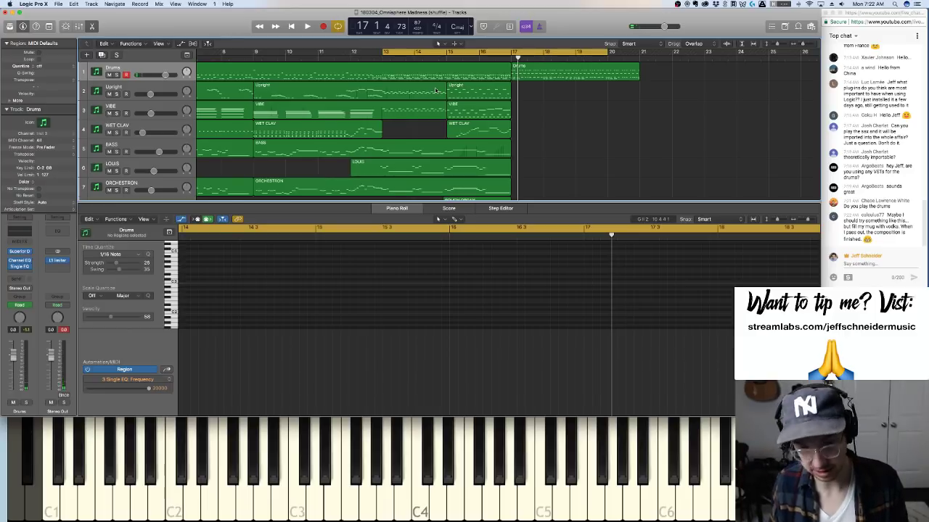
Switch to Splice, browse the recently added sounds, and place Clean_Downsweep.aif on a new audio track at bar 13
key(super+Up)
key(super+Up)
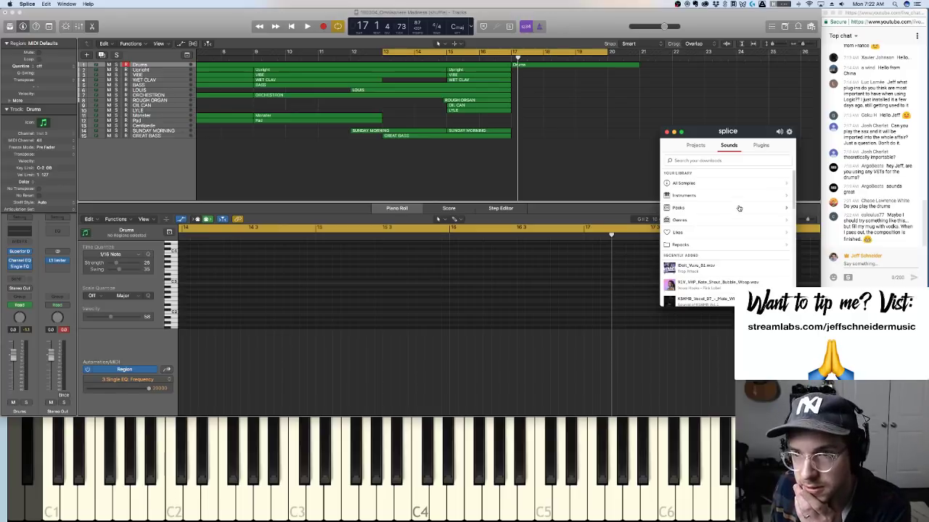
scroll(756, 192, down, 2)
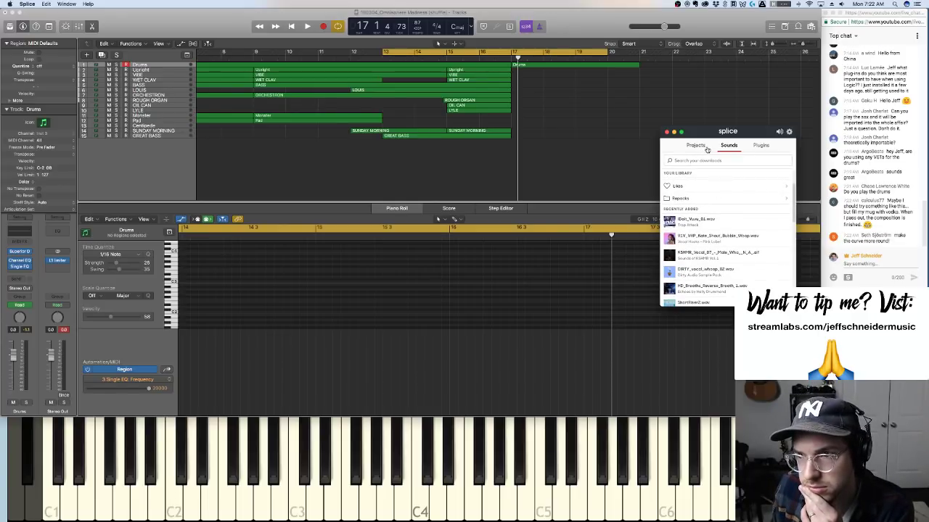
scroll(707, 230, down, 3)
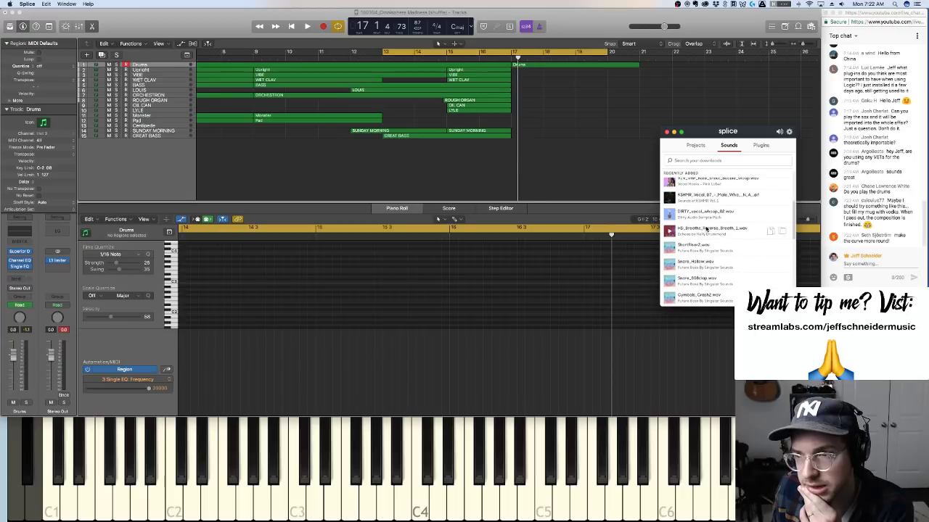
scroll(706, 230, down, 5)
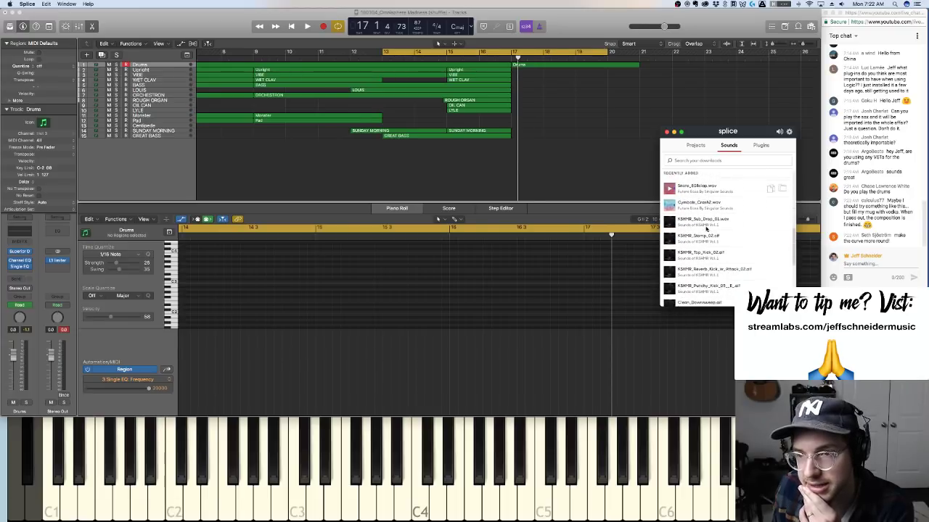
scroll(707, 230, down, 3)
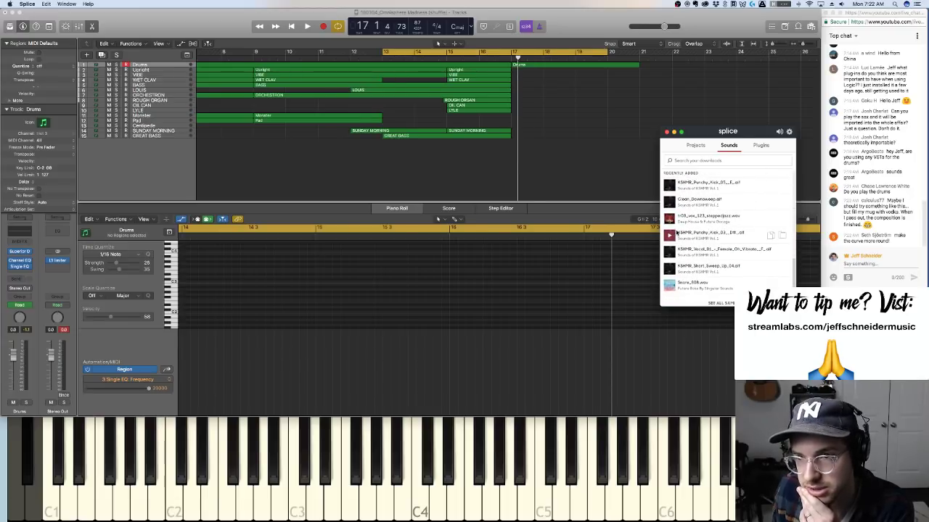
scroll(676, 232, down, 1)
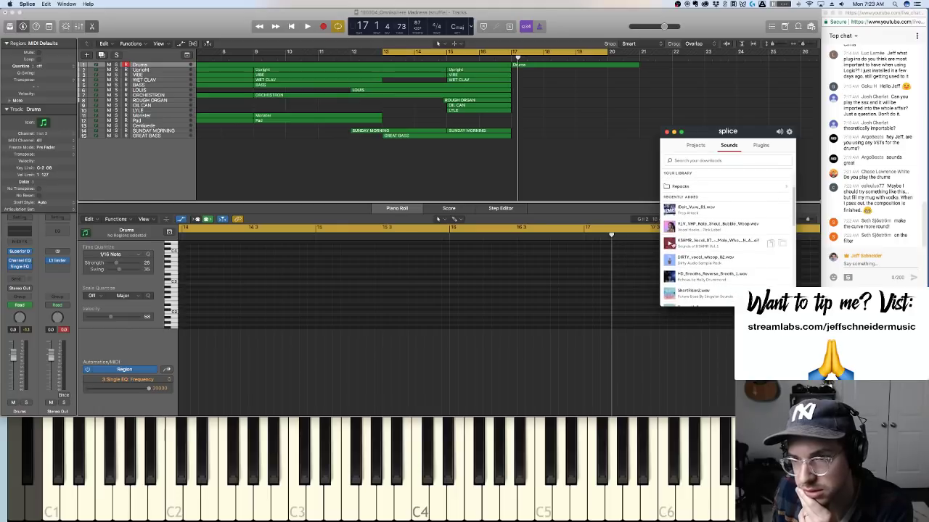
scroll(671, 260, down, 5)
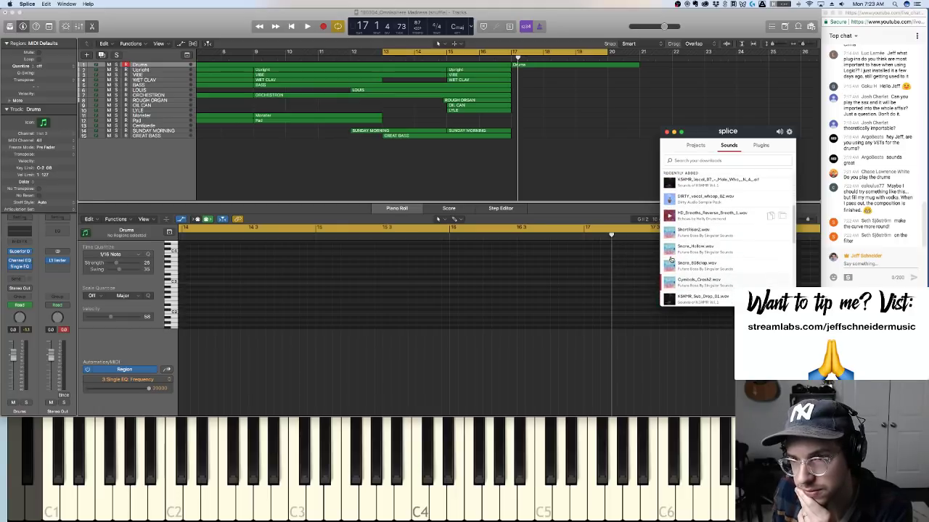
scroll(671, 260, down, 4)
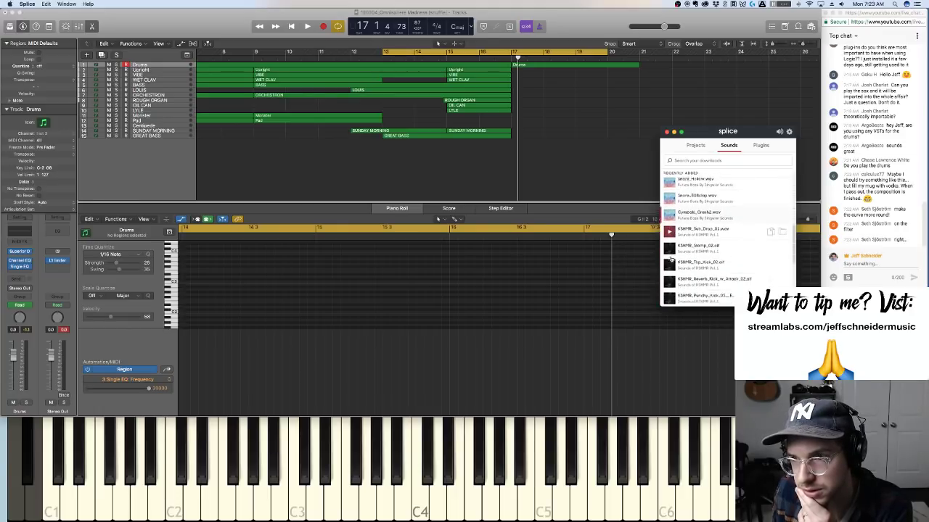
scroll(670, 259, down, 2)
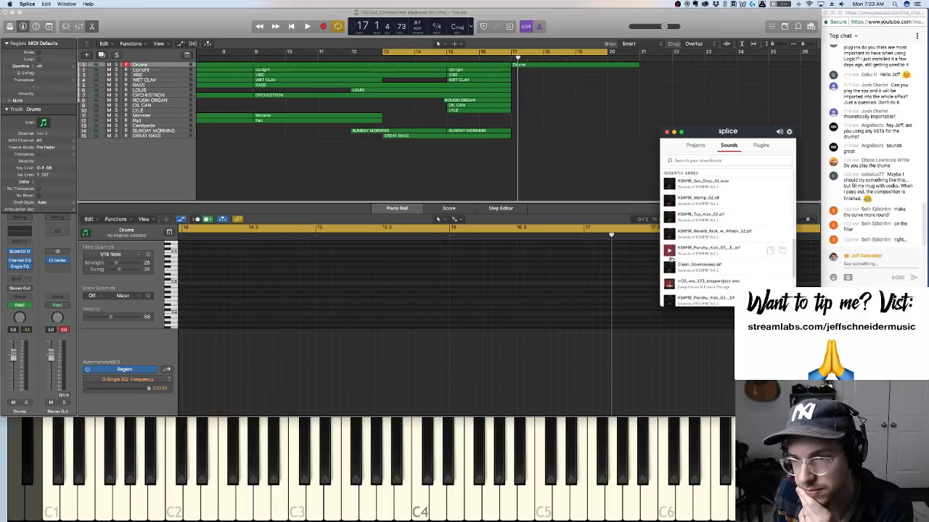
scroll(671, 254, down, 1)
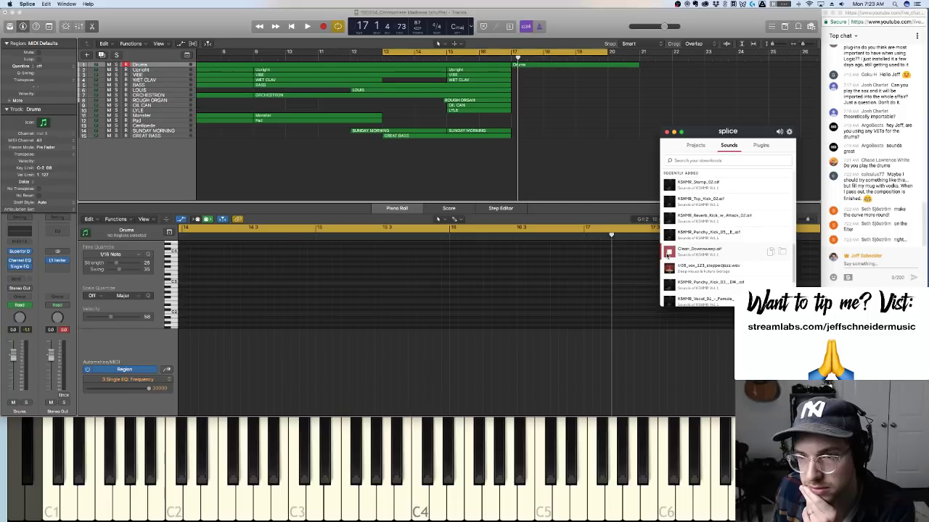
scroll(669, 251, down, 1)
drag(691, 248, 391, 177)
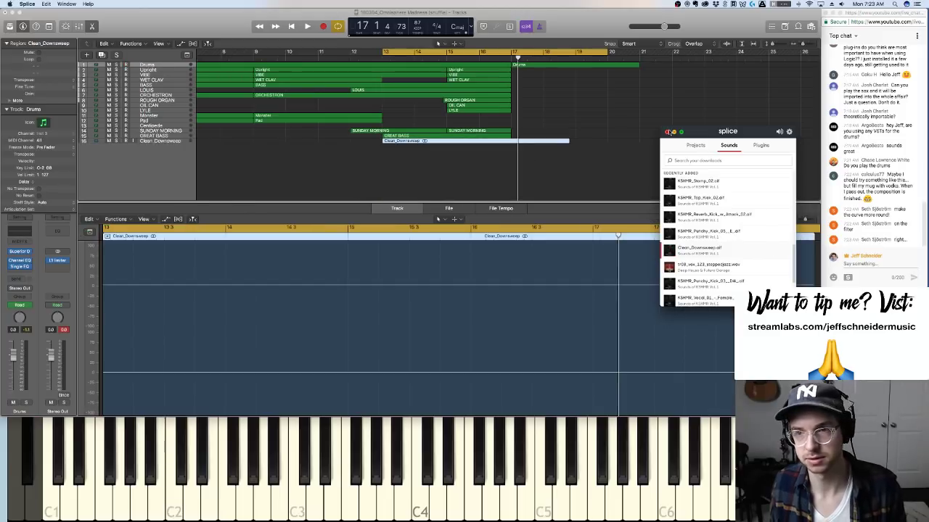
Show the Drums track's automation and assign the Automation Curve tool as the secondary tool
key(cmd+Down)
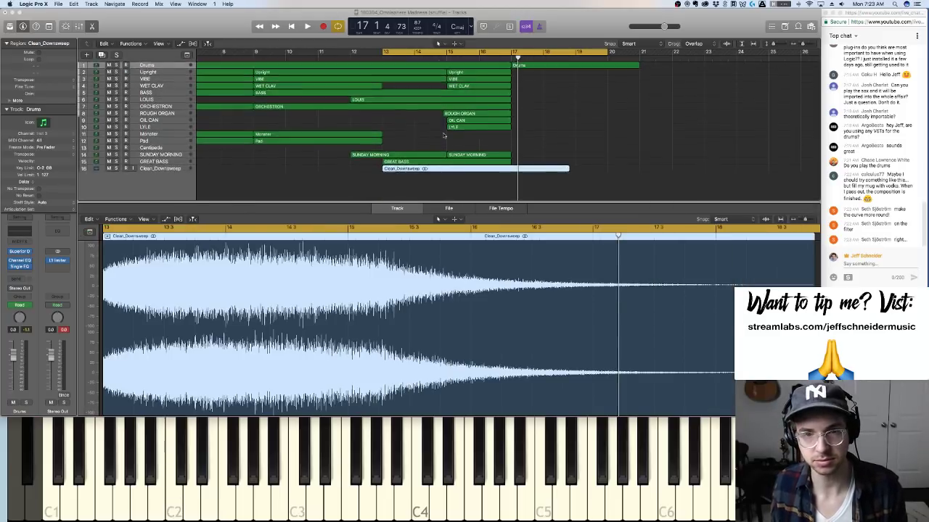
key(super+Down)
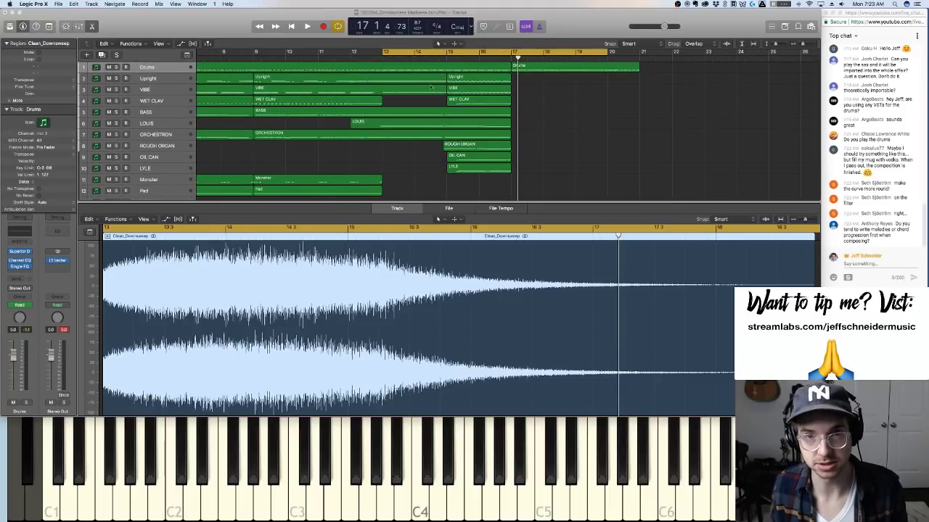
click(556, 109)
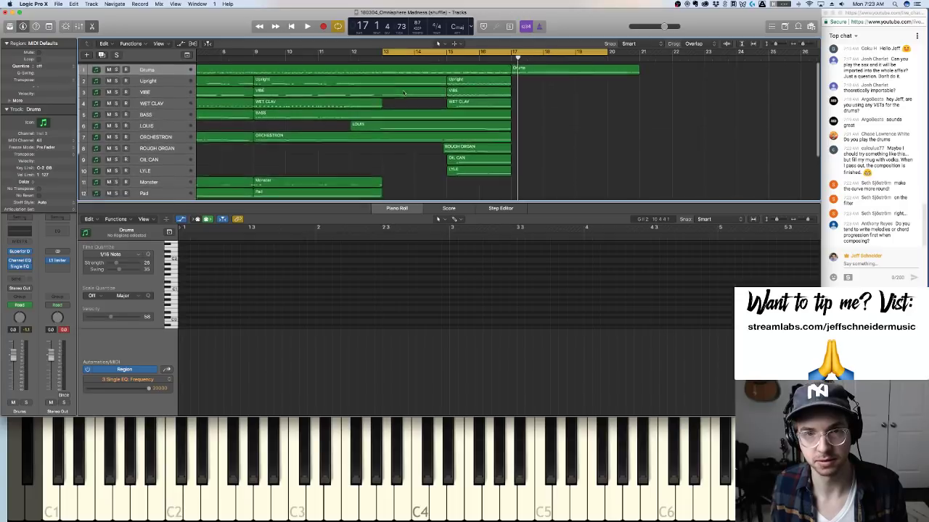
key(a)
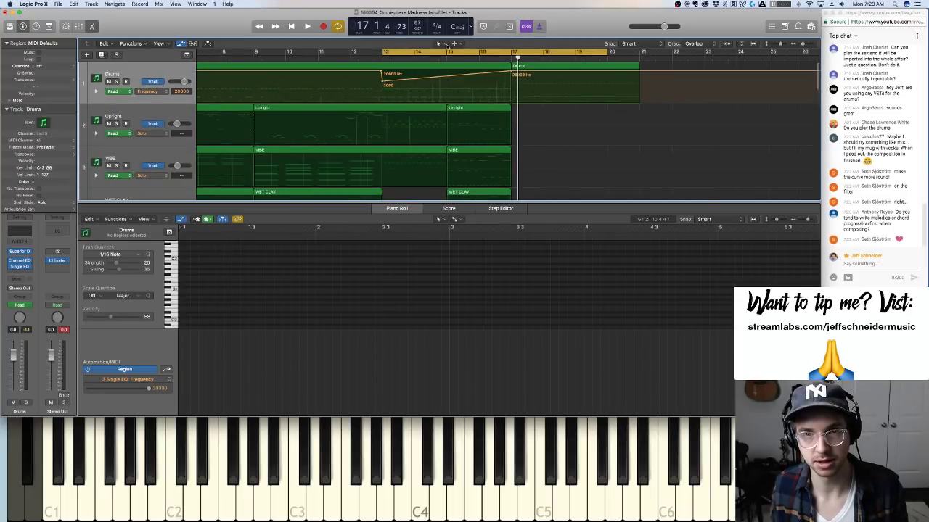
click(453, 44)
click(478, 157)
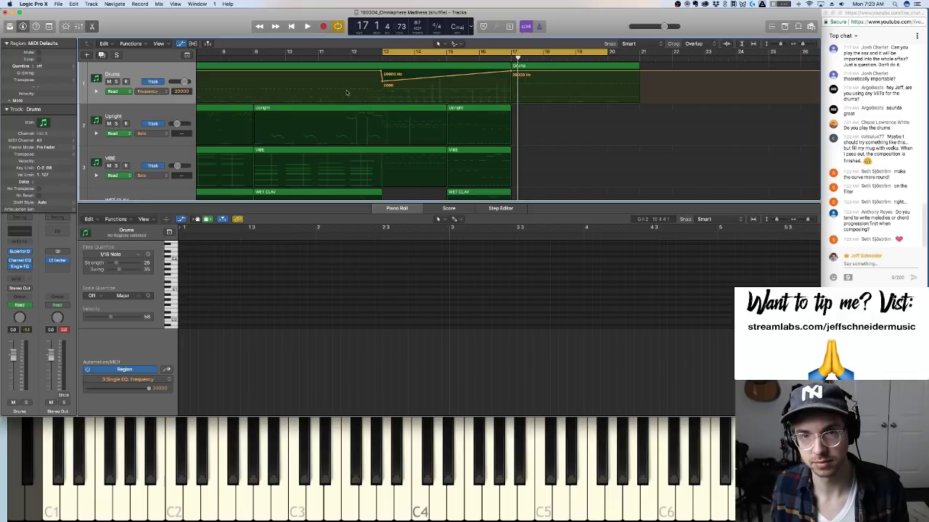
Lower the Drums filter sweep's start at bar 13 to about 1600 Hz, bend its ramp downward into a curve, and audition it
drag(448, 77, 450, 78)
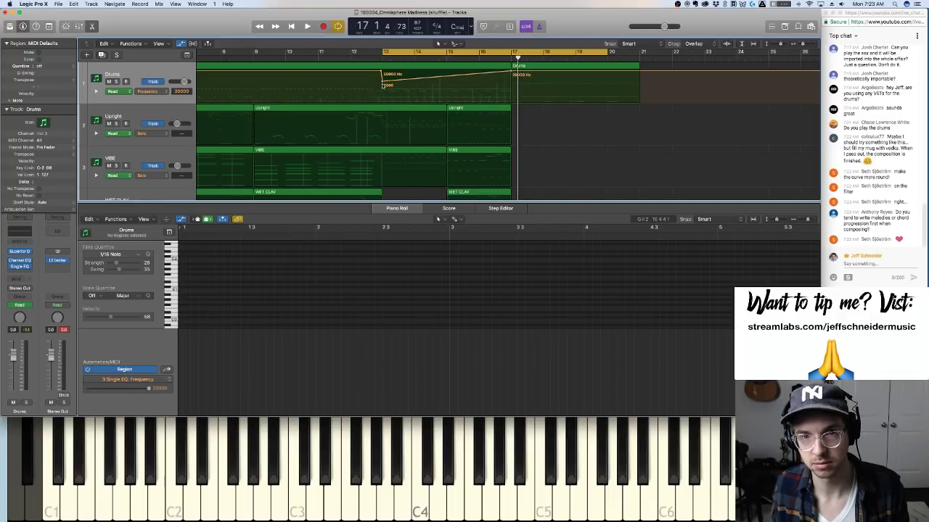
drag(382, 84, 383, 81)
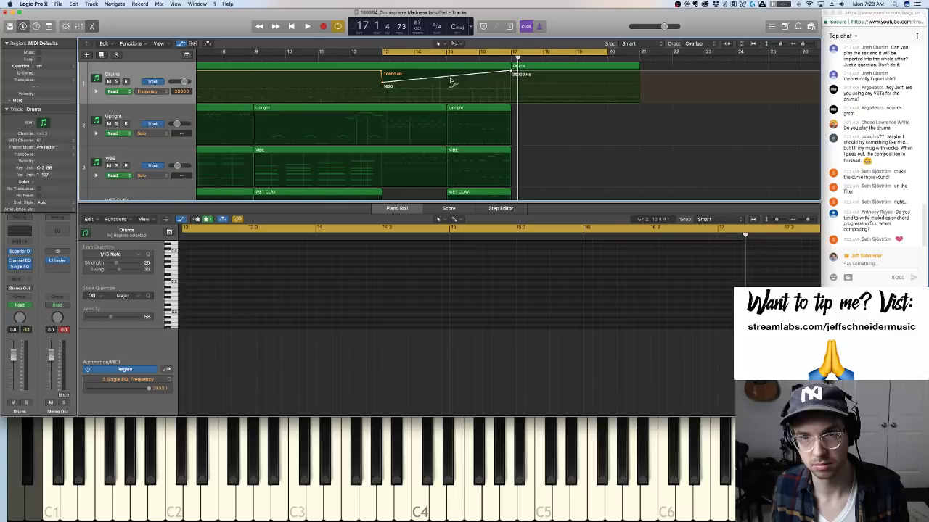
drag(450, 80, 448, 89)
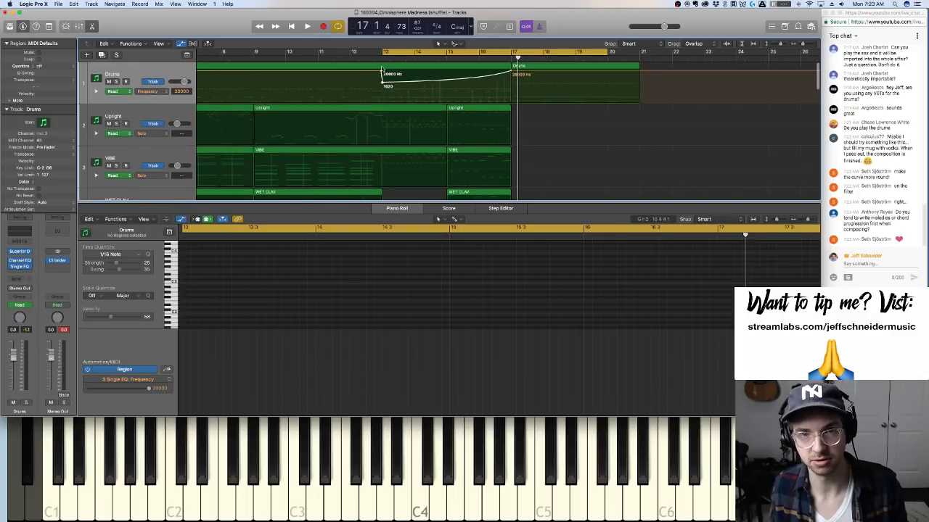
key(space)
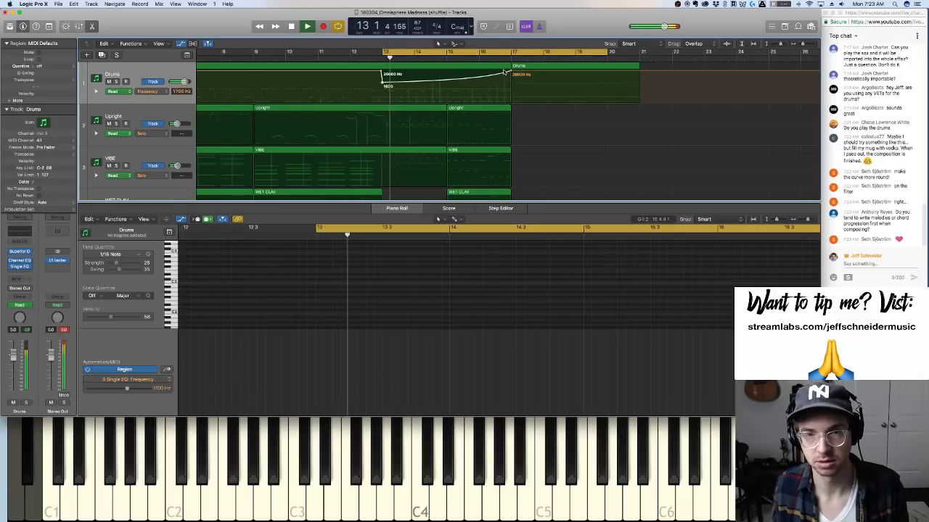
key(space)
Hide the automation and, while auditioning, reduce the Clean_Downsweep region's gain to about -12.8 dB and its track volume to -13.2 dB
scroll(372, 180, down, 8)
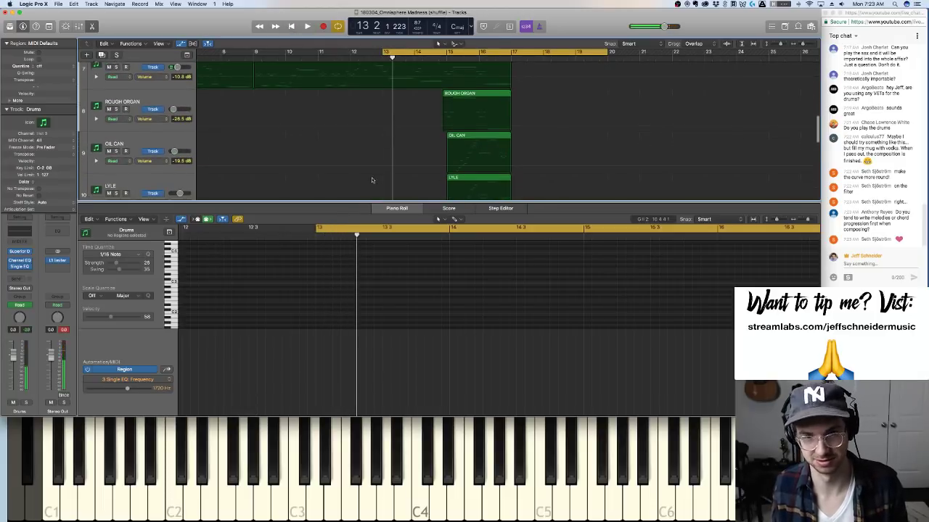
scroll(371, 180, down, 5)
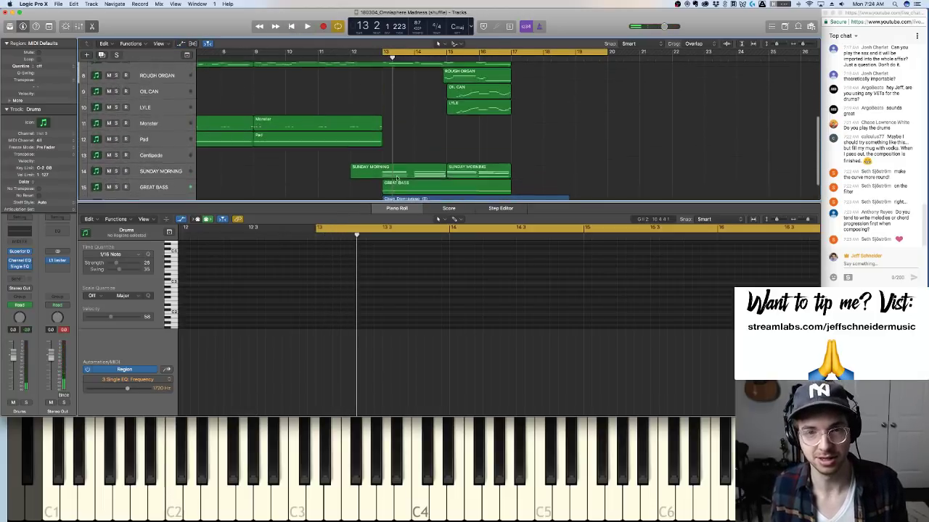
scroll(397, 178, down, 3)
click(398, 177)
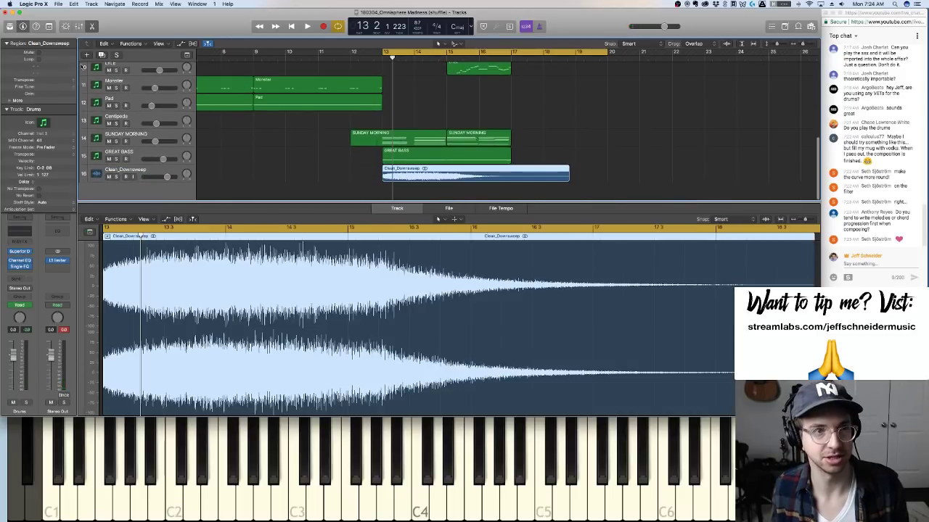
drag(50, 95, 50, 116)
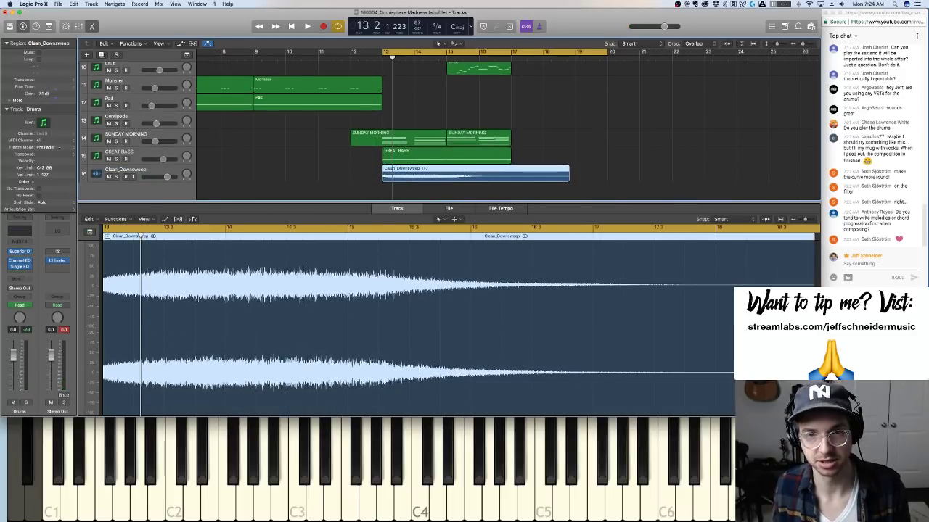
key(space)
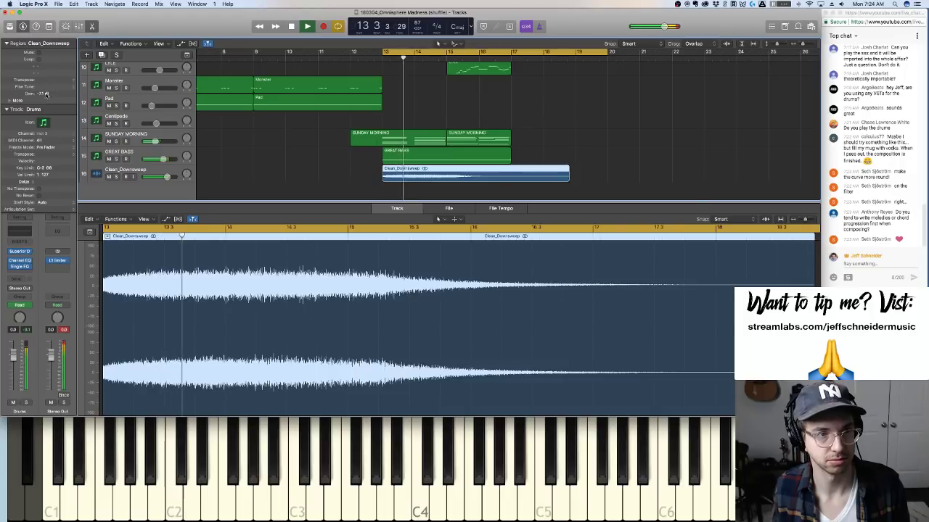
drag(45, 95, 46, 148)
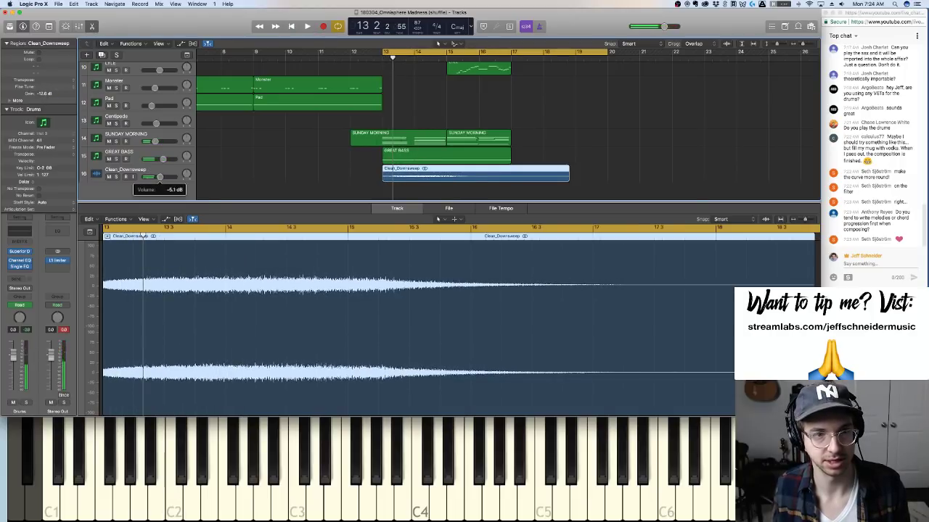
drag(160, 176, 153, 176)
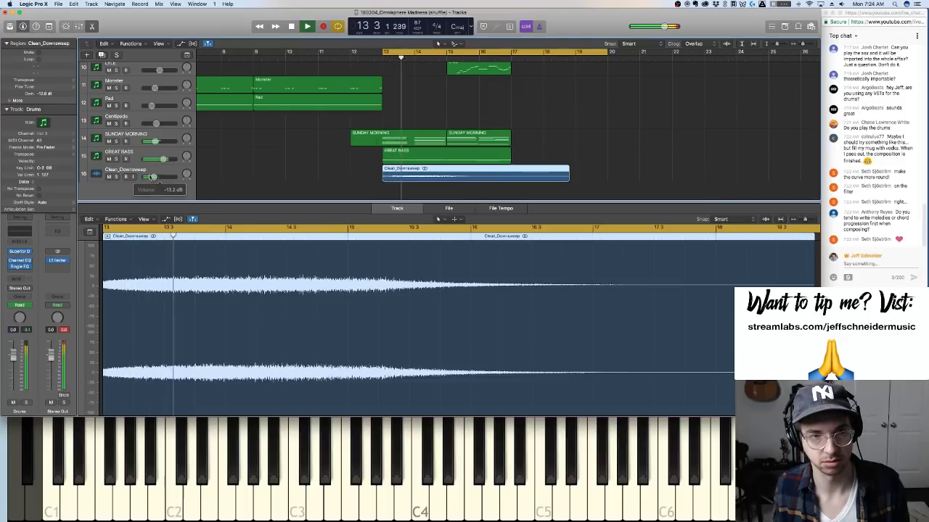
key(space)
Insert the Waves OneKnob Pumper (s) plug-in on the Clean_Downsweep track, audition it, and close its window
click(132, 177)
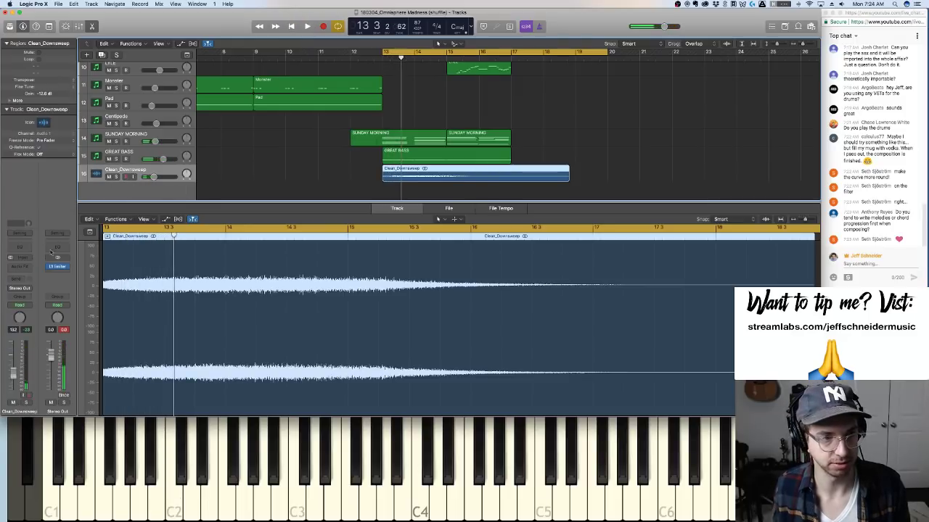
click(28, 269)
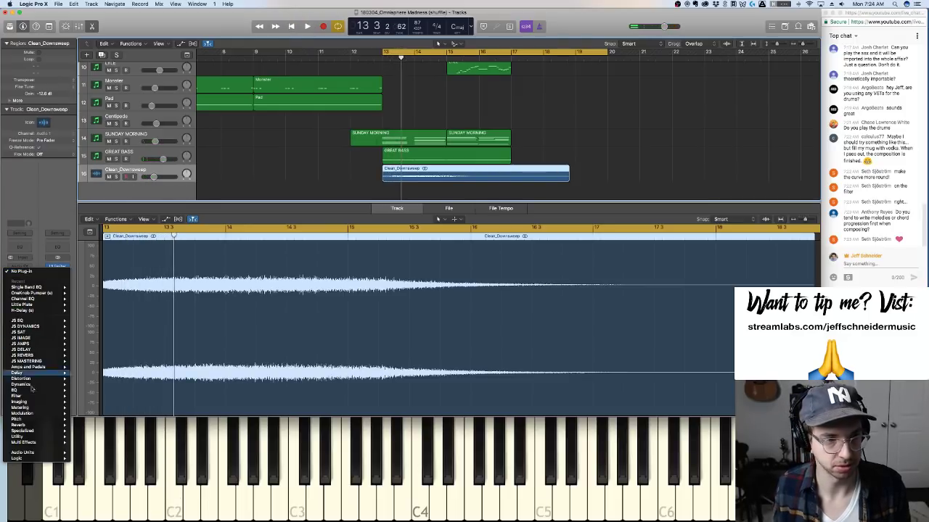
mouse_move(36, 454)
mouse_move(148, 514)
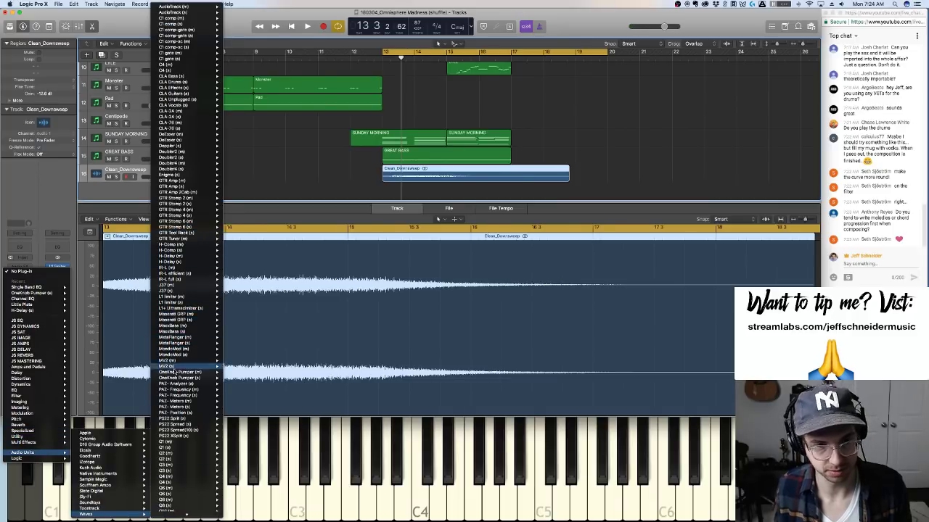
click(237, 379)
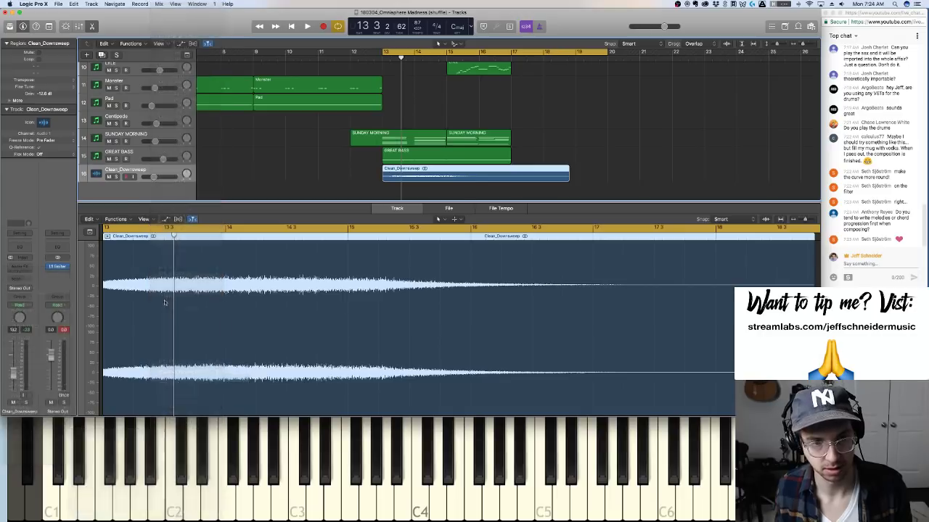
key(space)
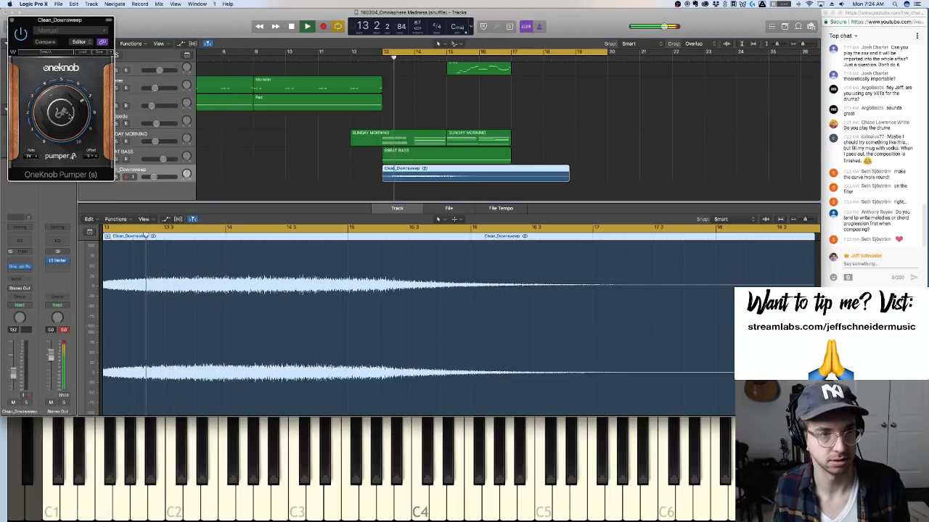
drag(69, 114, 69, 114)
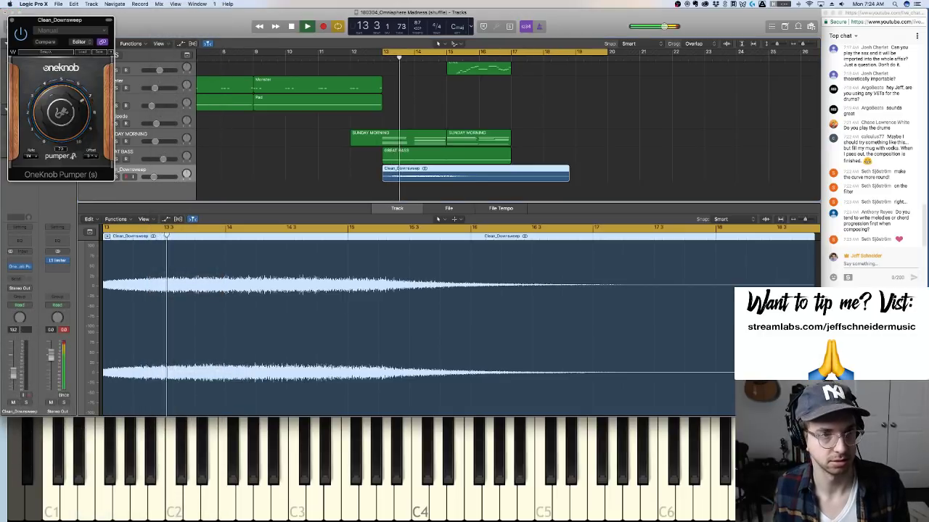
click(11, 20)
Reduce the Clean_Downsweep region's gain further to about -18.7 dB and audition the cycle
key(space)
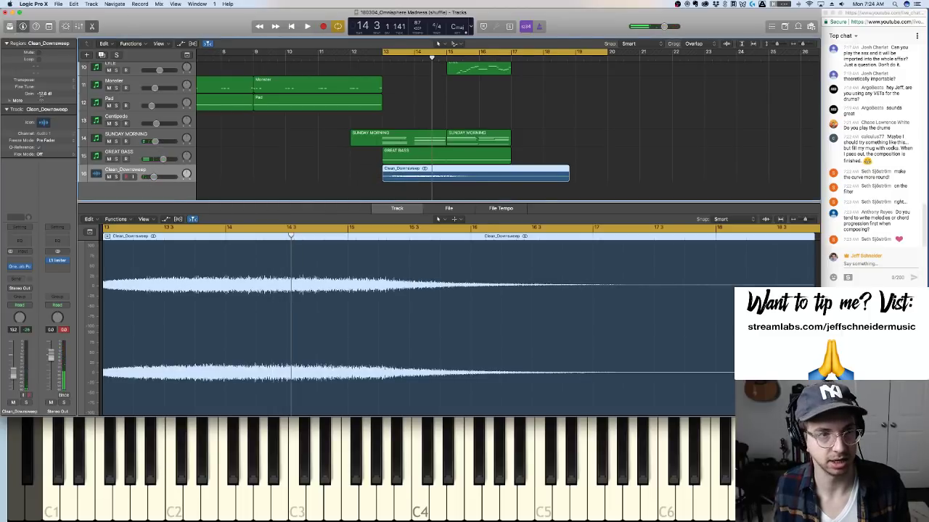
drag(46, 93, 46, 102)
key(space)
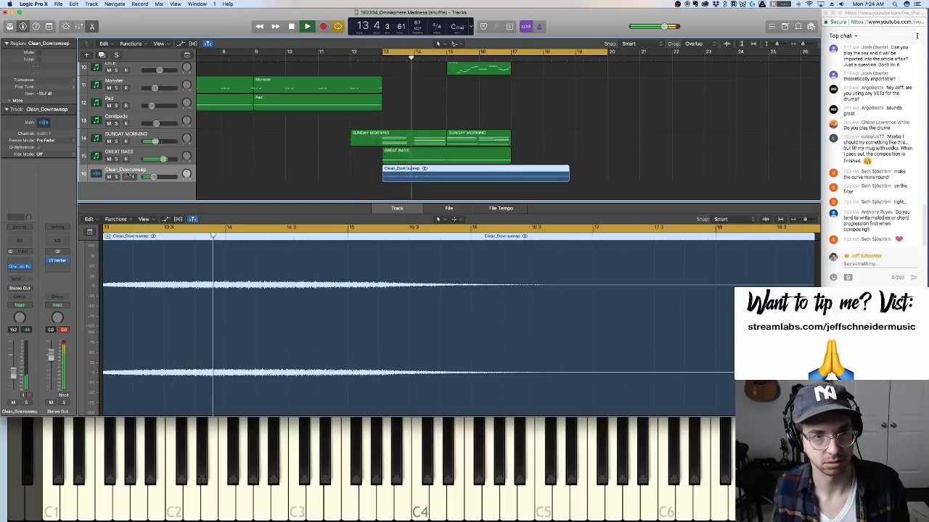
Insert the stereo version of the Waves MondoMod (s) plug-in after OneKnob Pumper on the Clean_Downsweep track and start playback
click(28, 268)
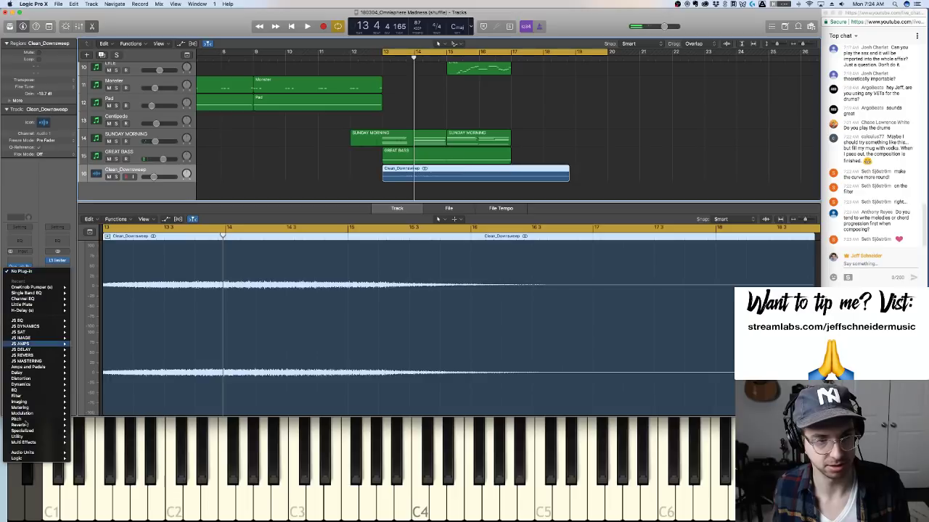
mouse_move(32, 455)
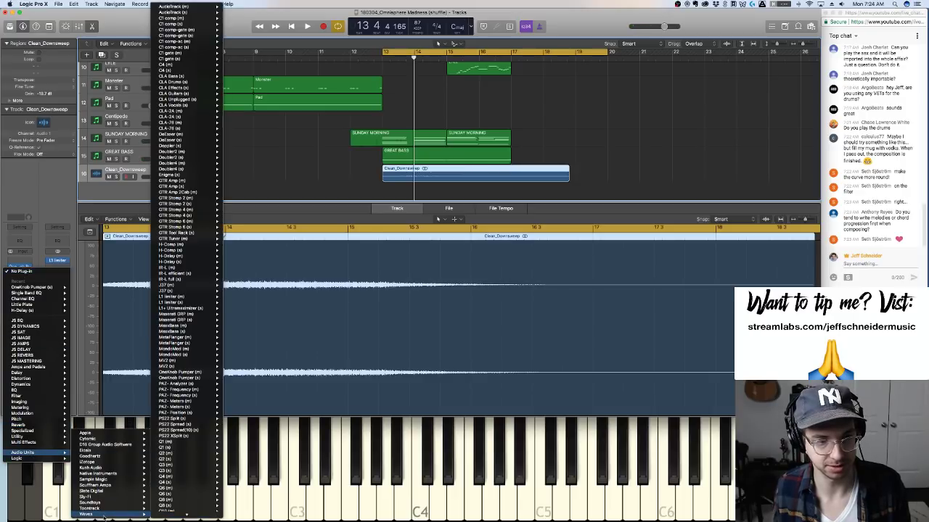
mouse_move(105, 514)
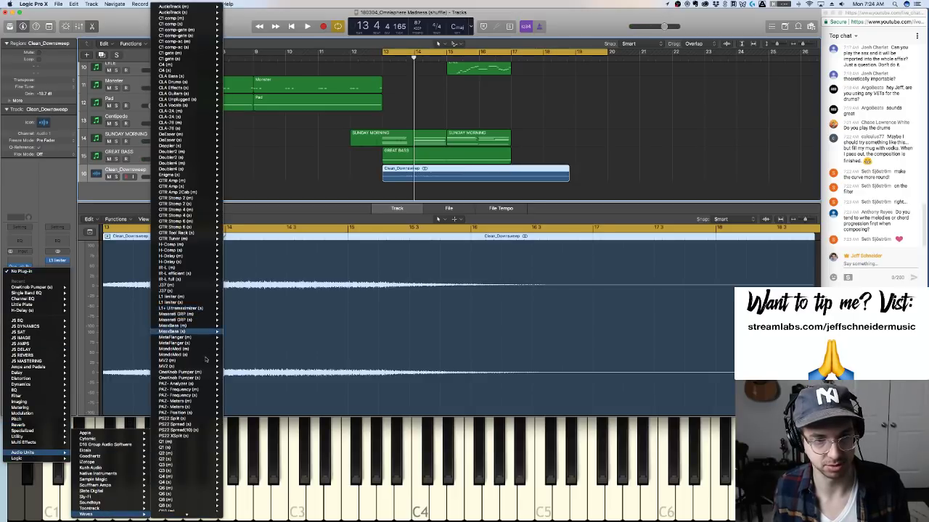
mouse_move(192, 356)
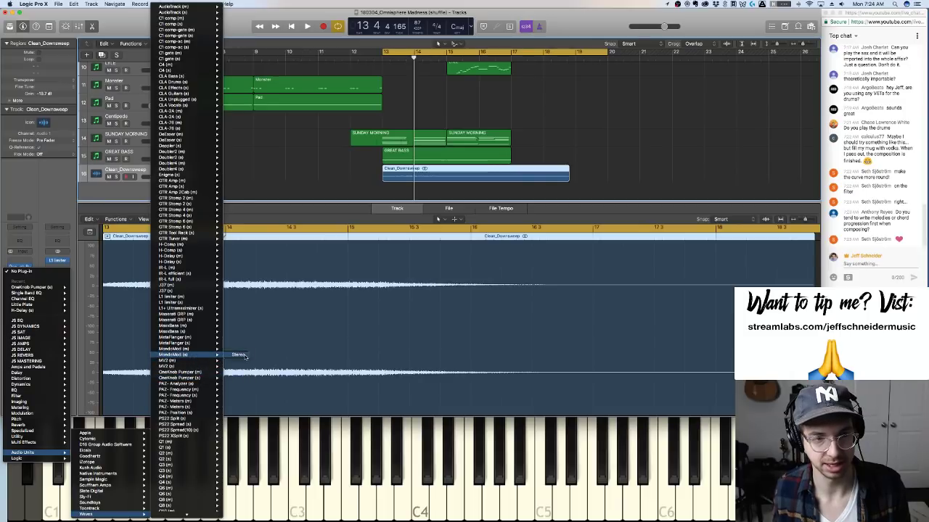
click(239, 354)
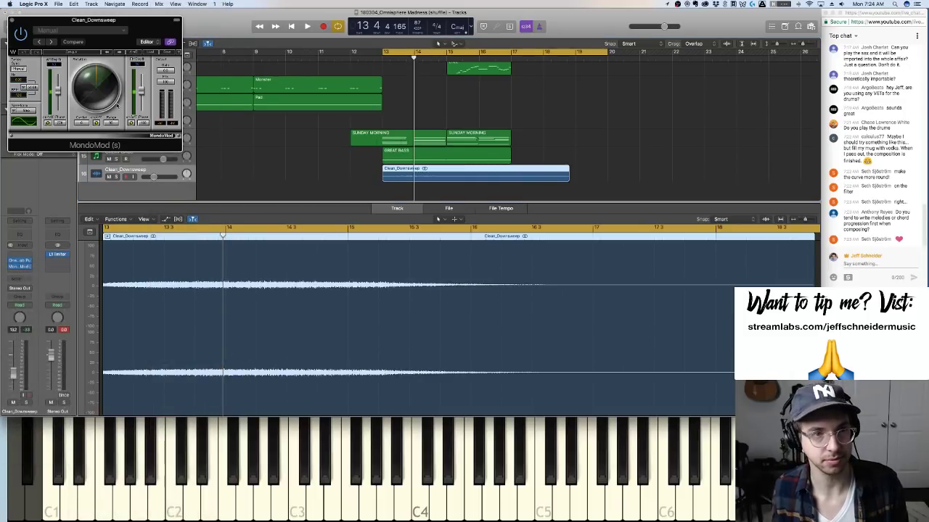
key(space)
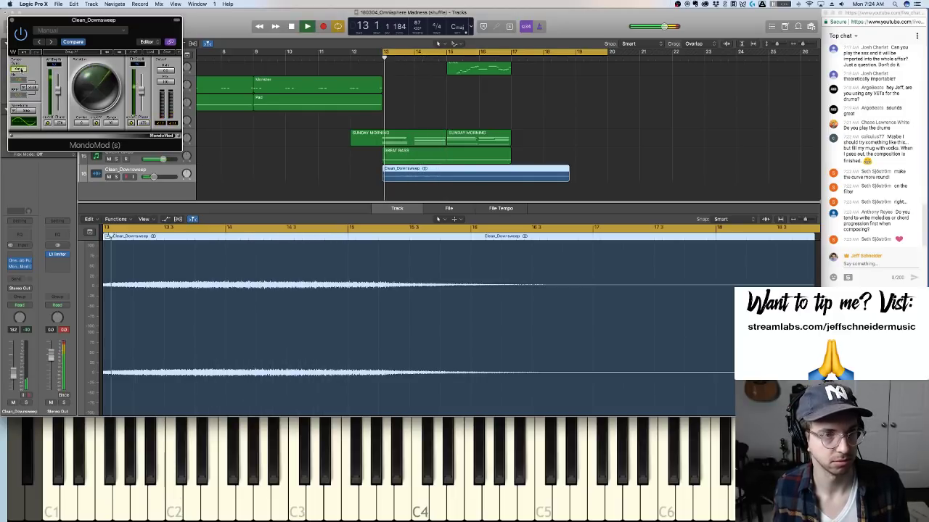
Set MondoMod's tempo-sync multiplier to x0.5, audition the modulated downsweep, stop playback, and hide the plug-in window
click(28, 88)
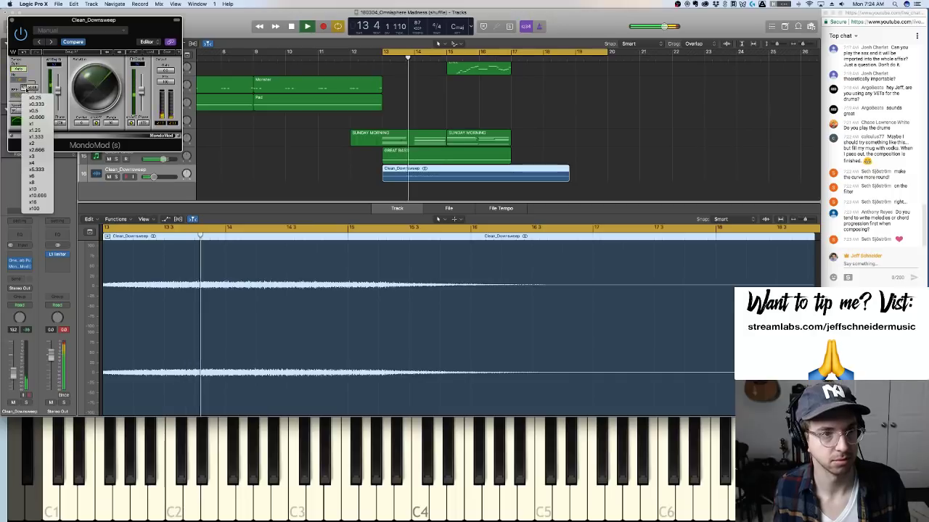
click(48, 111)
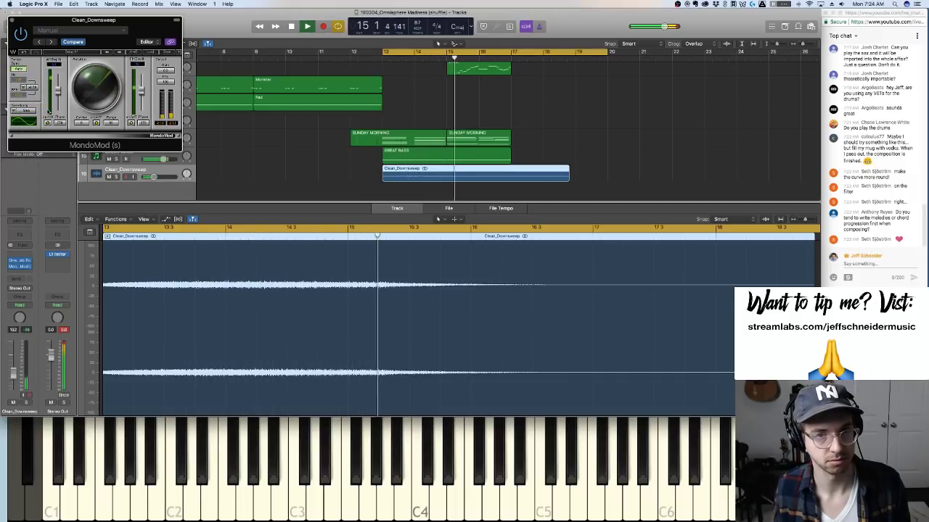
key(shift+space)
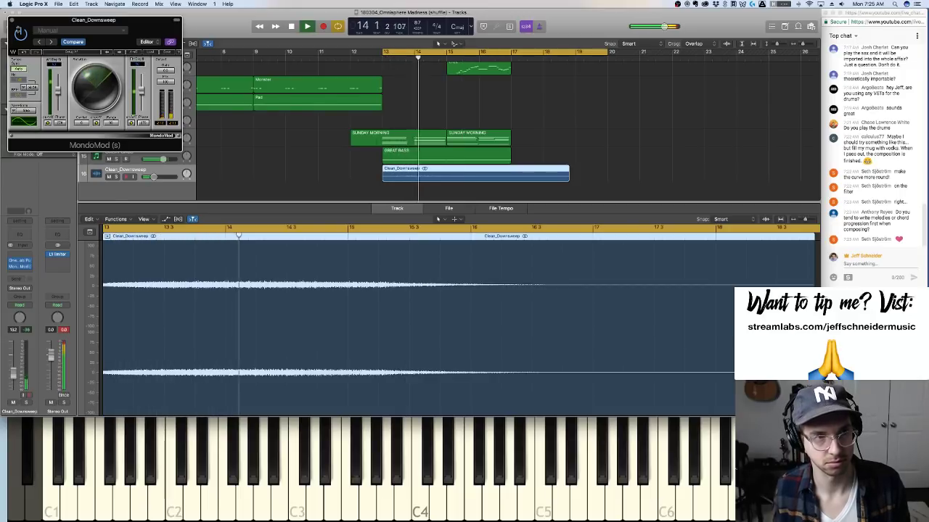
key(space)
key(v)
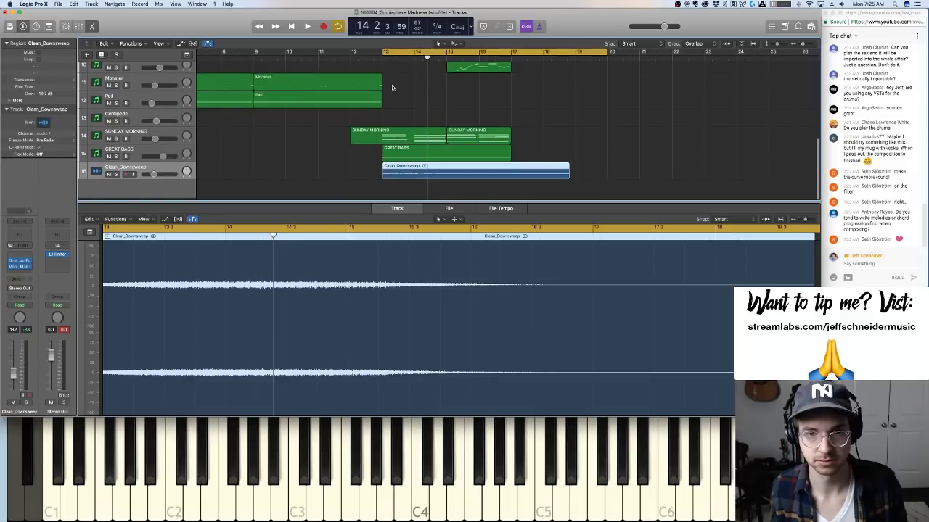
Turn off cycle mode and audition the transition from about bar 11
key(space)
scroll(392, 87, up, 2)
scroll(393, 87, down, 3)
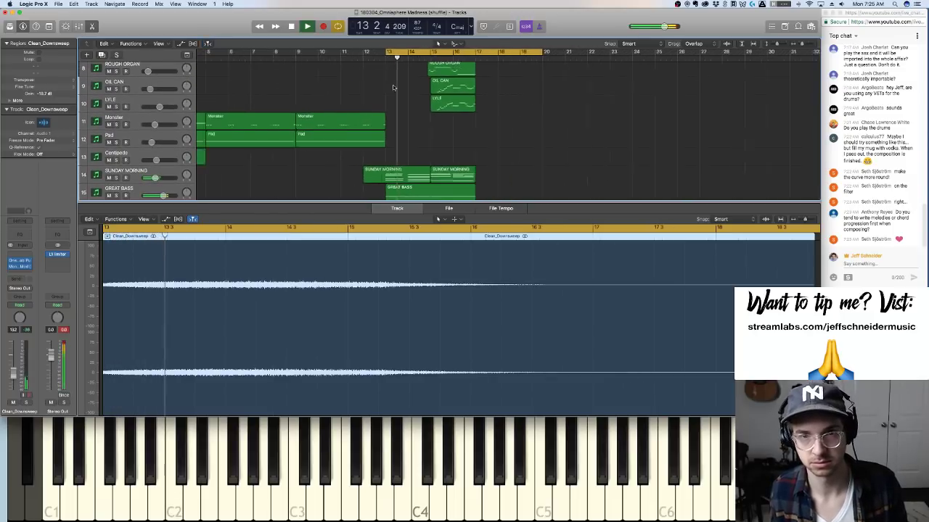
key(c)
click(350, 58)
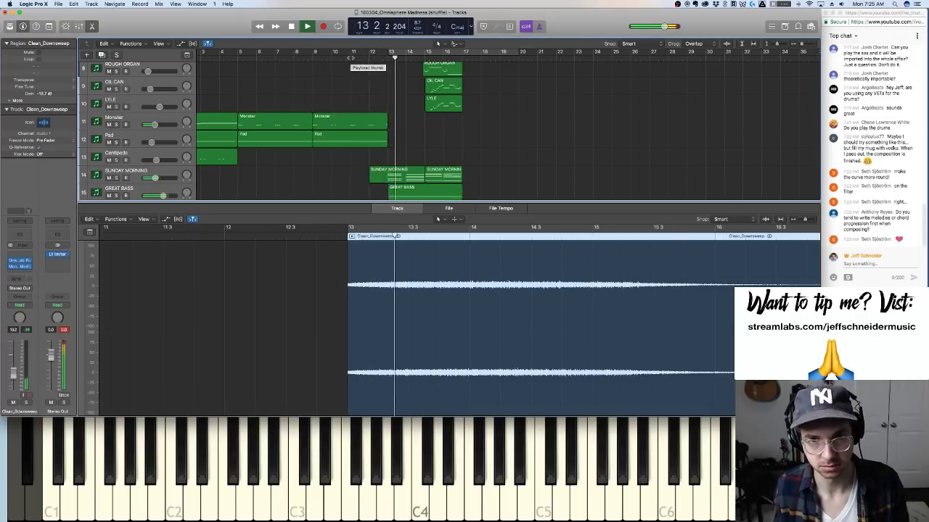
Lower the Clean_Downsweep track's volume to -16.0 dB while the song plays through bar 17
scroll(402, 144, up, 3)
scroll(402, 143, up, 3)
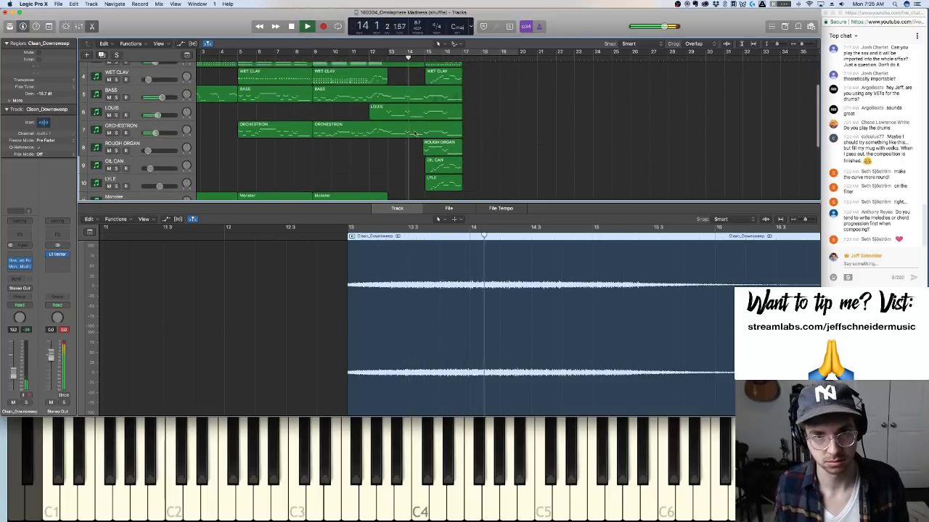
scroll(160, 160, down, 8)
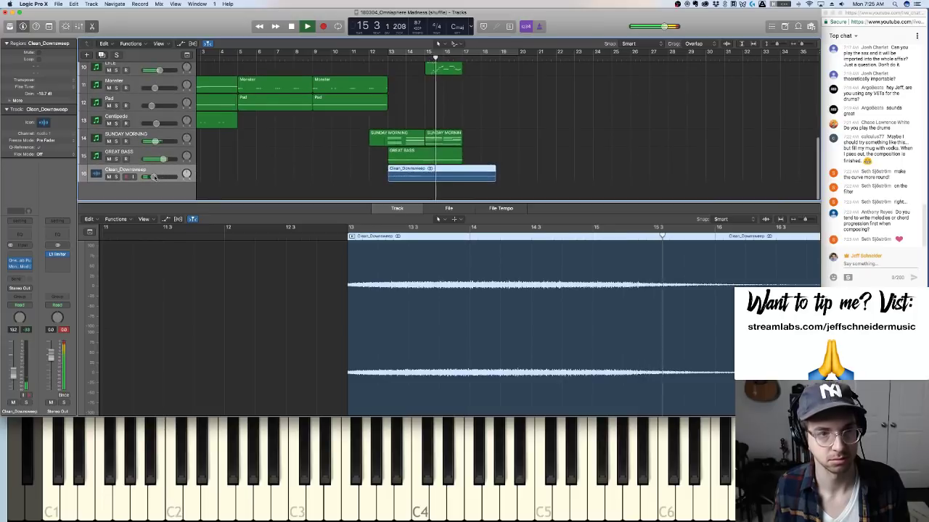
mouse_move(150, 176)
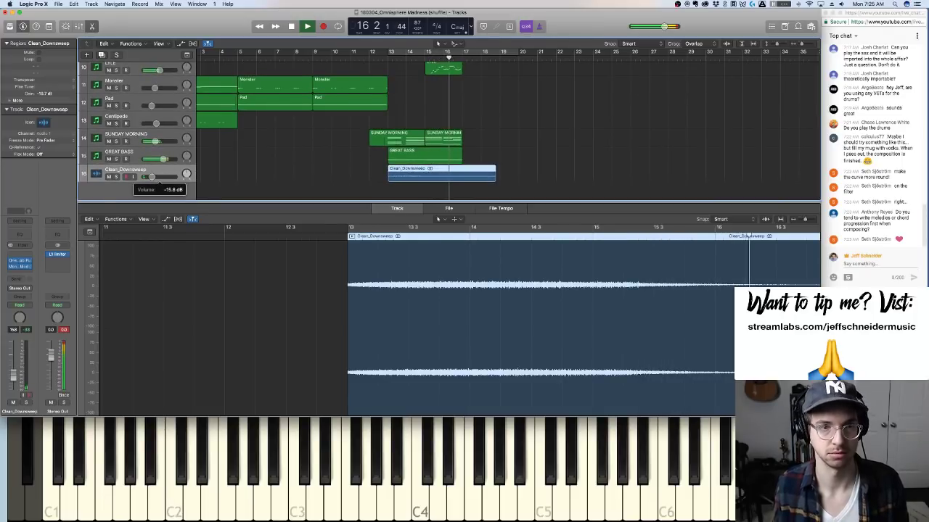
scroll(355, 158, up, 9)
scroll(355, 158, down, 3)
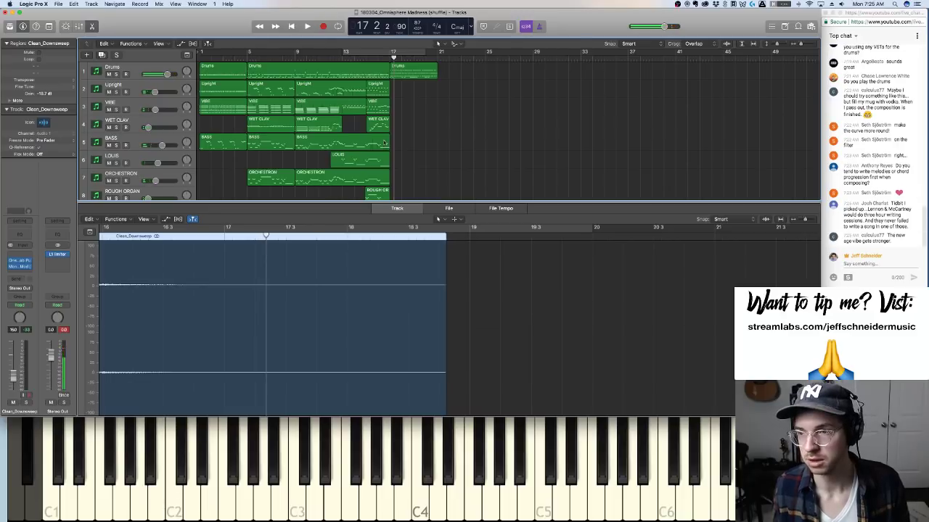
Play the transition from bar 13, set the LOUIS track's volume to -5.7 dB, and raise the BASS track's volume slightly
scroll(385, 143, right, 2)
scroll(363, 140, left, 2)
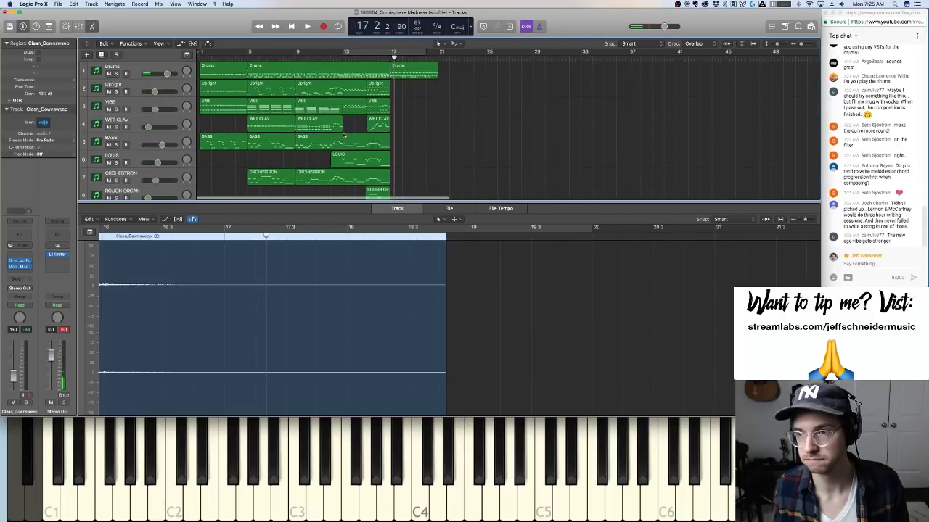
click(346, 58)
key(space)
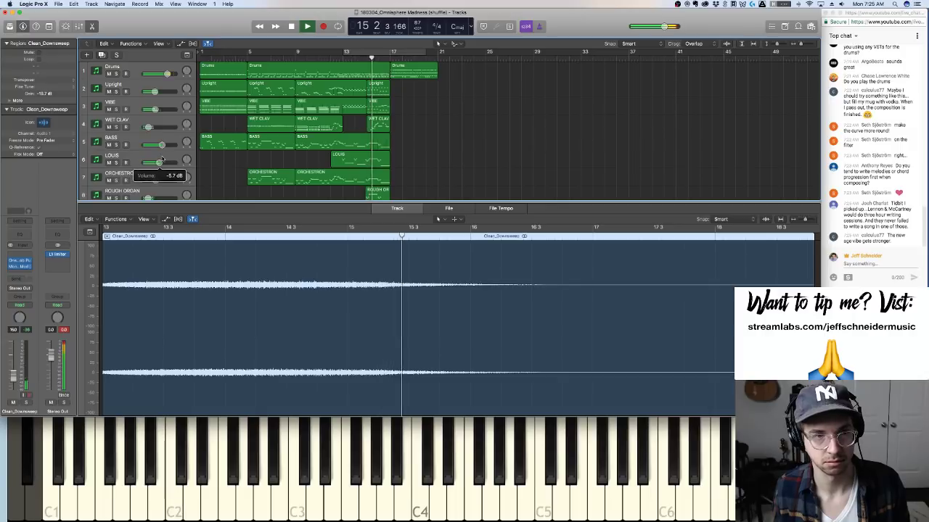
mouse_move(175, 142)
drag(175, 142, 177, 142)
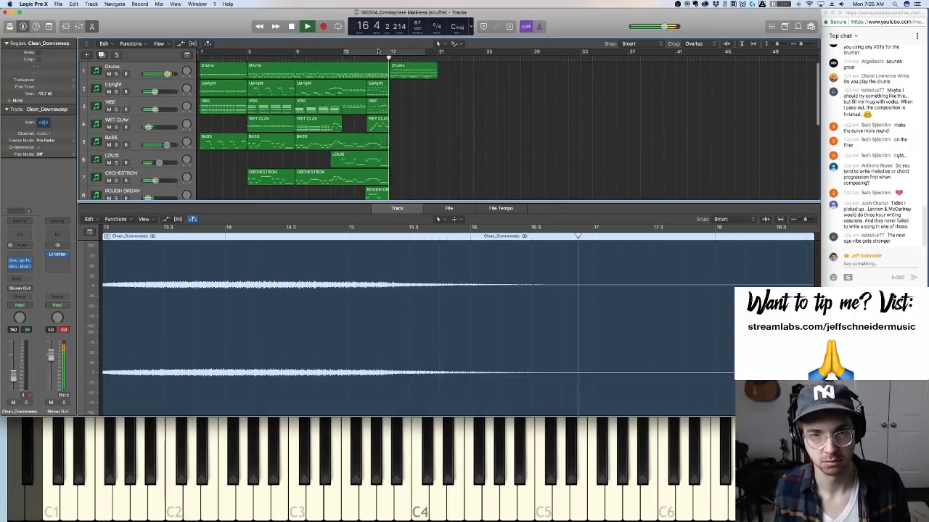
key(space)
While auditioning from about bar 11, raise the Stereo Out L1 limiter's threshold slightly and close its window
scroll(387, 76, down, 2)
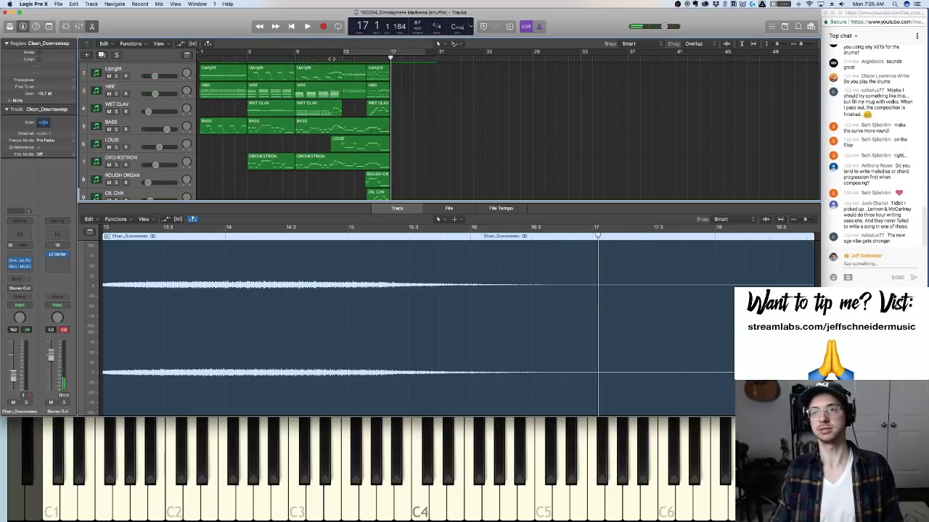
click(323, 58)
key(space)
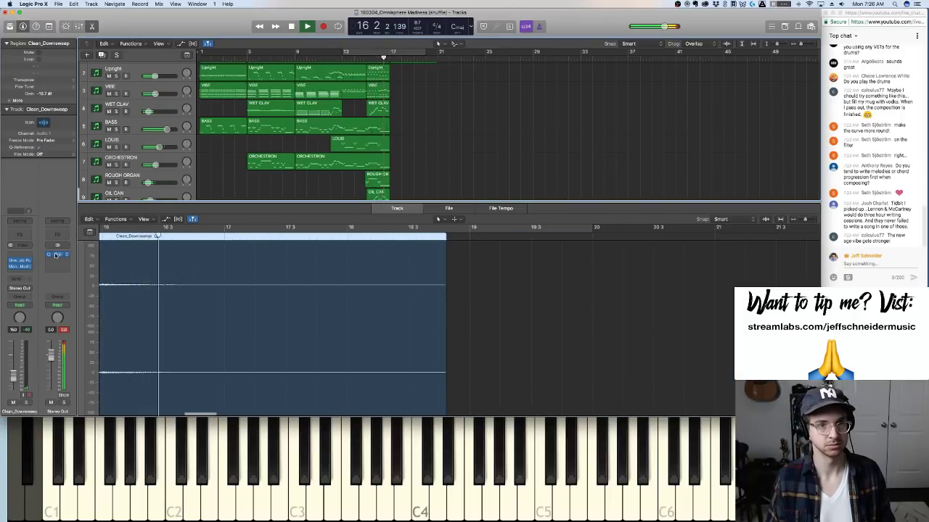
click(58, 254)
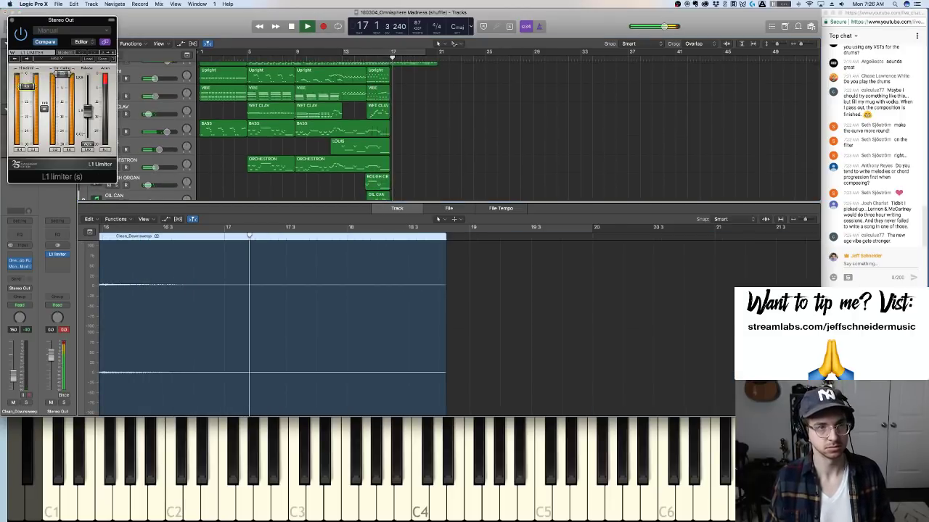
drag(28, 88, 28, 85)
key(super+w)
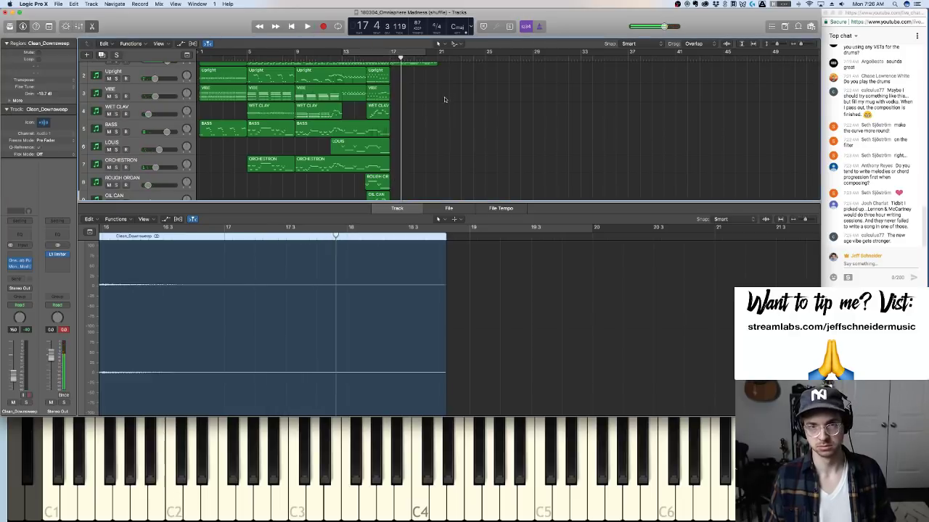
Audition the end of the section from bar 16 into bar 17
scroll(443, 99, up, 2)
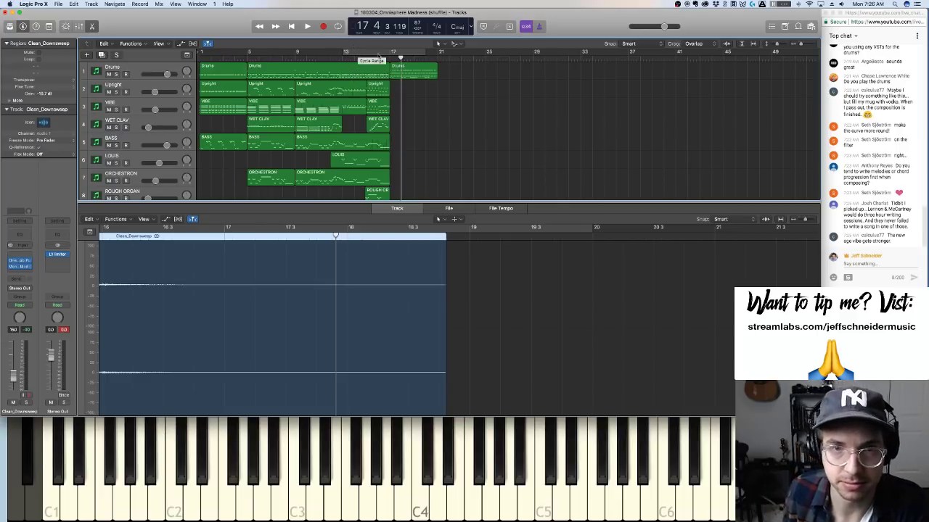
click(378, 59)
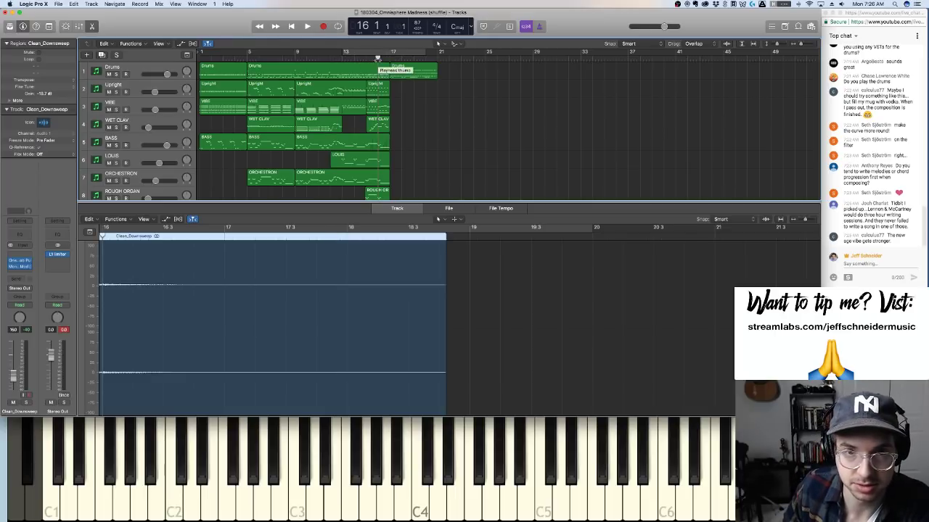
key(space)
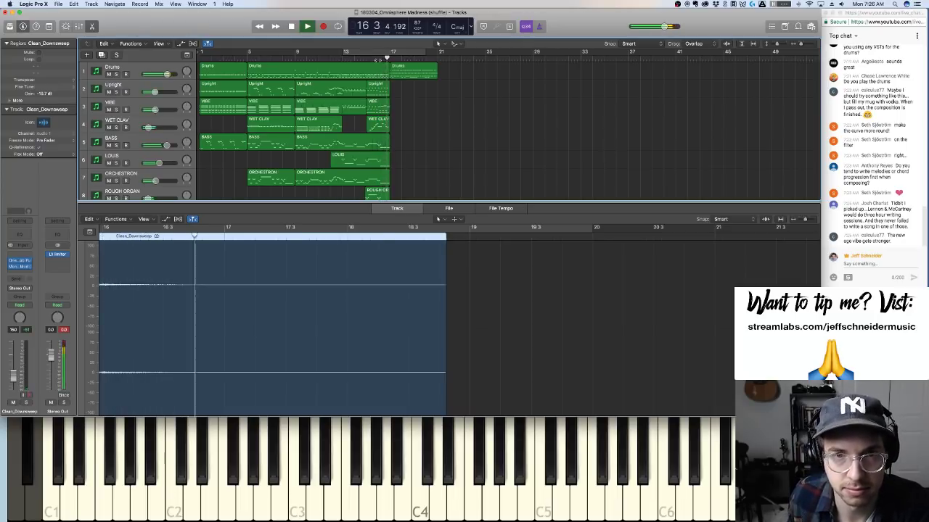
key(space)
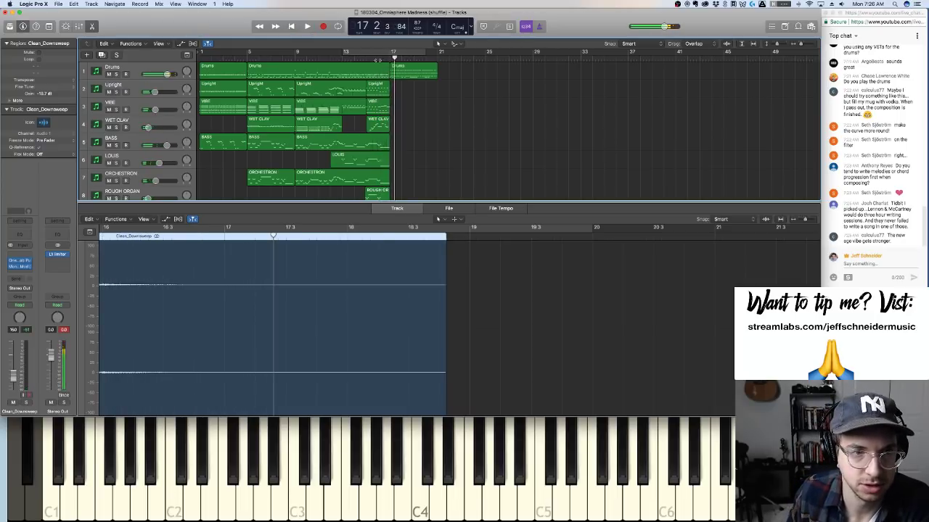
Select the LOUIS track and audition the cycle range starting at bar 13
click(149, 155)
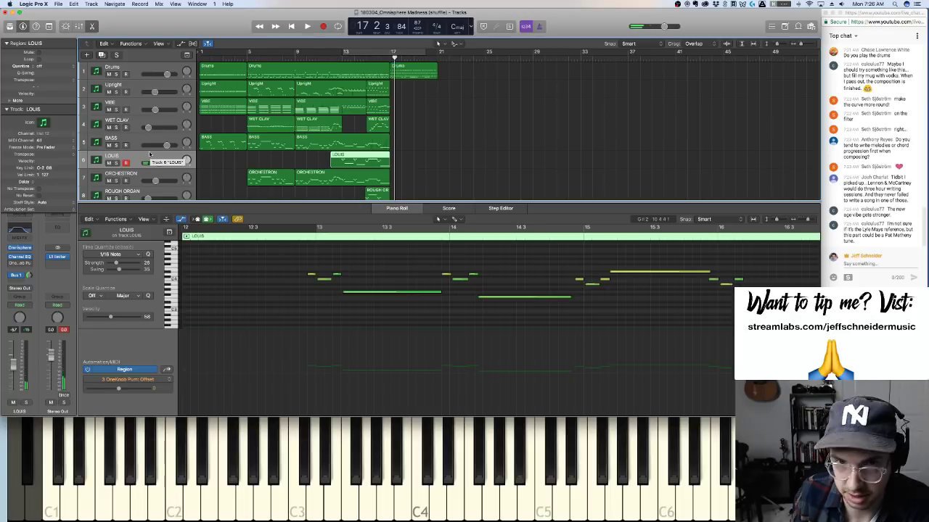
scroll(150, 153, right, 2)
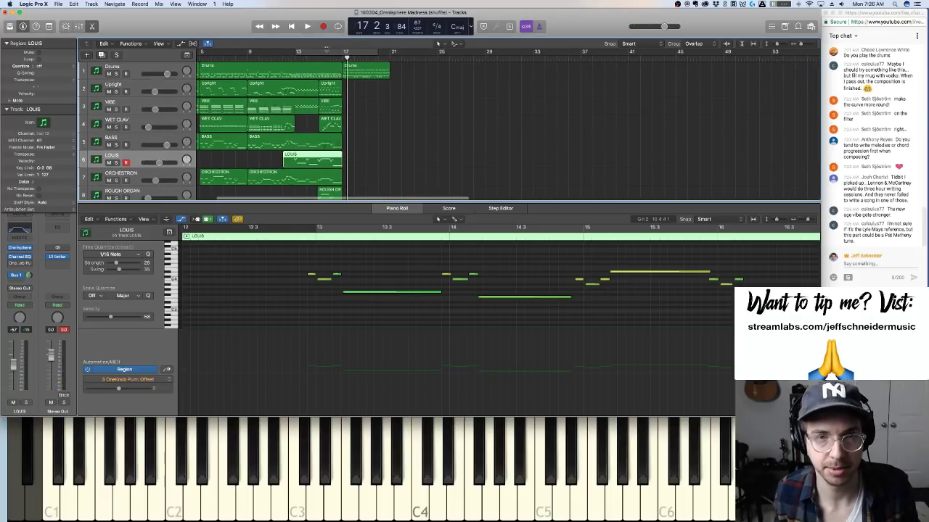
click(323, 50)
key(space)
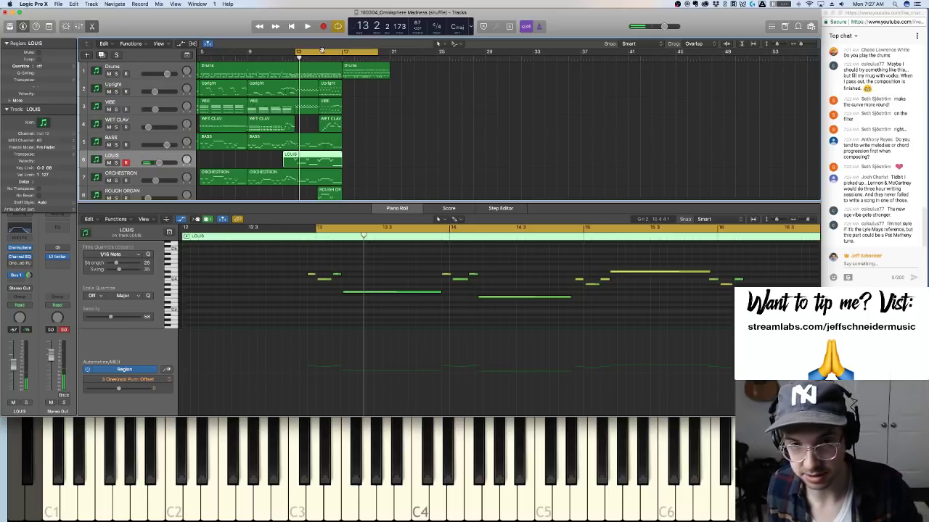
Replace the cycle range with a new one running from bar 17 to bar 29
click(327, 54)
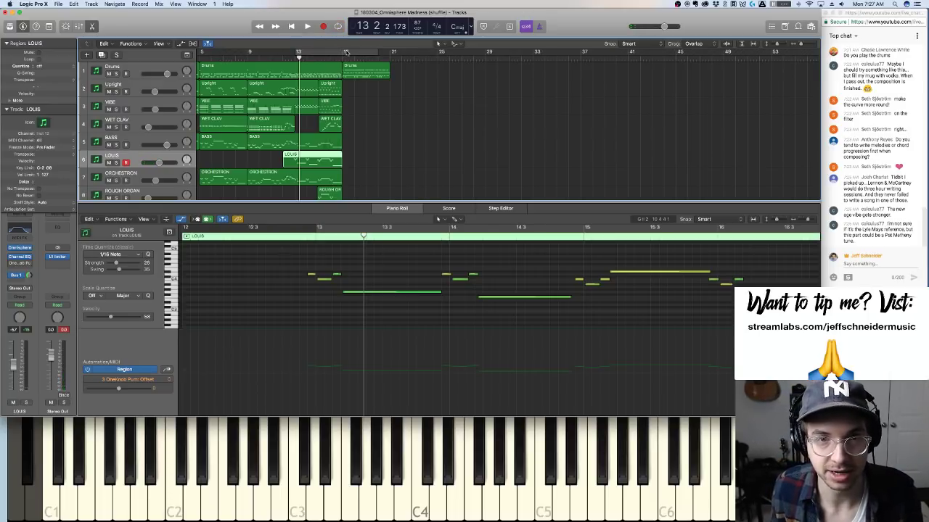
click(346, 52)
click(347, 52)
drag(346, 53, 486, 63)
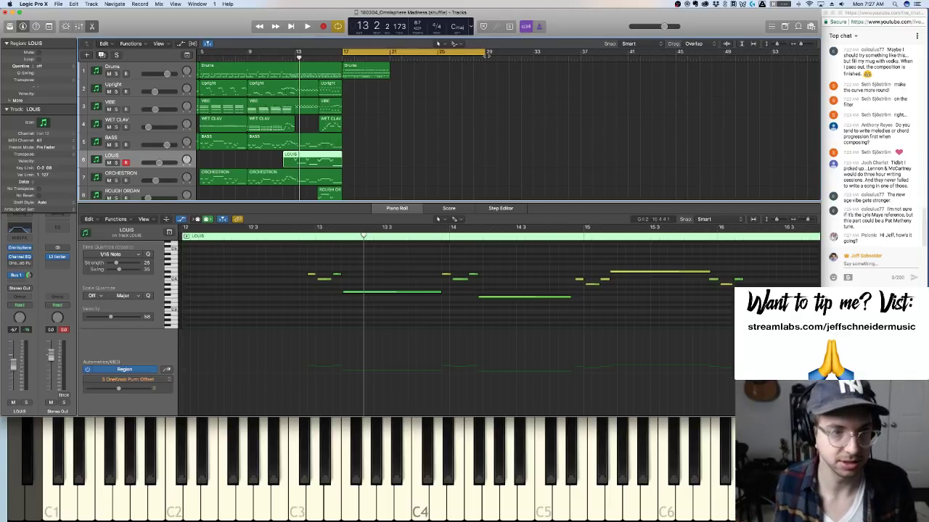
Record a new melody on the LYLE track from the pickup into bar 17 to about bar 19
scroll(127, 138, down, 5)
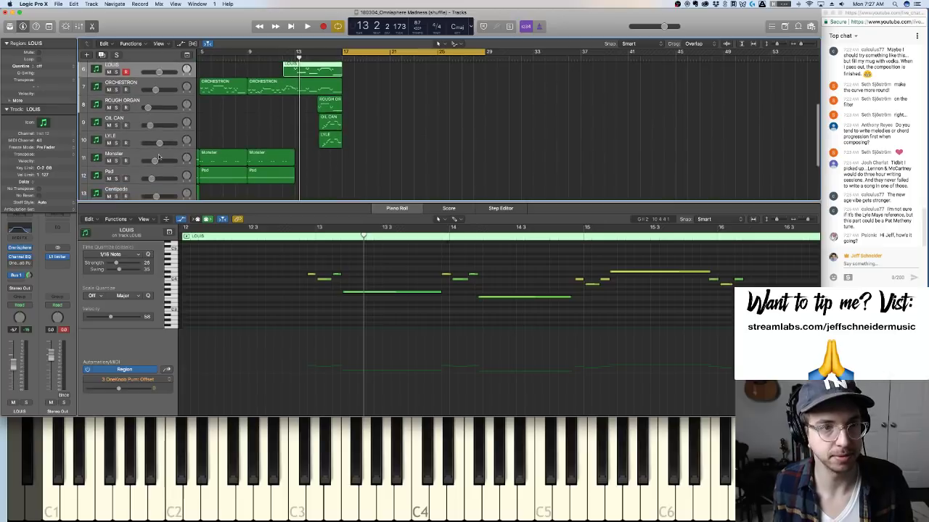
click(128, 138)
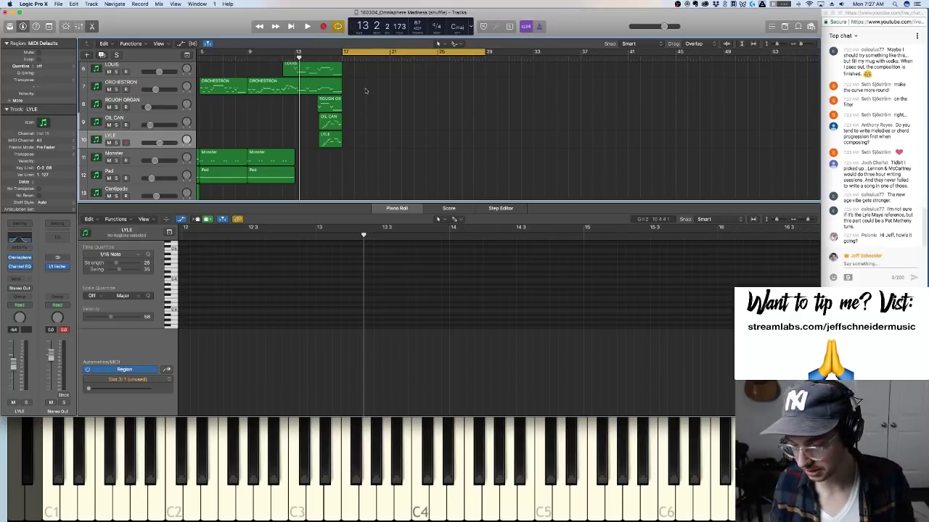
key(r)
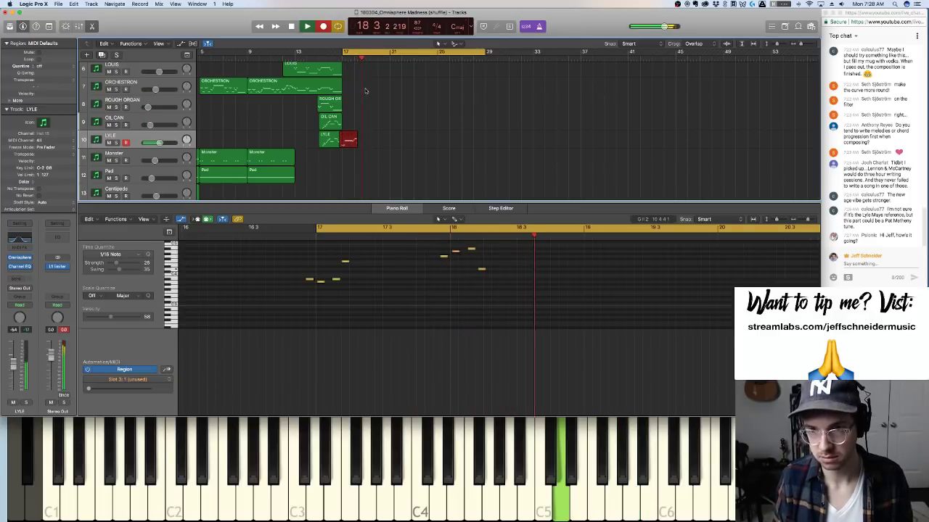
key(space)
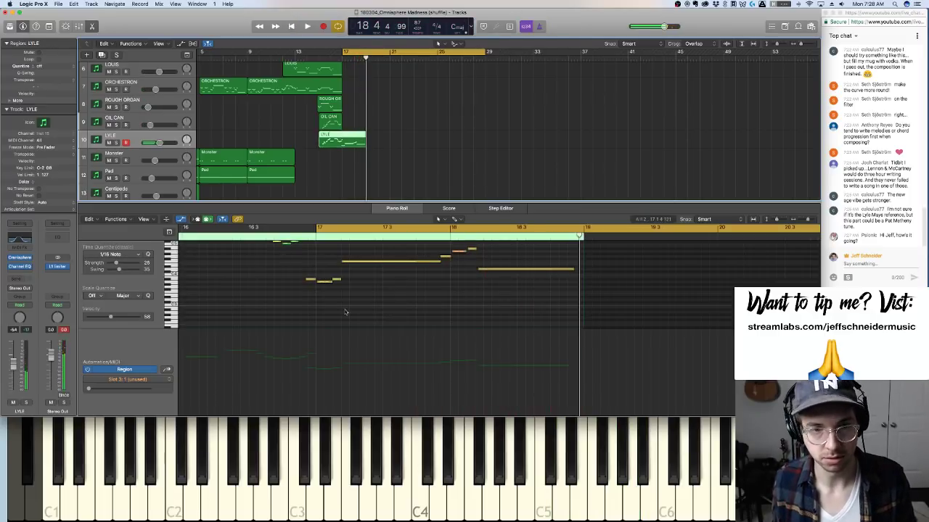
Select the newly recorded LYLE notes from bar 17 in the Piano Roll and audition the phrase
scroll(346, 312, up, 2)
drag(314, 288, 586, 358)
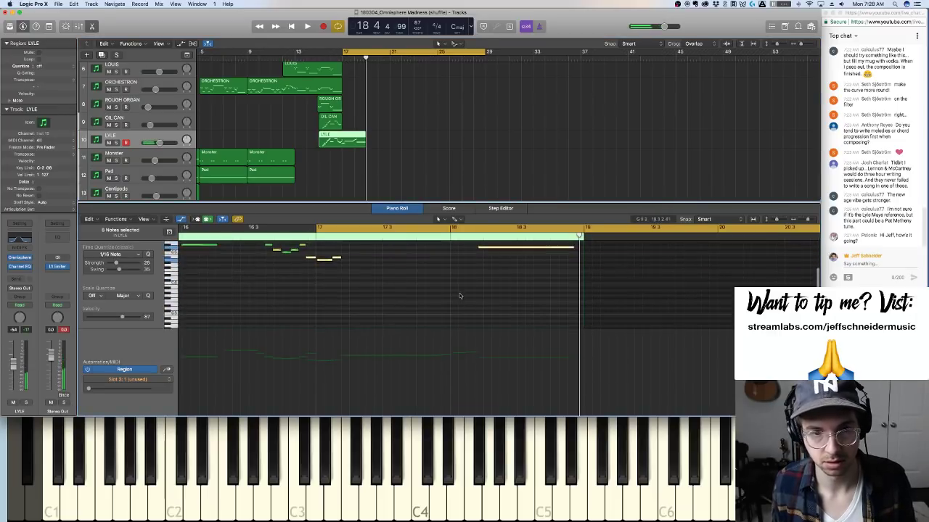
key(space)
scroll(434, 290, down, 1)
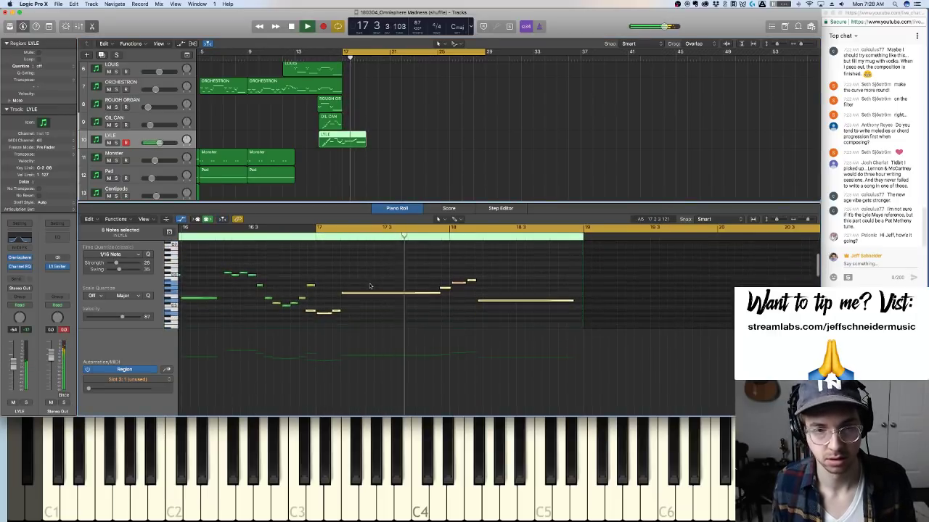
key(space)
key(super+Left)
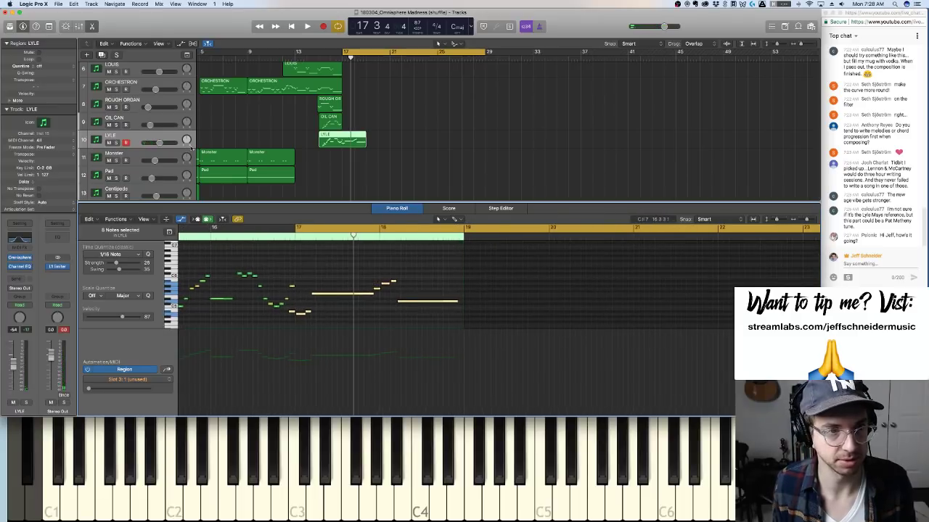
Extend the start of the cycle range back to bar 16 and audition the LYLE melody into bar 18
key(space)
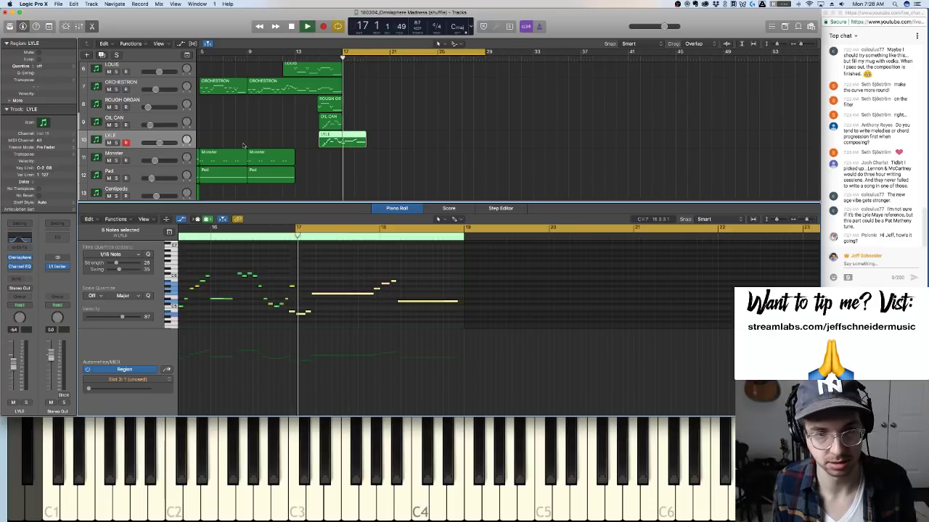
drag(296, 228, 218, 229)
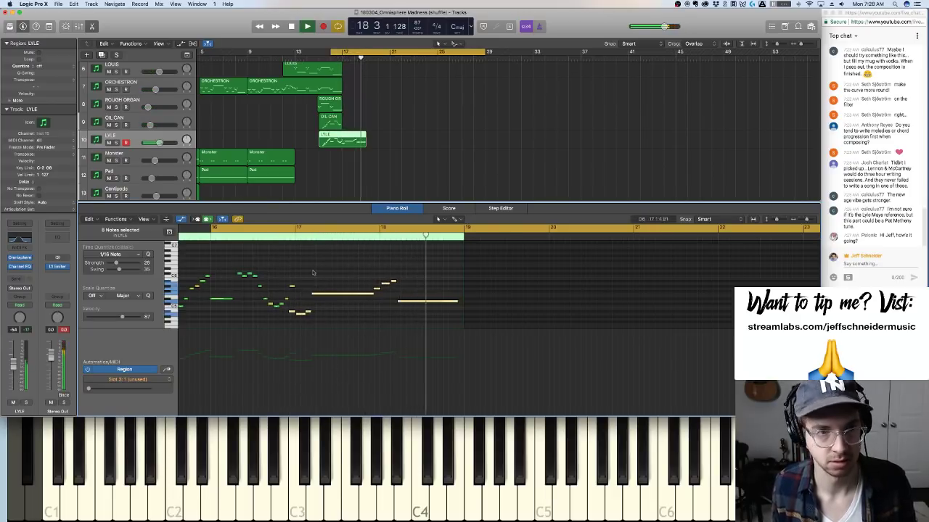
key(space)
Record a doubling of the new melody on the LOUIS track from bar 17 to about bar 19
scroll(137, 172, down, 4)
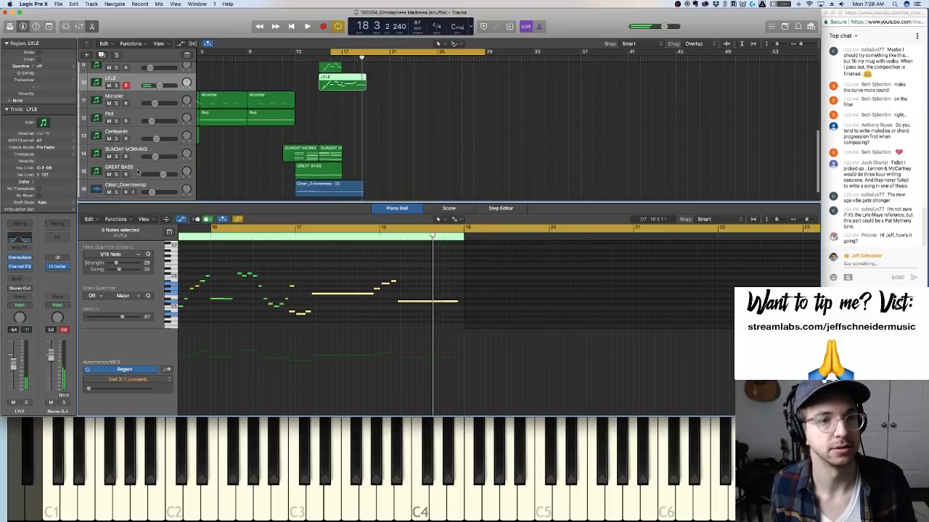
scroll(138, 172, up, 8)
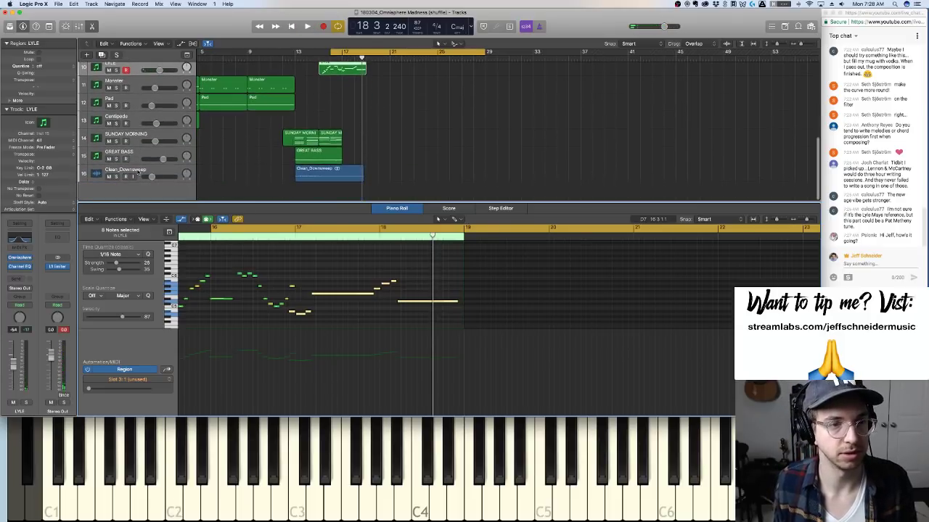
scroll(147, 167, up, 2)
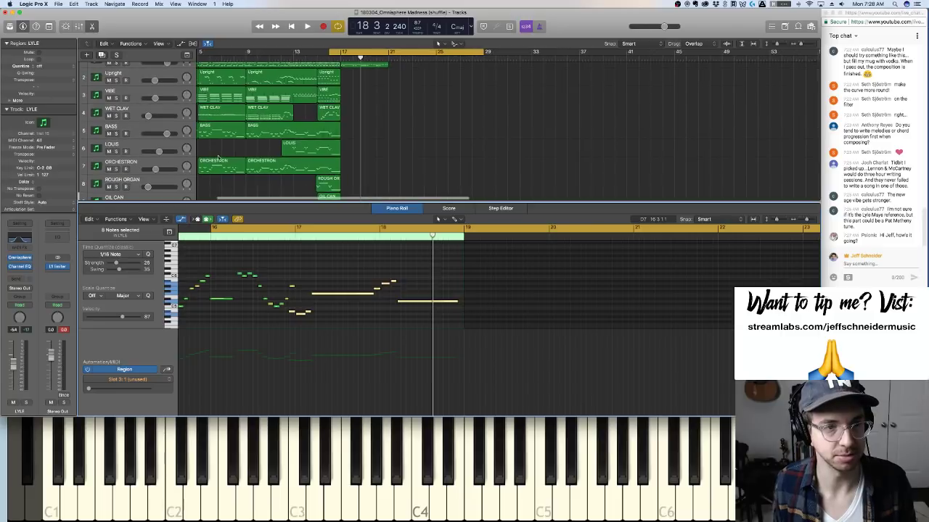
click(154, 147)
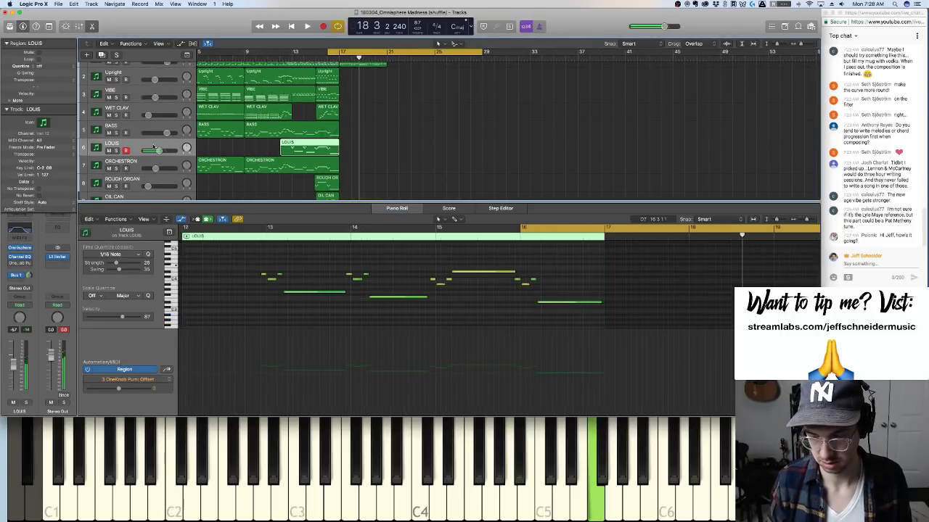
key(r)
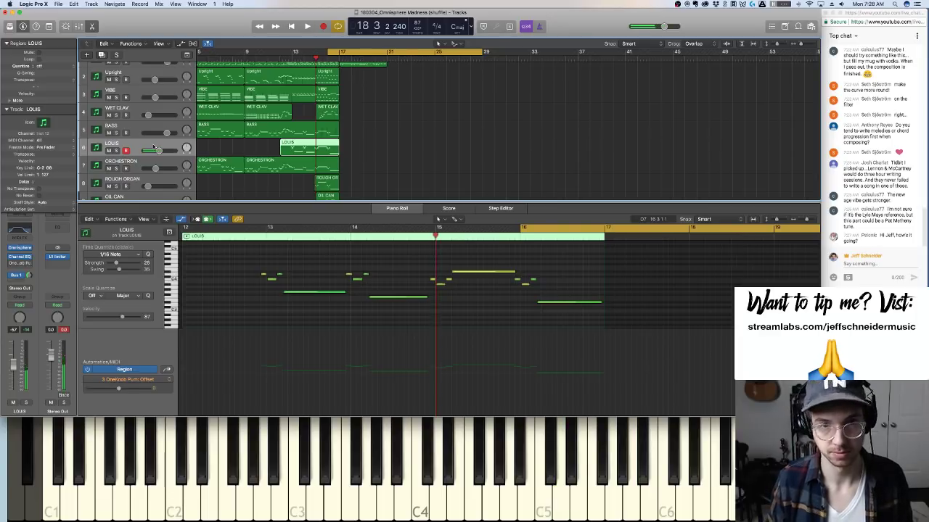
key(r)
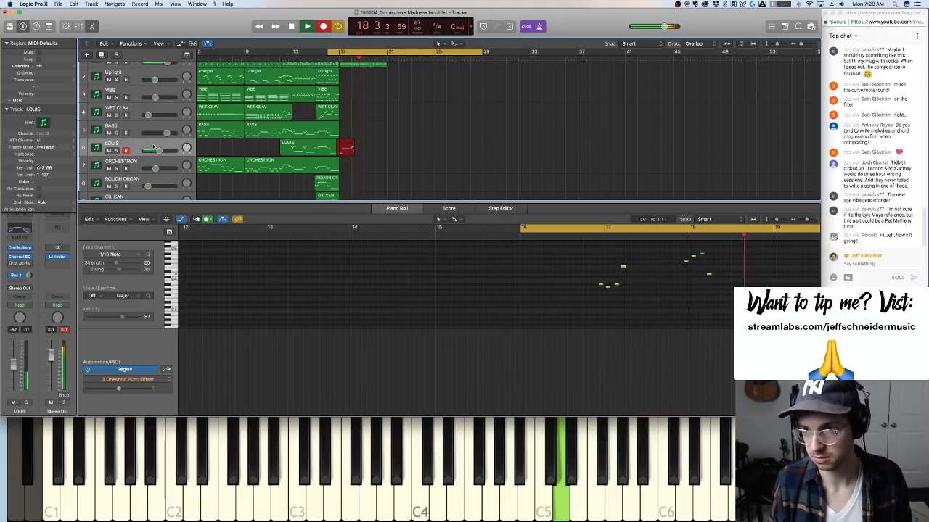
key(space)
Audition the LOUIS take, then record the same melody on the BASS track from the pickup into bar 17
key(space)
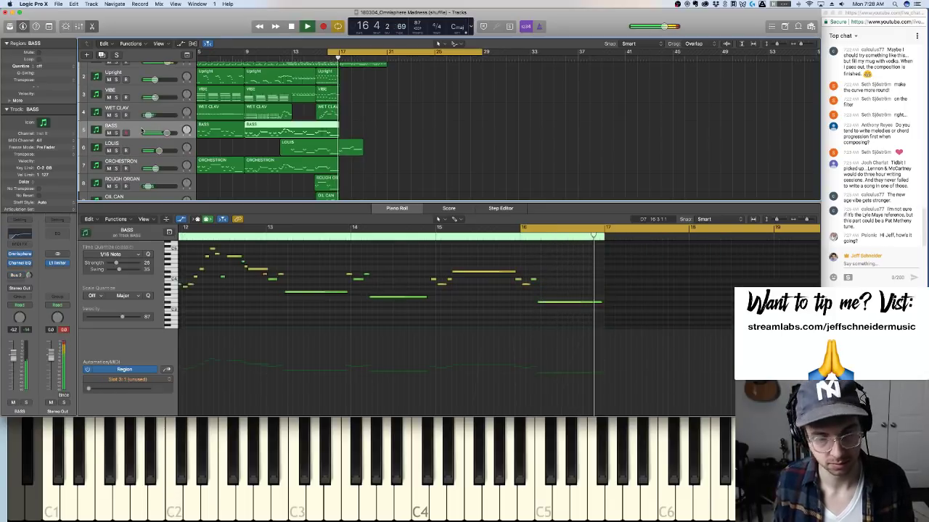
click(142, 130)
key(space)
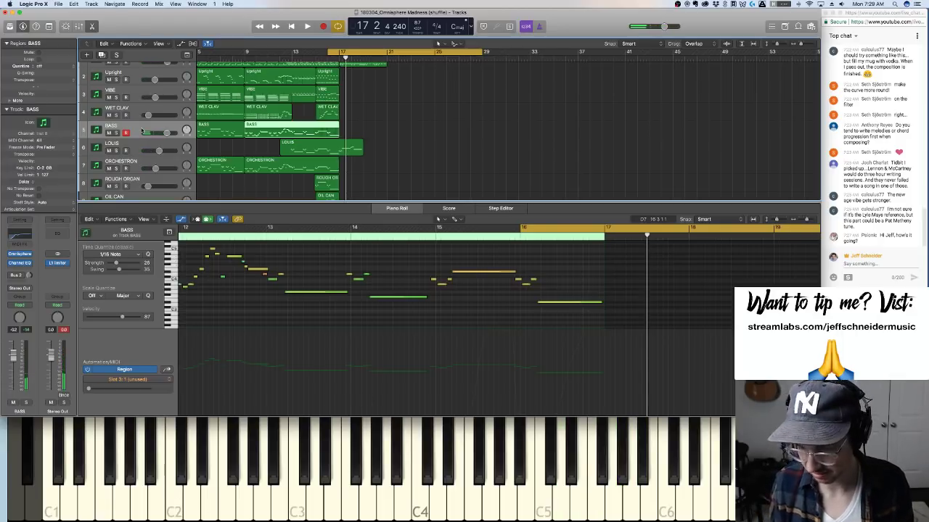
key(r)
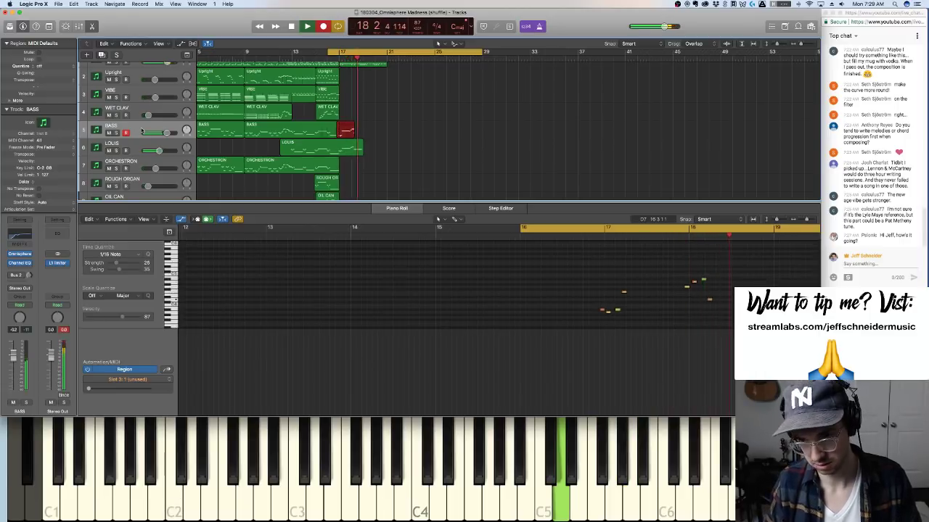
key(space)
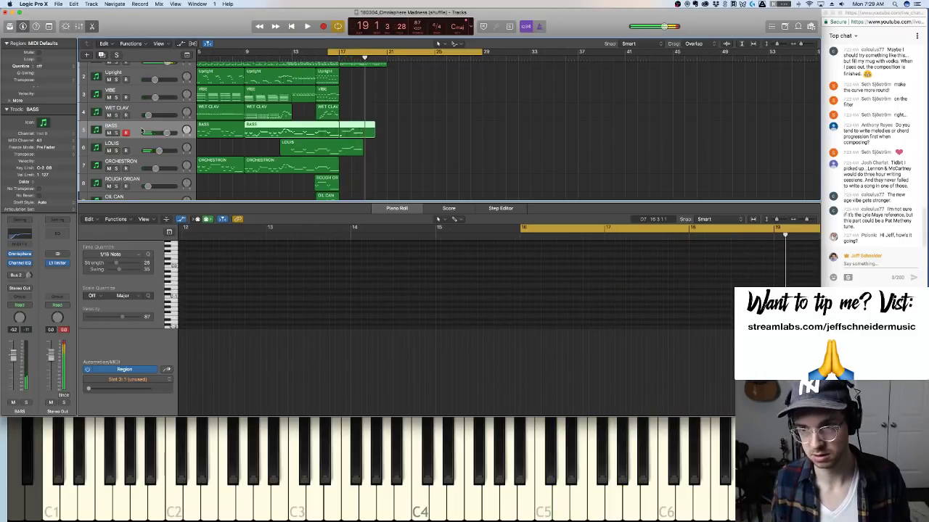
Record a low bass line on the GREAT BASS track from bar 17 to bar 19
scroll(317, 137, down, 2)
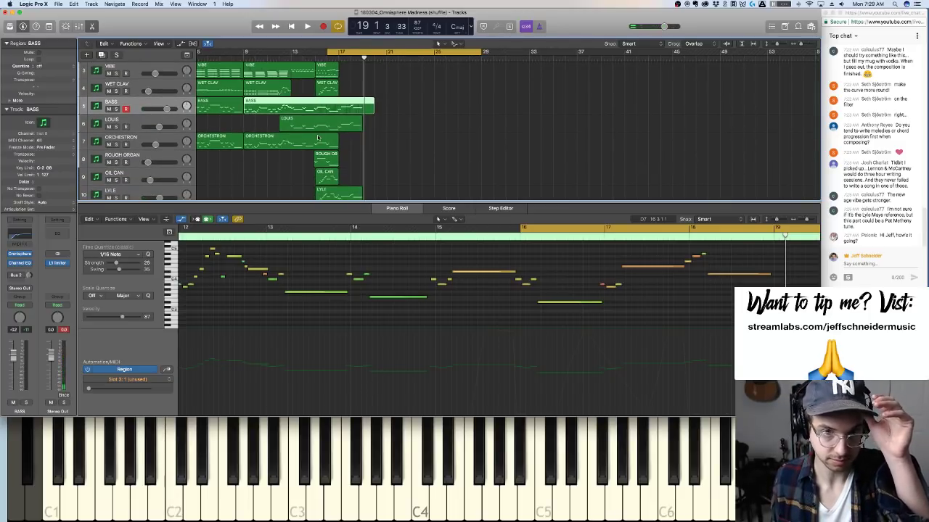
scroll(317, 138, down, 8)
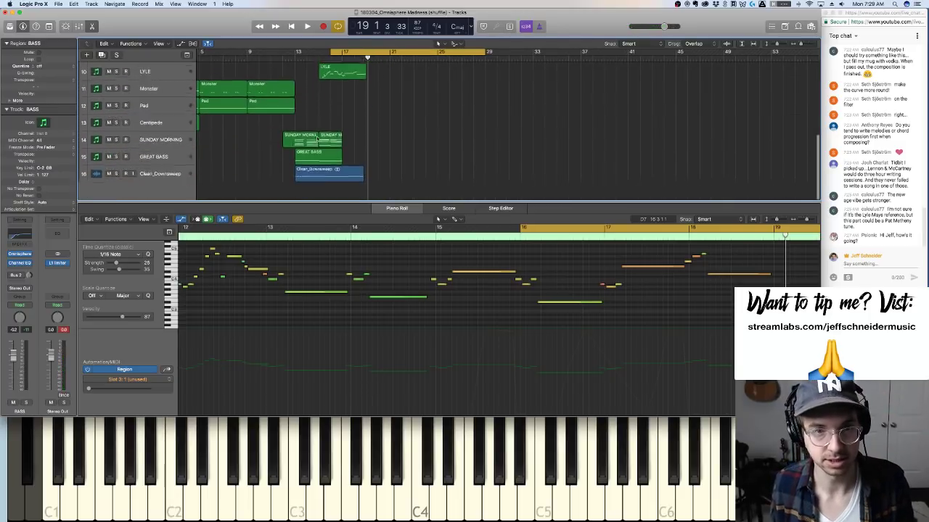
key(super+Up)
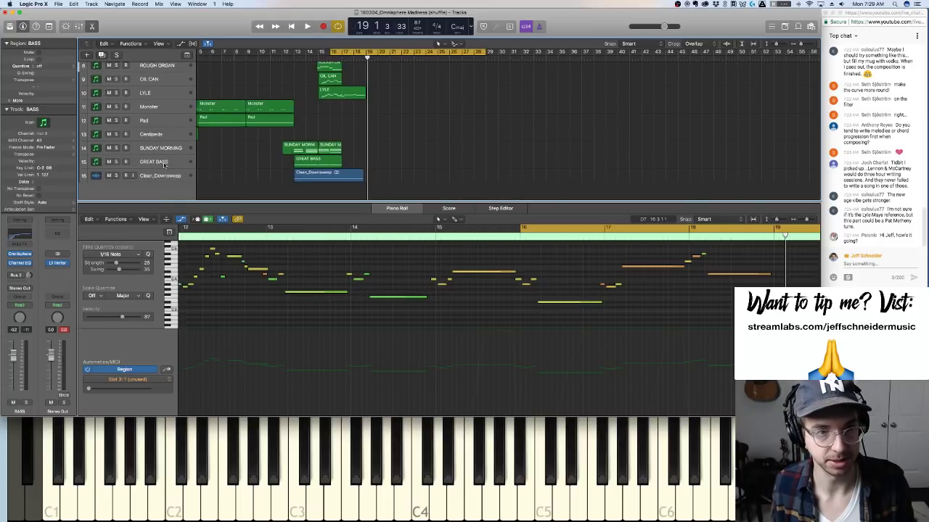
click(164, 166)
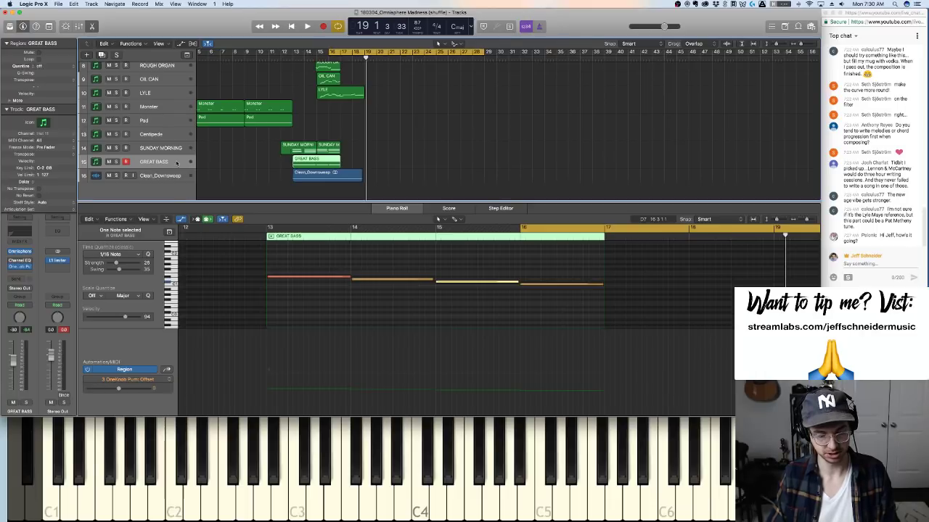
key(super+shift+a)
key(space)
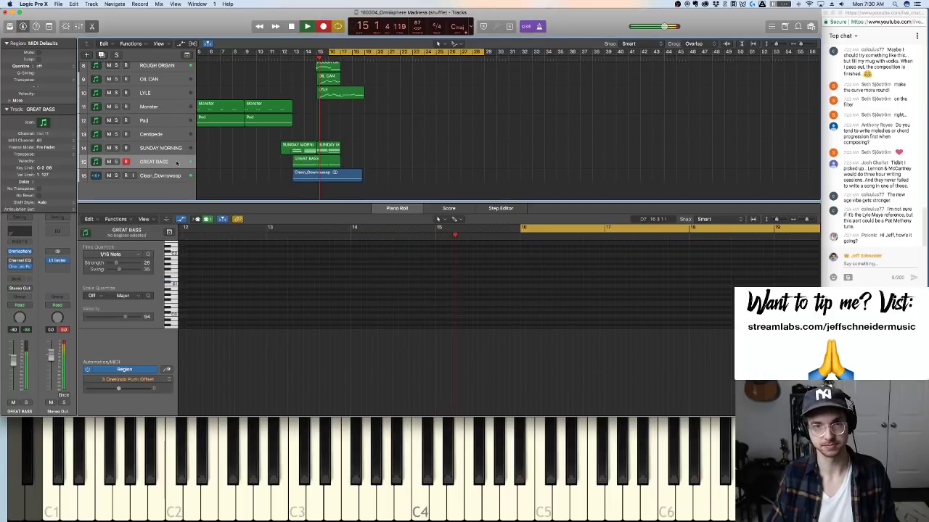
key(r)
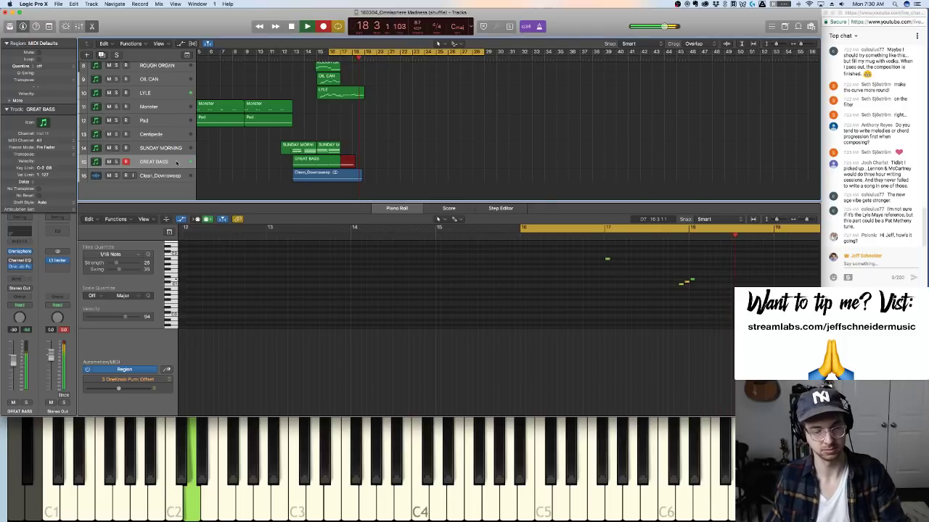
key(space)
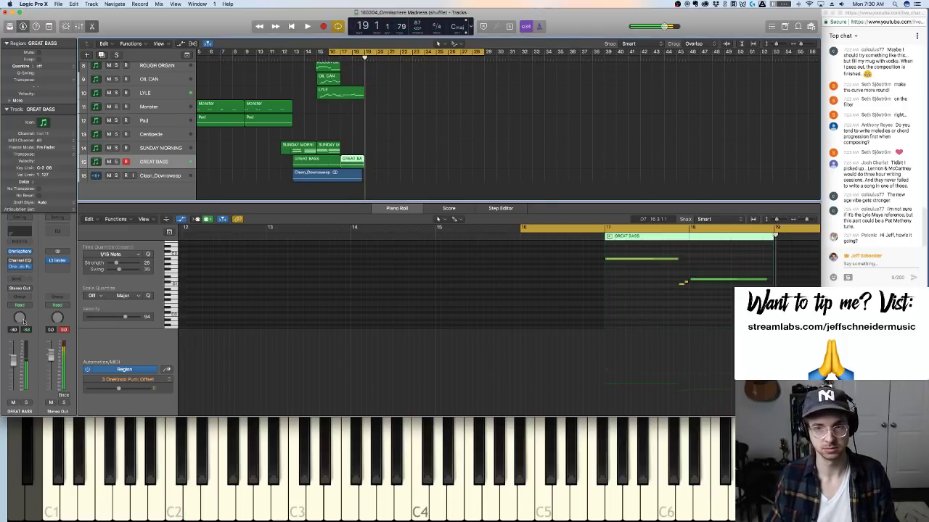
Set the cycle range to run from bar 17 to bar 21 and audition the new GREAT BASS region
key(space)
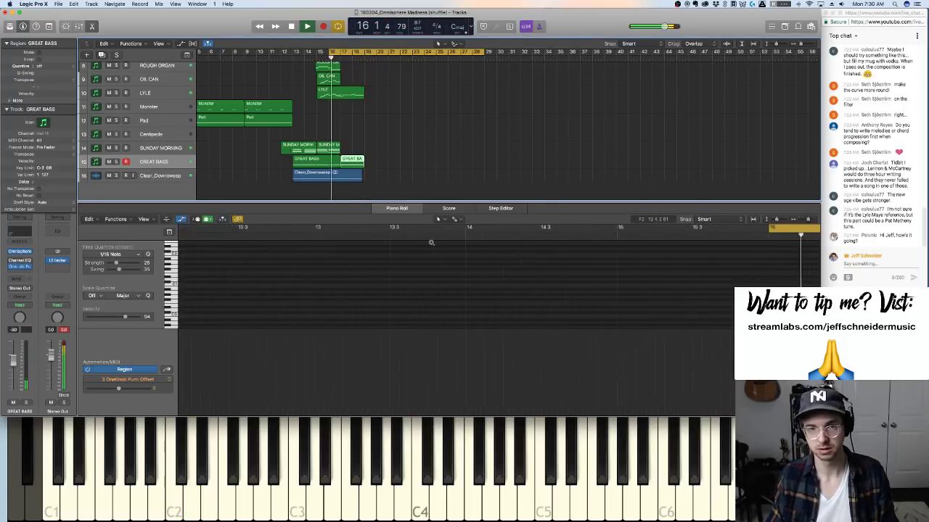
drag(342, 51, 391, 51)
key(space)
key(space)
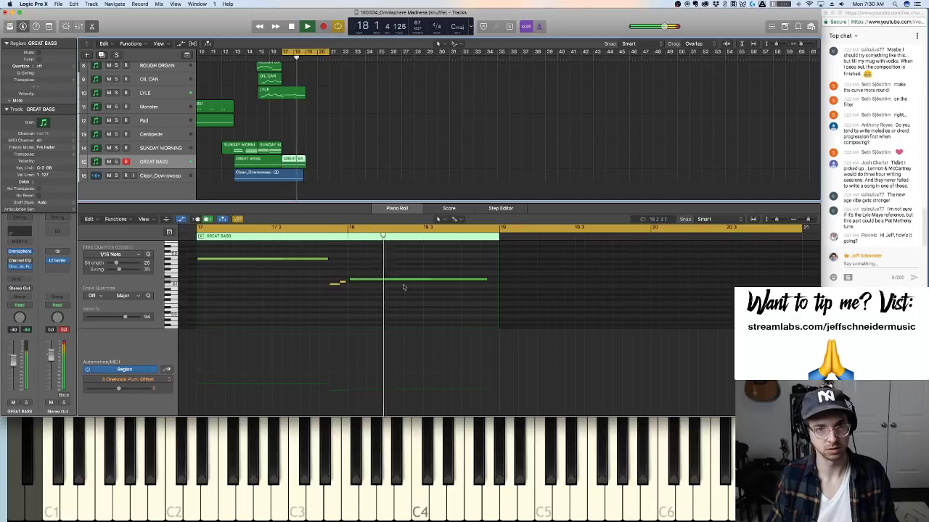
scroll(276, 269, up, 3)
key(space)
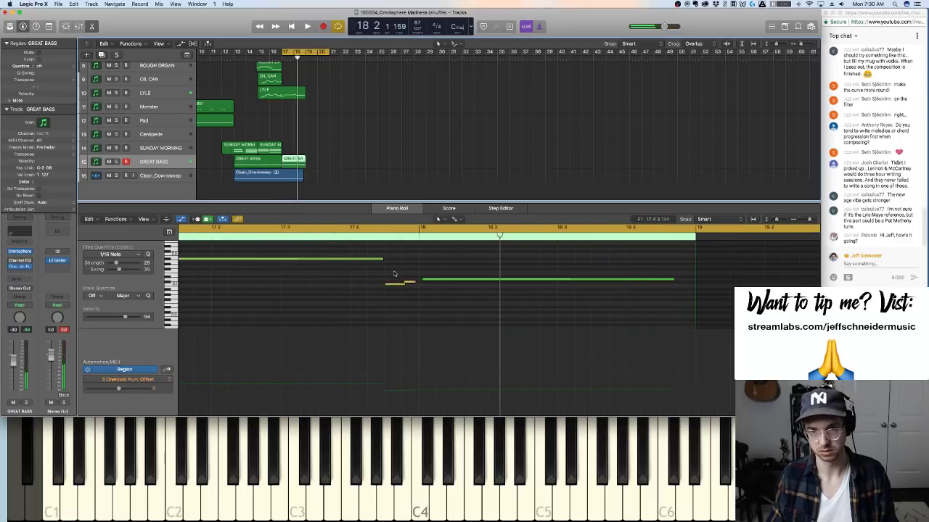
Trim the end of the short C1 note just before bar 18 in the GREAT BASS region and audition the change
click(404, 283)
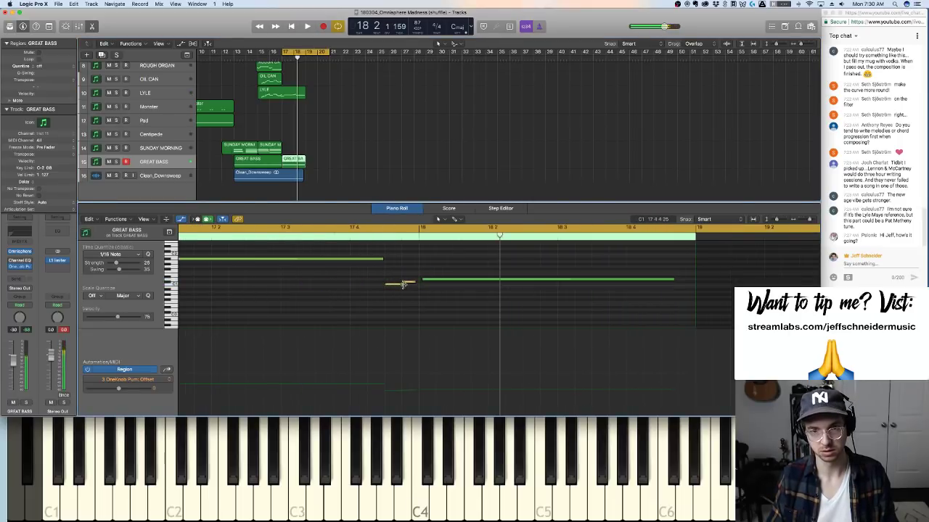
click(352, 236)
key(space)
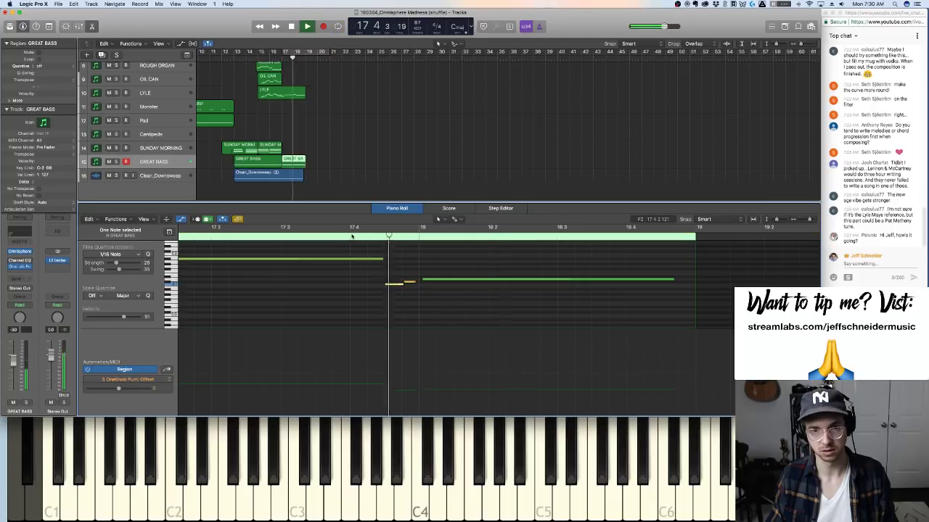
key(space)
Pull the start of the long GREAT BASS note back to bar 18 and audition the line
click(421, 280)
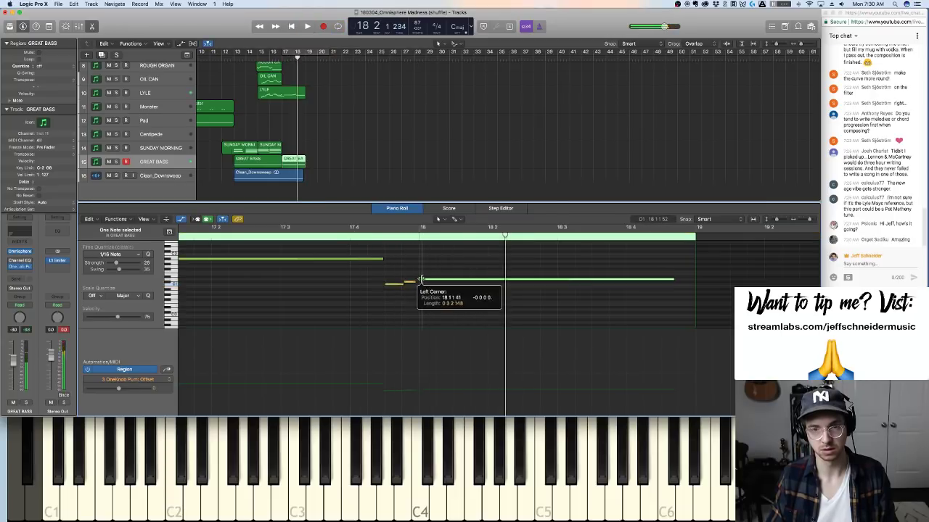
click(360, 236)
key(space)
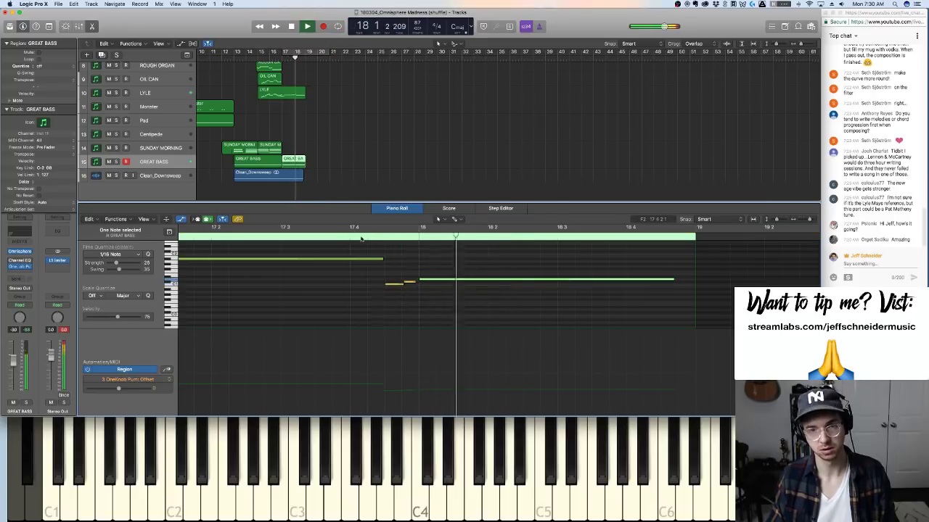
key(super+Left)
key(space)
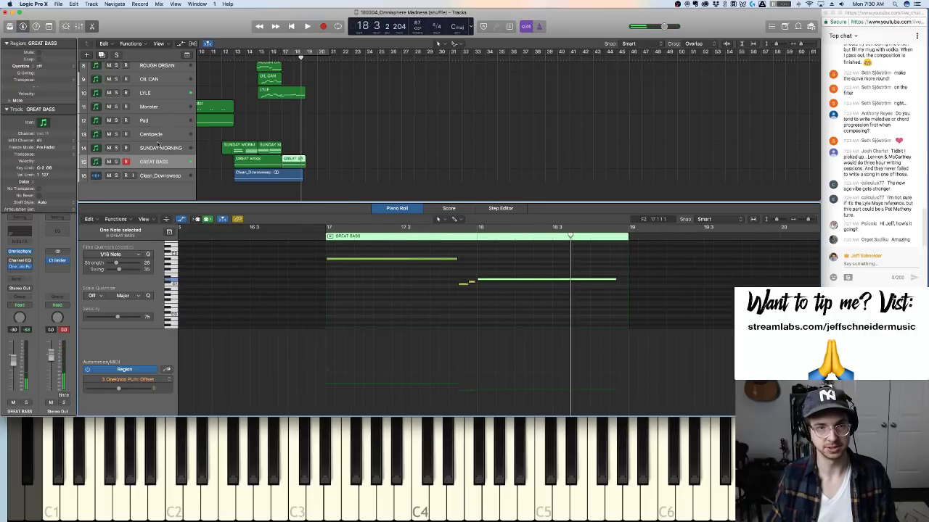
Turn on the cycle range from bar 17 to bar 21 and examine the existing SUNDAY MORNING notes leading up to bar 17
click(157, 147)
click(283, 53)
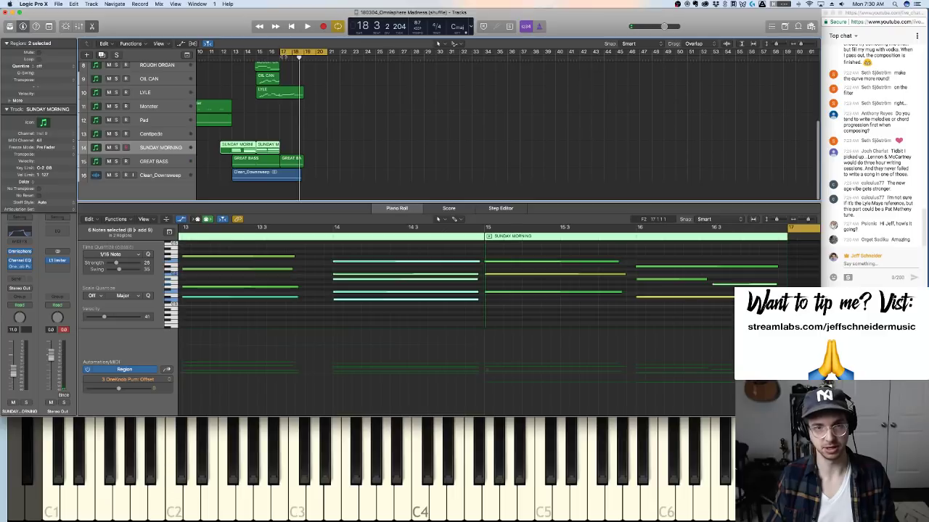
key(super+Left)
key(super+Left)
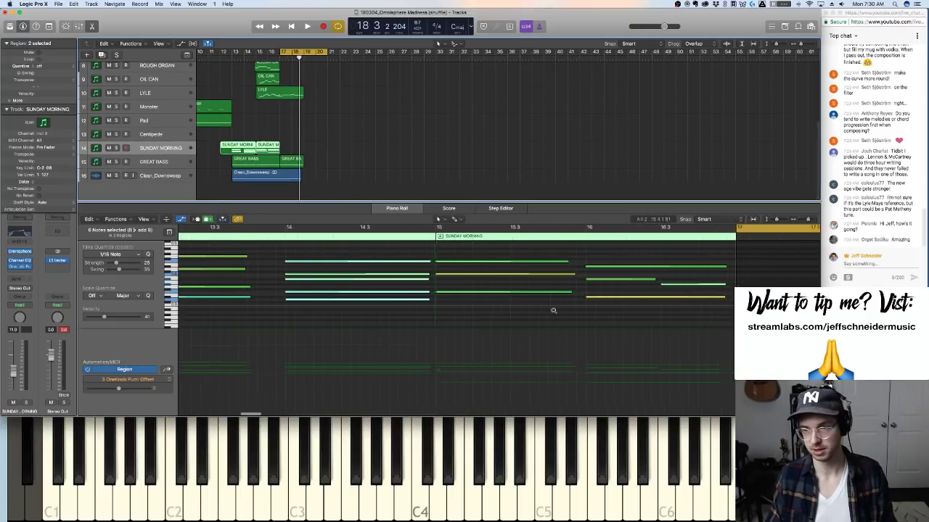
scroll(551, 312, down, 3)
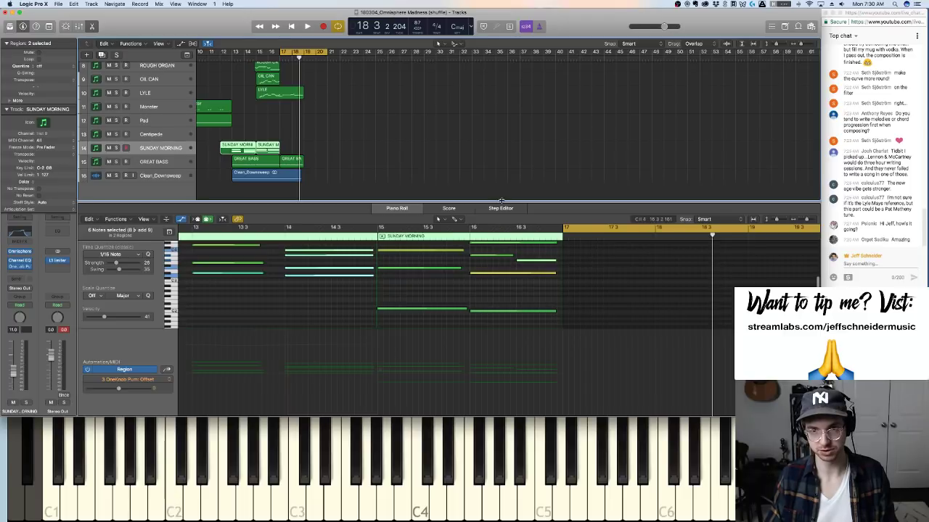
scroll(509, 321, right, 2)
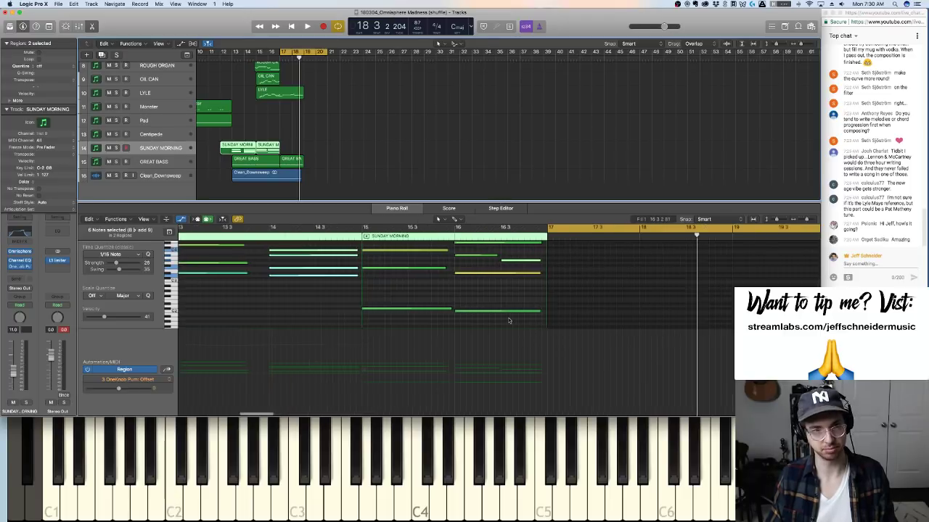
mouse_move(496, 316)
mouse_down()
mouse_move(498, 232)
mouse_move(497, 283)
mouse_move(477, 339)
mouse_move(501, 299)
mouse_up()
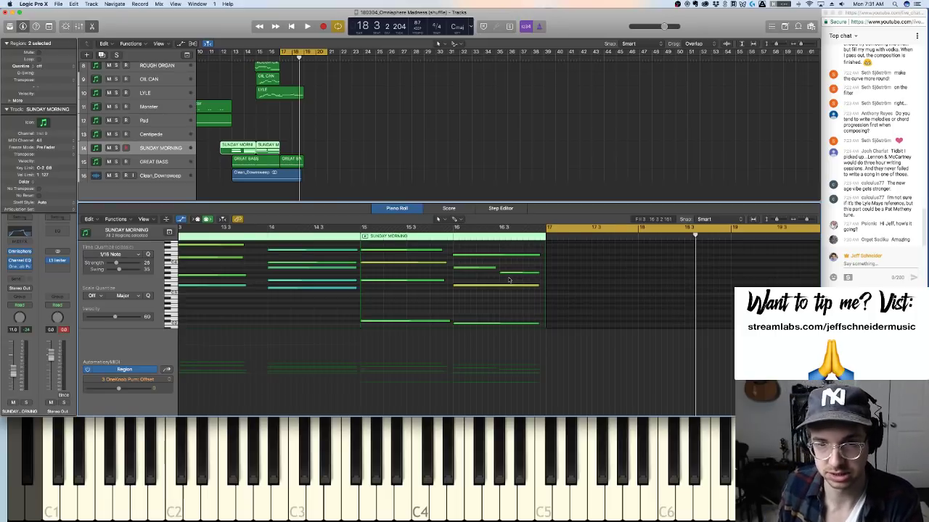
scroll(483, 266, down, 5)
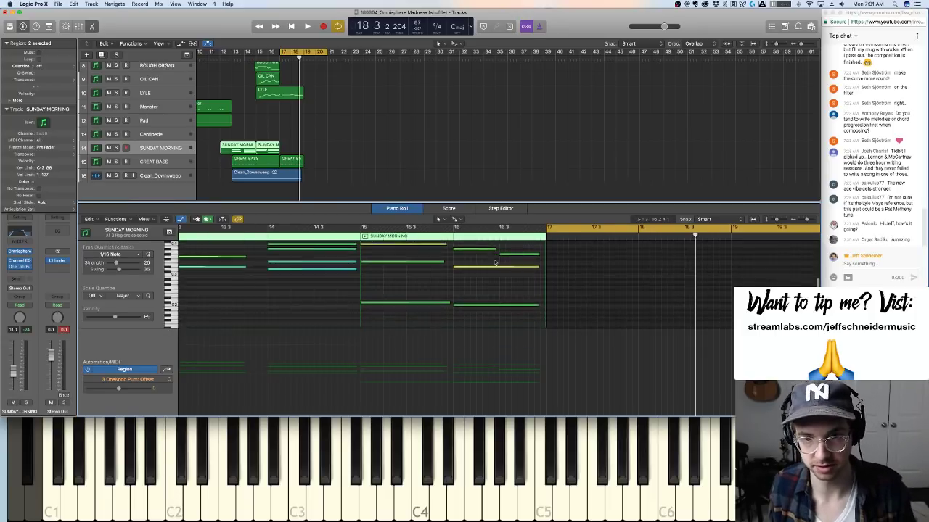
scroll(509, 296, up, 3)
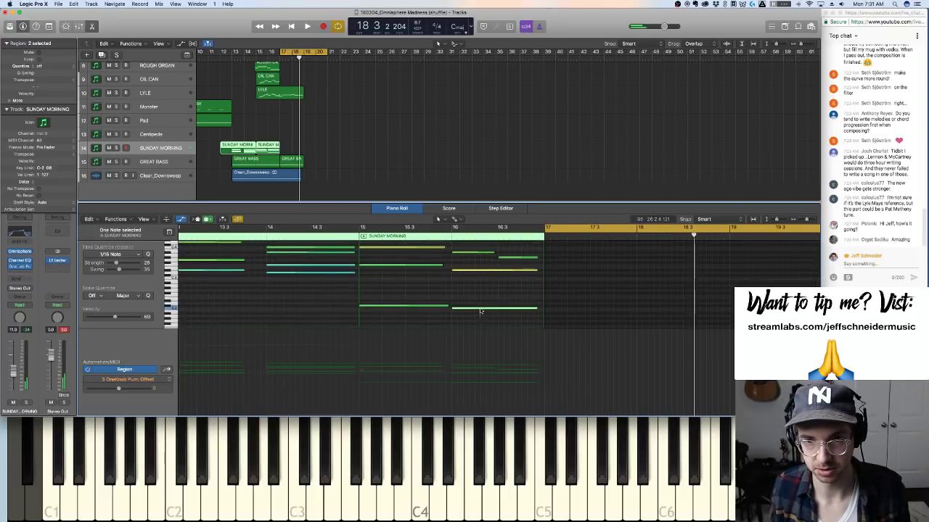
scroll(483, 319, up, 3)
scroll(488, 319, down, 2)
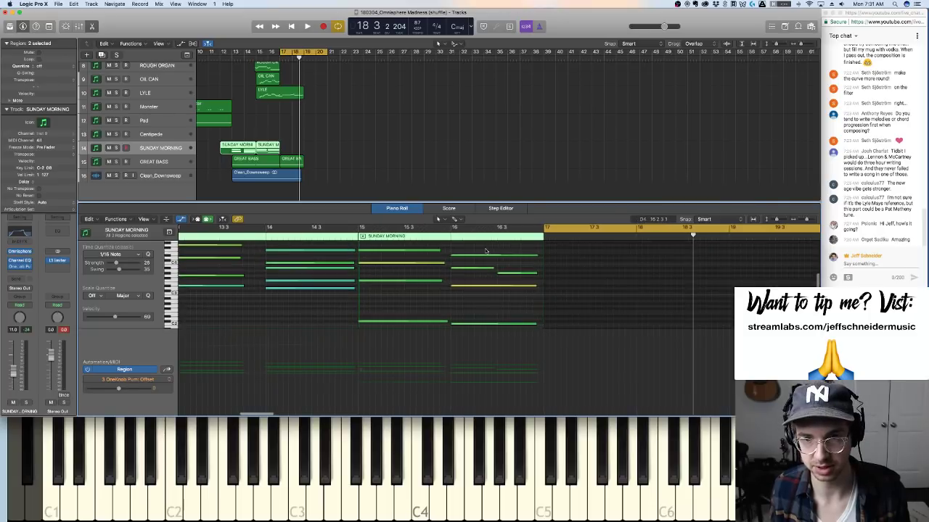
scroll(479, 250, right, 1)
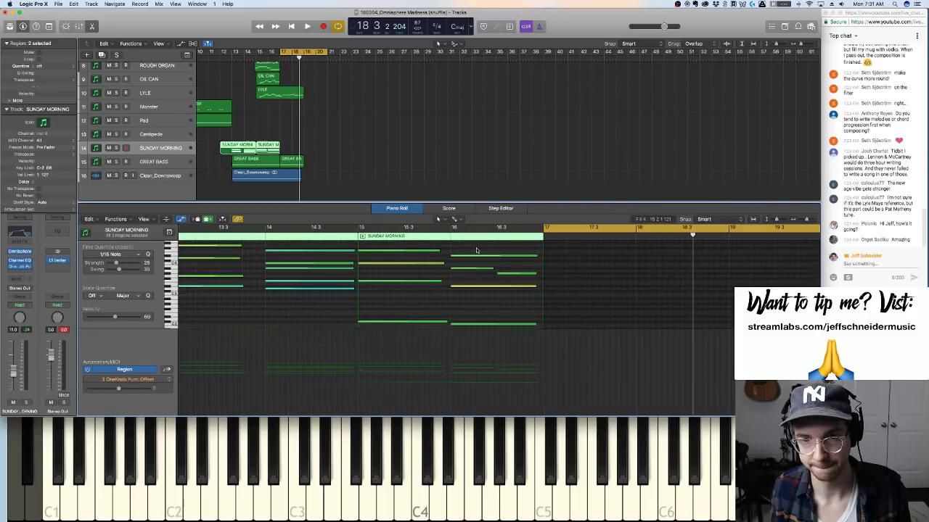
scroll(476, 250, left, 1)
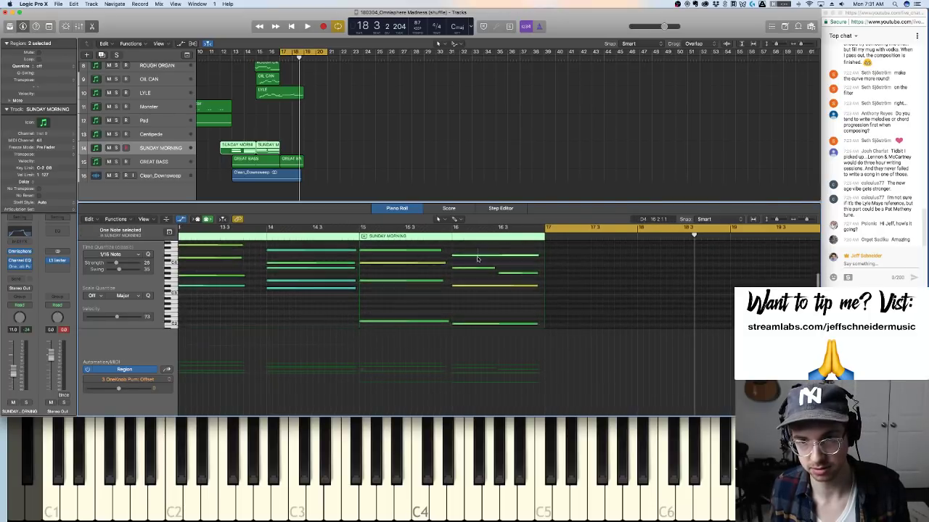
Select the four chord notes at the start of bar 16 in the SUNDAY MORNING region and audition them
drag(476, 251, 478, 278)
drag(476, 312, 476, 330)
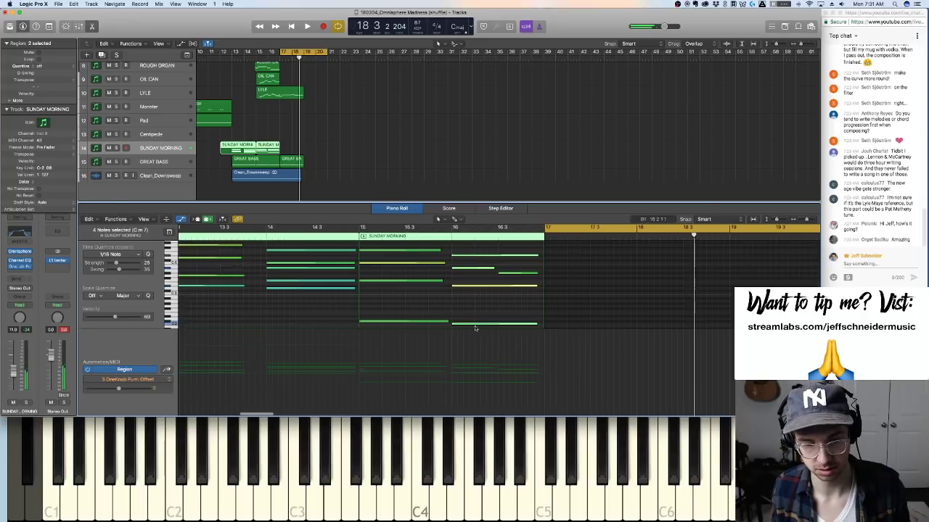
click(496, 287)
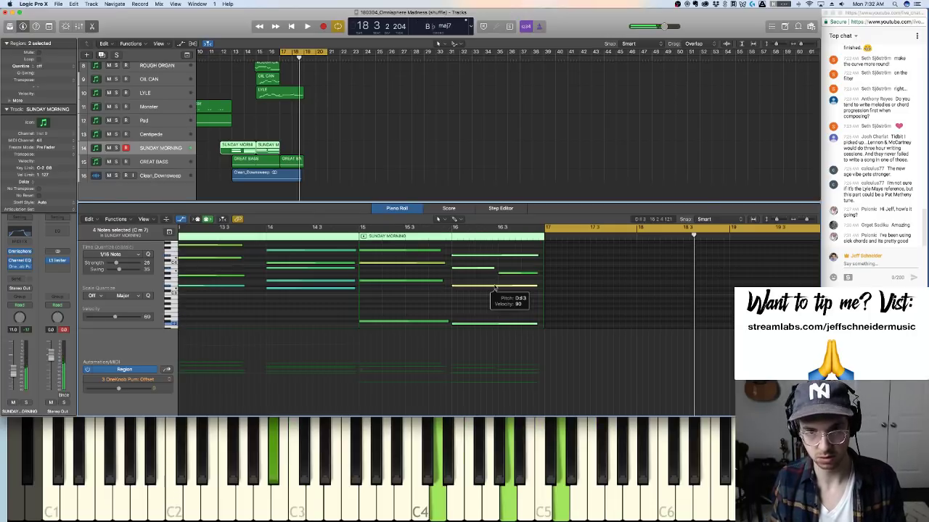
Play the cycle from bar 17 repeatedly and rehearse chord voicings on the SUNDAY MORNING track
key(space)
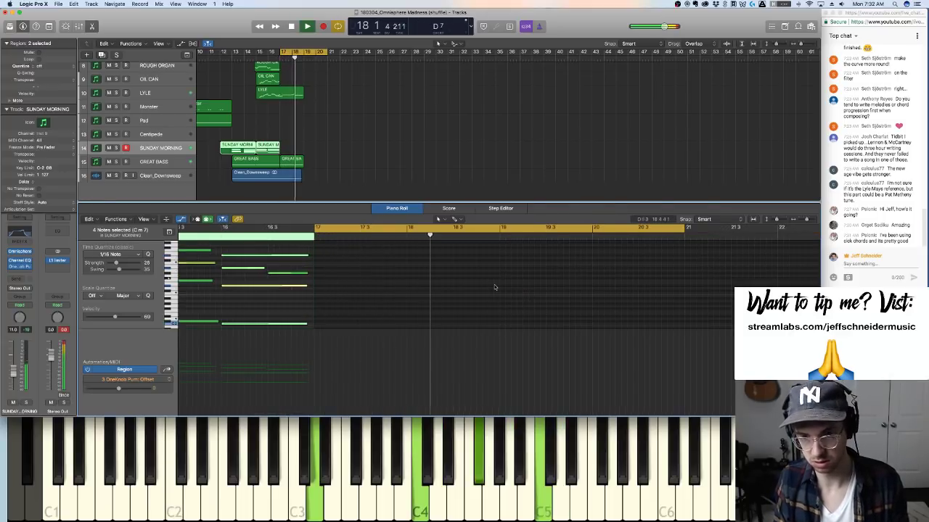
key(space)
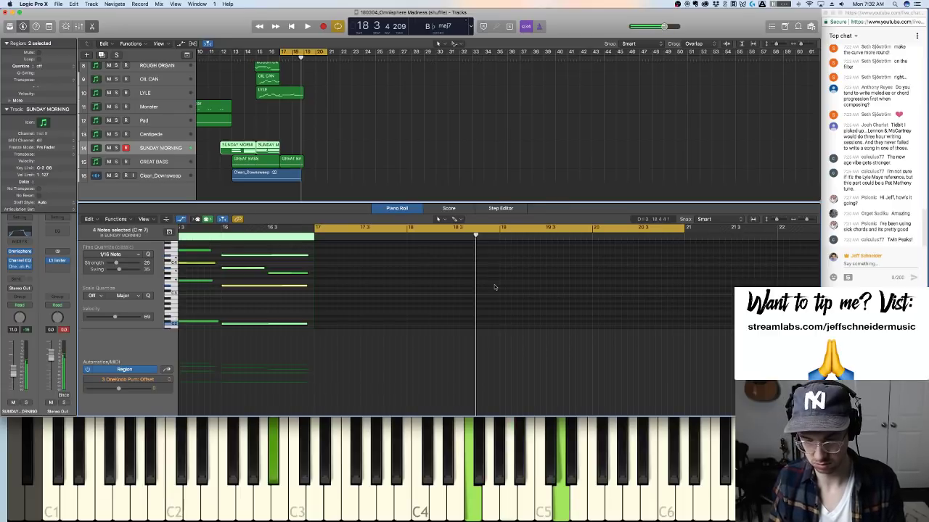
key(space)
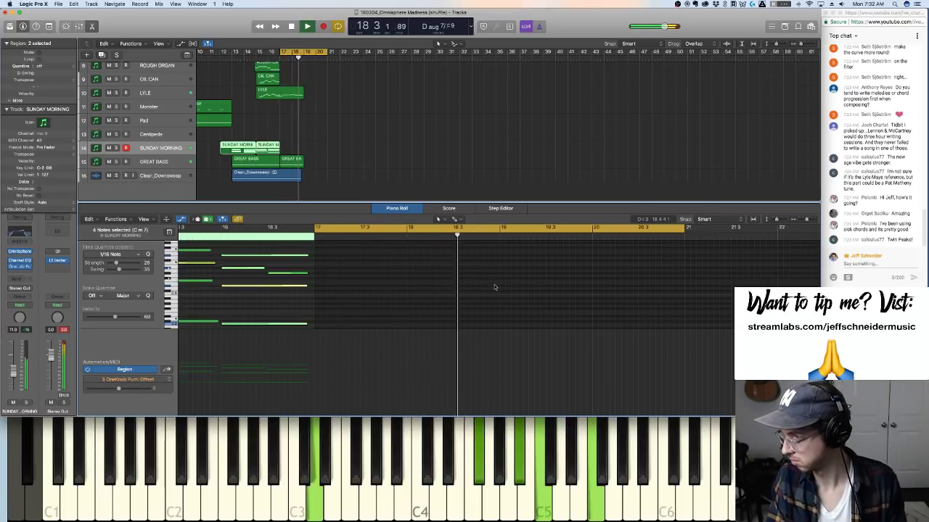
key(space)
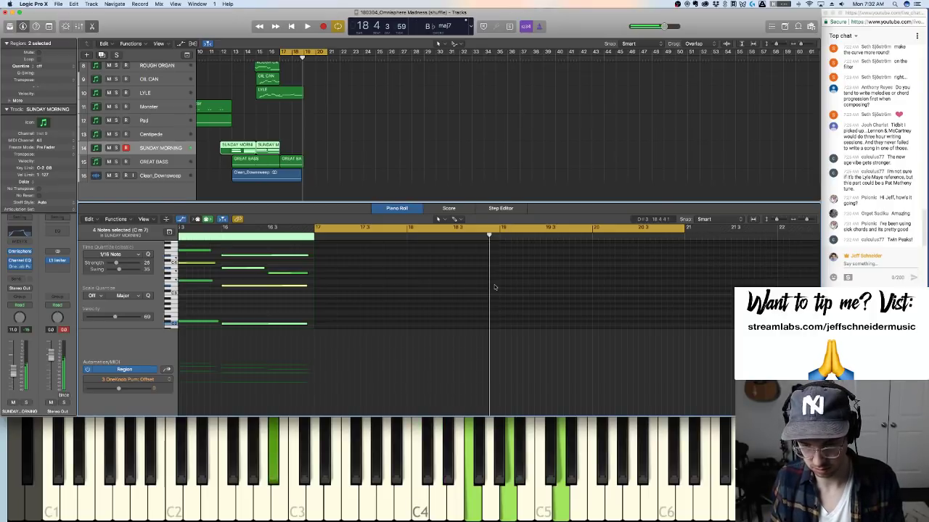
key(space)
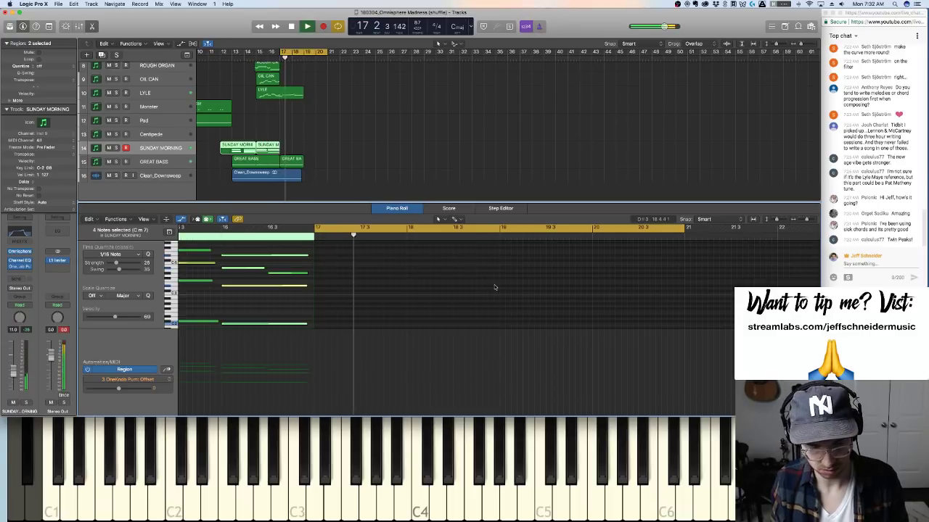
key(space)
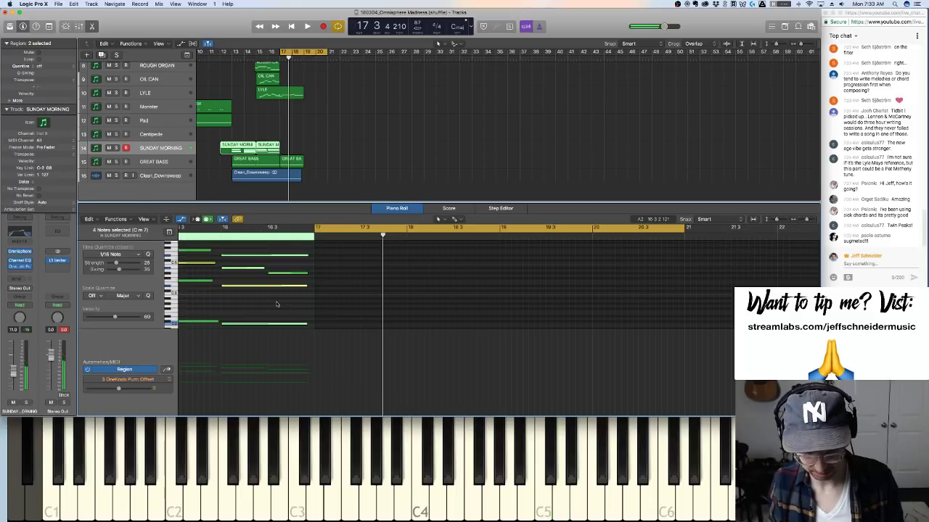
key(space)
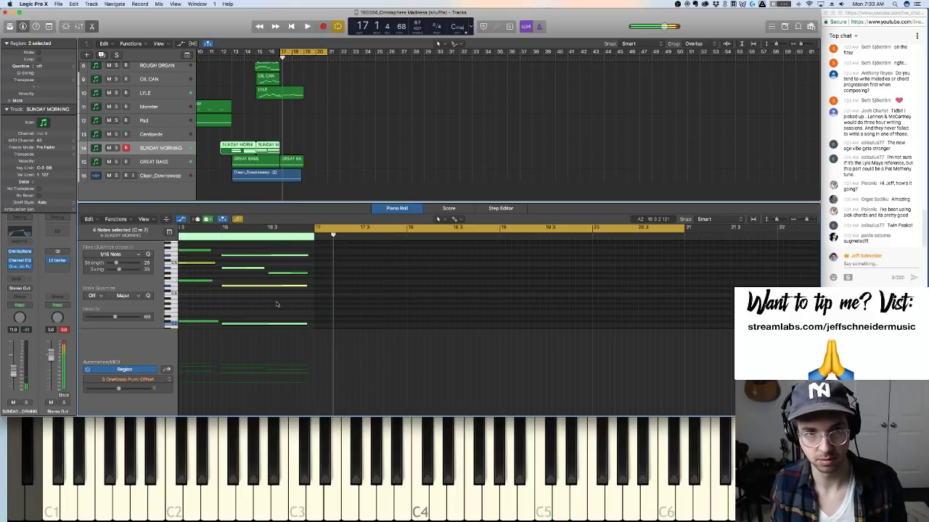
Record sustained chords on the SUNDAY MORNING track in bars 17 and 18 and audition the take
key(r)
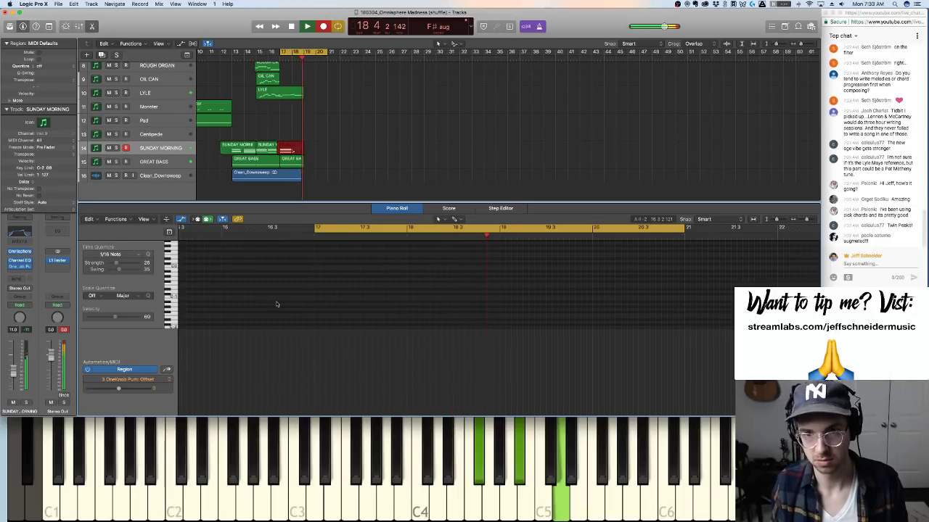
key(space)
drag(276, 304, 415, 304)
key(space)
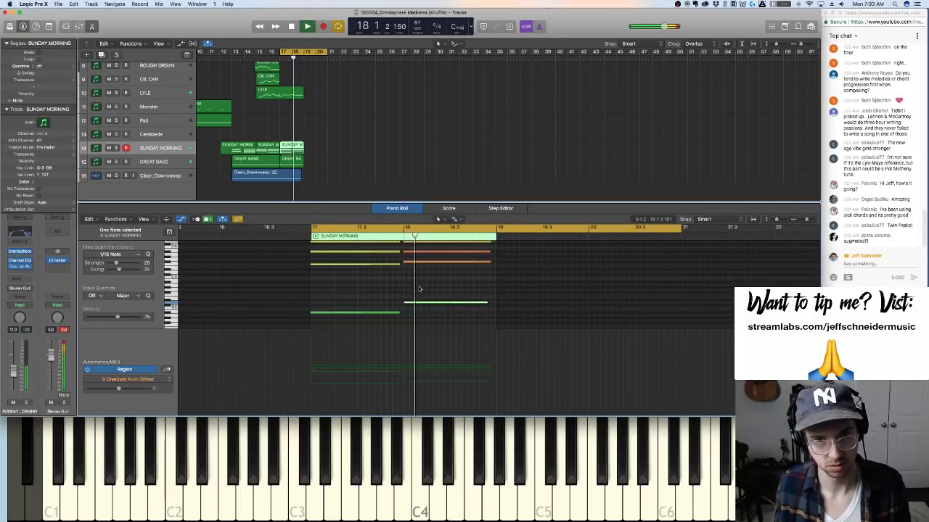
scroll(409, 290, up, 2)
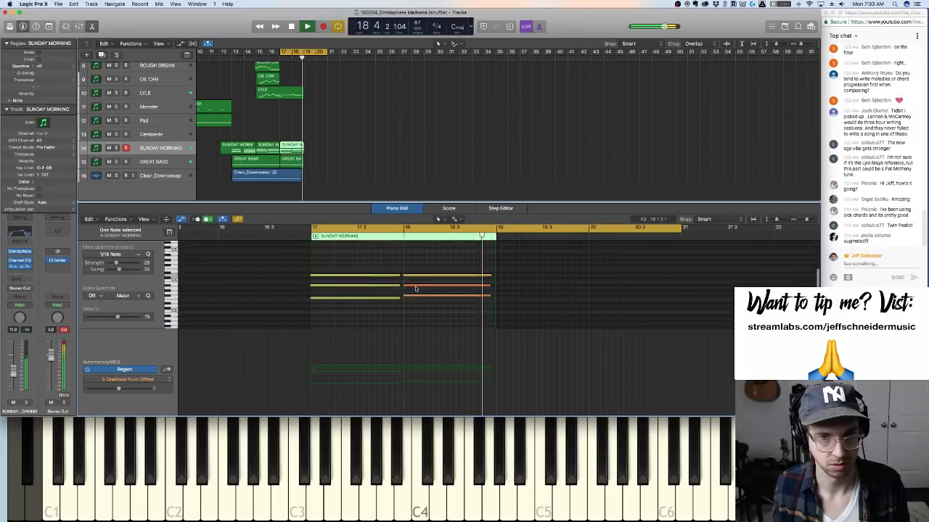
Trim the starts of the three upper notes and the low note of the first SUNDAY MORNING chord to bar 17 during looped playback
key(space)
drag(310, 257, 316, 300)
key(space)
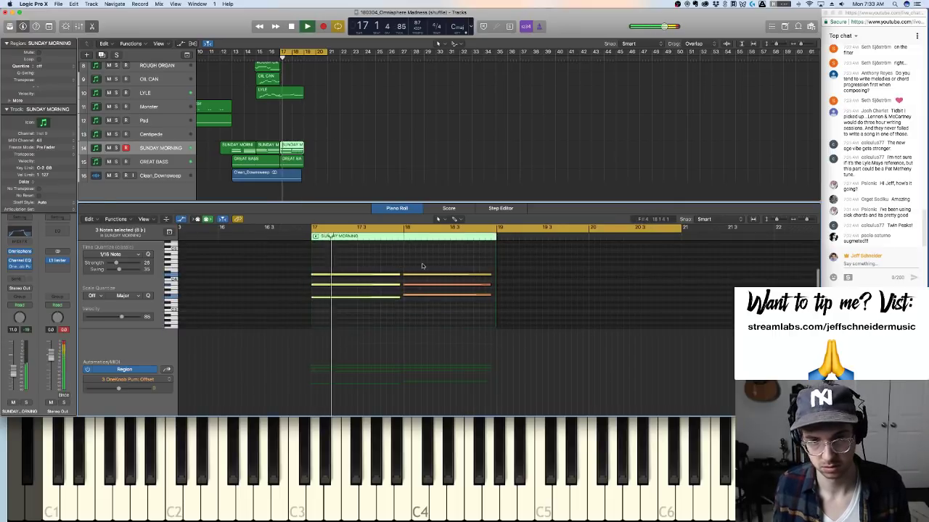
scroll(421, 264, down, 2)
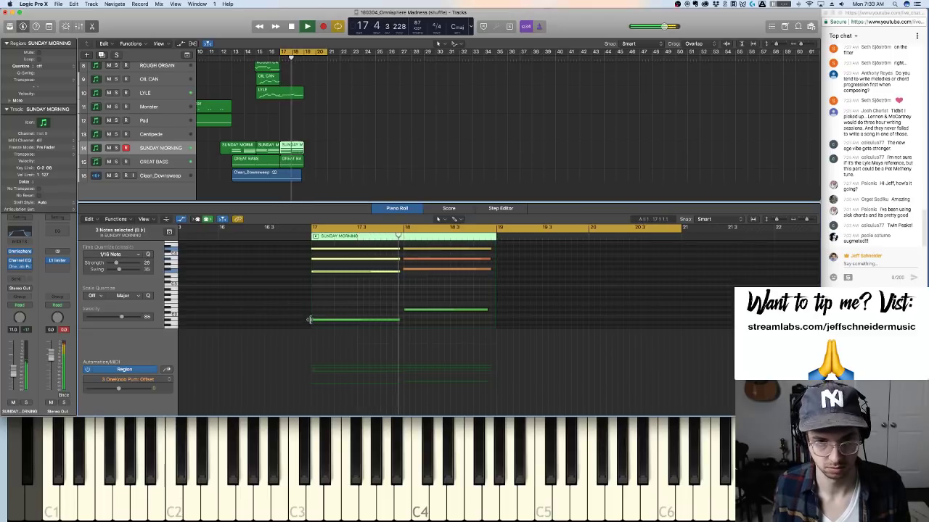
drag(310, 320, 311, 320)
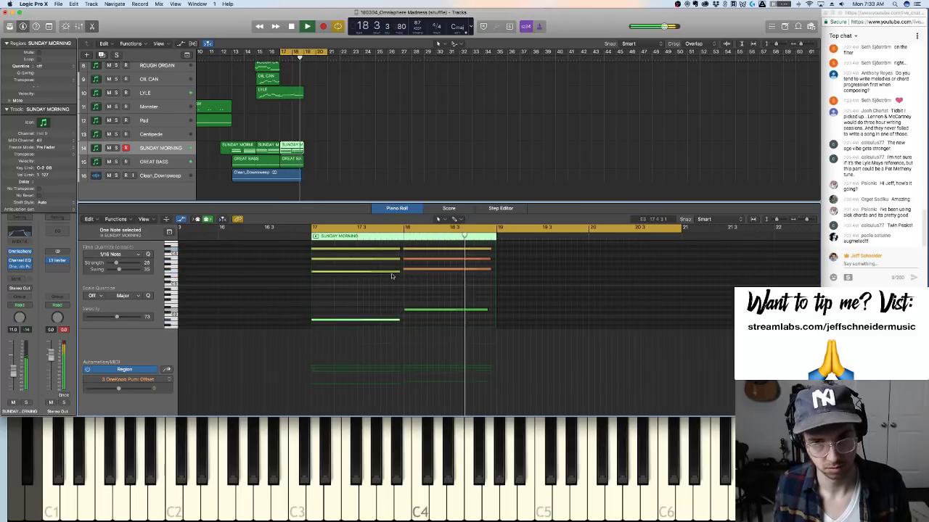
Turn off cycling and play the arrangement from bar 11 through the new section to bar 19
key(space)
click(411, 229)
scroll(406, 283, up, 2)
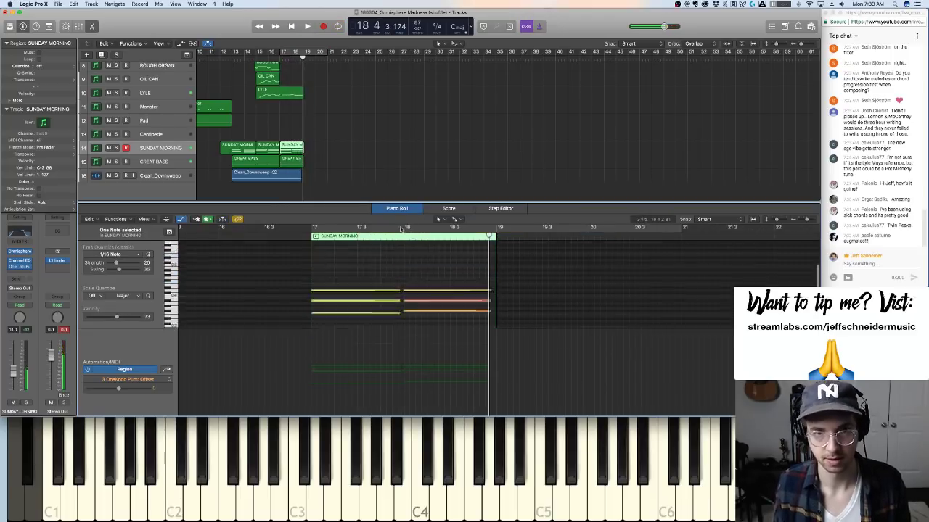
scroll(237, 94, down, 2)
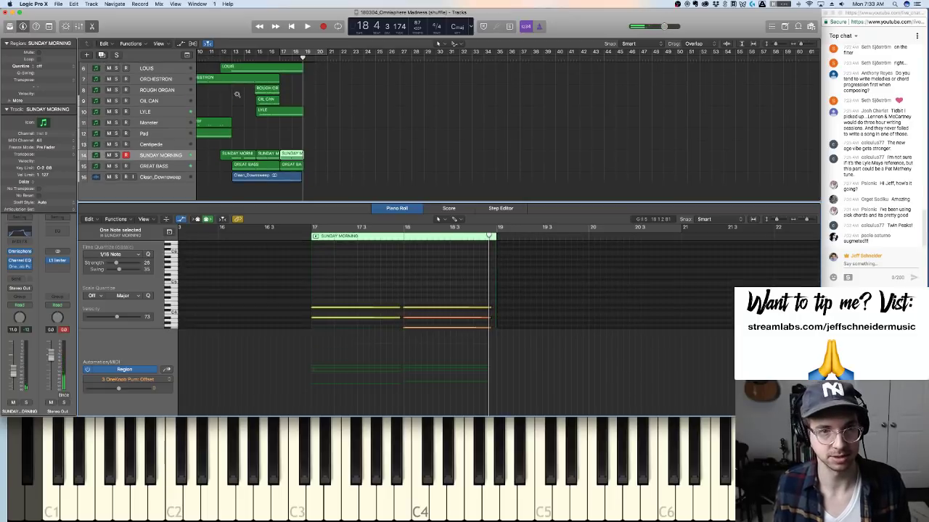
drag(248, 53, 306, 53)
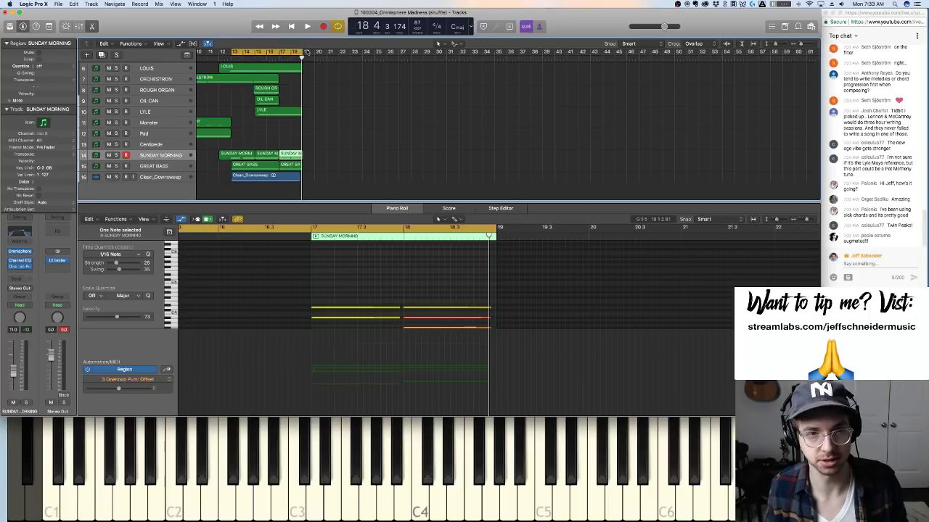
scroll(324, 91, down, 6)
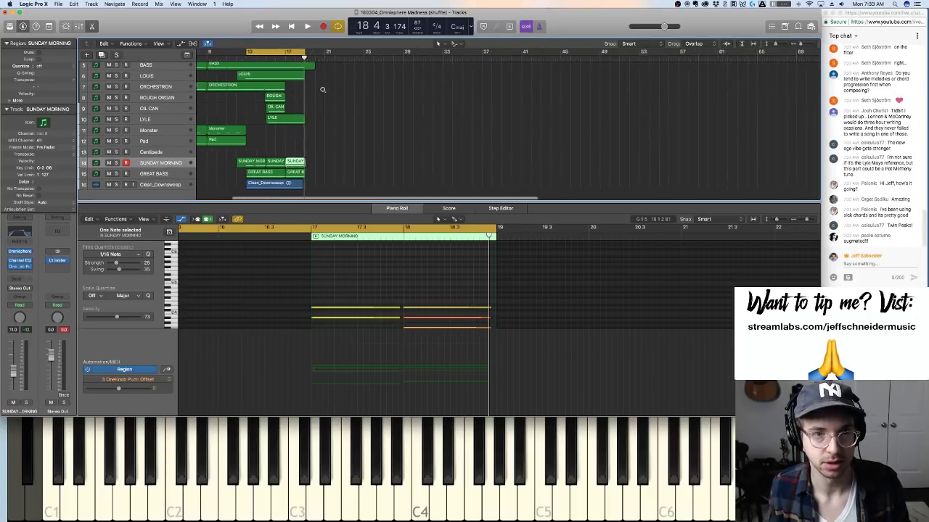
click(283, 51)
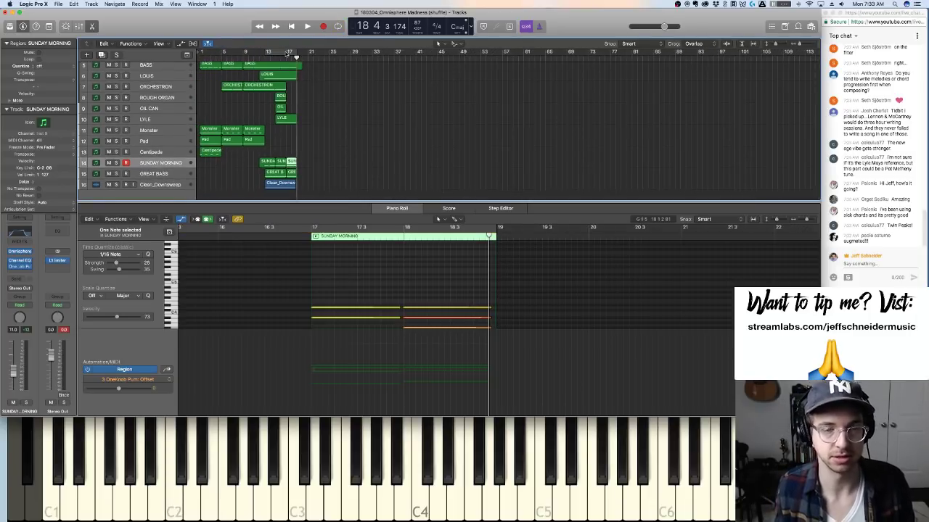
click(254, 58)
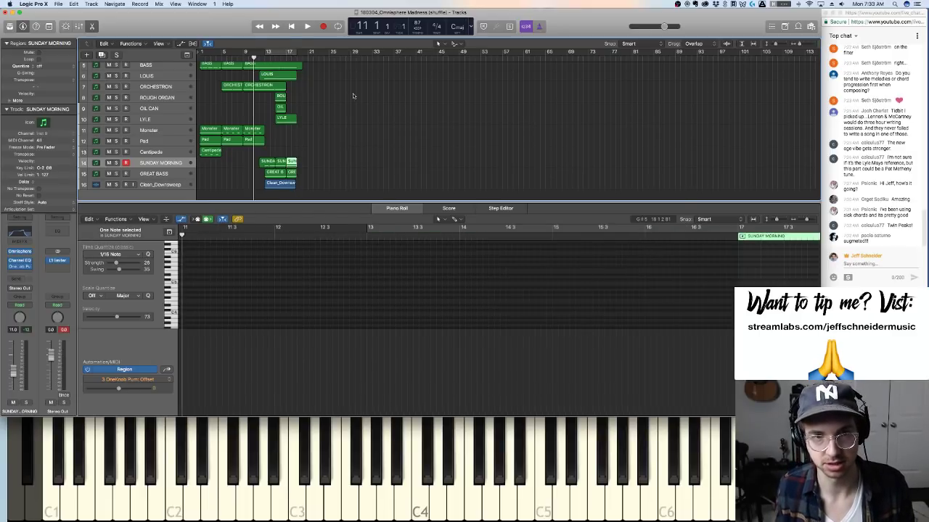
key(space)
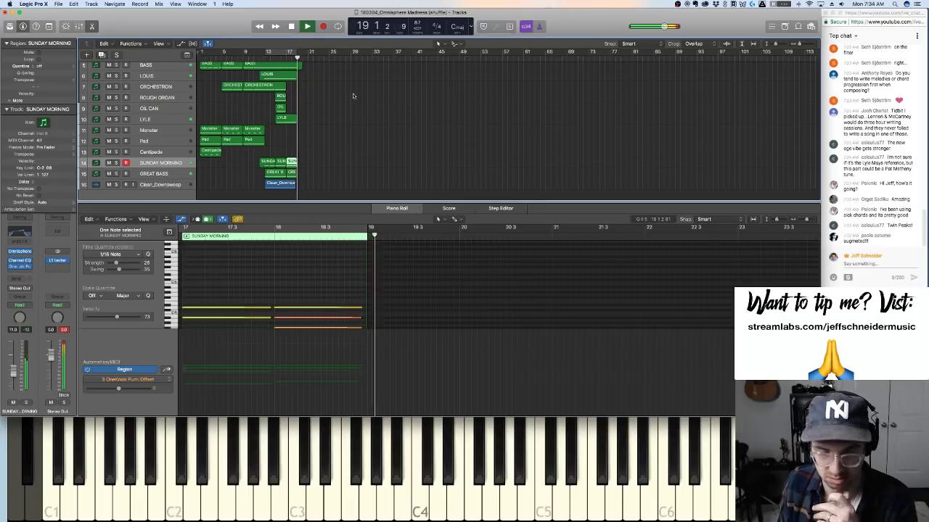
key(space)
Show track automation and move the end point of the Drums Frequency rise to bar 21 at 20000 Hz
scroll(353, 96, up, 6)
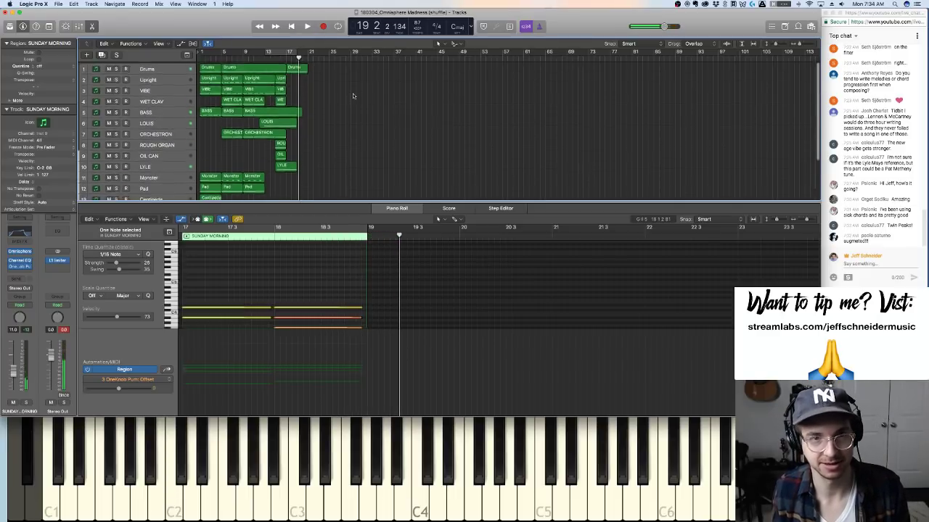
scroll(344, 98, down, 5)
scroll(327, 87, up, 5)
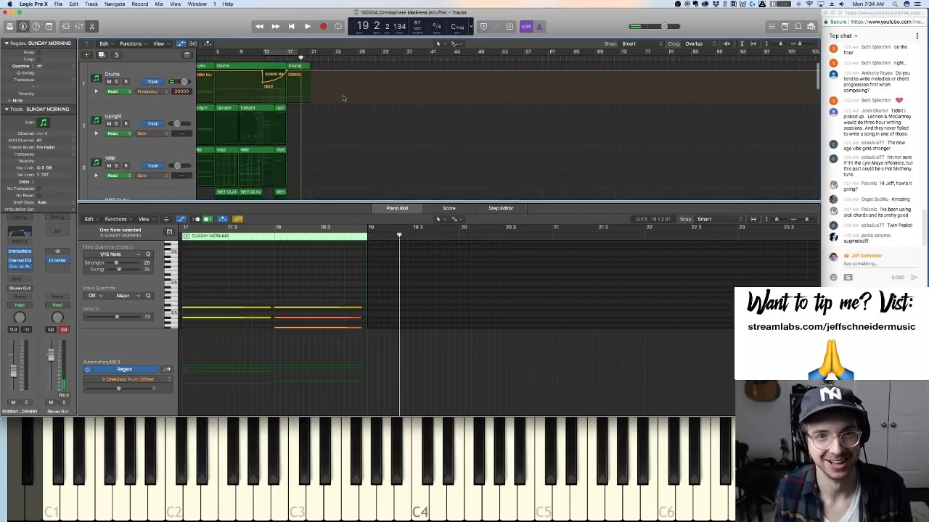
drag(288, 70, 361, 73)
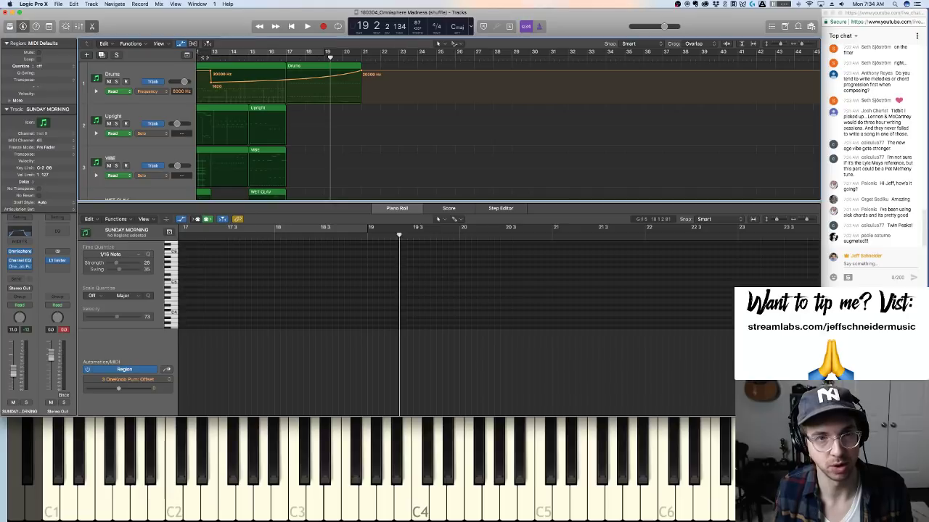
Play the arrangement from about bar 12 into bar 19 to check the extended Drums filter rise
click(206, 57)
key(space)
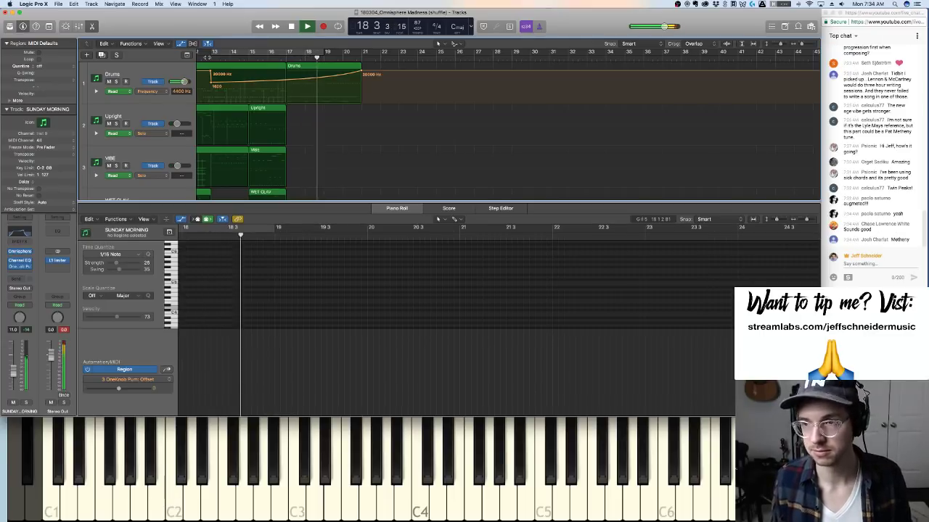
key(space)
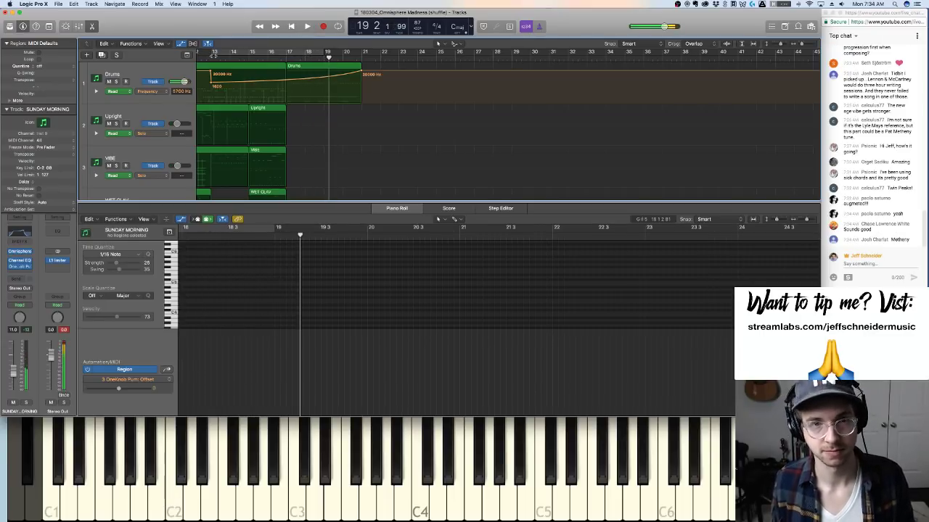
Hide the track automation and look over the regions on all tracks between bars 15 and 21
scroll(302, 75, left, 5)
scroll(302, 75, down, 5)
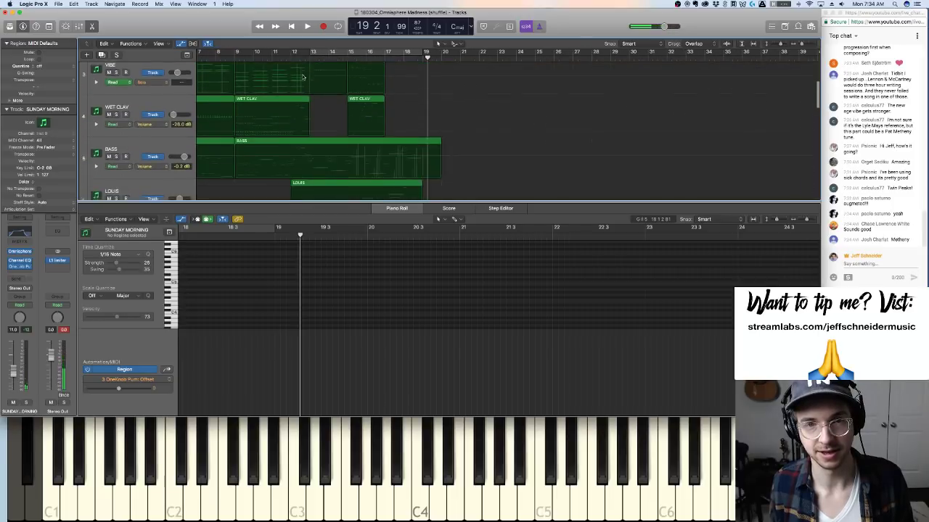
scroll(303, 76, up, 5)
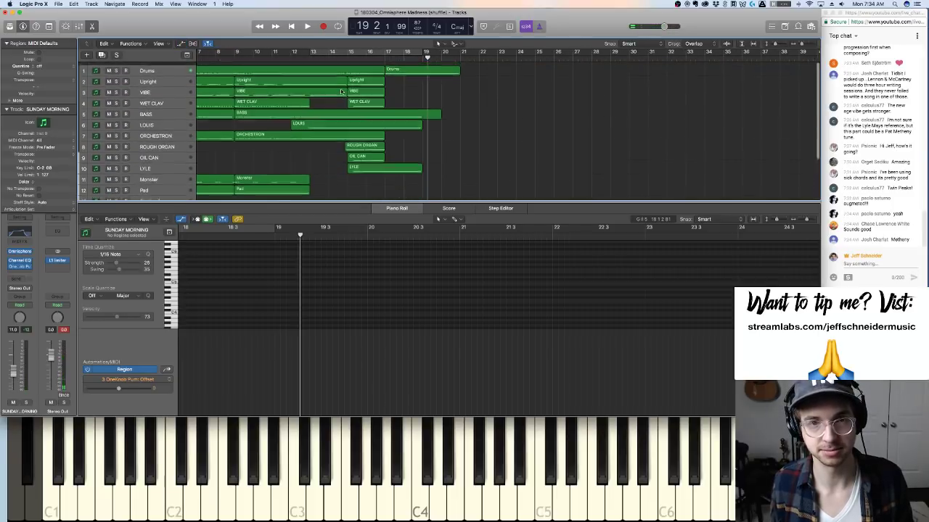
drag(396, 91, 370, 123)
scroll(384, 122, down, 3)
scroll(384, 122, down, 1)
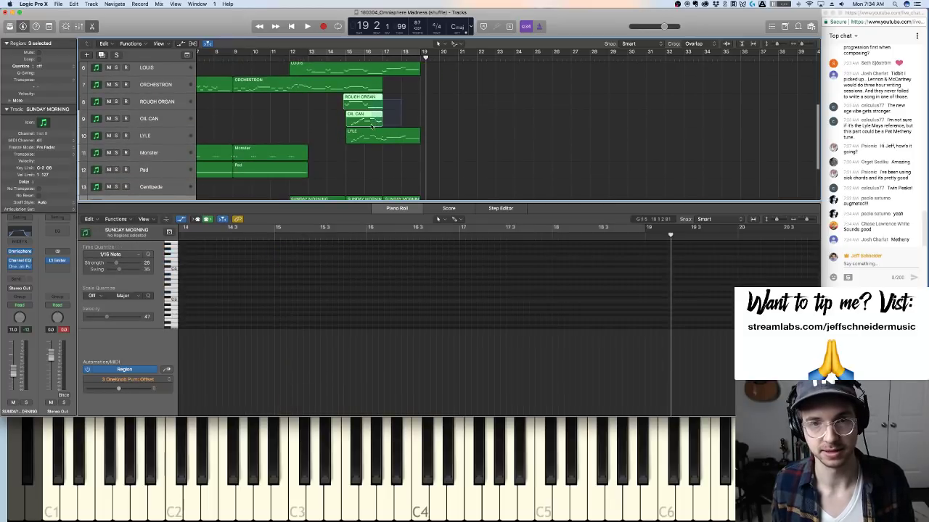
click(407, 109)
scroll(410, 106, up, 5)
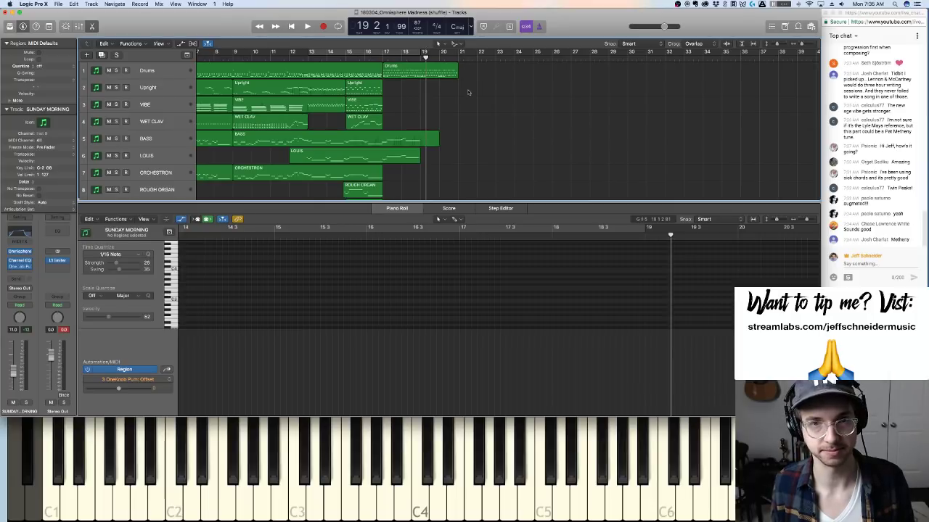
scroll(469, 91, down, 4)
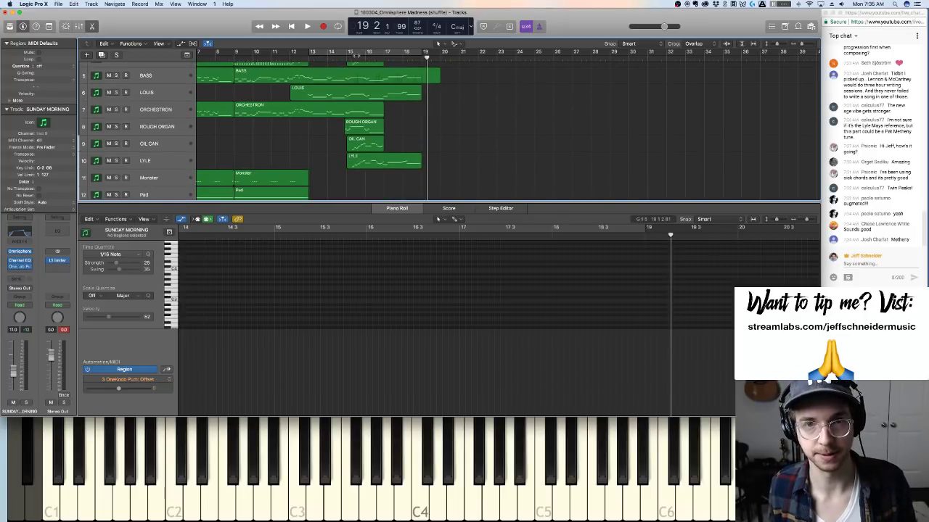
Record a melody continuation on the LOUIS track over bars 19 and 20, with the cycle range set from bar 19 to 29
click(346, 58)
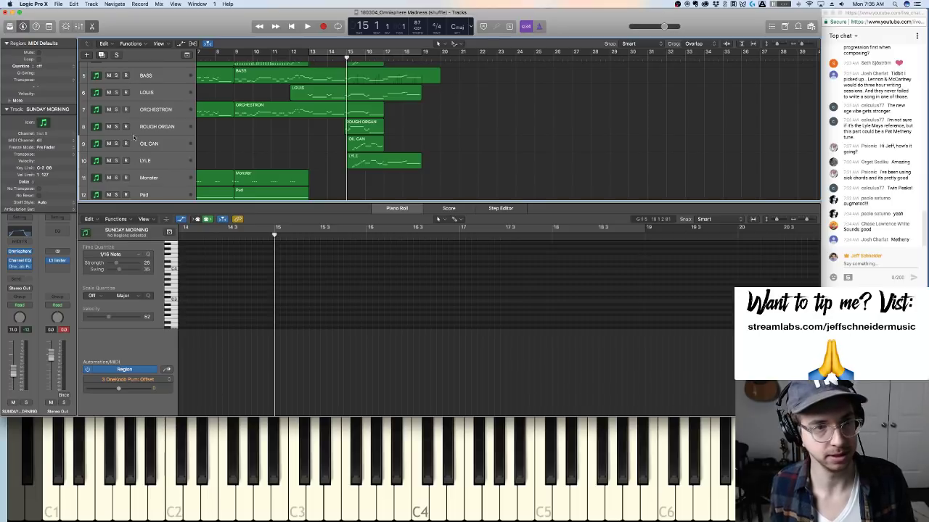
click(163, 91)
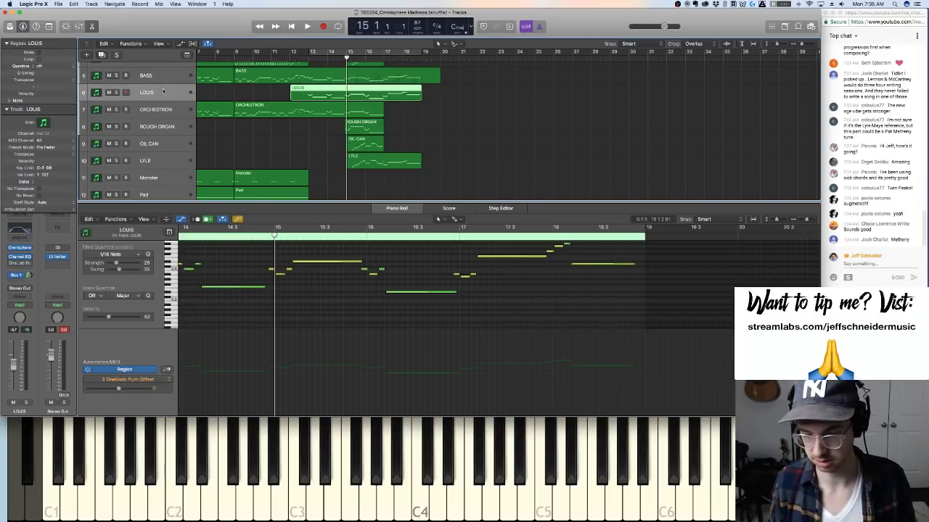
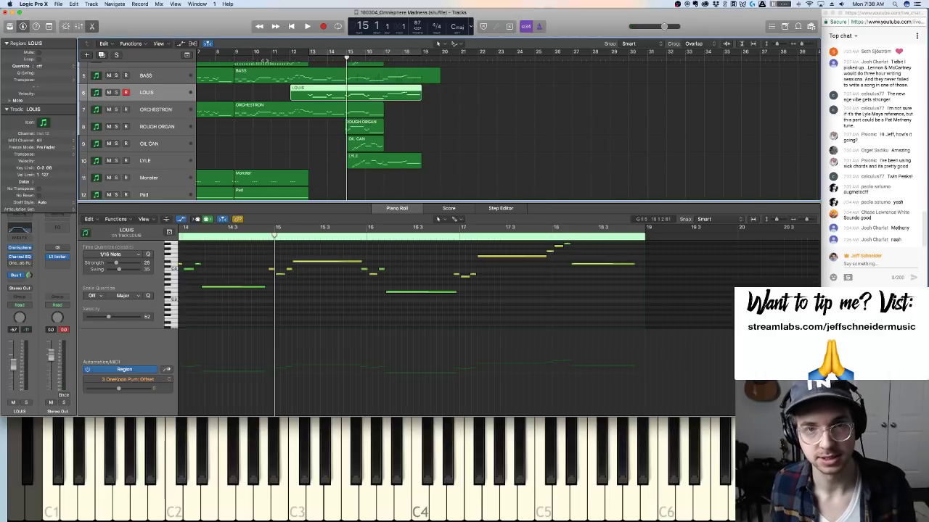
drag(388, 52, 601, 48)
key(space)
key(r)
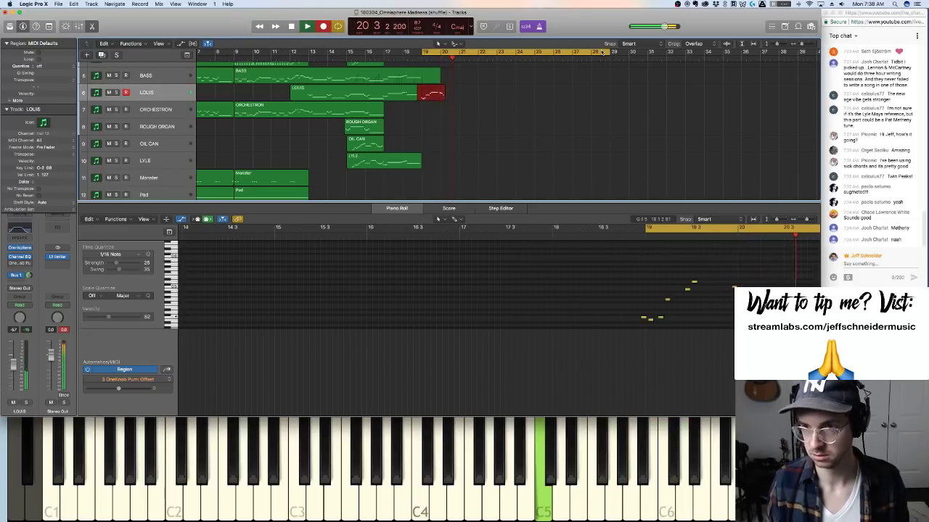
key(space)
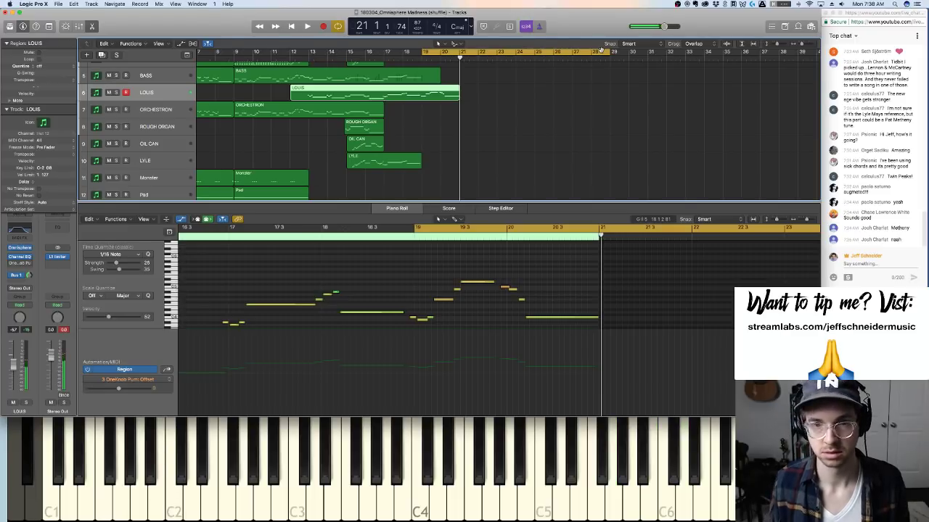
Start the two highest rising LOUIS notes in bar 19 earlier, and play the phrase back without cycling
key(space)
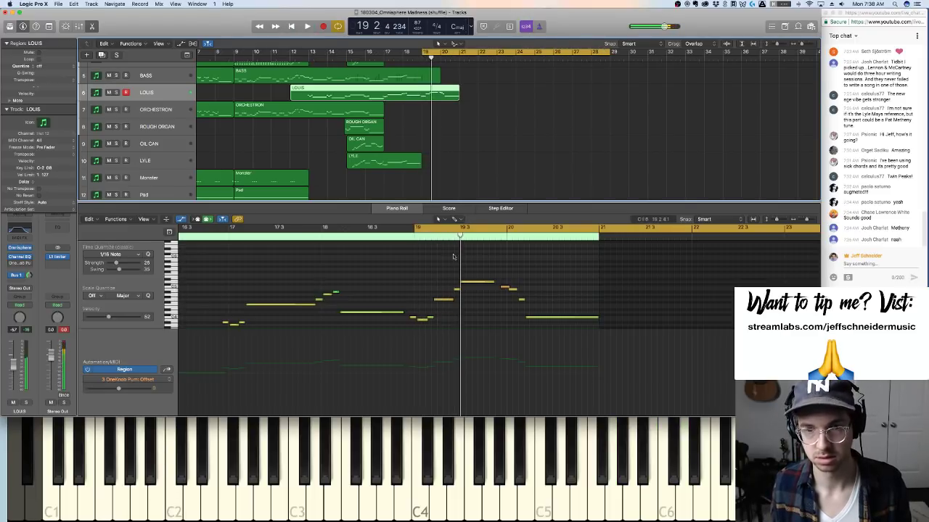
drag(450, 300, 436, 282)
key(super+Right)
key(space)
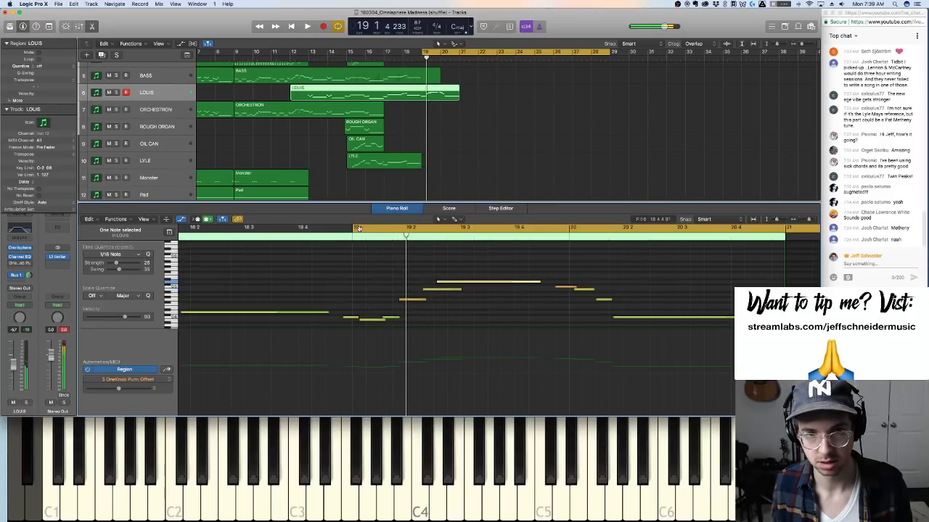
key(c)
click(326, 233)
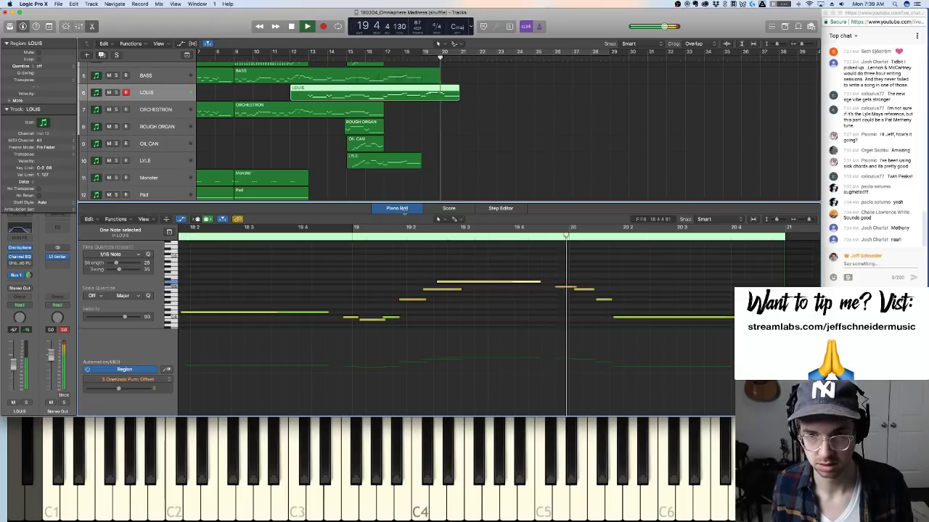
key(space)
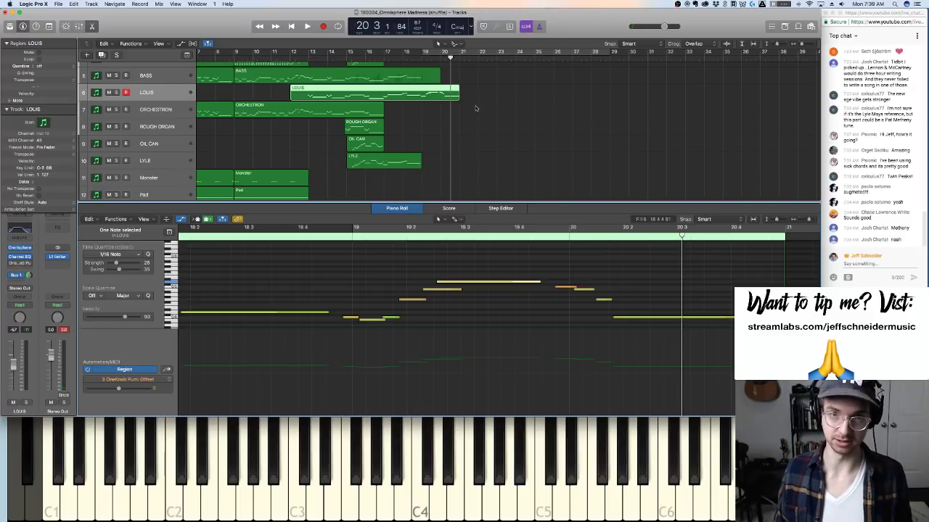
Turn the bar 19 to 29 cycle back on and audition the LOUIS phrase through bar 20
key(c)
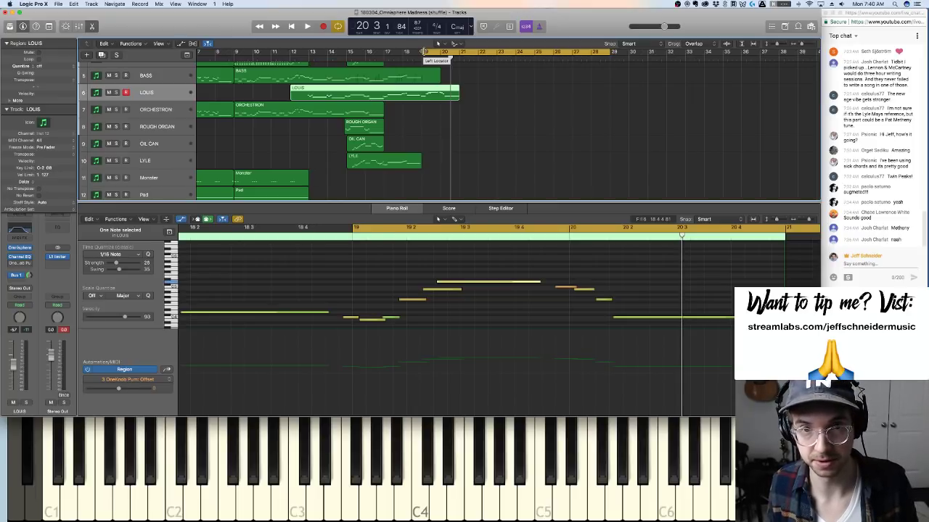
key(space)
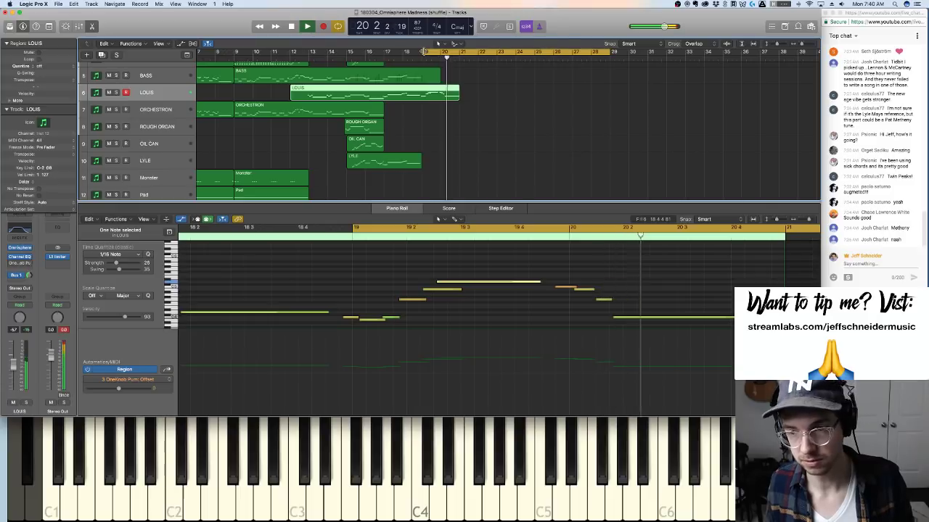
key(space)
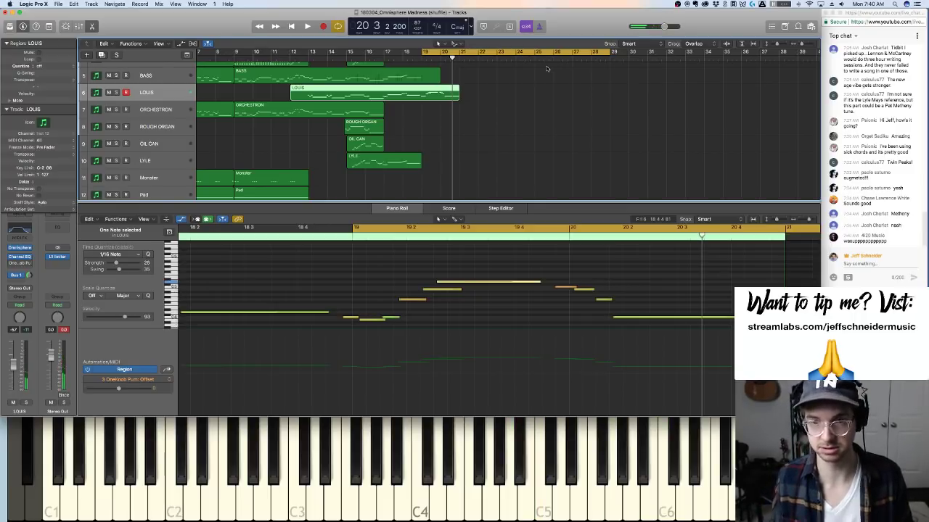
Try to record a new ending for the LOUIS phrase in bar 20
key(r)
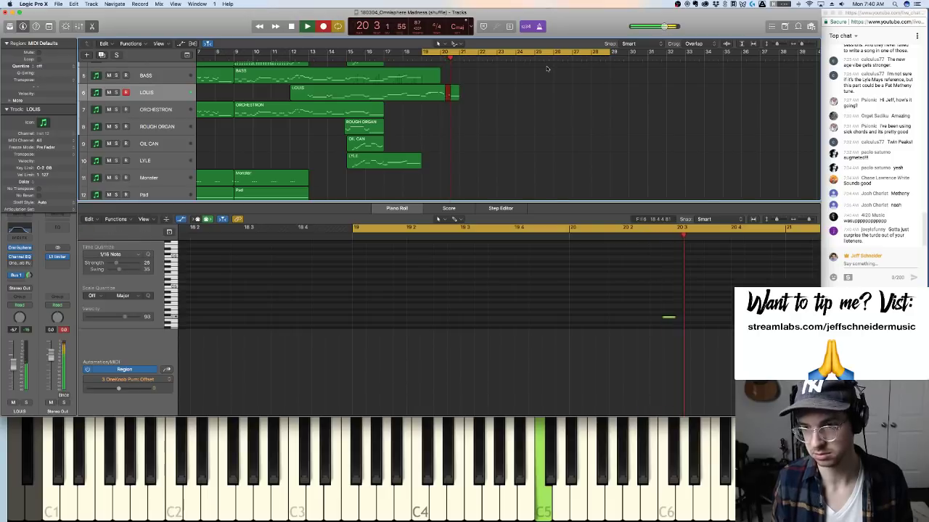
key(space)
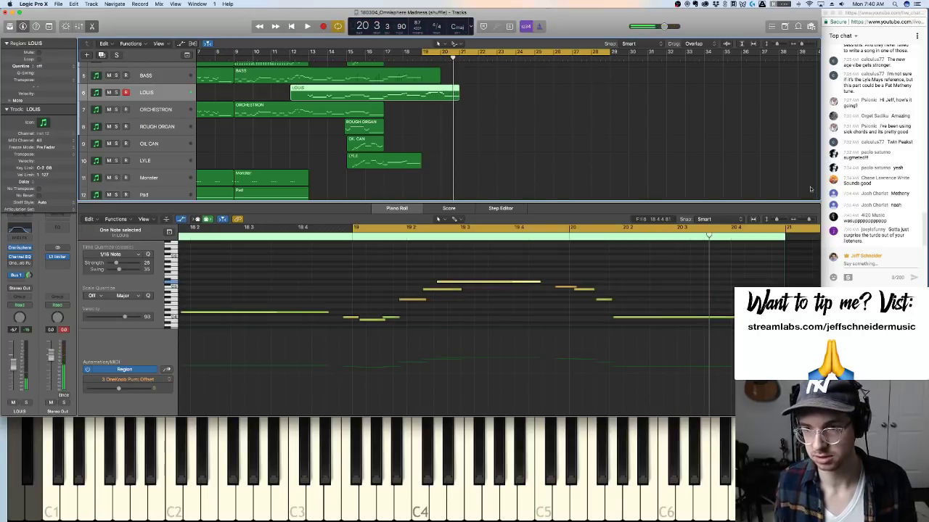
Shorten the long C4 LOUIS note to end in beat 2 of bar 20, and record two lower notes after it
drag(731, 317, 655, 306)
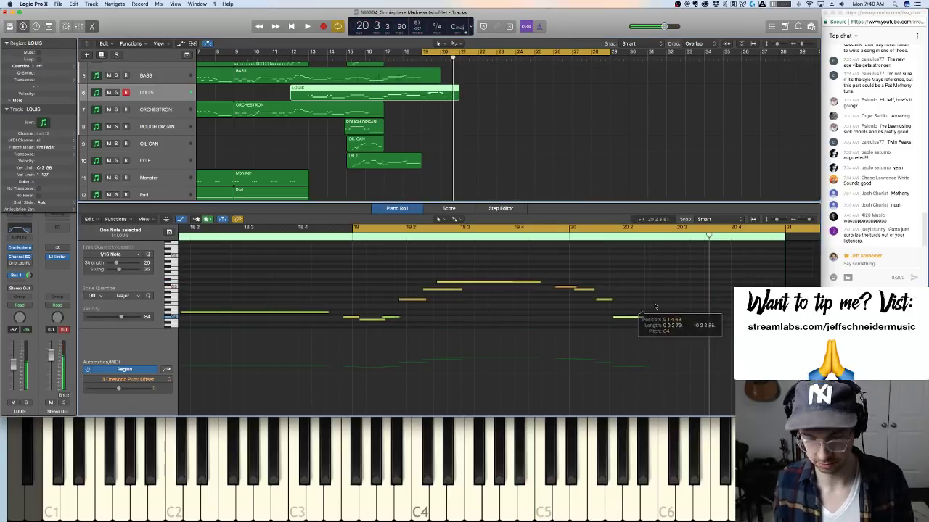
key(r)
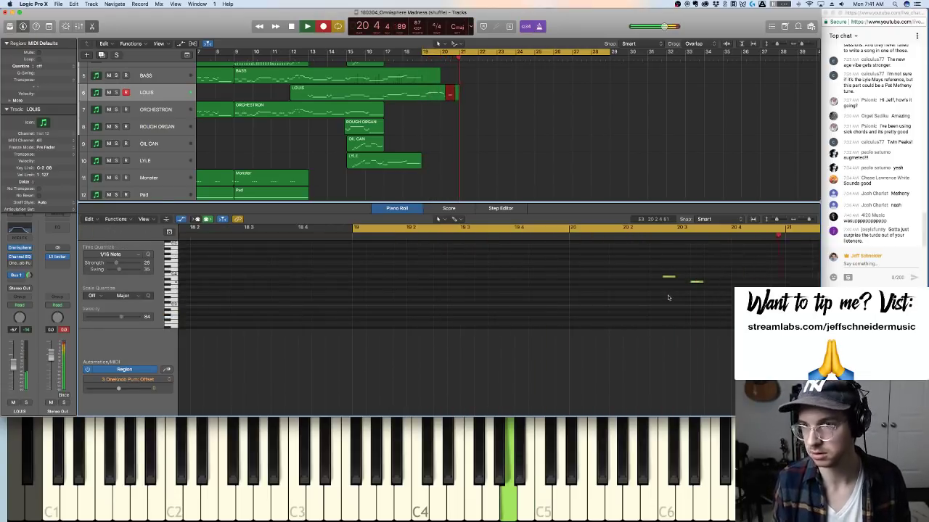
key(space)
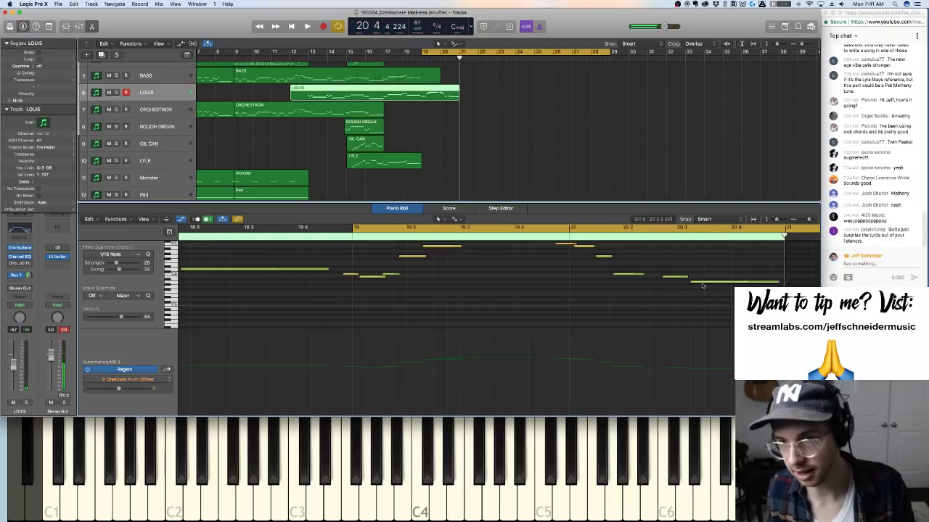
key(space)
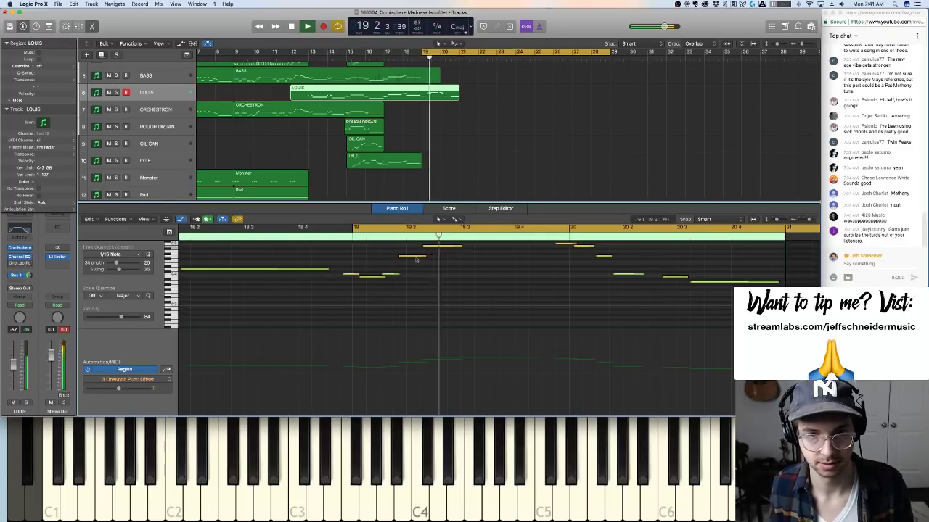
key(space)
Select the GREAT BASS track and try out bass notes for the passage from bar 19
scroll(465, 122, up, 4)
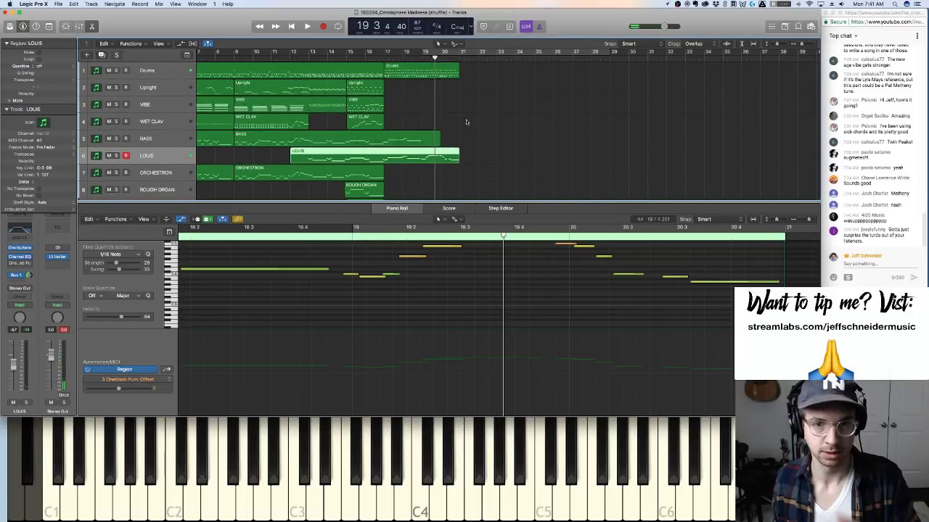
scroll(440, 124, down, 4)
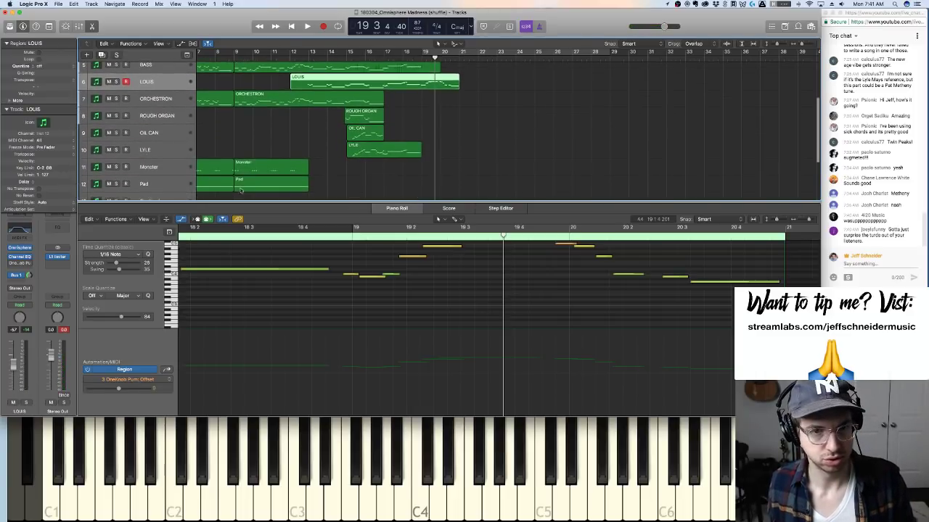
scroll(413, 57, down, 4)
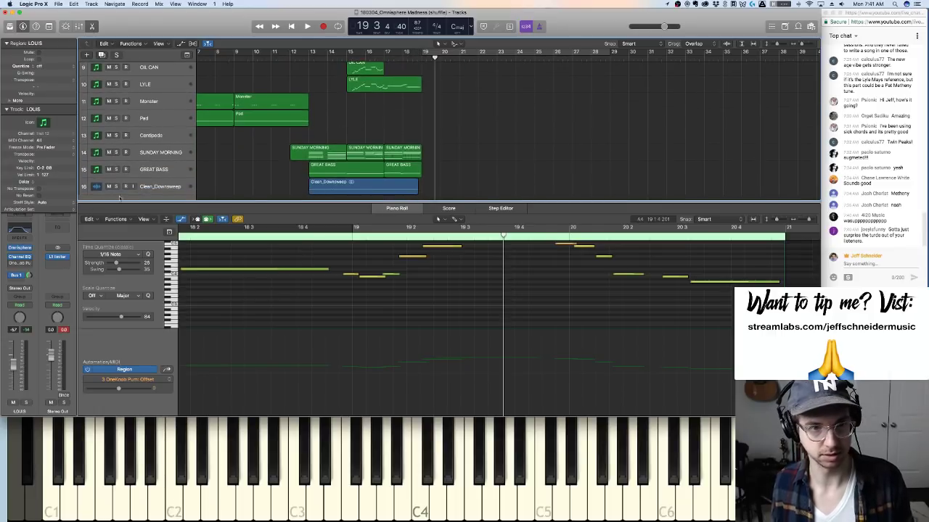
click(165, 170)
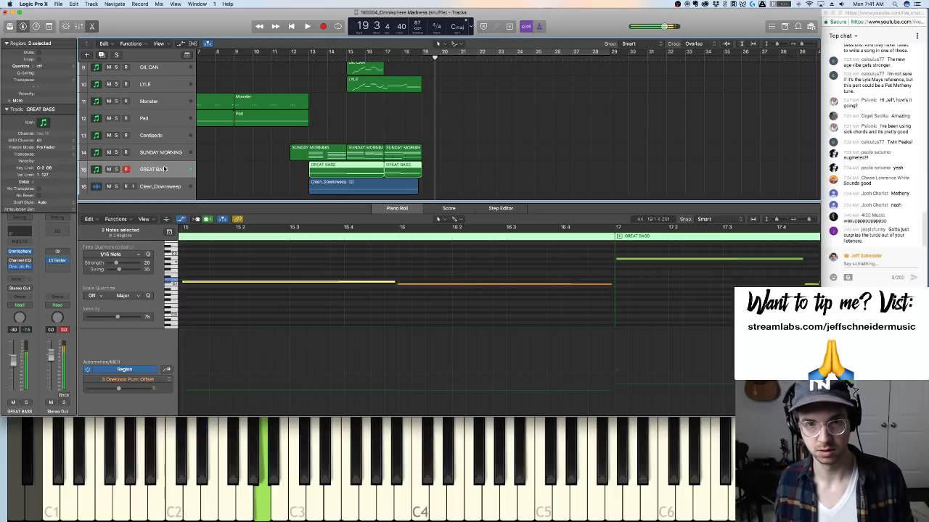
click(371, 57)
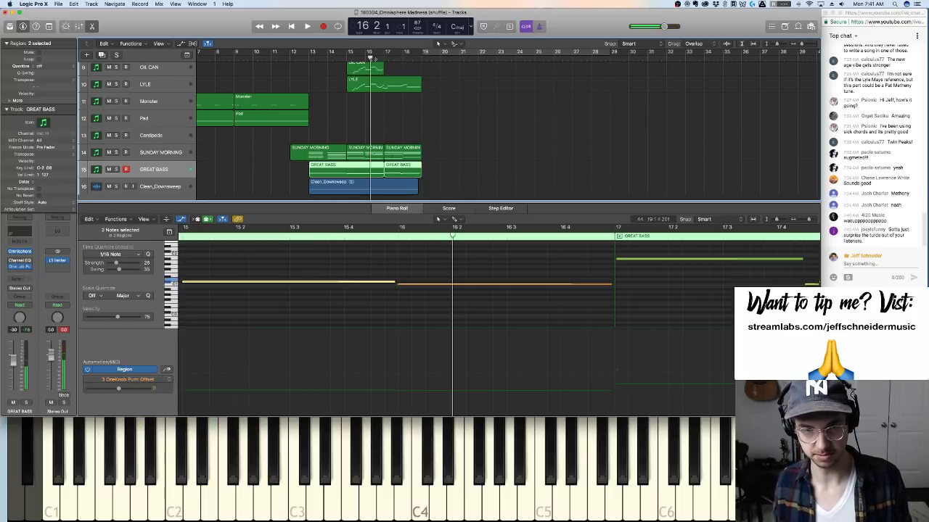
key(space)
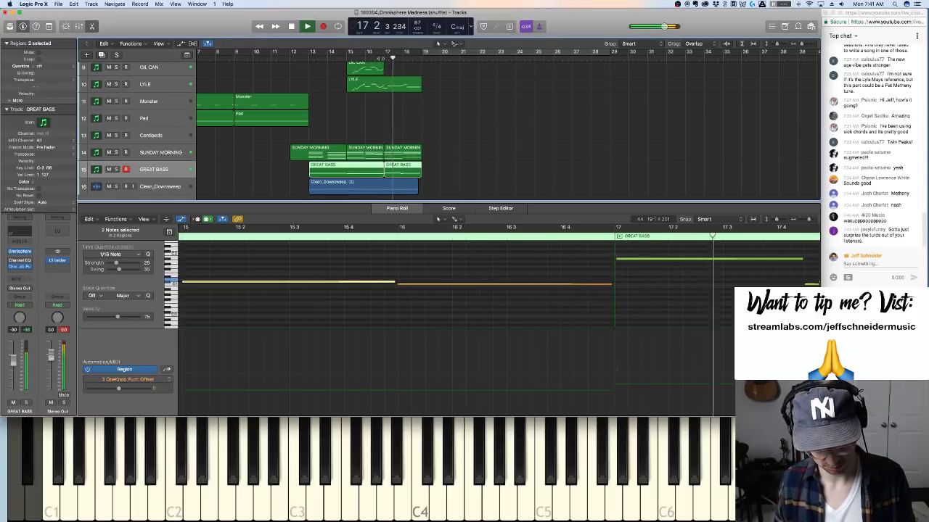
key(r)
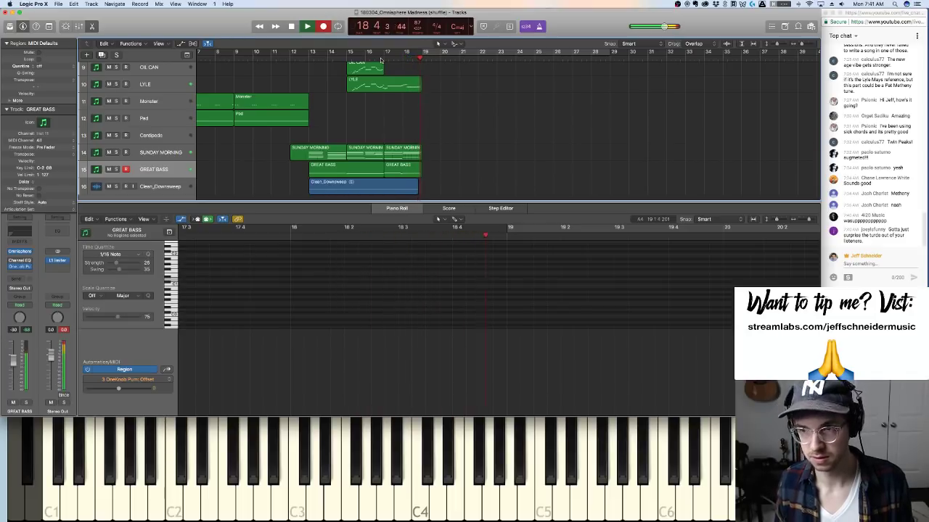
key(space)
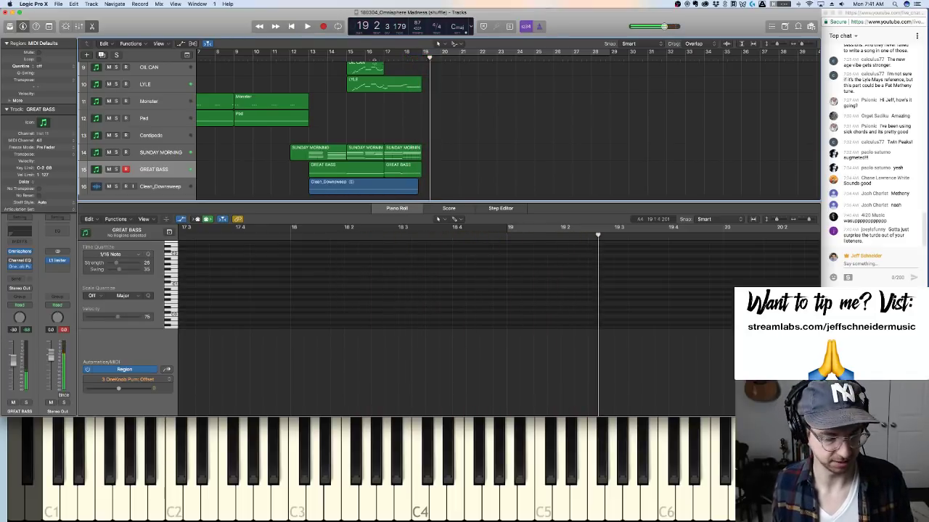
Turn the cycle back on from bar 19 and record two sustained GREAT BASS notes, one in bar 19 and a higher one in bar 20
click(426, 53)
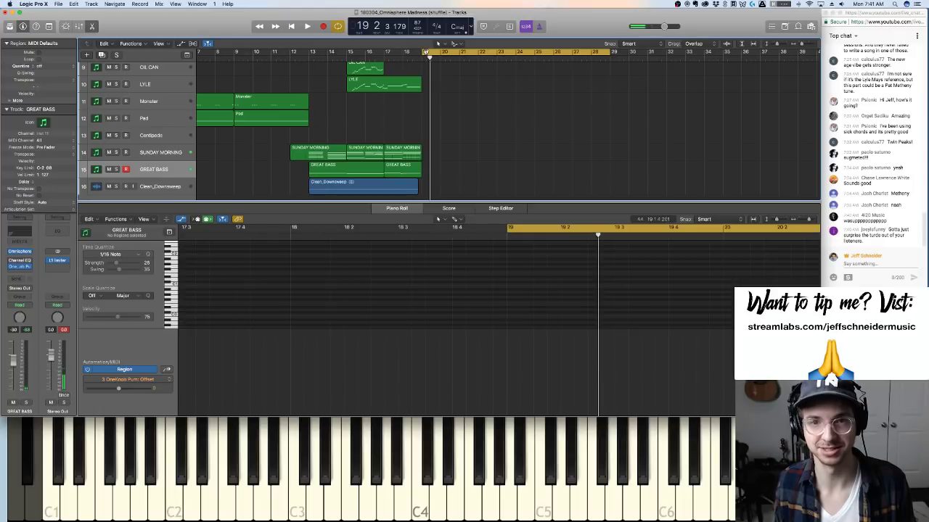
key(r)
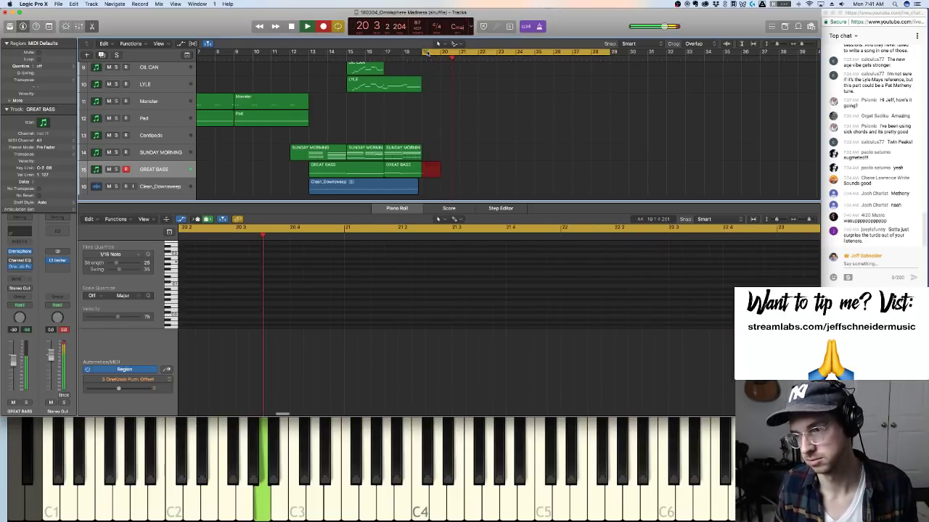
key(space)
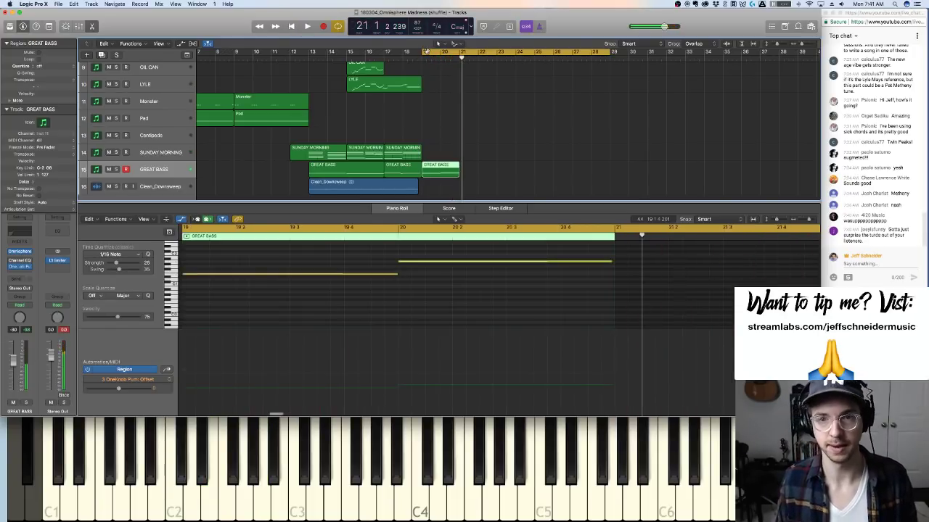
Select the SUNDAY MORNING track, check the notes of its bar 18 chord, and shorten the cycle to bars 19 to 21
scroll(435, 87, up, 5)
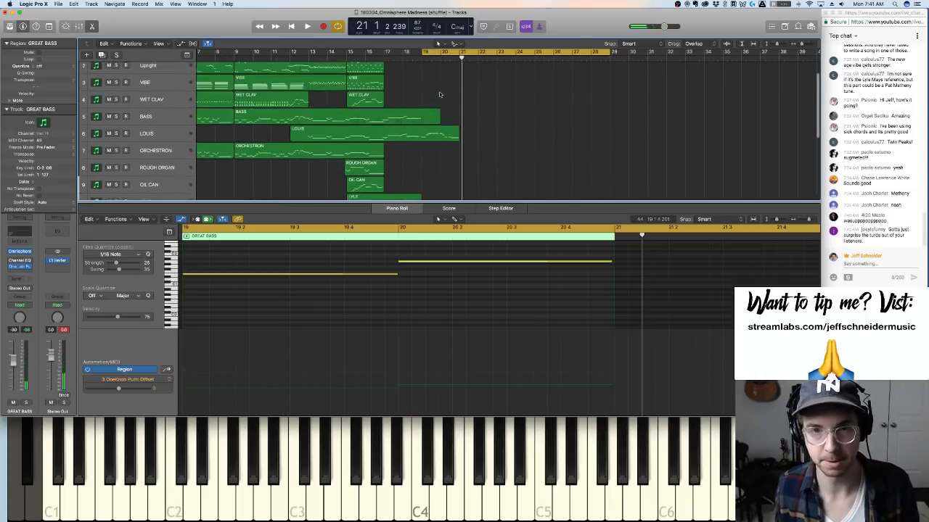
scroll(440, 90, down, 4)
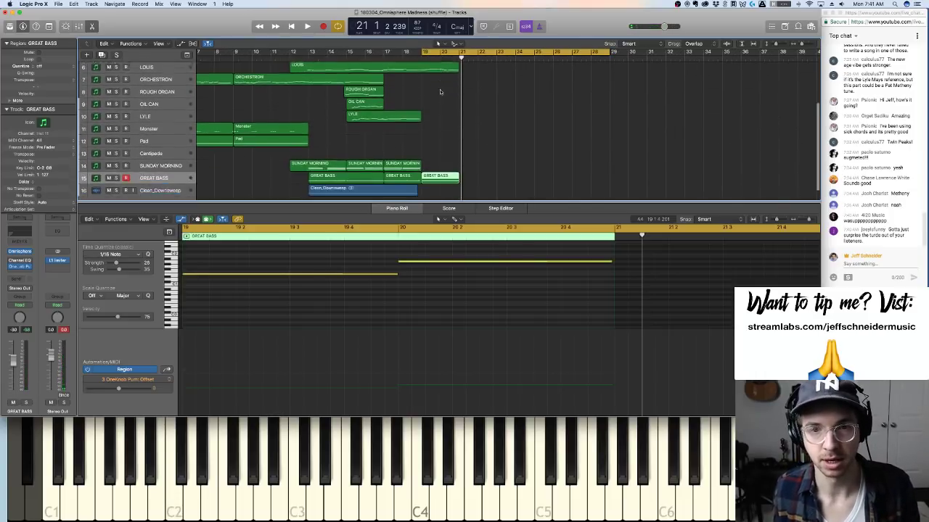
click(155, 154)
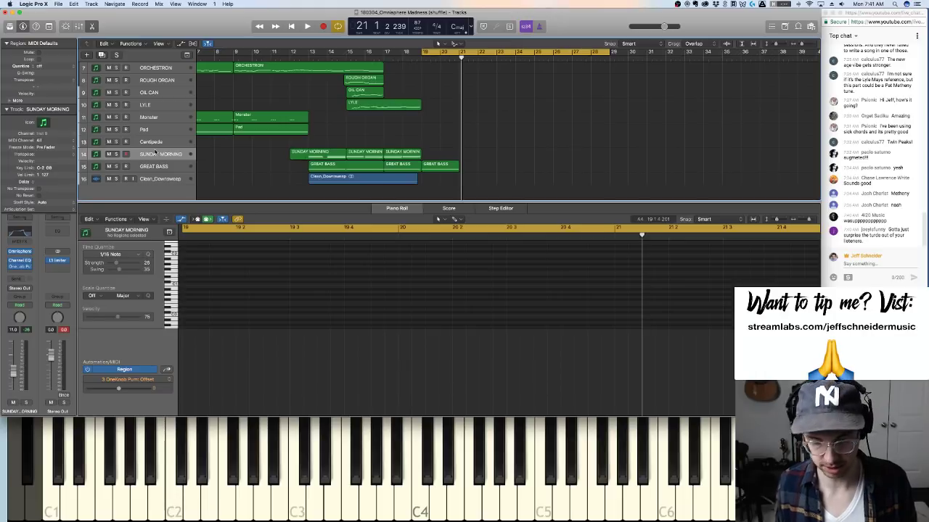
click(404, 154)
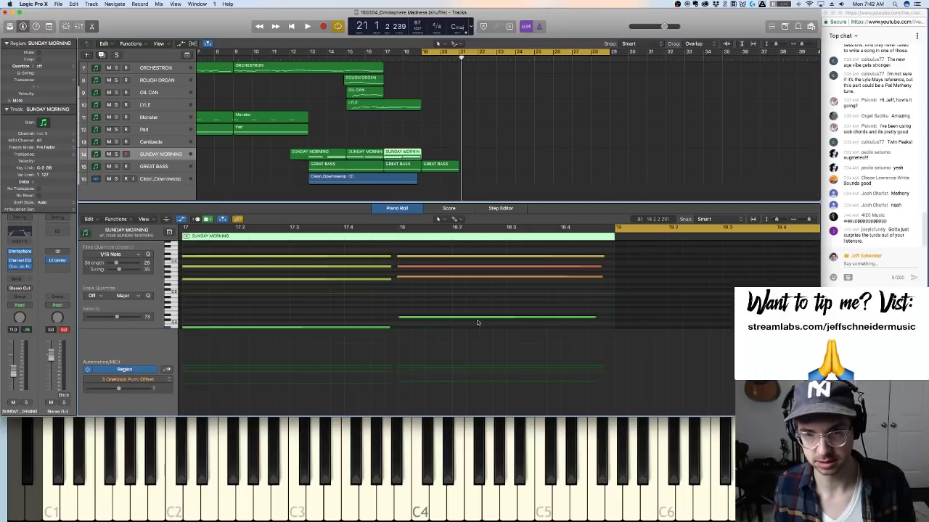
drag(478, 322, 484, 249)
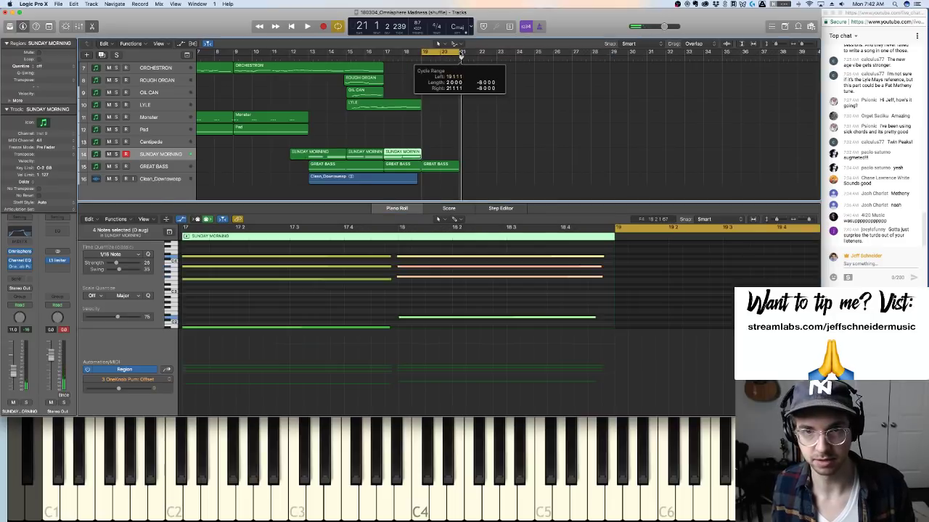
Record a wide SUNDAY MORNING chord held through bar 19
key(space)
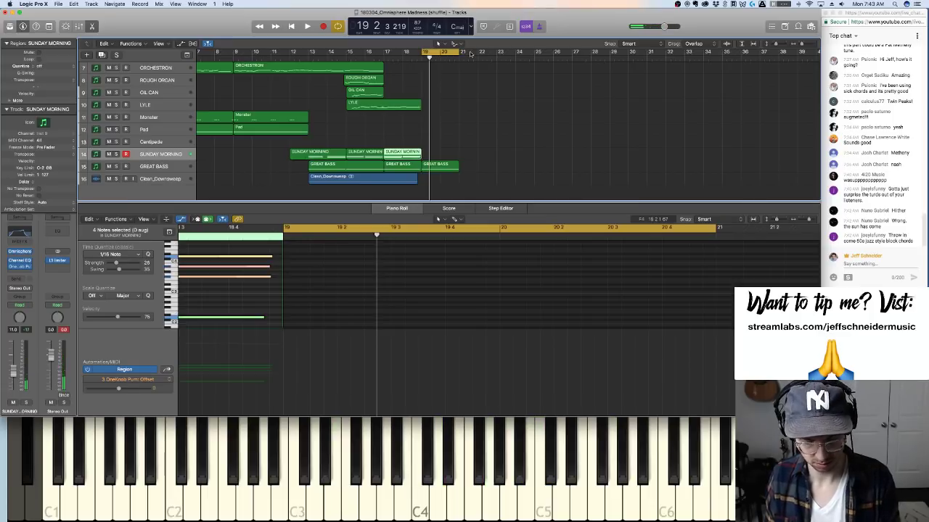
key(r)
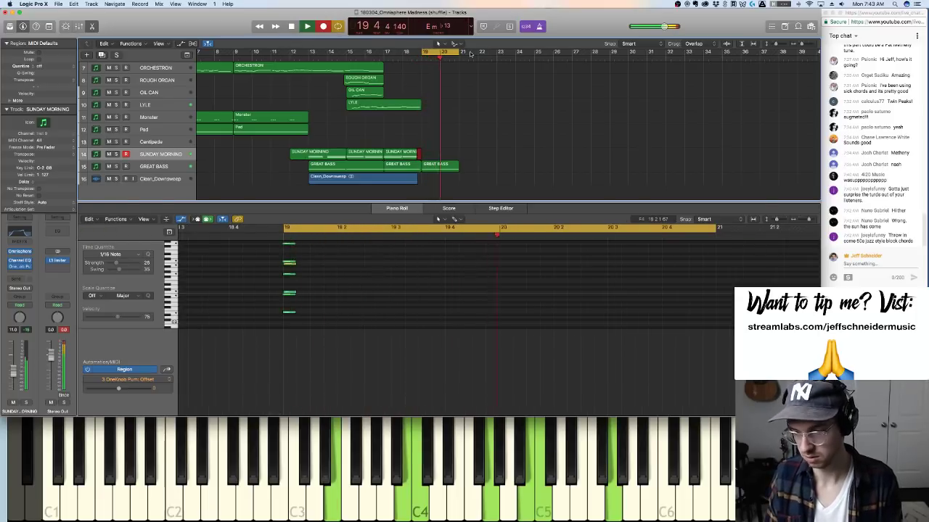
key(space)
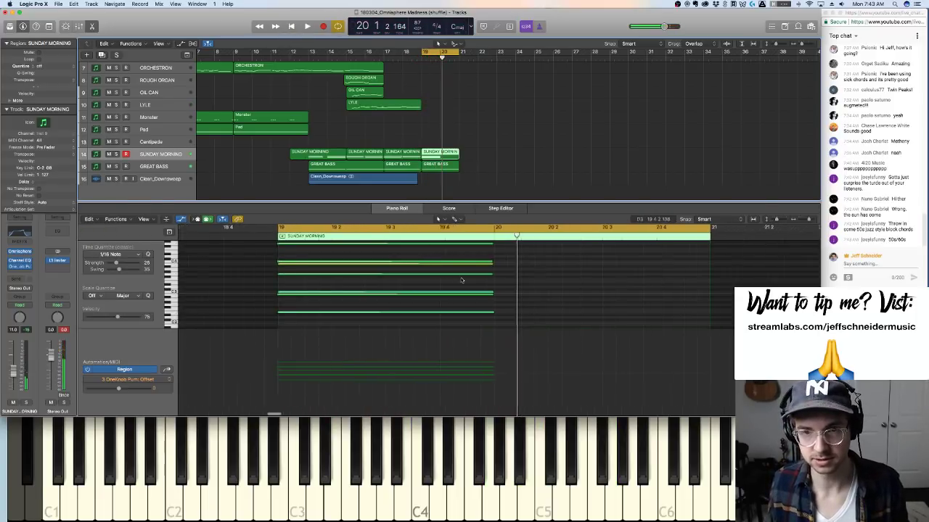
Try out chord voicings against the bar 19 to 21 cycle, and record a second sustained SUNDAY MORNING chord in bar 20
scroll(461, 280, right, 3)
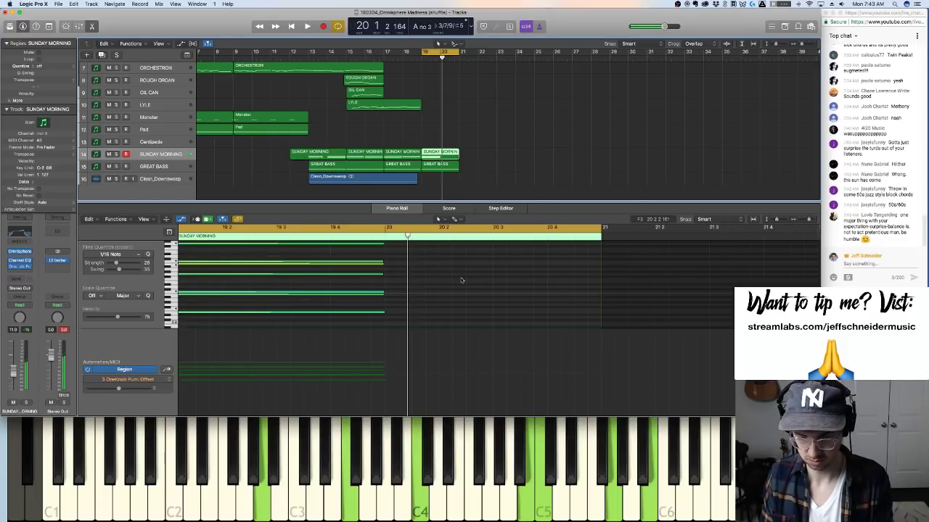
key(space)
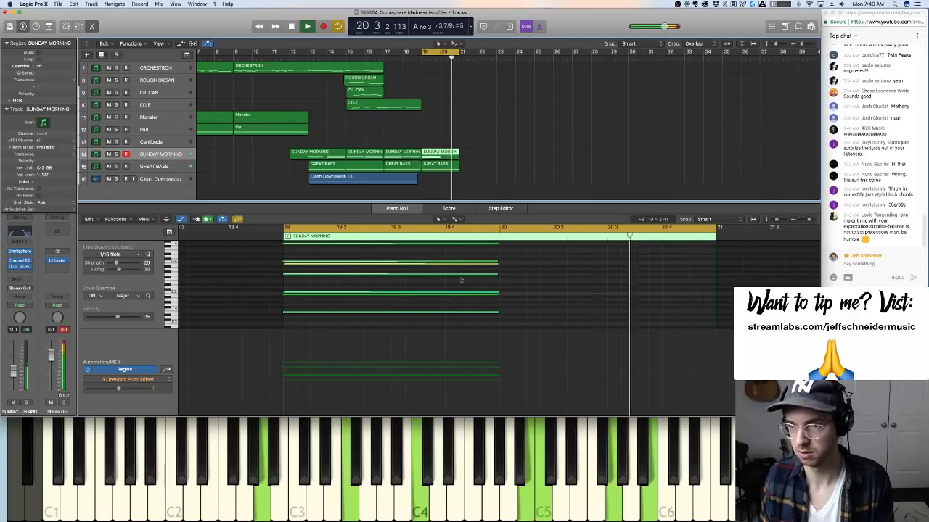
key(space)
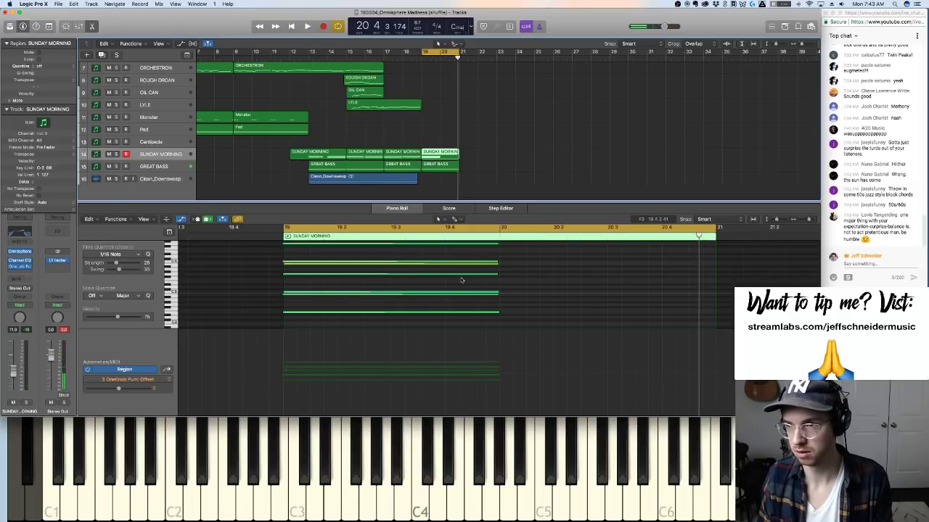
key(space)
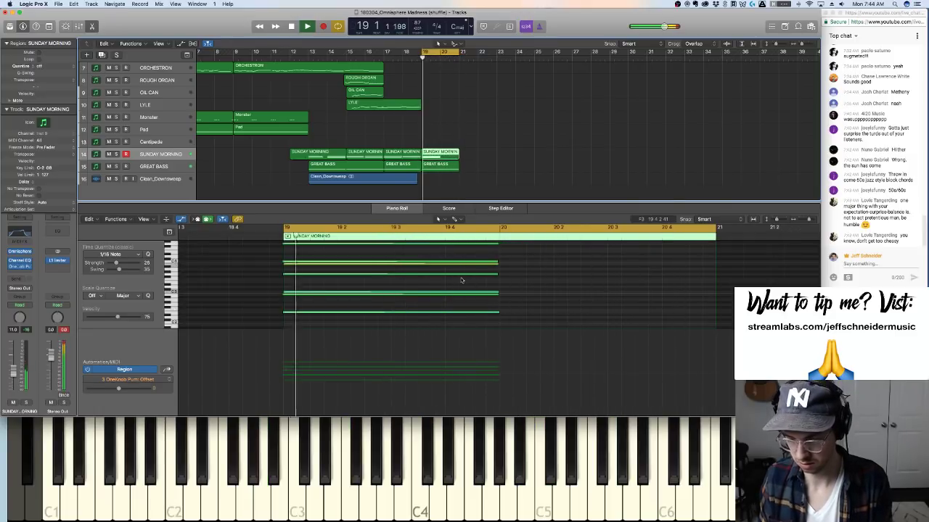
key(space)
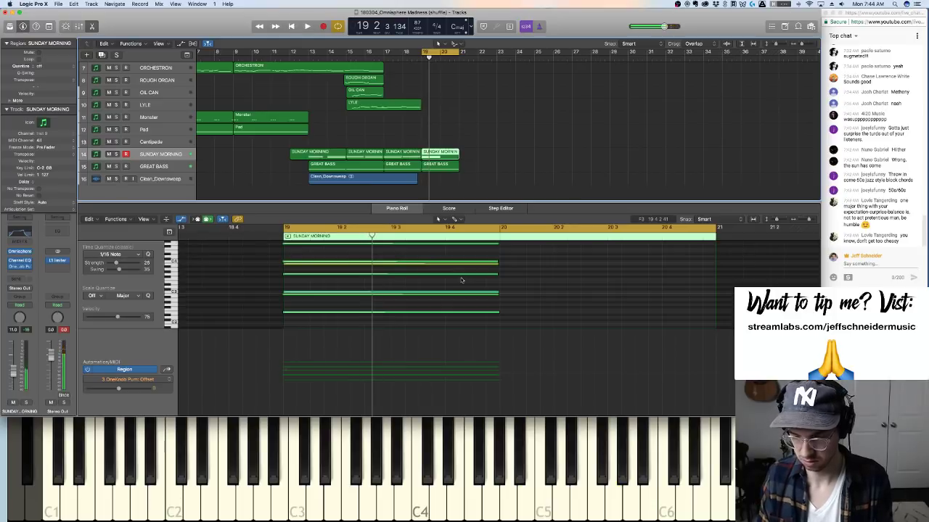
key(space)
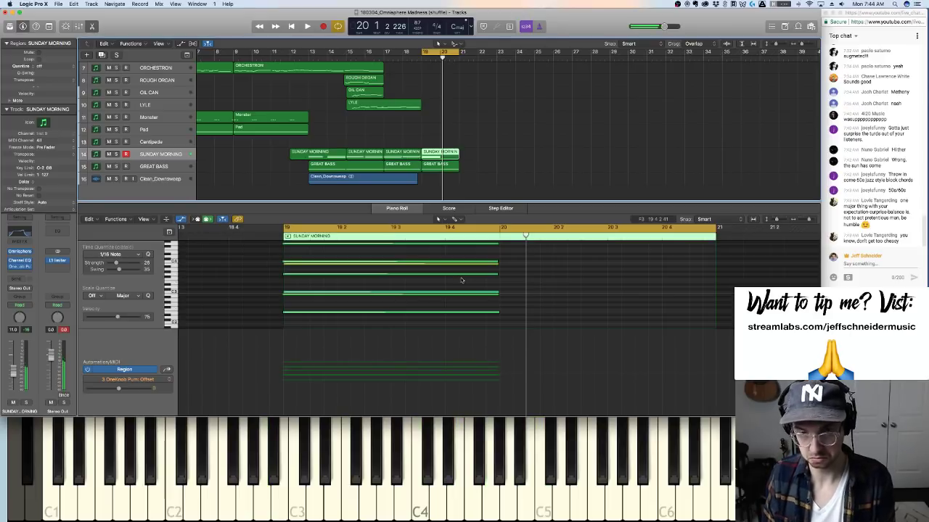
key(space)
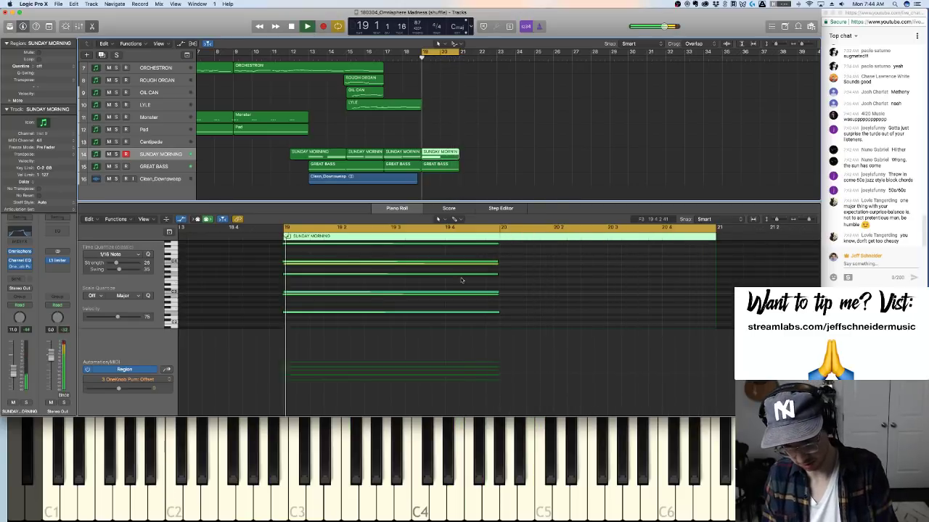
key(r)
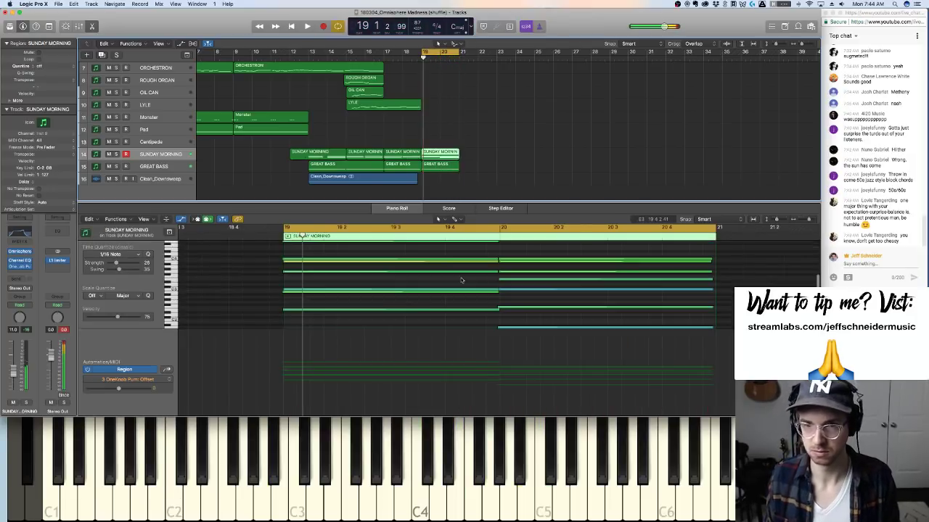
Solo the SUNDAY MORNING track and shorten five notes of the bar 19 chord to end just before bar 20
key(s)
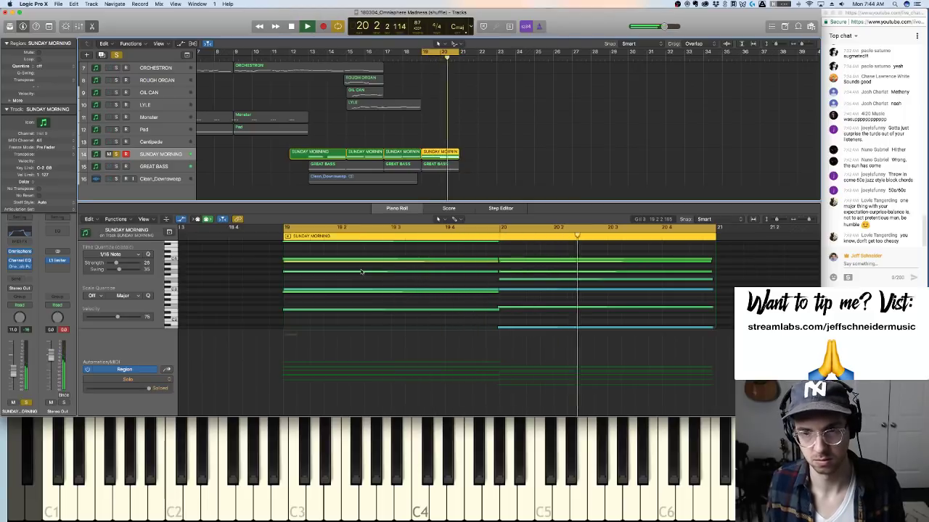
key(space)
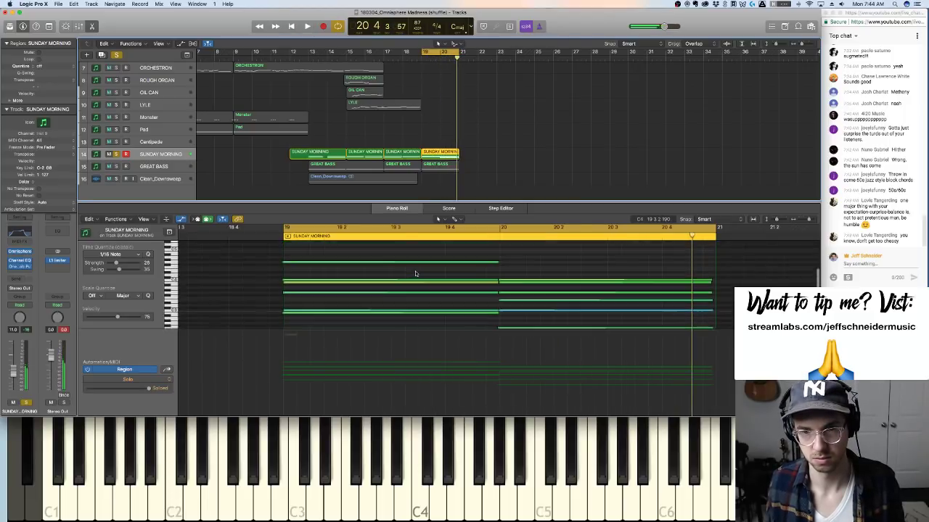
scroll(416, 274, down, 2)
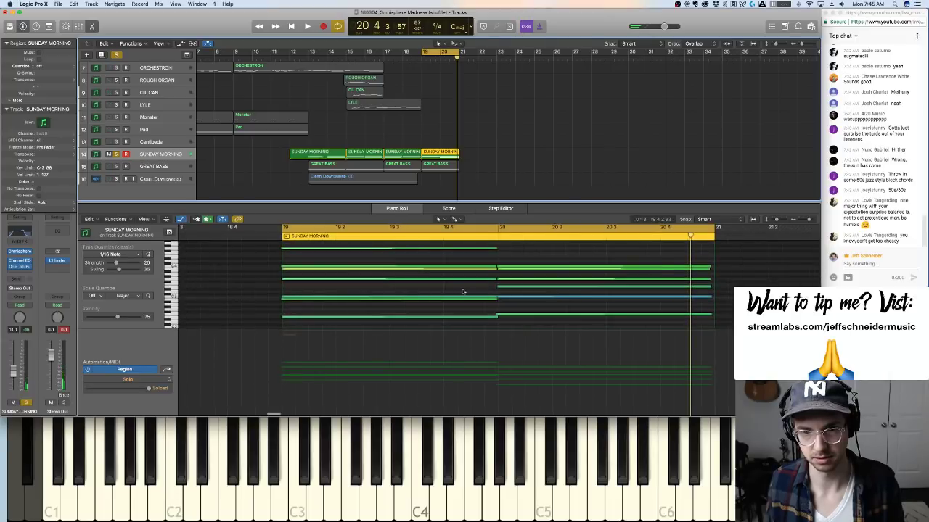
drag(471, 307, 492, 264)
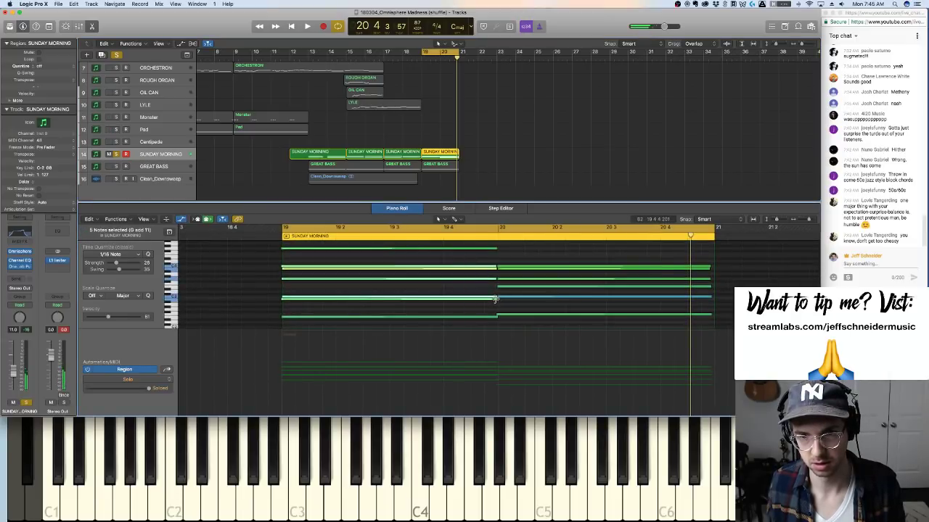
drag(496, 298, 493, 299)
Audition the soloed SUNDAY MORNING chords in bars 19 and 20 and check their individual notes
key(space)
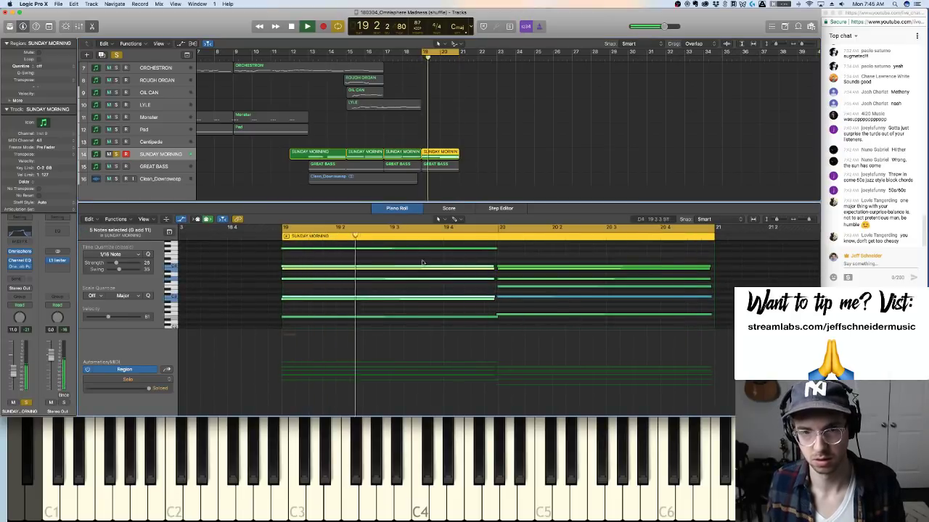
click(423, 269)
key(super+Left)
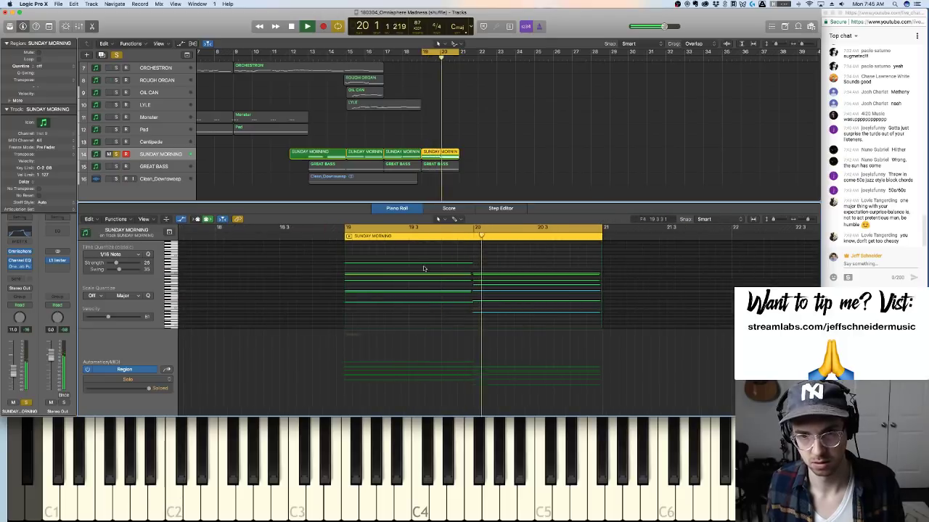
key(space)
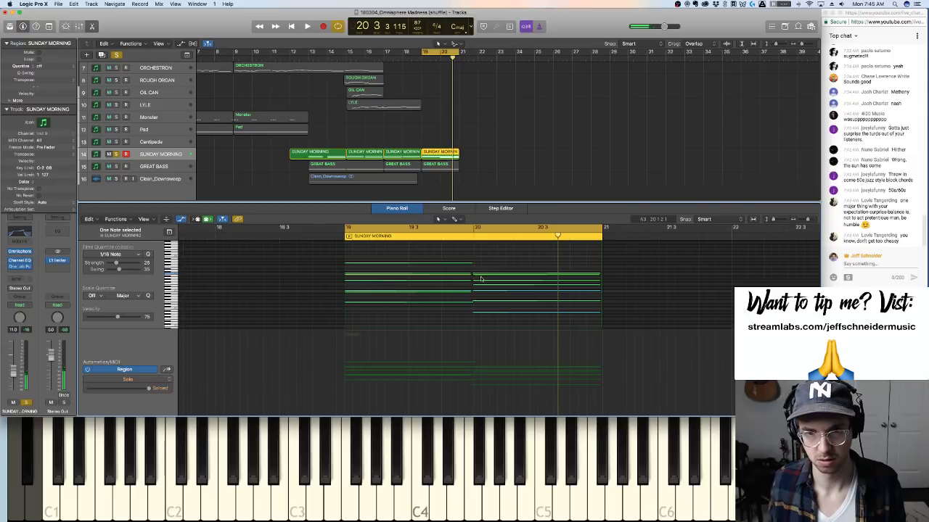
key(space)
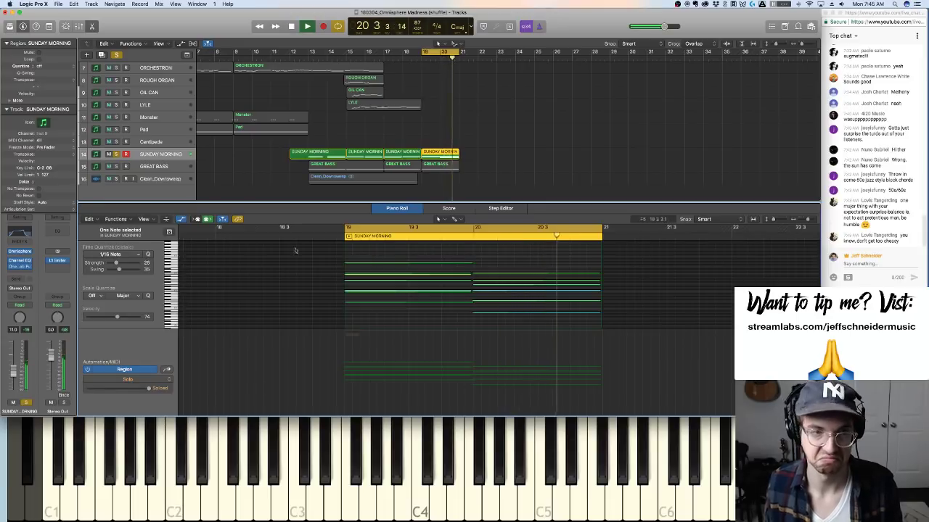
key(space)
Solo GREAT BASS together with SUNDAY MORNING, turn the cycle off, and play both parts from bar 17
click(116, 167)
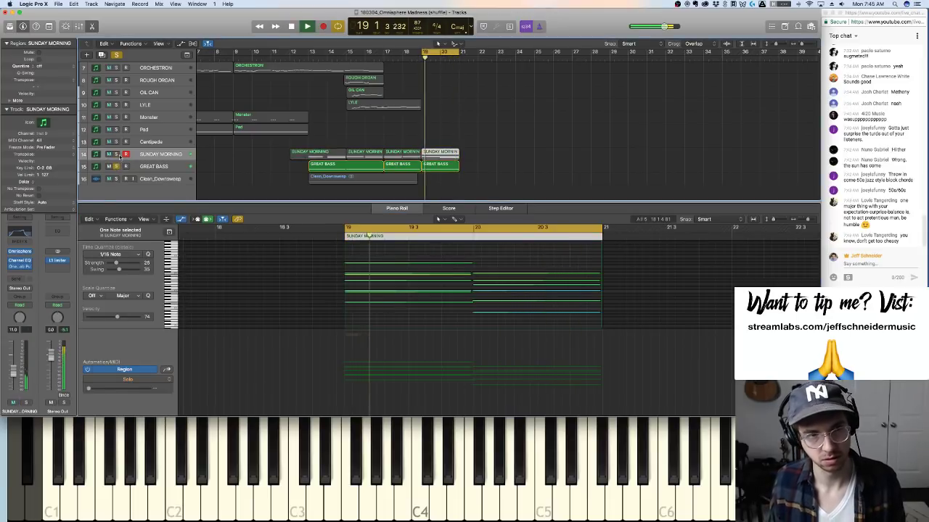
click(117, 155)
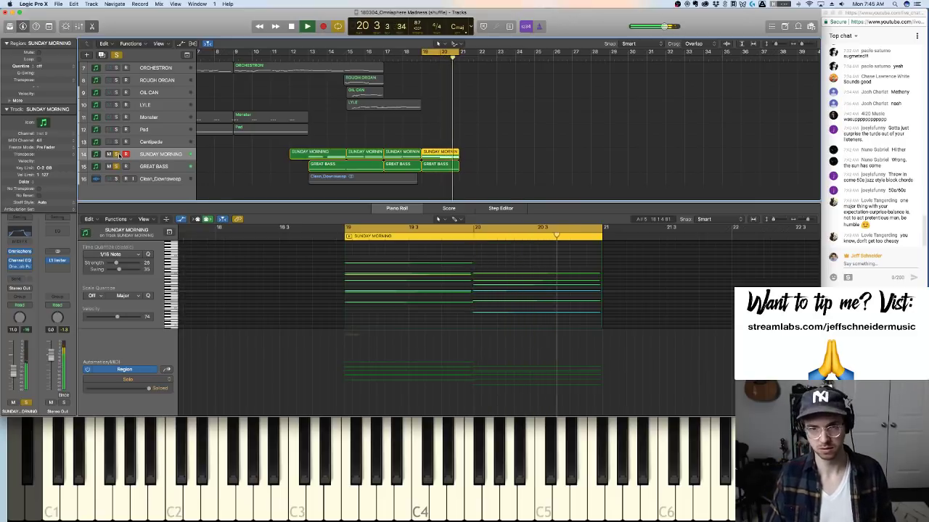
click(432, 53)
click(379, 56)
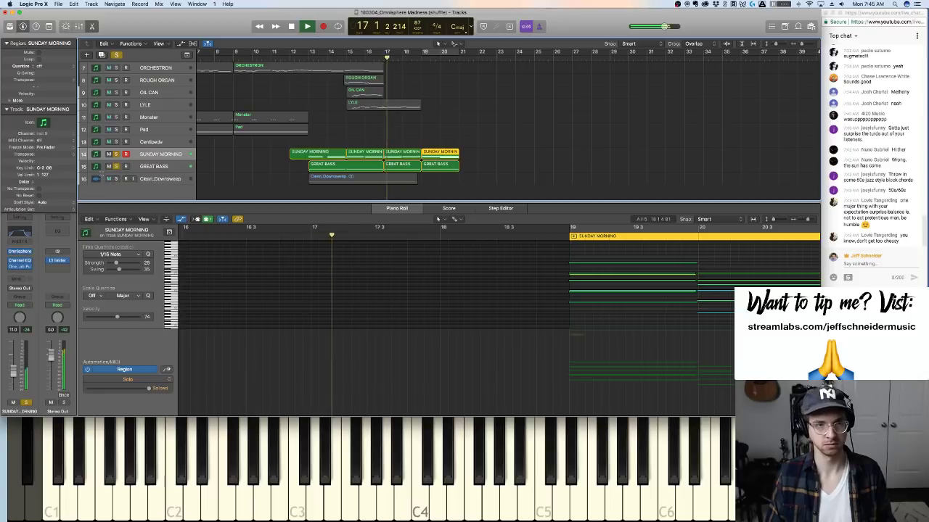
Turn off the track solos and listen to the full arrangement through the end of bar 20
click(115, 167)
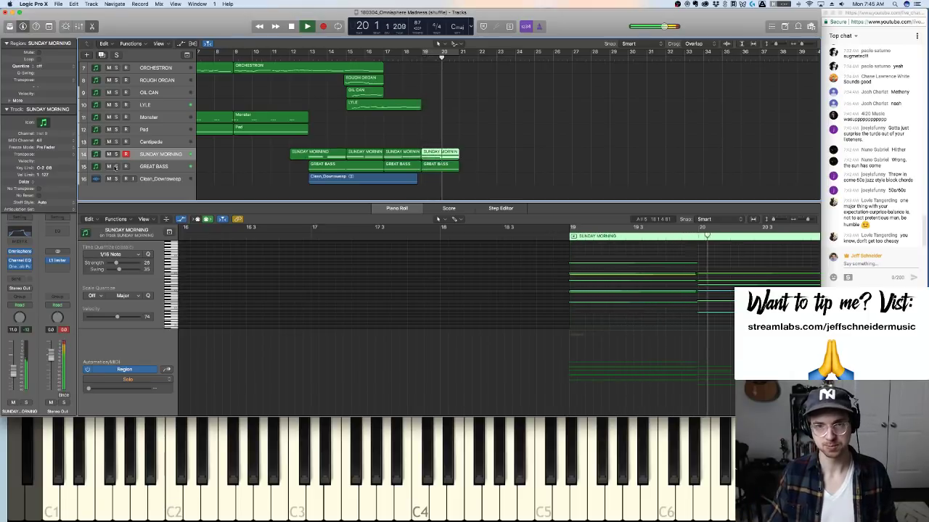
scroll(370, 170, up, 3)
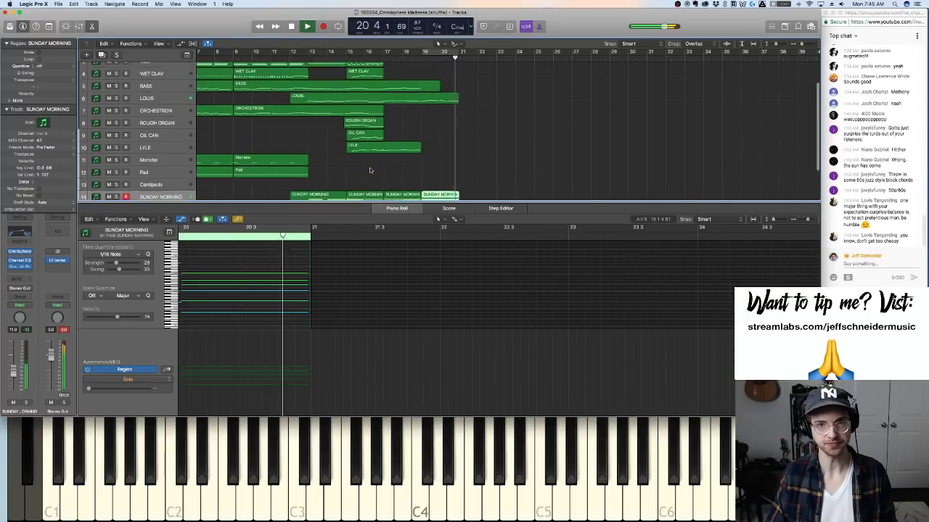
scroll(369, 170, up, 3)
key(space)
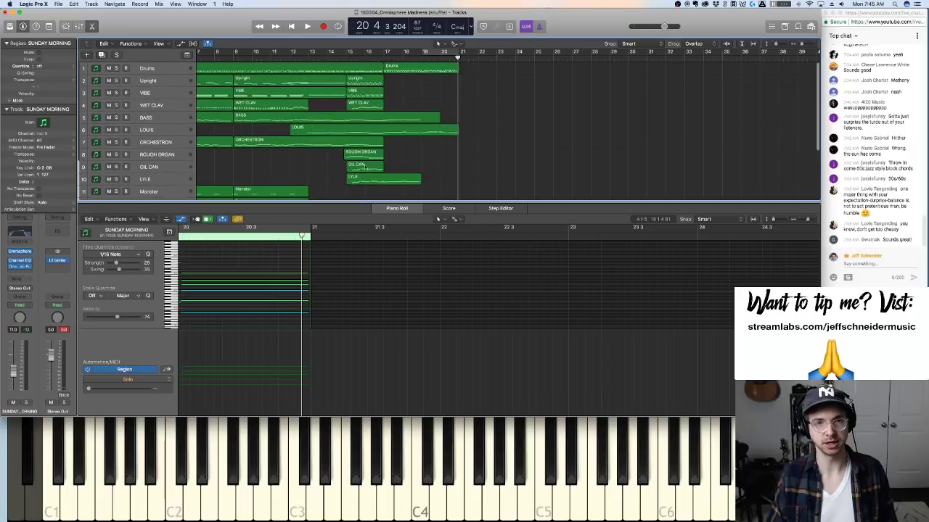
Rename the BASS track as FRETLESS and name all regions after their tracks
click(147, 118)
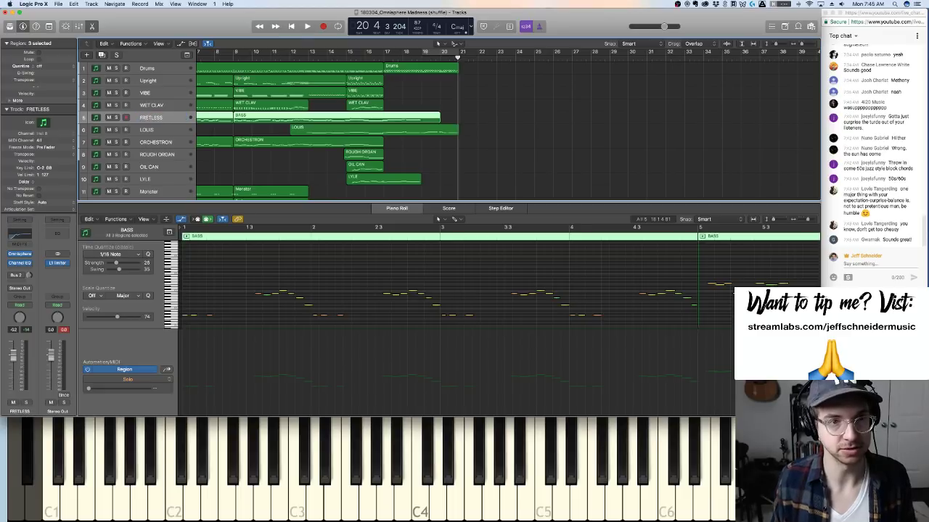
key(super+a)
right_click(382, 120)
click(387, 126)
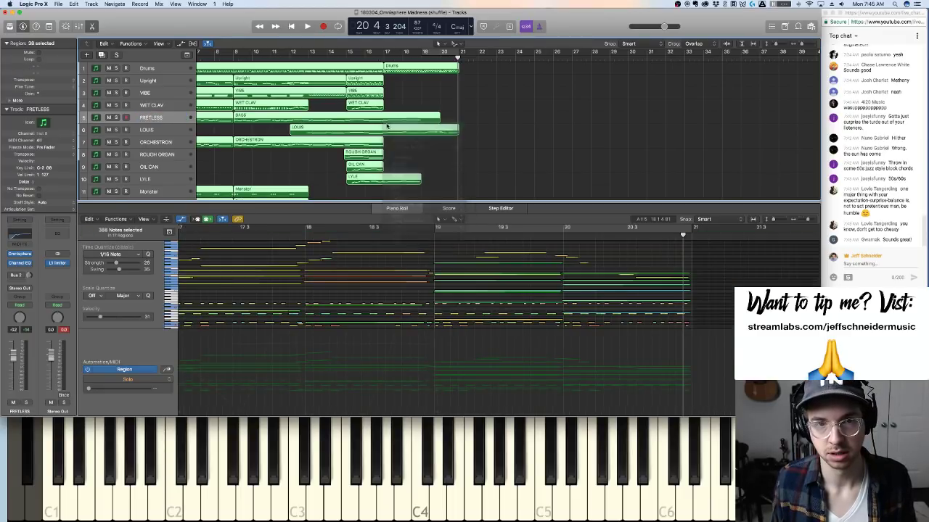
click(403, 94)
Try recording a new FRETLESS phrase from late bar 18 into bar 19, and undo the take
click(412, 58)
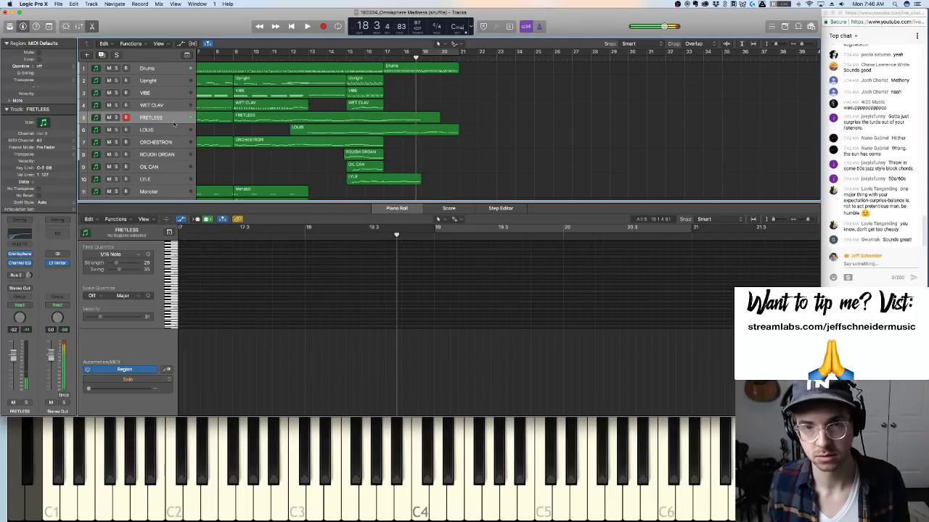
key(r)
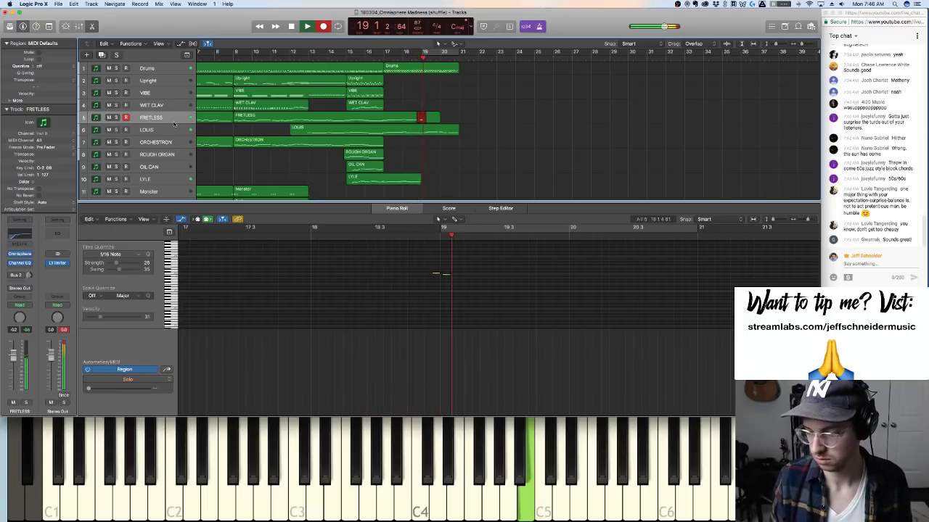
key(space)
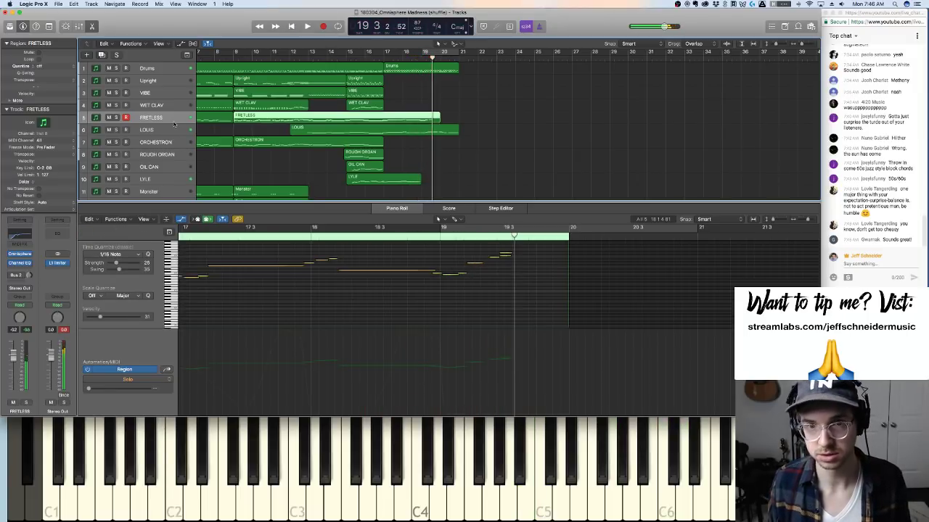
click(174, 124)
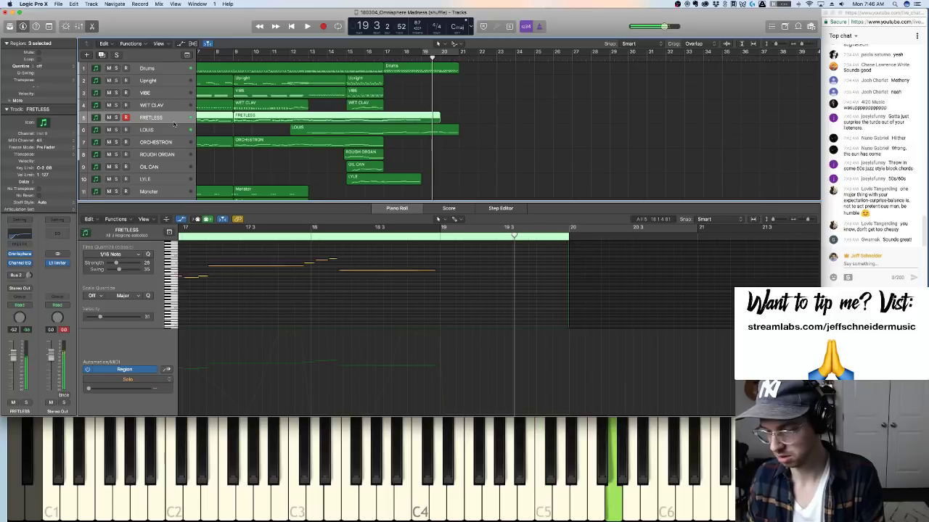
Record the FRETLESS line again from late bar 18 through the end of bar 20 and play it back
key(r)
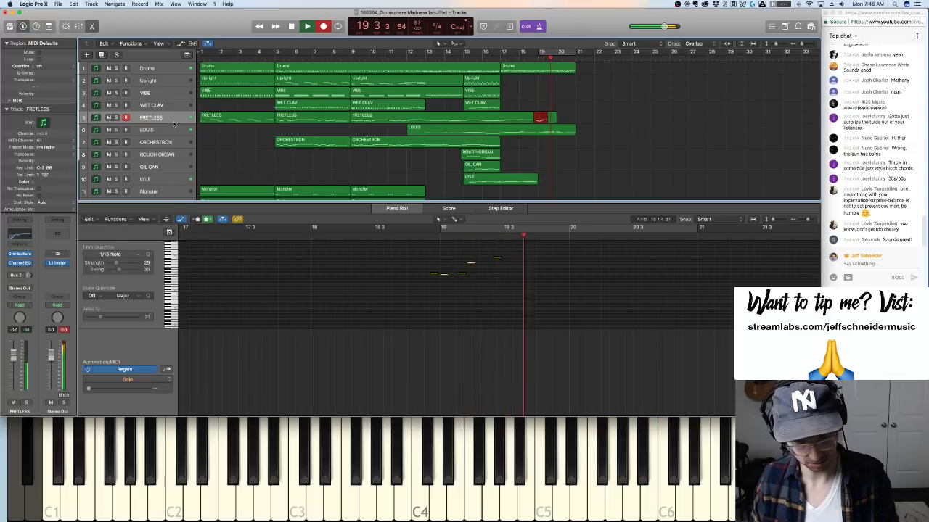
key(r)
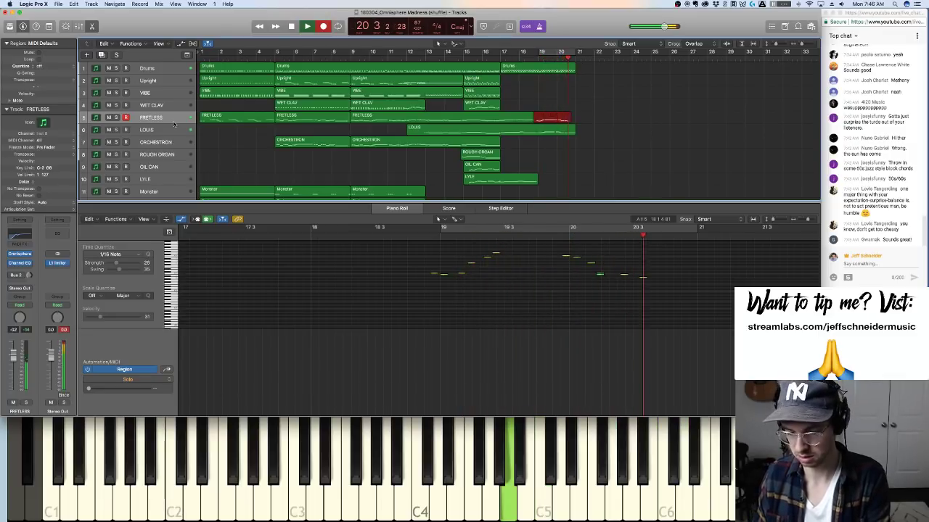
key(space)
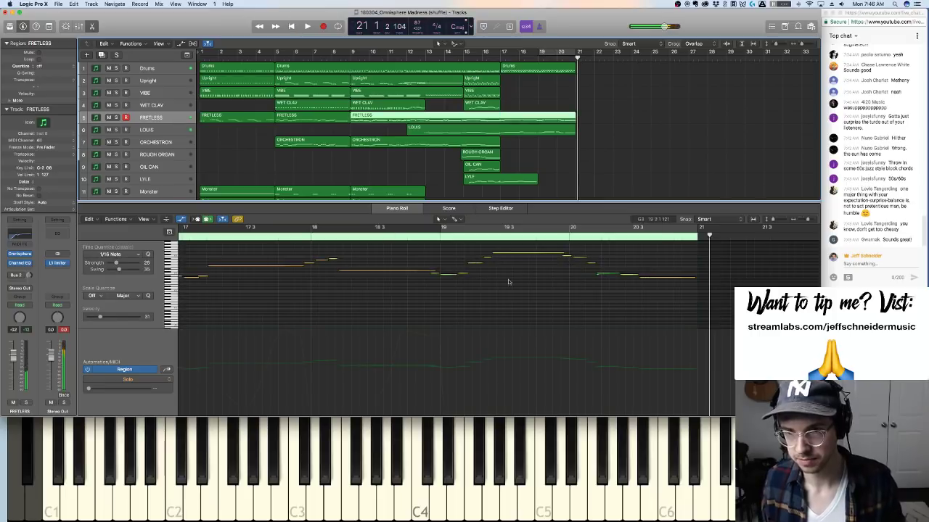
click(424, 236)
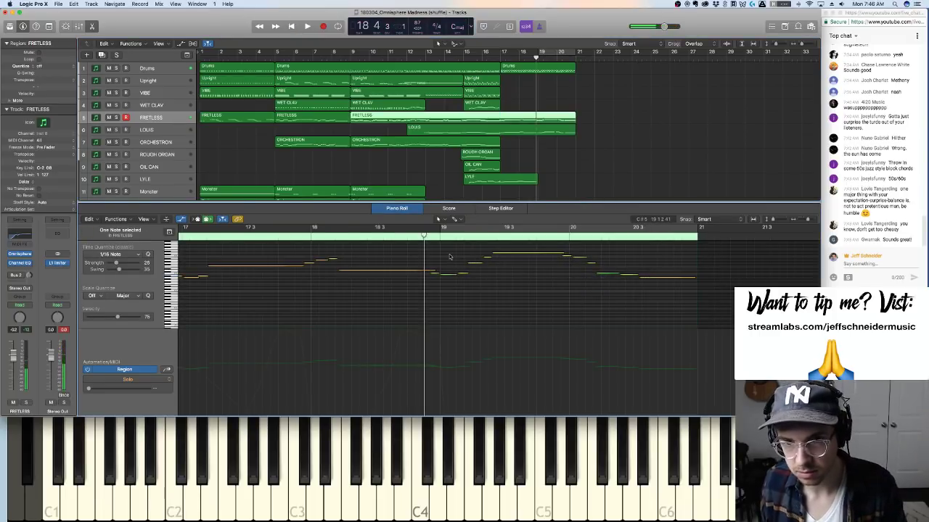
key(space)
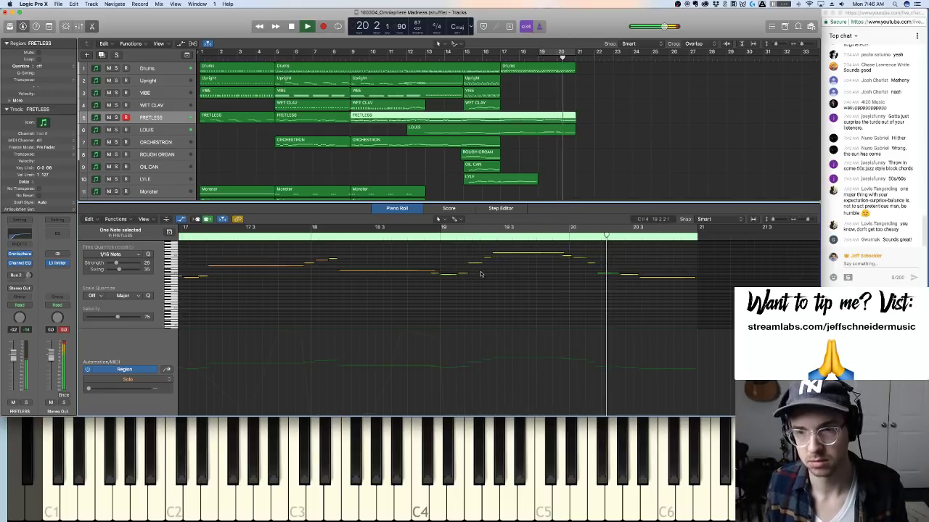
key(space)
Nudge the last two FRETLESS notes around beat 3 of bar 20 and cycle the bar to hear them
key(super+Right)
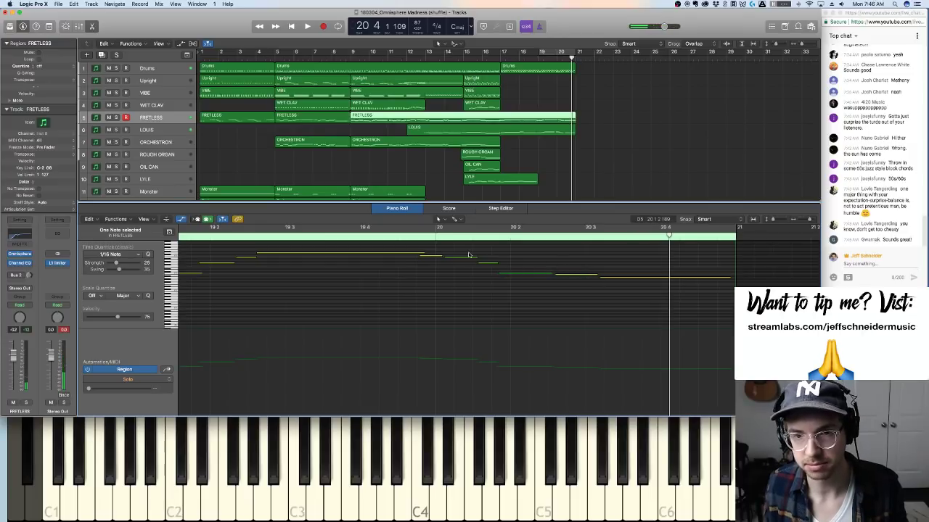
key(super+Left)
key(super+Left)
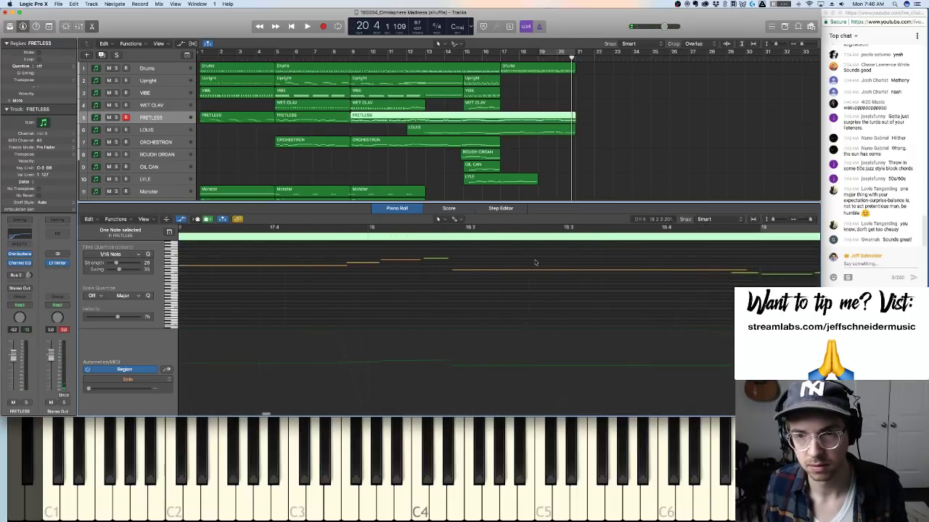
key(super+Right)
key(super+Right)
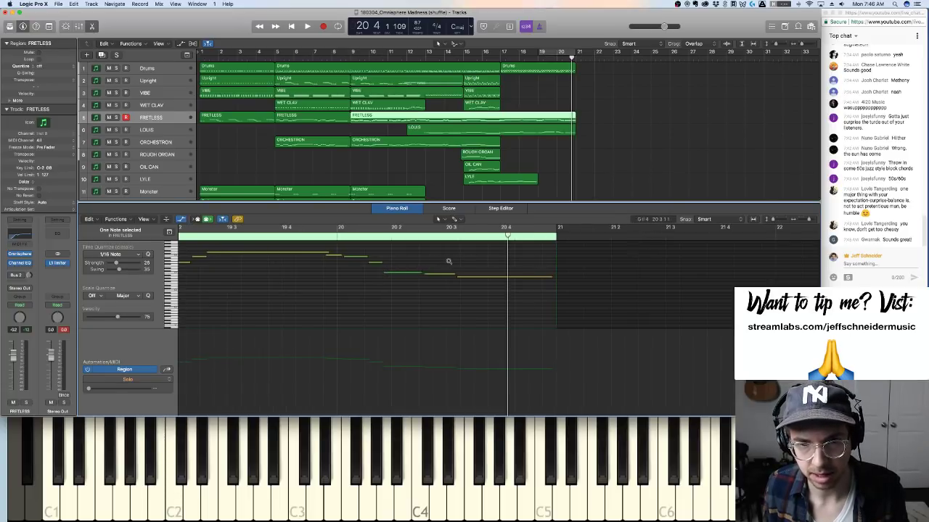
scroll(449, 262, left, 5)
scroll(449, 262, right, 5)
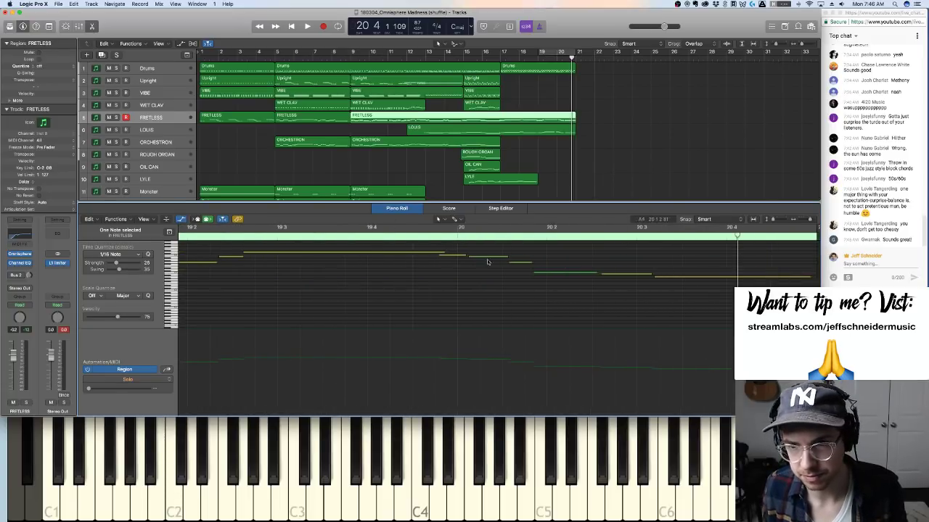
drag(618, 275, 667, 278)
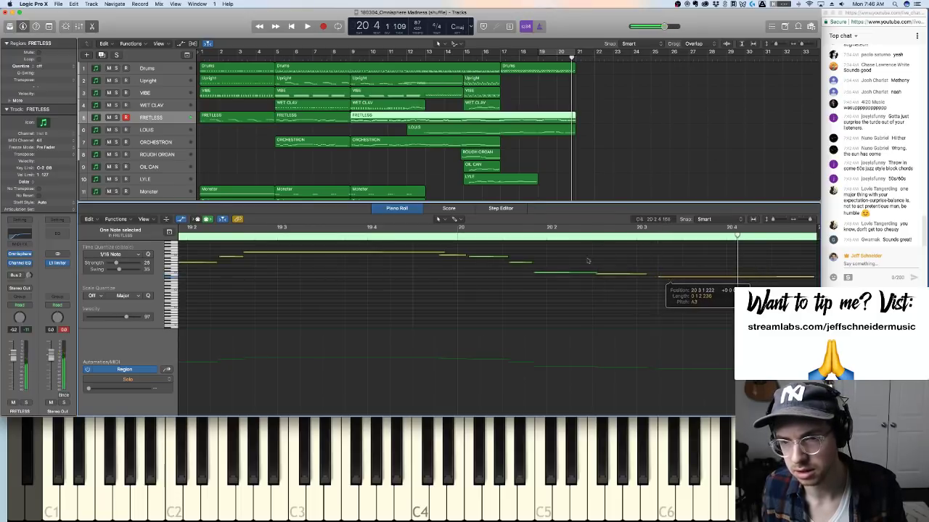
click(460, 230)
key(space)
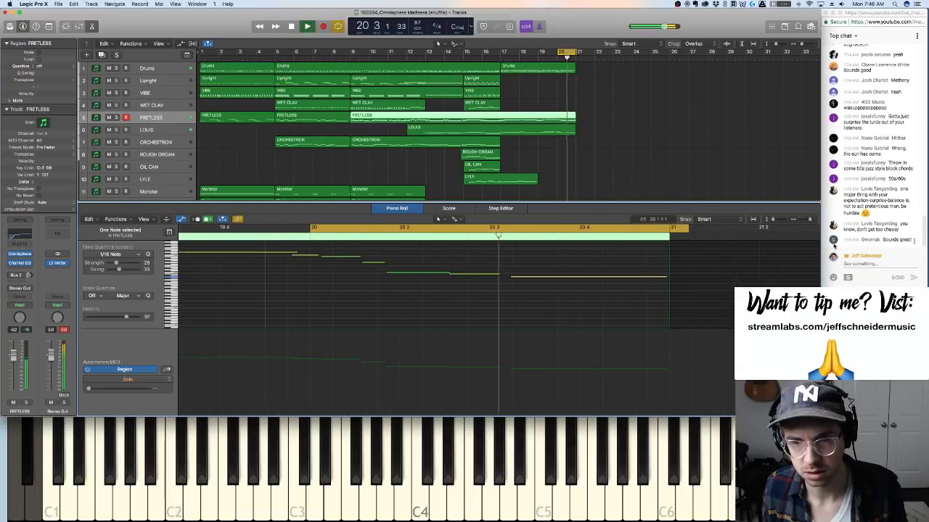
key(space)
Move the last FRETLESS note slightly earlier and compare the phrase with the LOUIS region's notes in bar 20
drag(517, 277, 506, 279)
shift+click(557, 129)
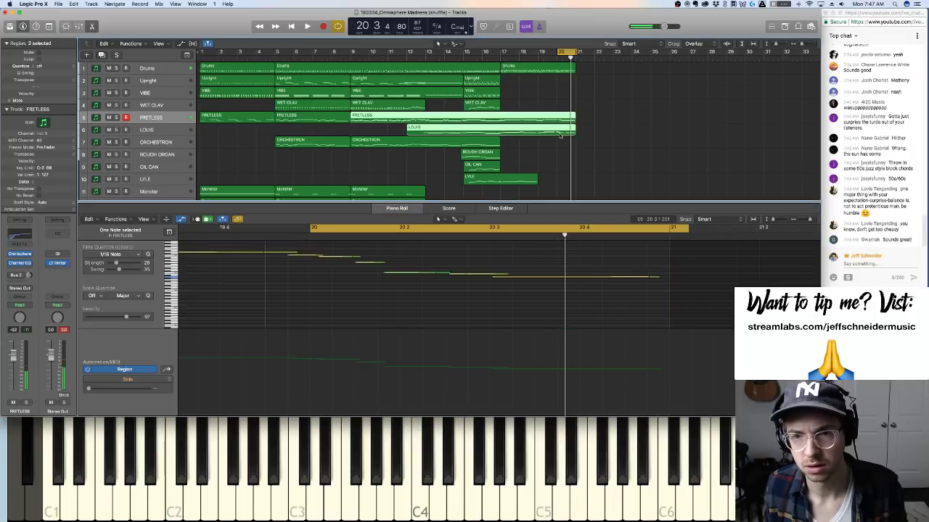
click(557, 151)
click(553, 121)
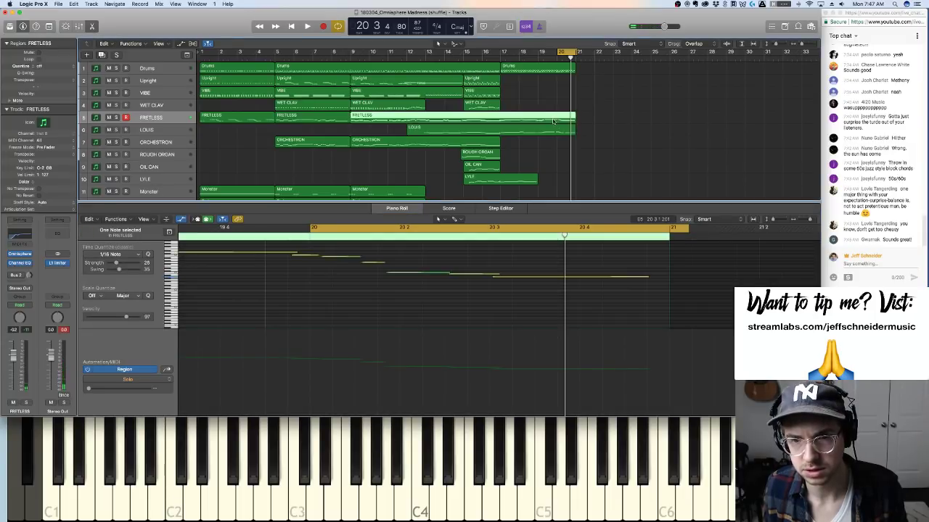
click(549, 132)
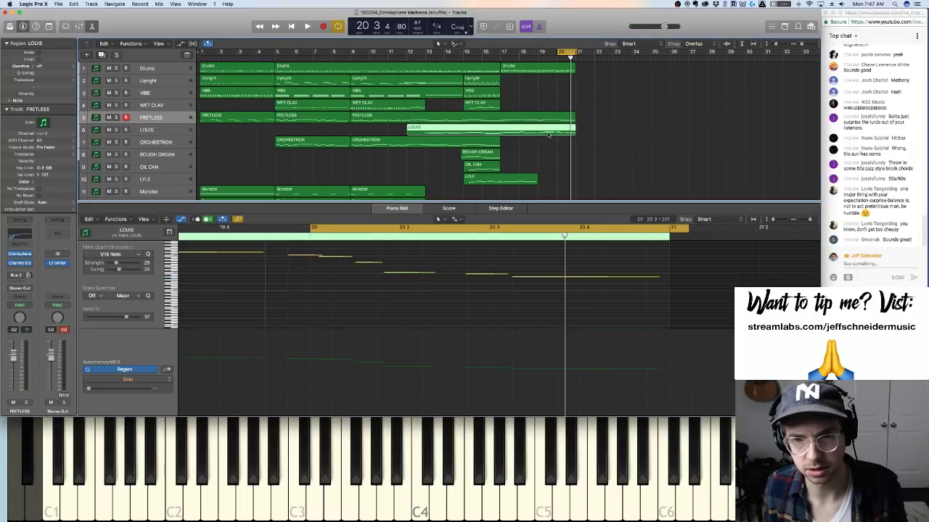
click(549, 122)
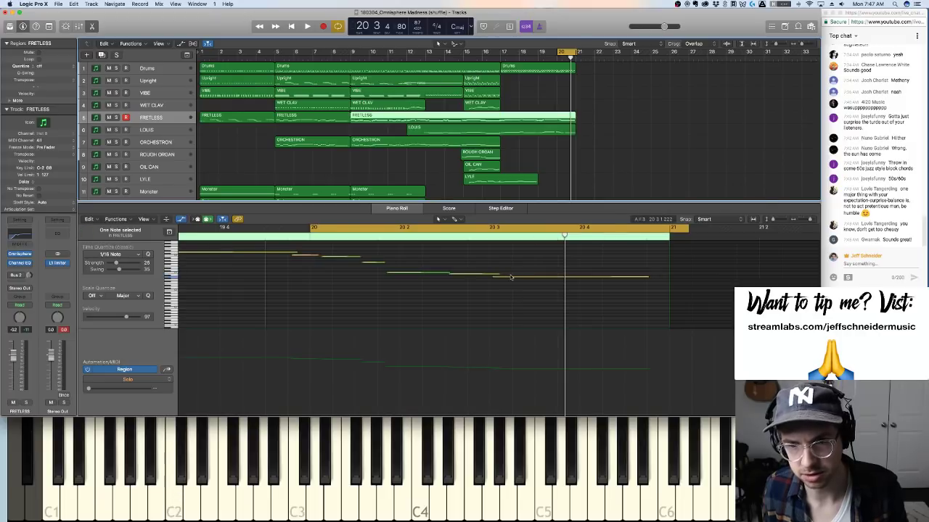
Shift the last two FRETLESS notes in bar 20 slightly later, lengthen the note before them to connect, and replay the bar
drag(511, 277, 525, 279)
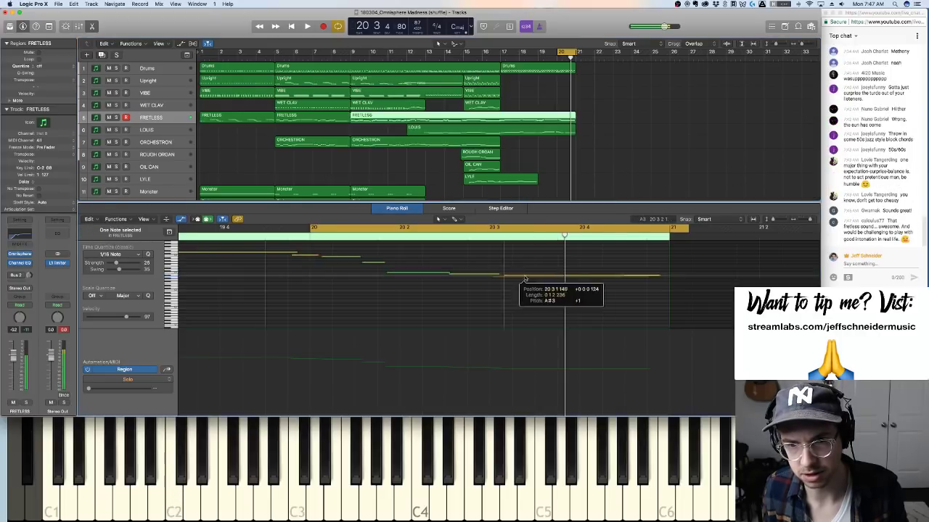
click(462, 275)
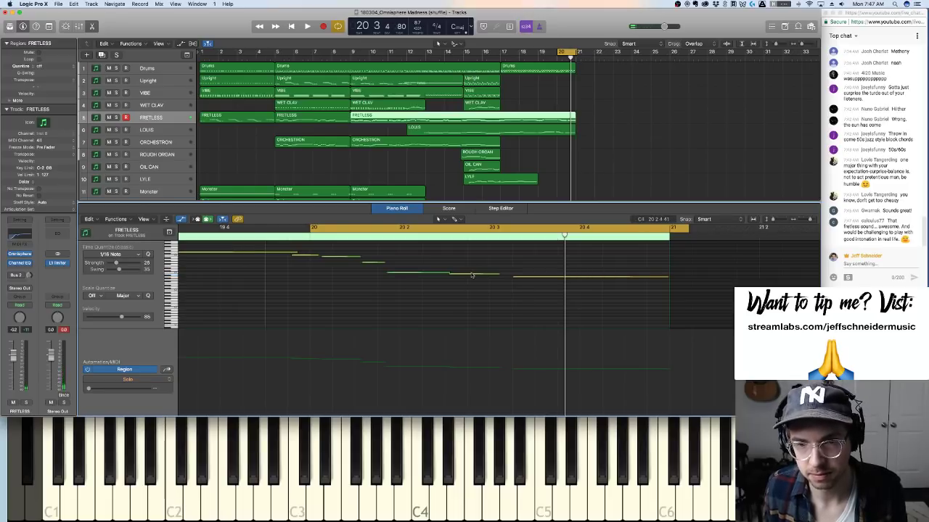
mouse_move(472, 275)
mouse_down()
mouse_move(489, 275)
mouse_move(465, 271)
mouse_up()
key(space)
key(space)
key(space)
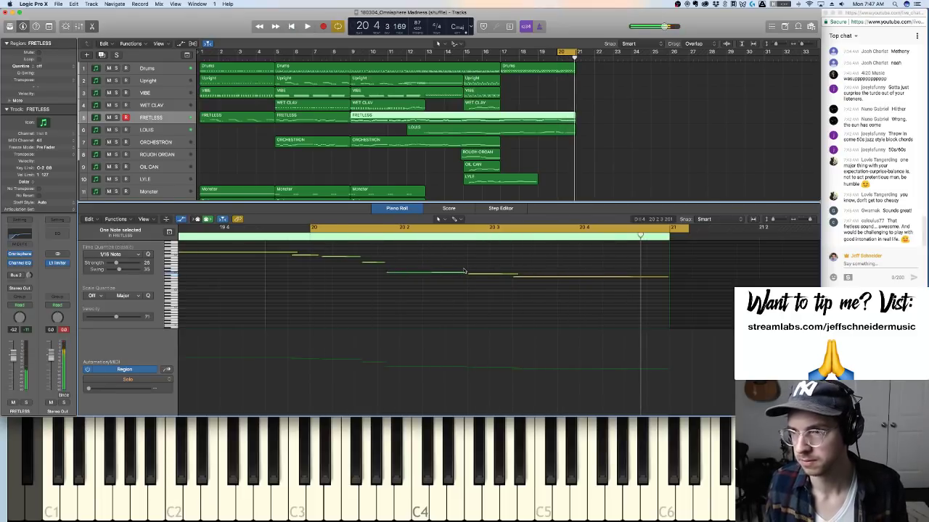
Turn off the cycle and listen to the FRETLESS phrase from bar 18 beat 4 through the end of bar 20
ctrl+alt+click(454, 286)
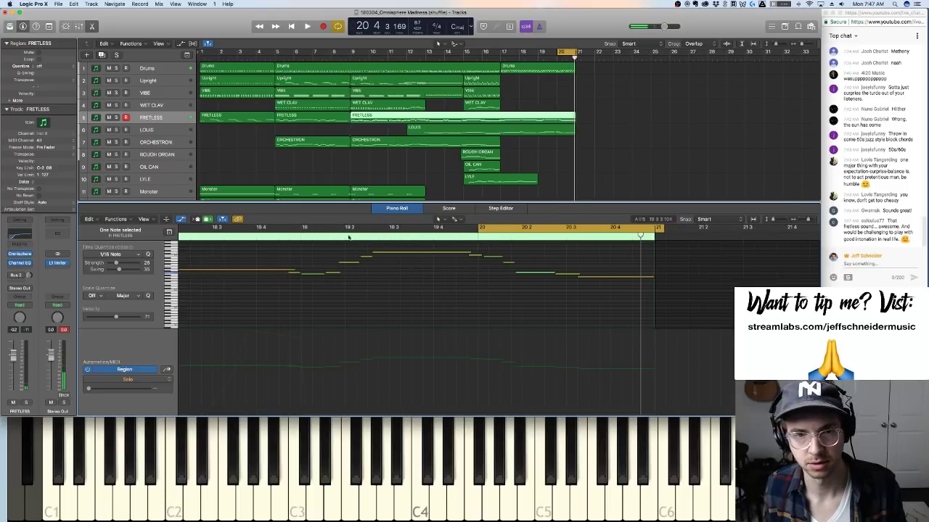
click(507, 230)
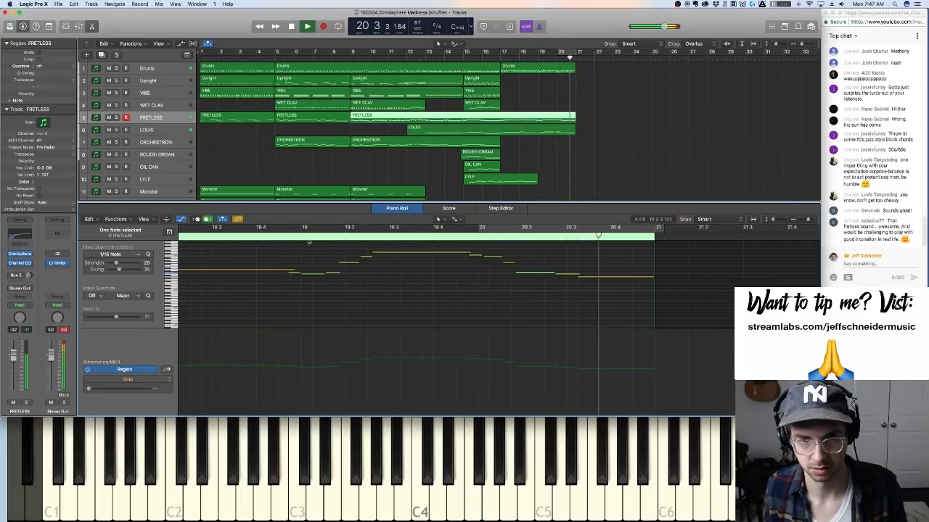
click(267, 238)
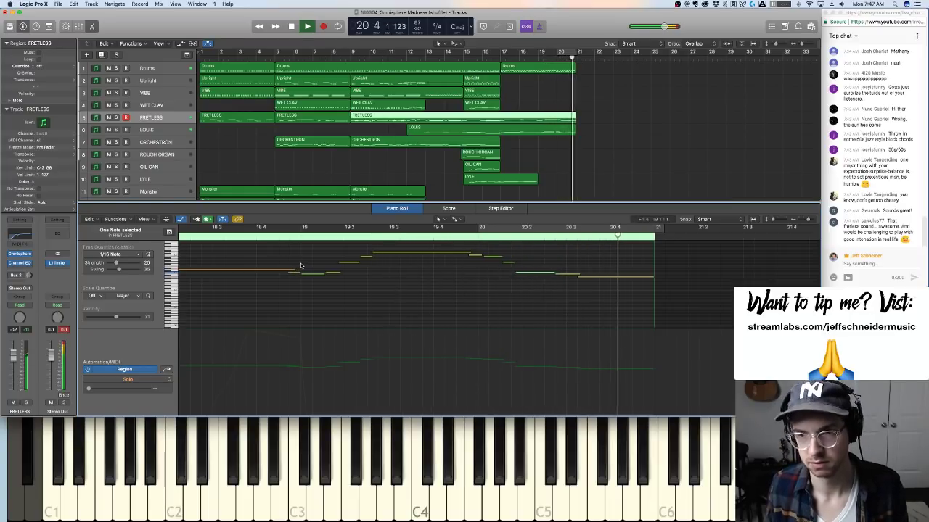
key(space)
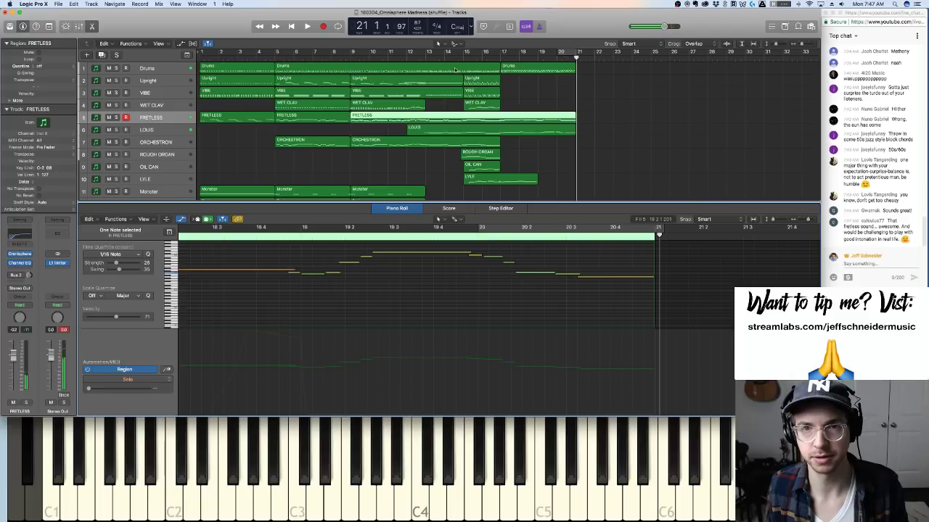
Play the full arrangement from about bar 15 through the end of bar 20
double_click(459, 58)
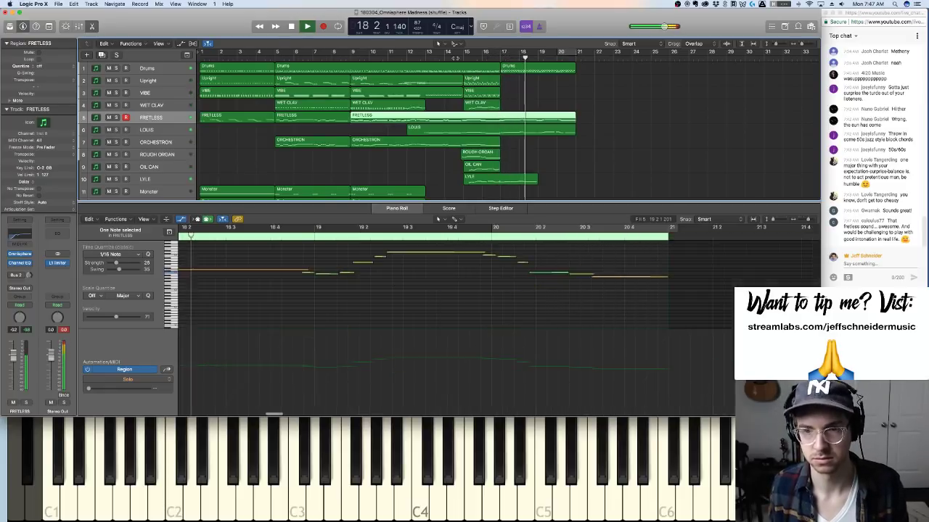
scroll(385, 127, down, 5)
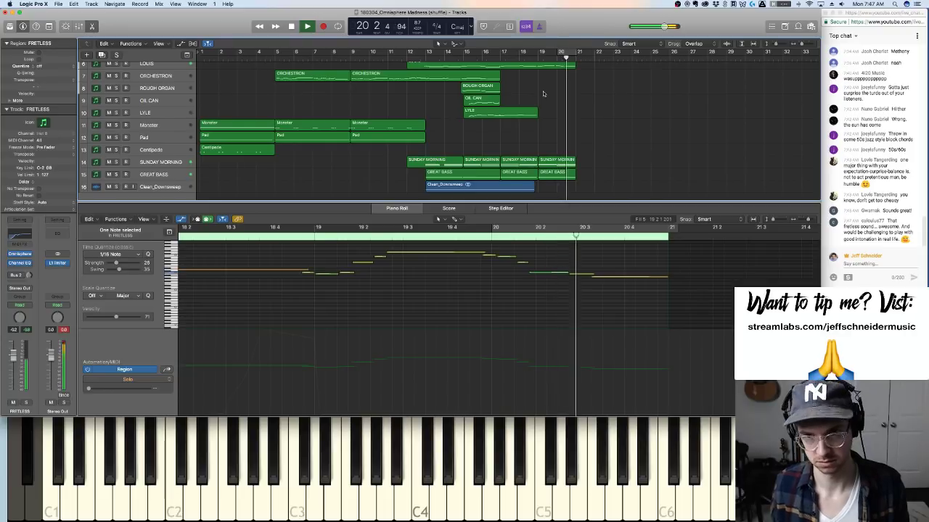
key(space)
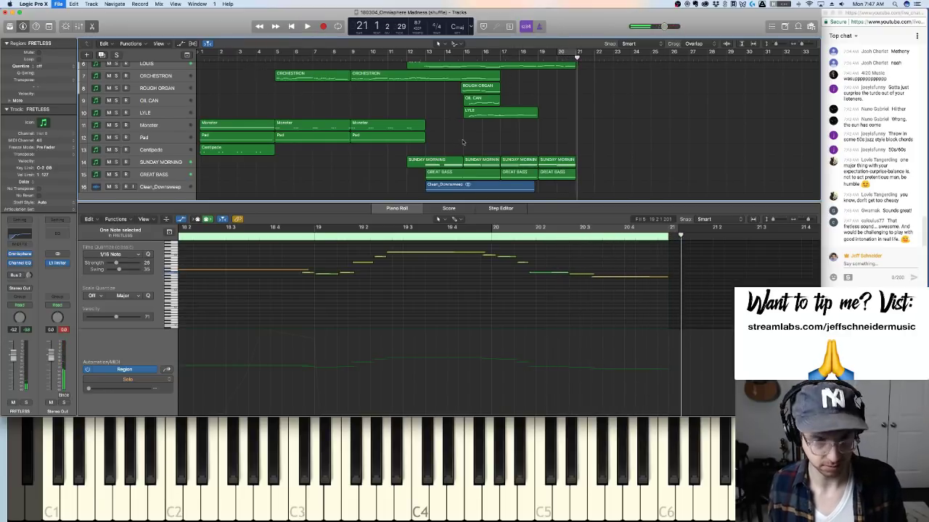
Show track automation and set the SUNDAY MORNING lane to the OneKnob plug-in's Pump parameter
key(super+Down)
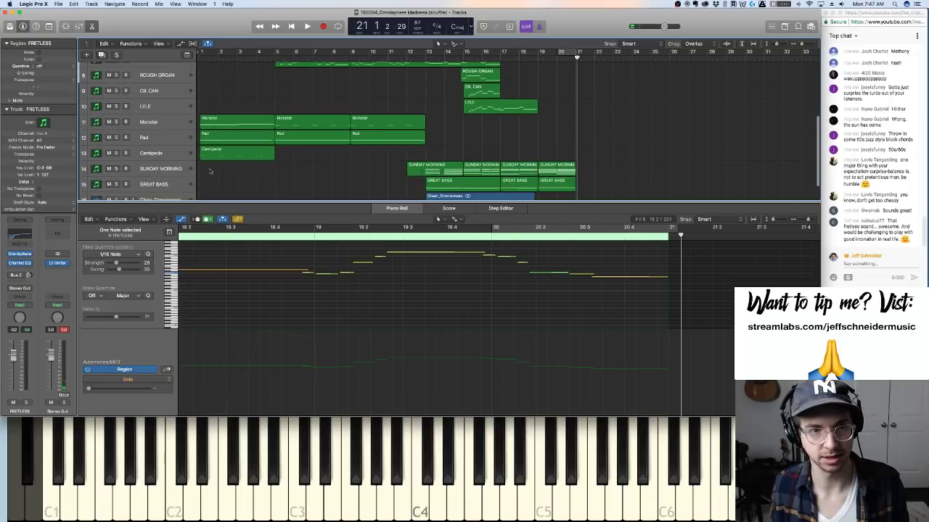
click(187, 170)
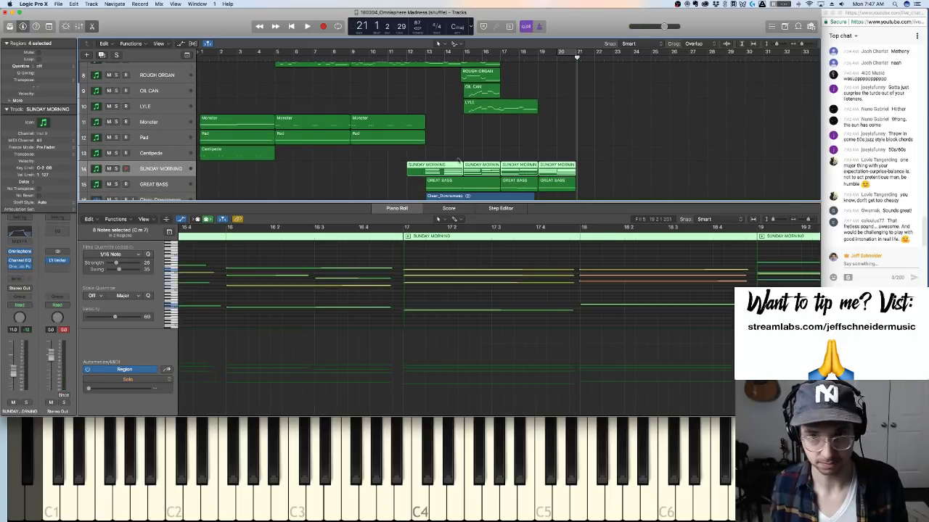
key(super+Down)
click(144, 187)
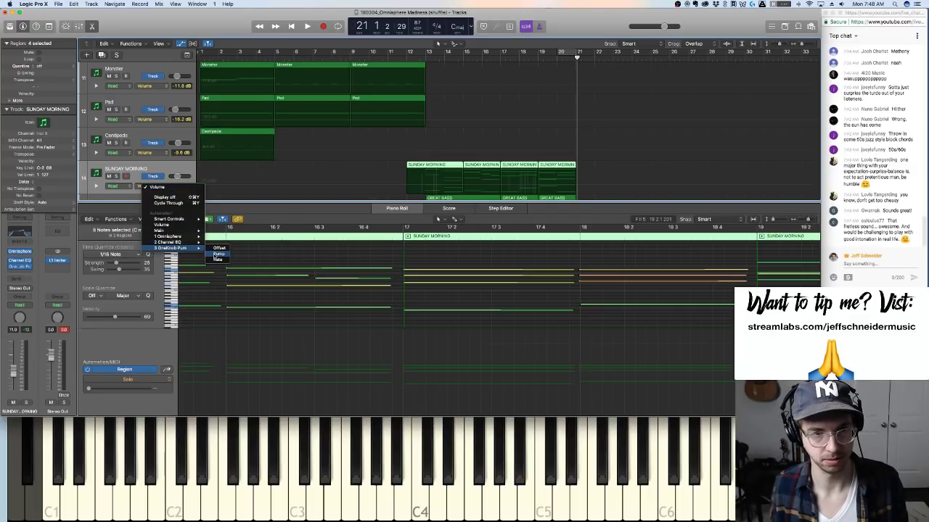
click(218, 254)
scroll(352, 148, down, 1)
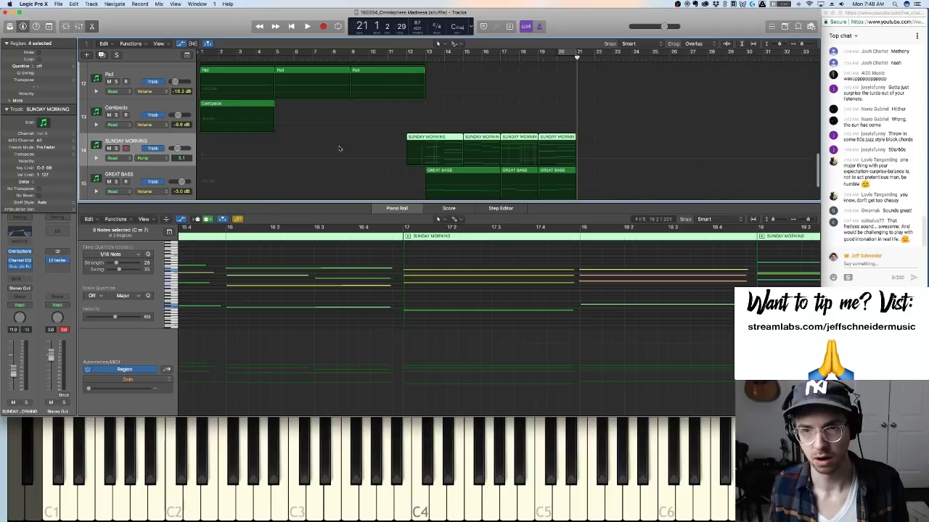
Ramp the SUNDAY MORNING Pump automation from 3.1 at bar 17 to about 4.9 at the end of bar 20, auditioning it
click(492, 159)
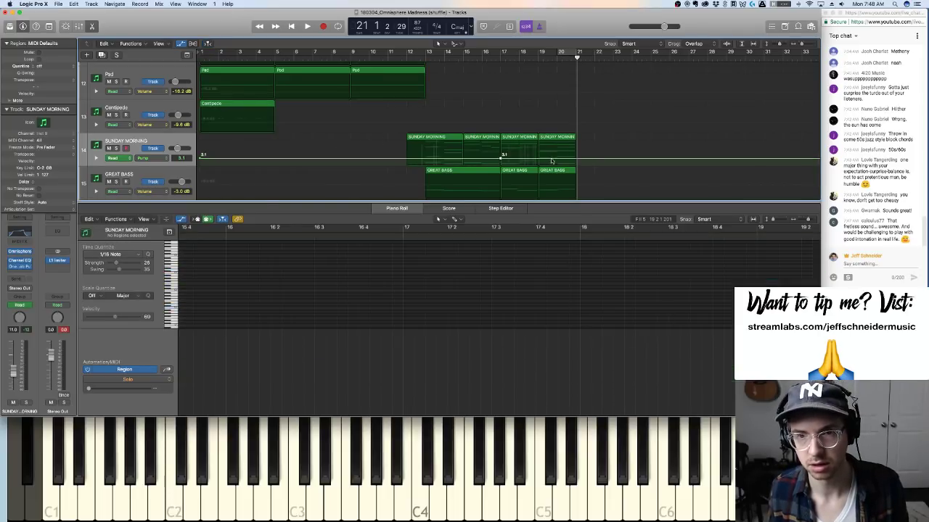
click(577, 160)
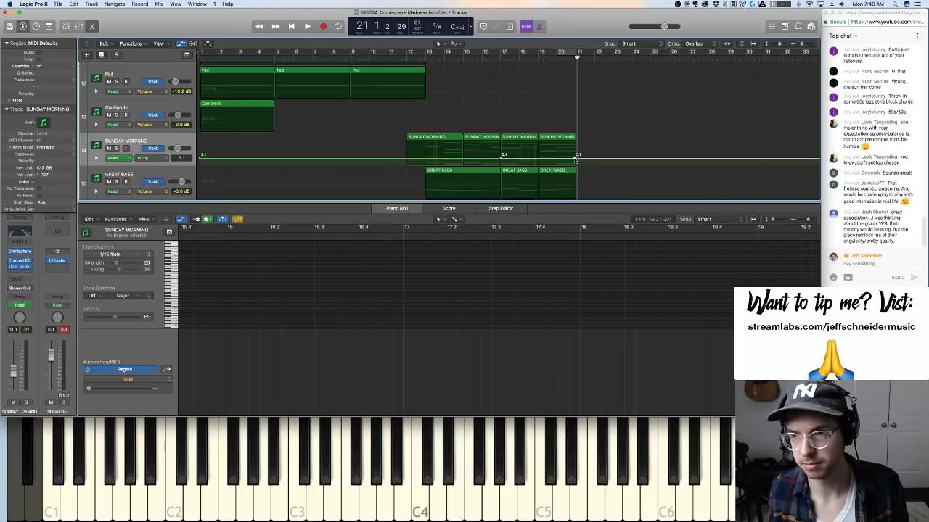
drag(577, 155, 578, 146)
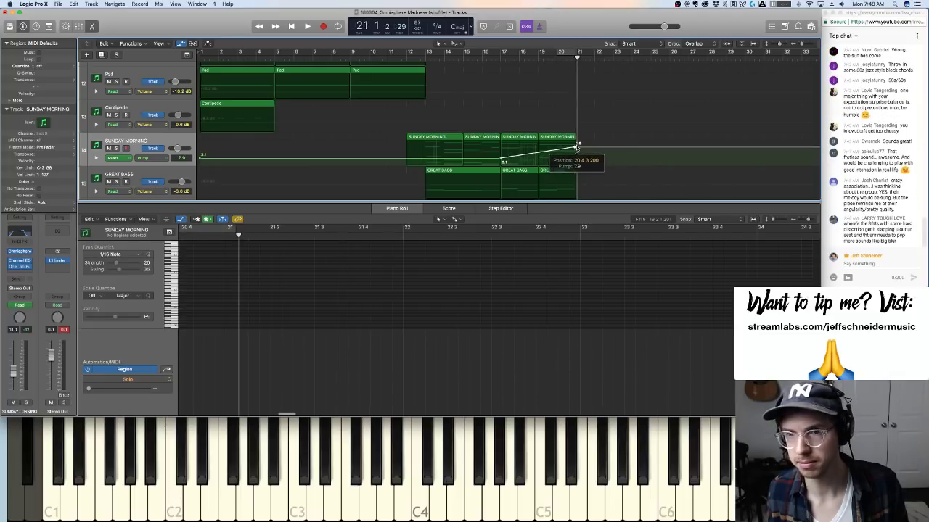
key(space)
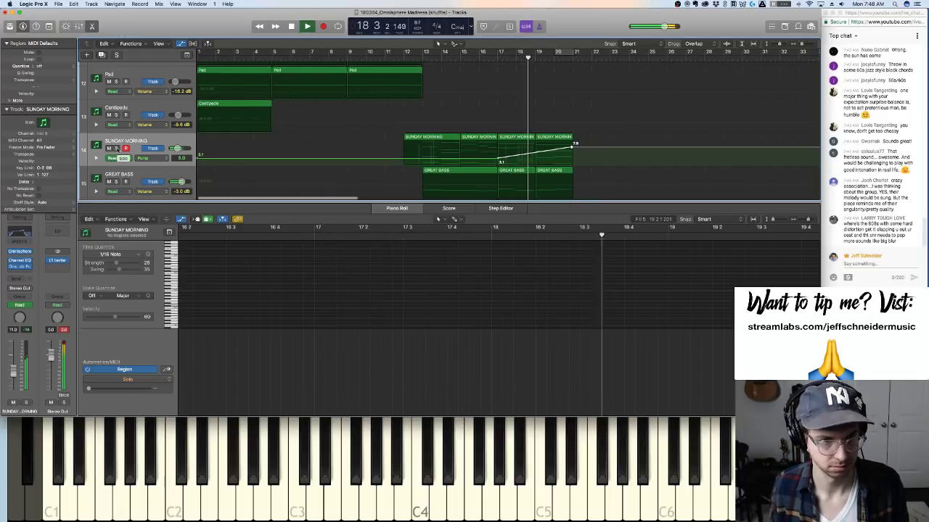
drag(574, 144, 570, 156)
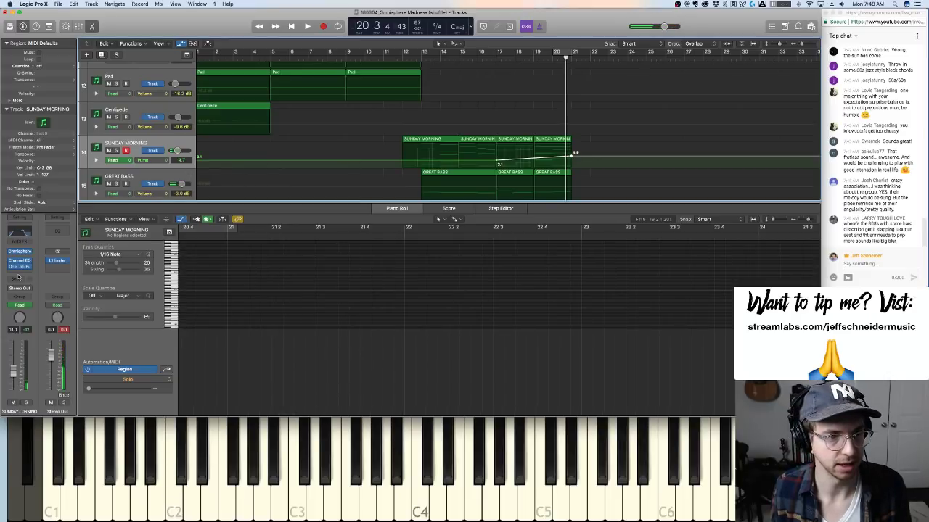
Open SUNDAY MORNING's Channel EQ, place it clear of the tracks, and set the track's automation mode to Touch
click(20, 232)
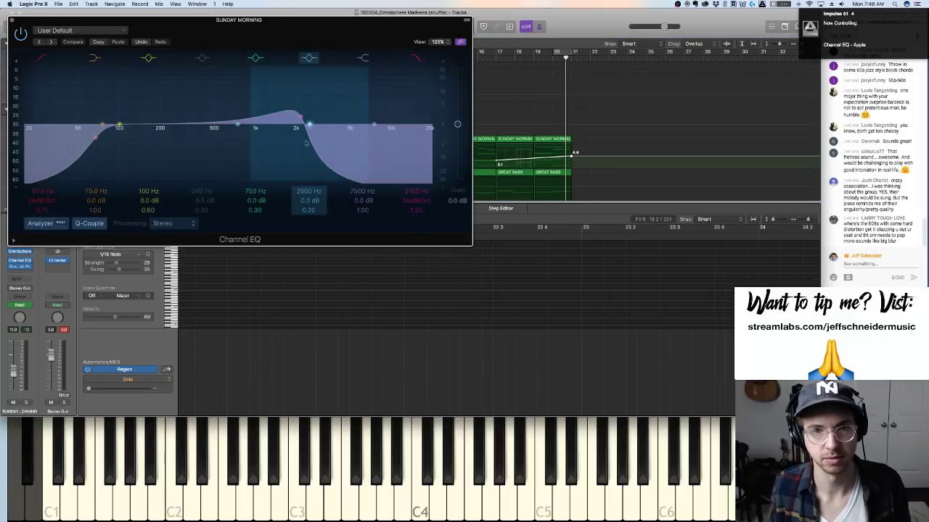
click(20, 33)
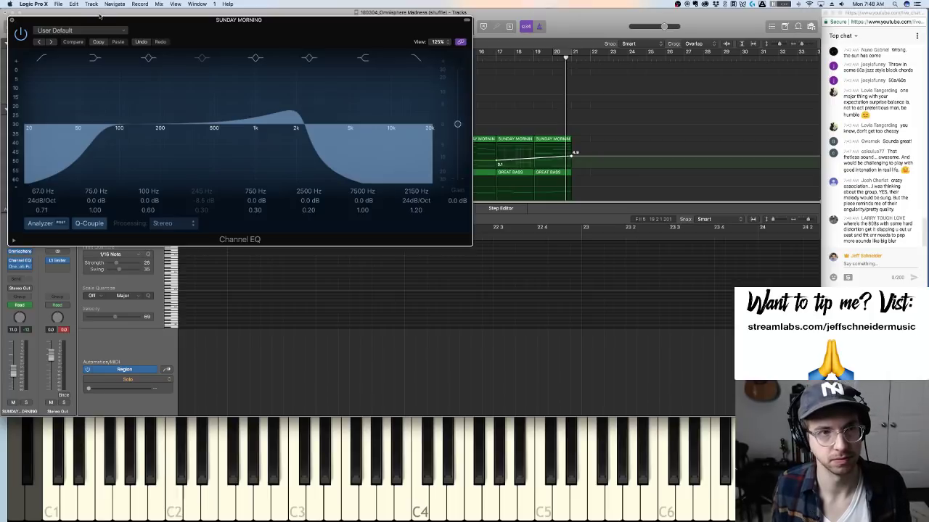
drag(45, 20, 337, 208)
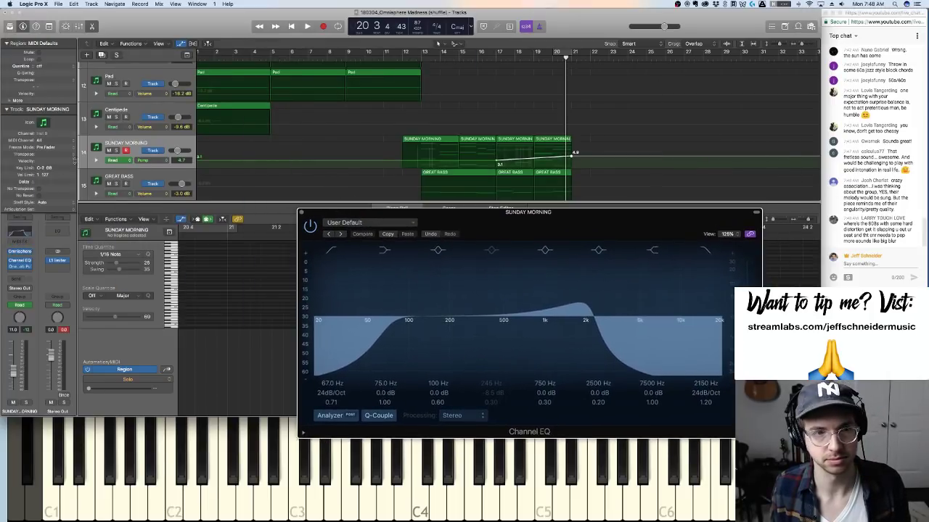
click(154, 151)
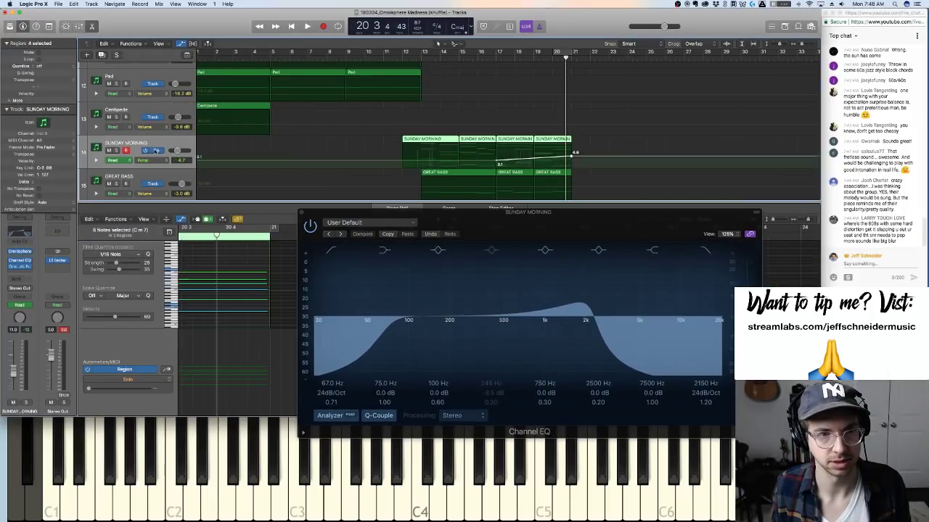
click(124, 160)
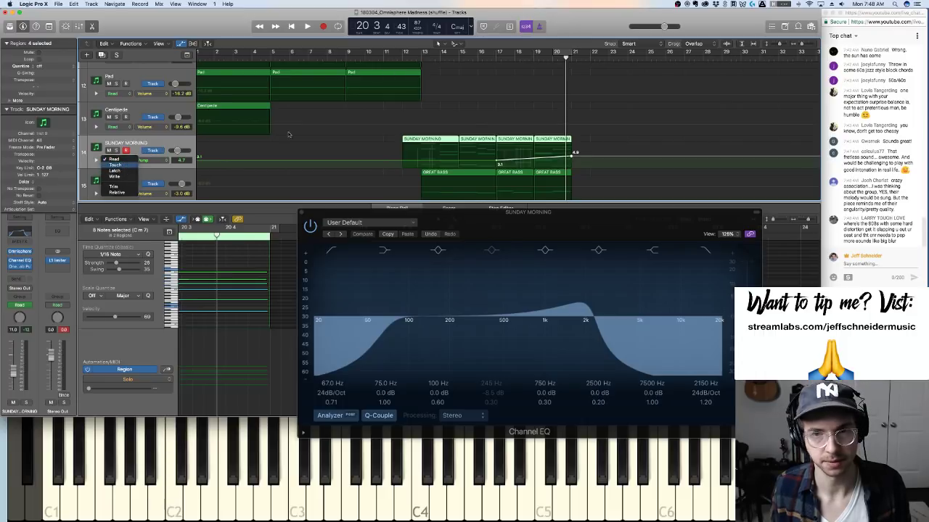
key(Return)
Record Channel EQ high-cut frequency automation from bar 17, raising it from 2150 Hz to about 4100 Hz by the end of bar 20
click(493, 56)
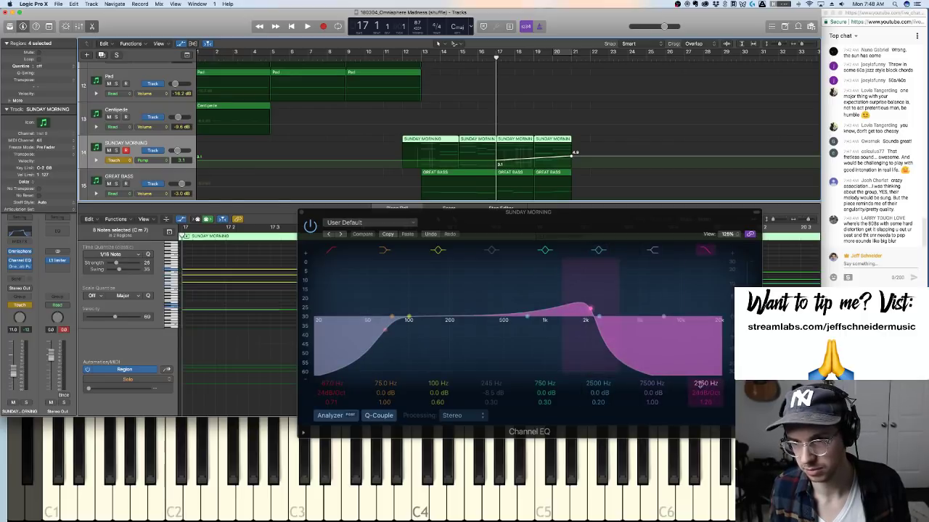
key(space)
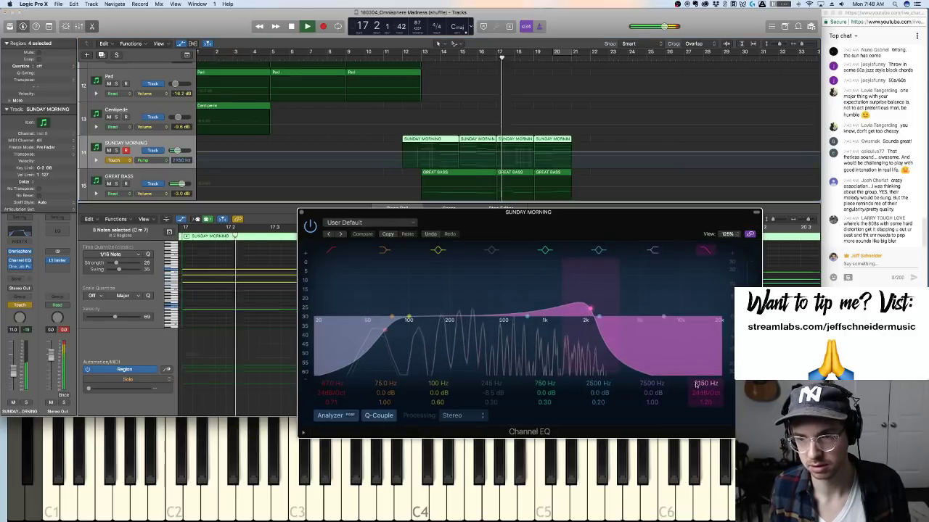
drag(695, 384, 695, 364)
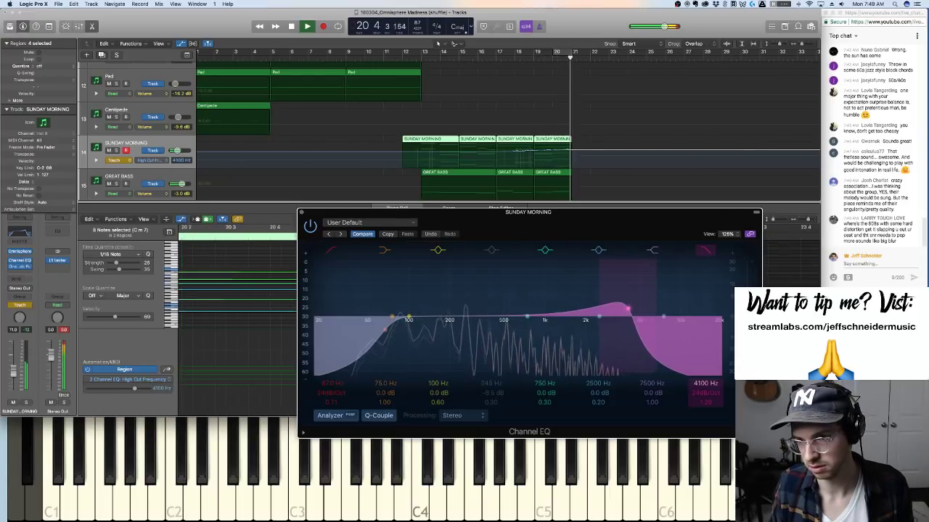
drag(624, 259, 589, 260)
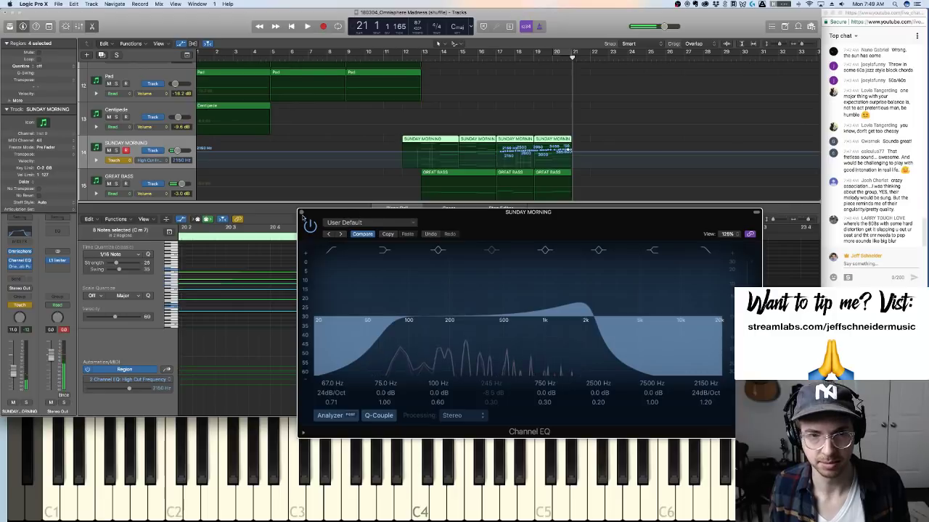
click(303, 213)
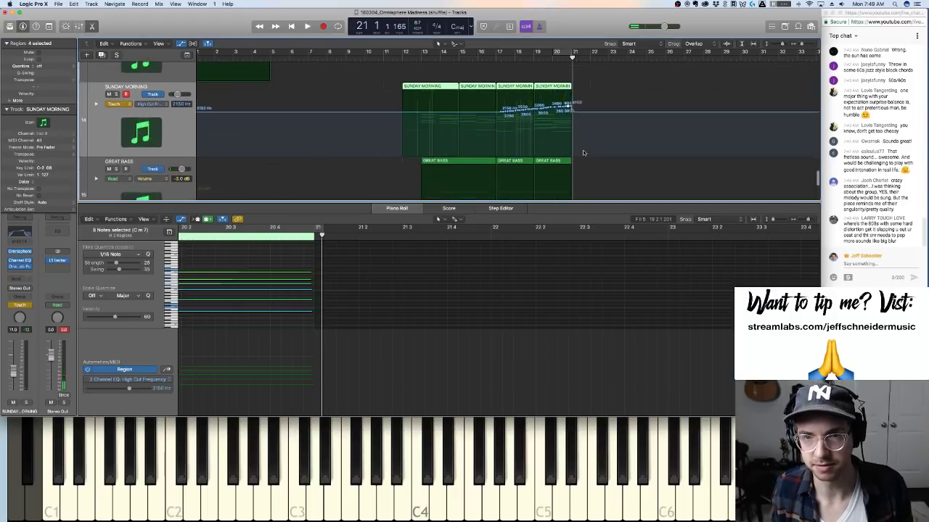
Replace the recorded high-cut points with a smooth upward curve from 2150 Hz at bar 17 to 4750 Hz at the end of bar 20
scroll(485, 114, down, 1)
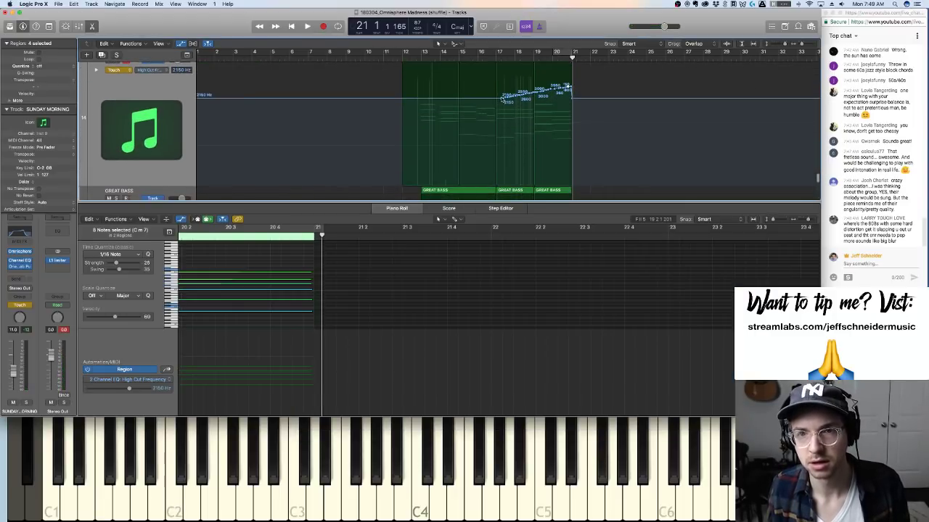
mouse_move(570, 88)
mouse_down()
mouse_move(508, 99)
mouse_move(571, 84)
mouse_up()
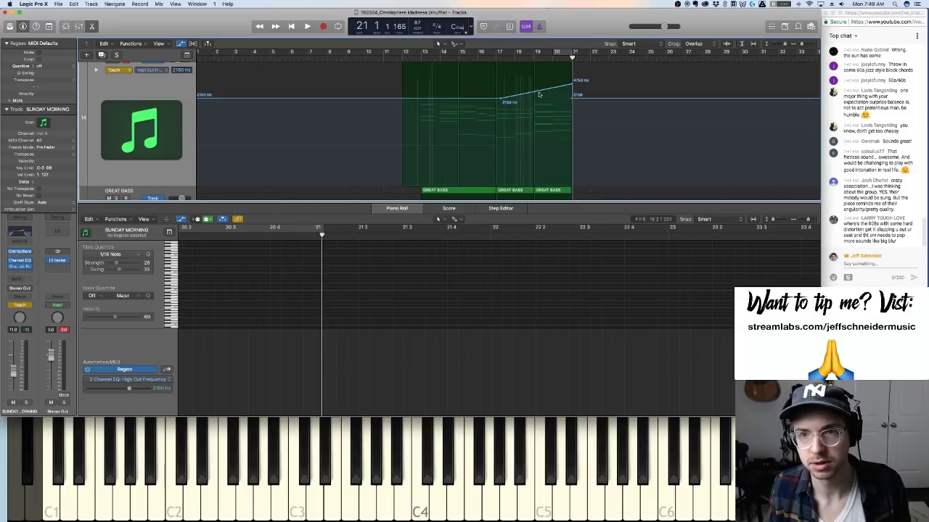
drag(541, 95, 569, 101)
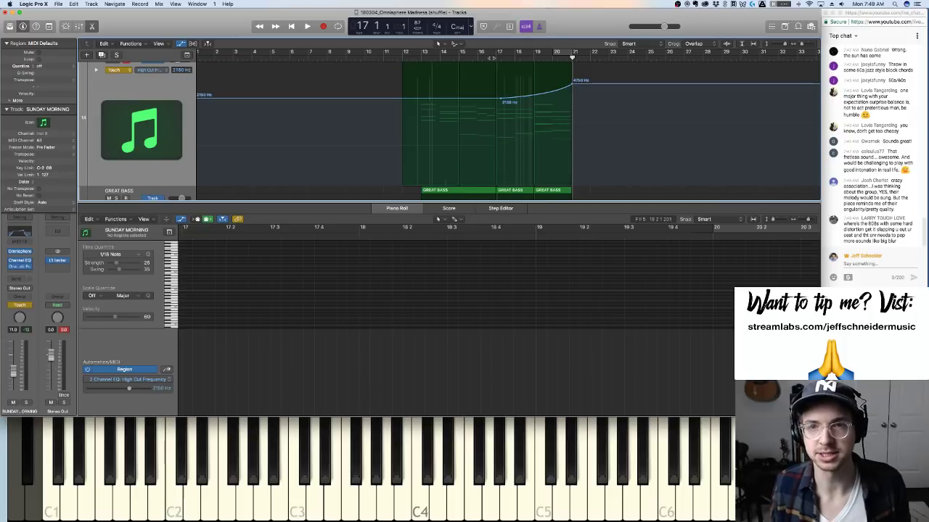
Play bars 17 through 20 to hear the filter sweep, and hide the track automation
key(space)
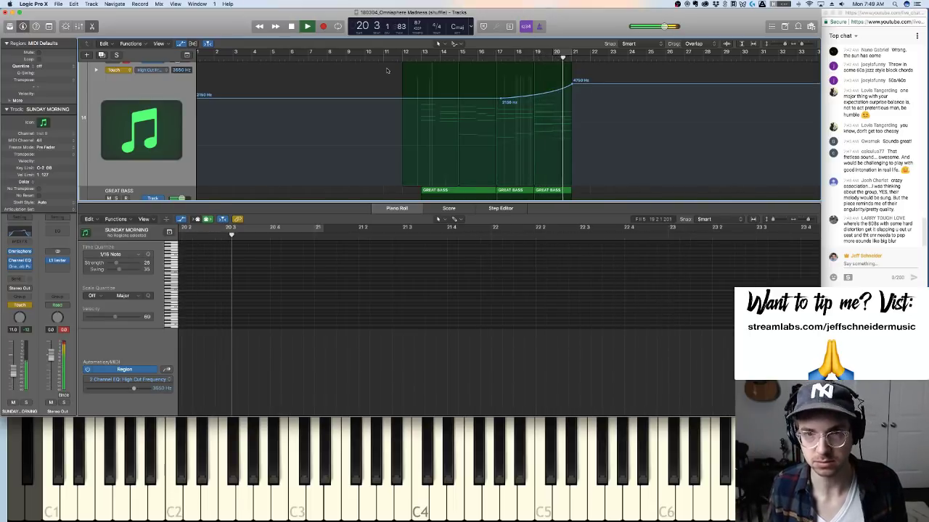
key(z)
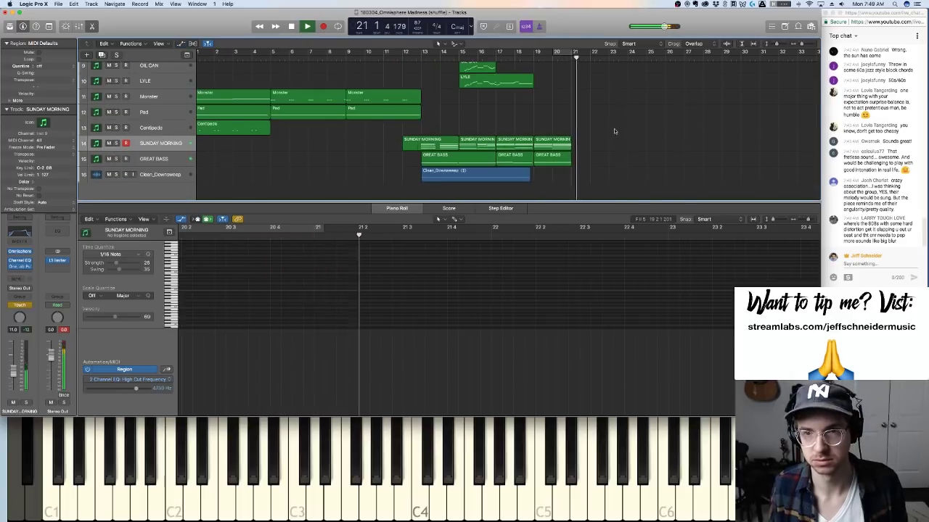
key(space)
Play the full arrangement again from bar 17 to the end of bar 20 with all tracks in view
key(super+Left)
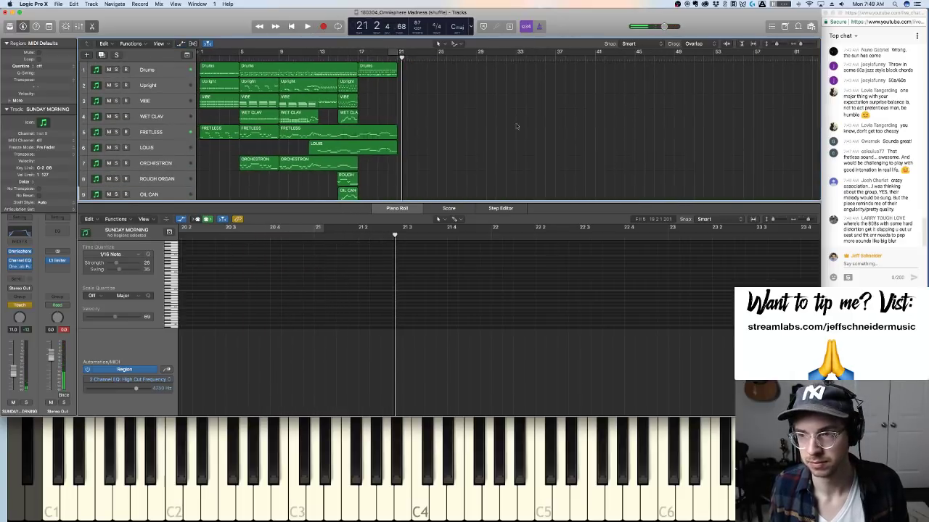
key(super+Right)
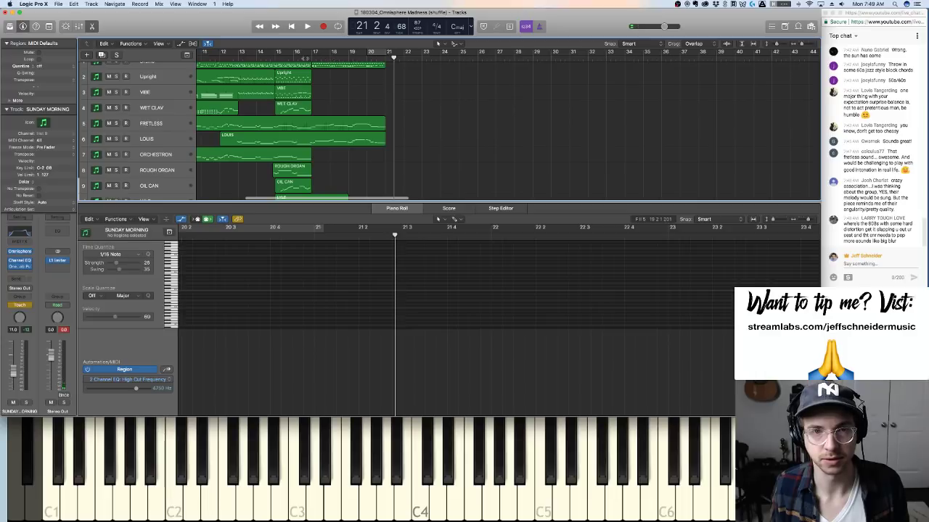
key(space)
scroll(361, 89, up, 1)
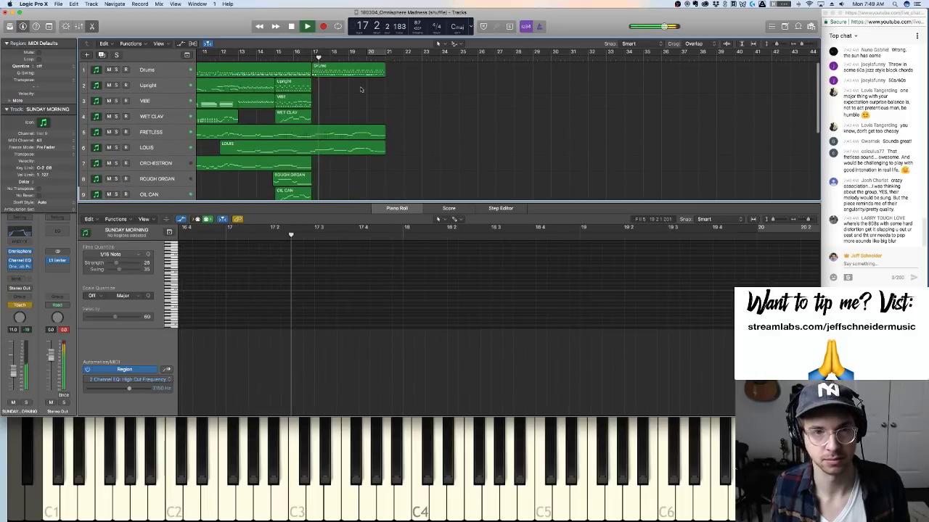
key(super+Left)
key(super+Down)
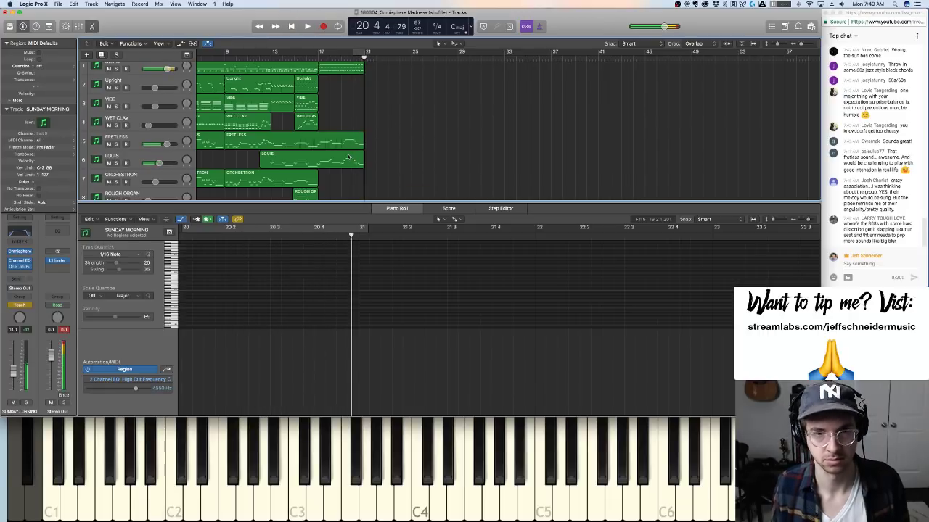
key(space)
Lengthen the long high note of the LOUIS region in bar 19 slightly, and replay the passage
scroll(319, 257, left, 5)
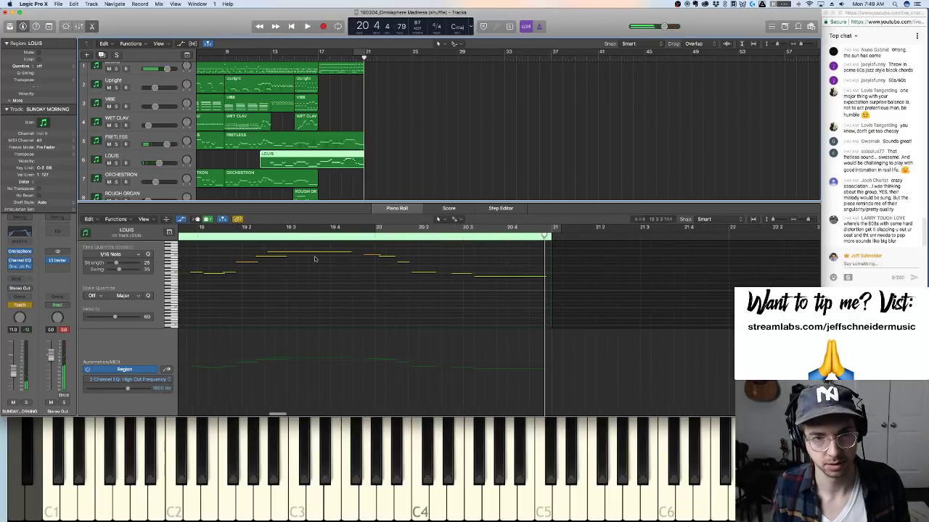
click(320, 257)
drag(354, 253, 361, 254)
click(239, 240)
key(space)
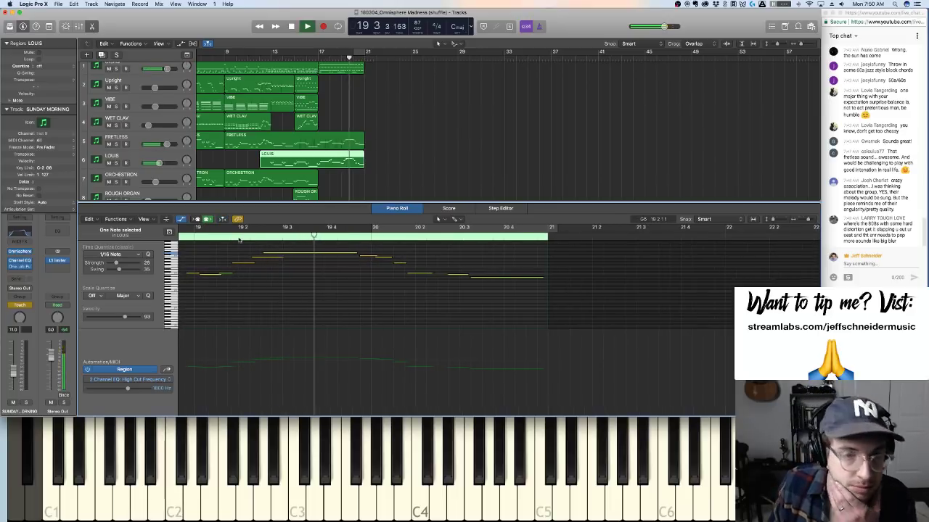
Show the LYLE region's notes from bar 17 to the end of bar 18 and select the LYLE track for recording
scroll(279, 127, up, 1)
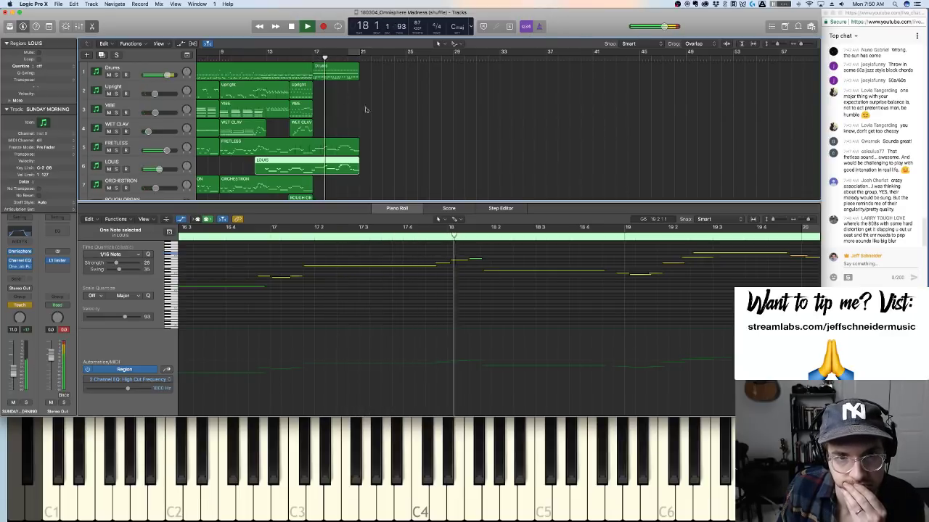
scroll(394, 113, down, 3)
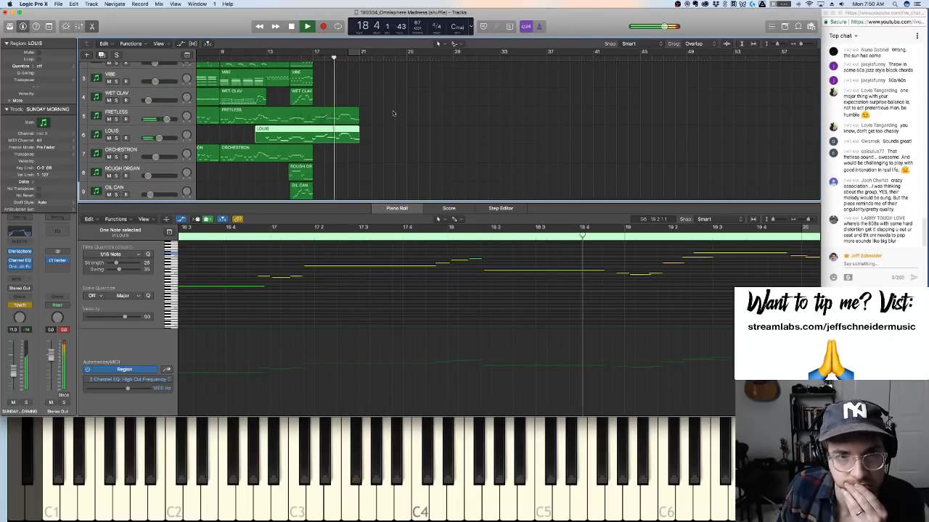
scroll(362, 116, down, 3)
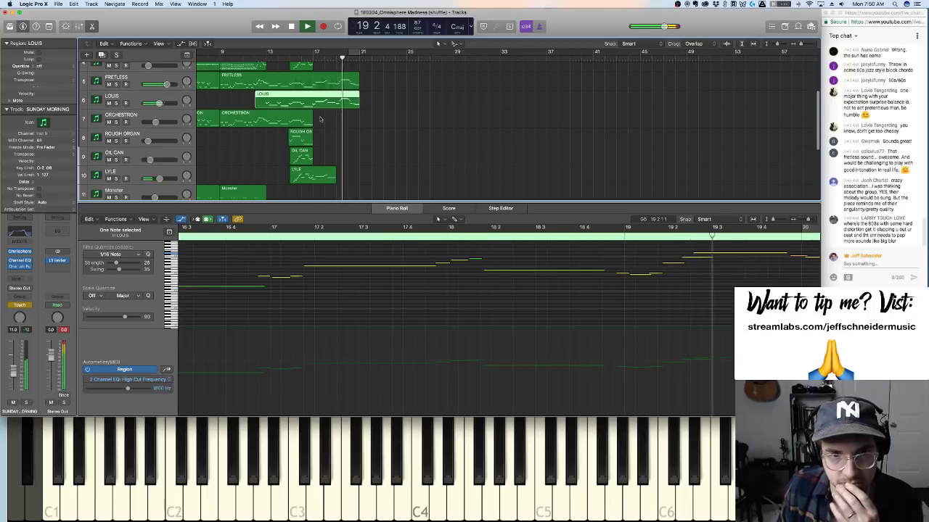
click(325, 176)
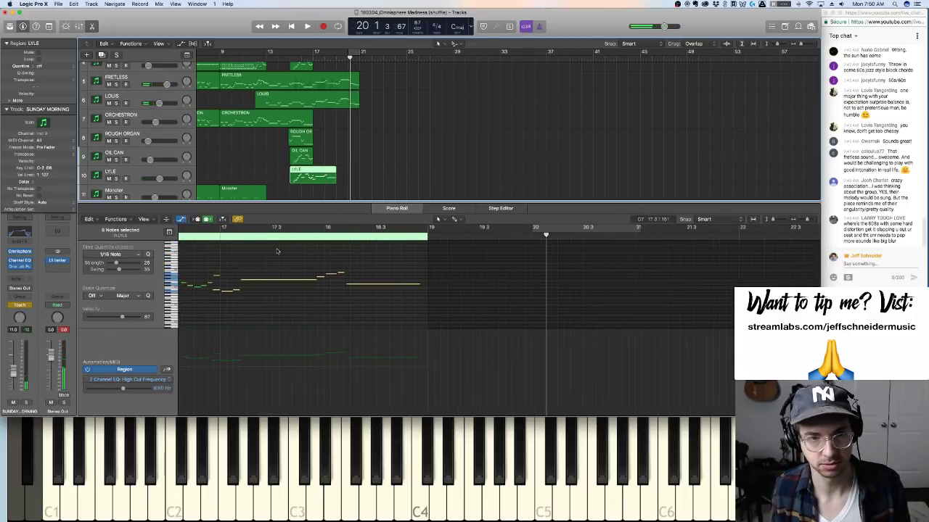
scroll(278, 251, left, 2)
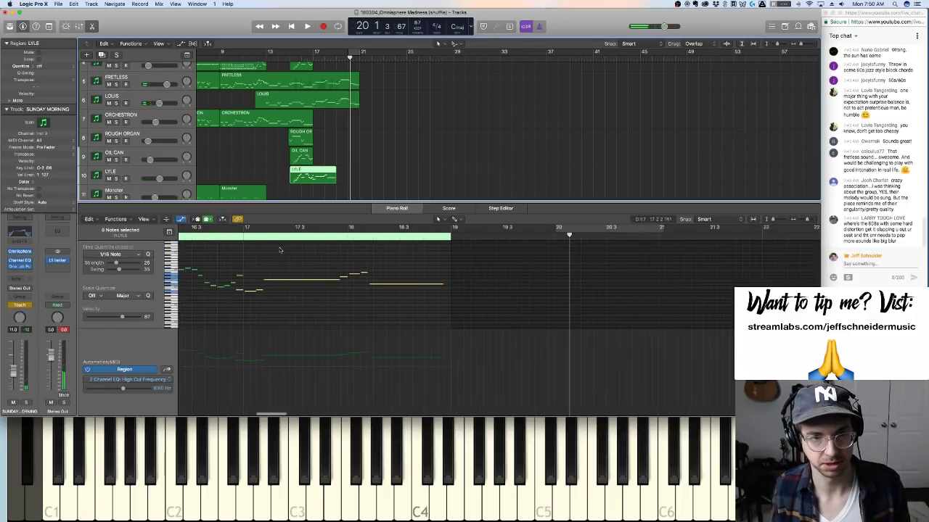
click(159, 174)
Set the cycle range from bar 19 to about bar 39 and record a LYLE melody through the end of bar 20
drag(341, 54, 569, 50)
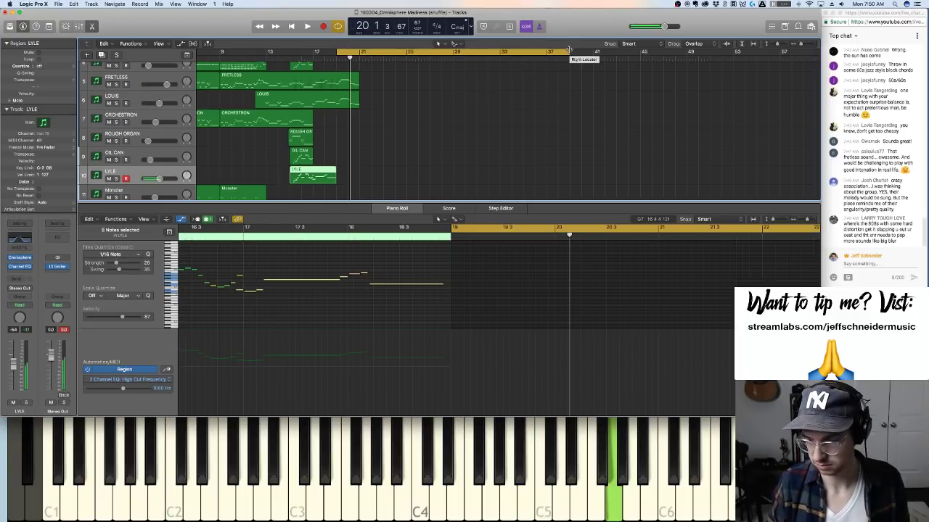
key(r)
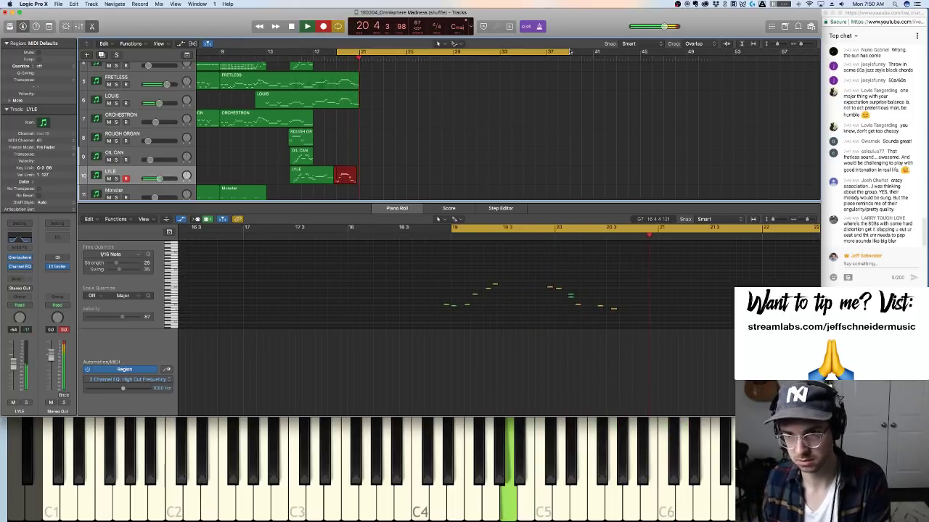
key(space)
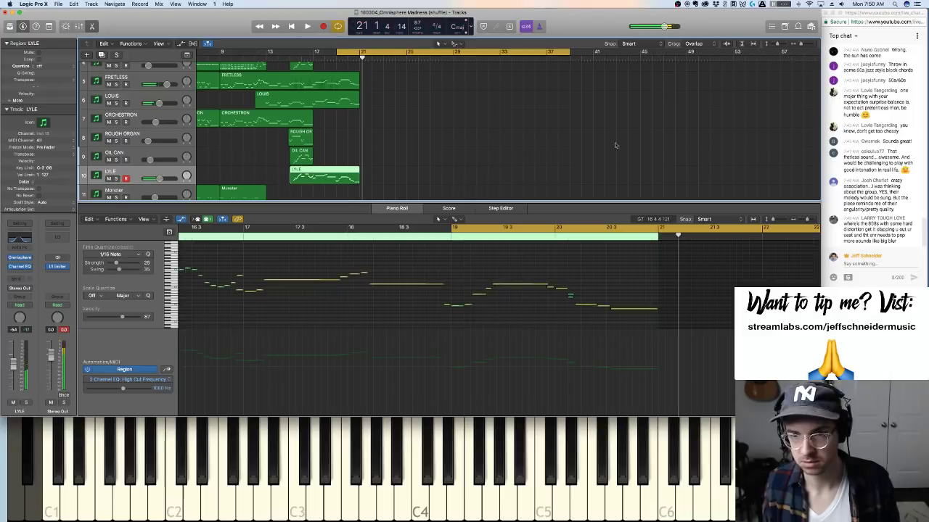
Select and adjust the short descending notes around bar 20 in the LYLE region, and replay the passage from bar 19
click(550, 289)
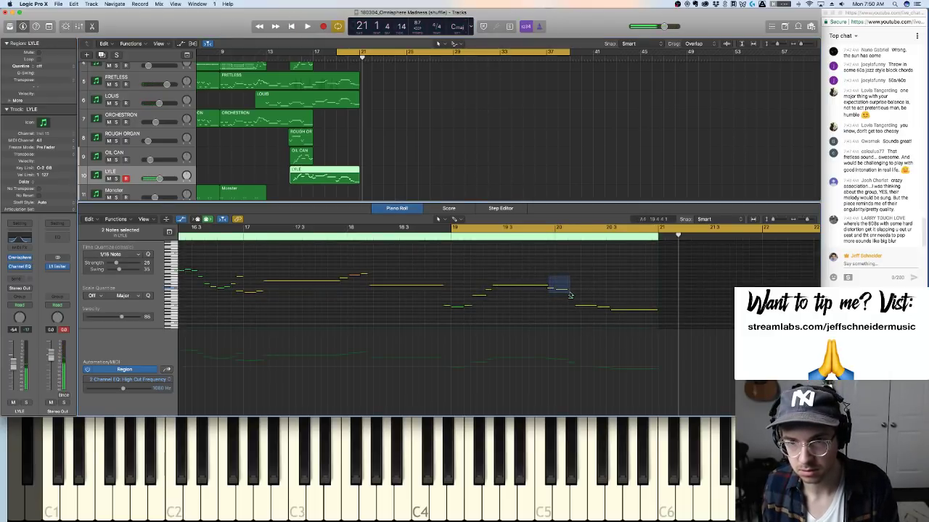
drag(570, 296, 574, 290)
click(571, 298)
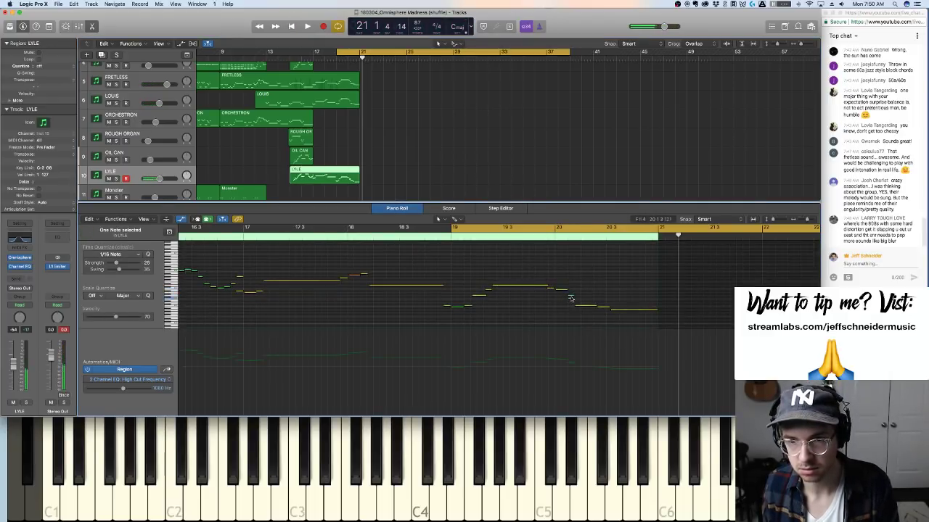
drag(573, 305, 573, 303)
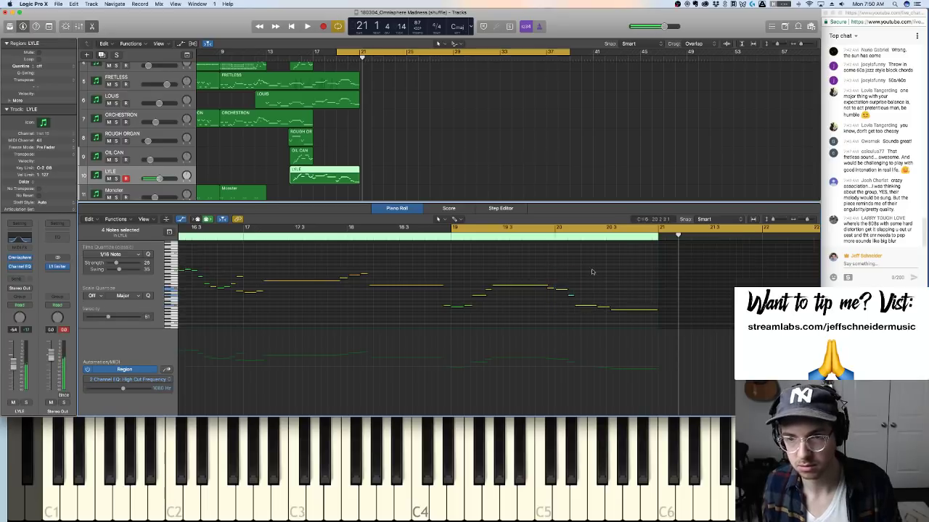
key(space)
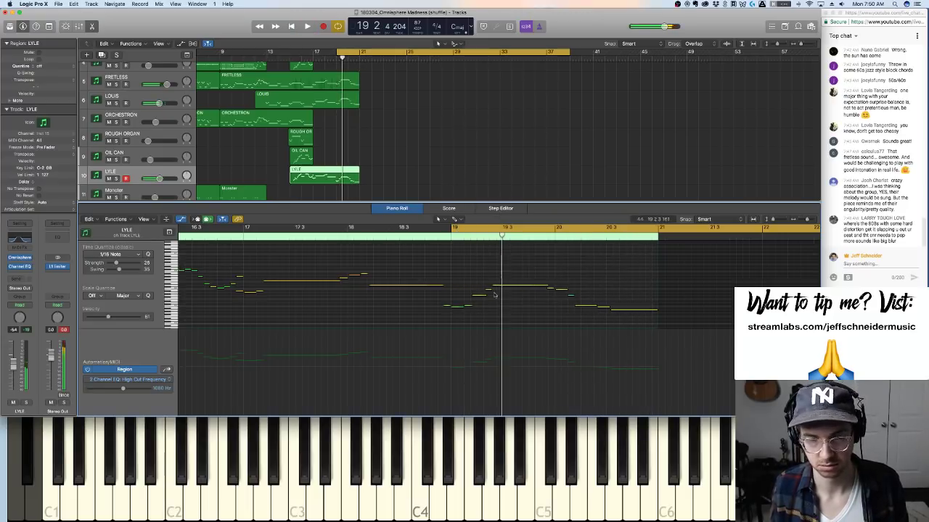
Try layering a higher copy of the long bar 19 note in the LYLE region, and replay the passage to compare
drag(496, 286, 498, 278)
key(space)
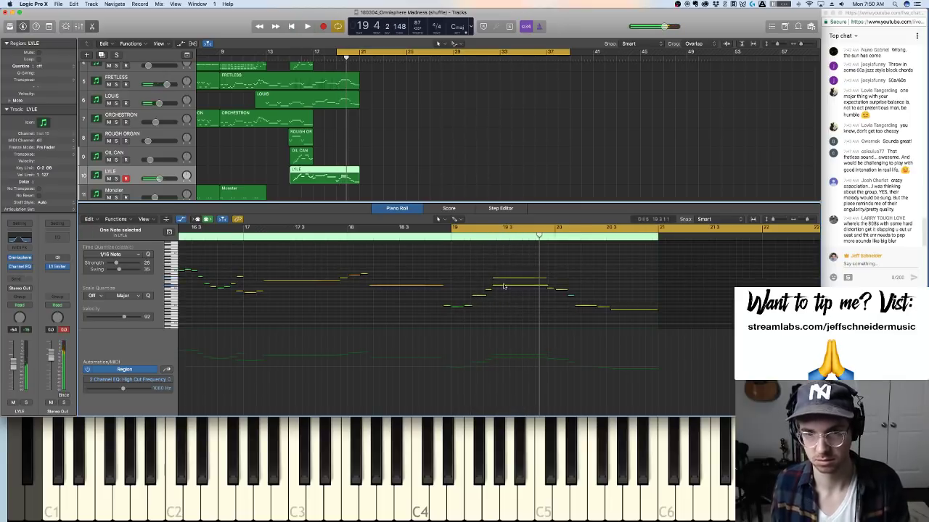
key(space)
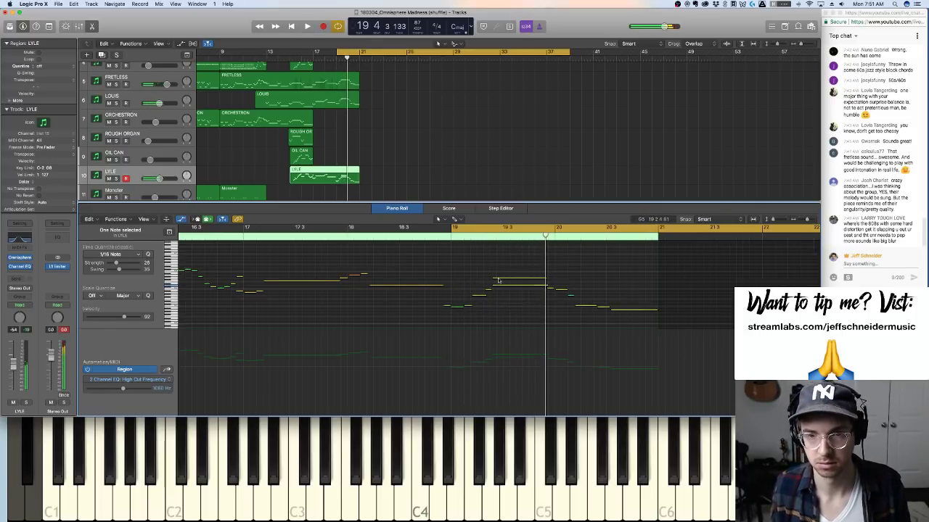
key(space)
key(space)
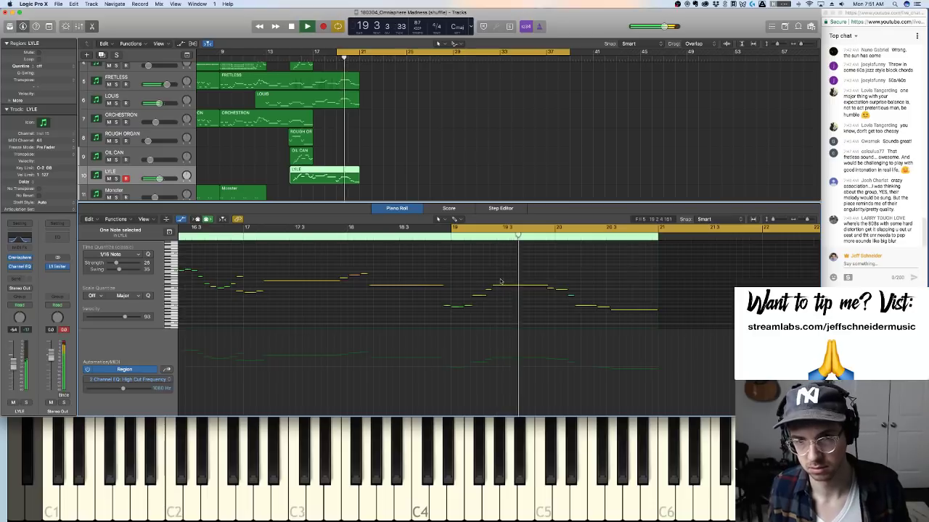
key(space)
Turn off cycling, close the note editor and play the whole song from bar 1 with all tracks in view
click(341, 52)
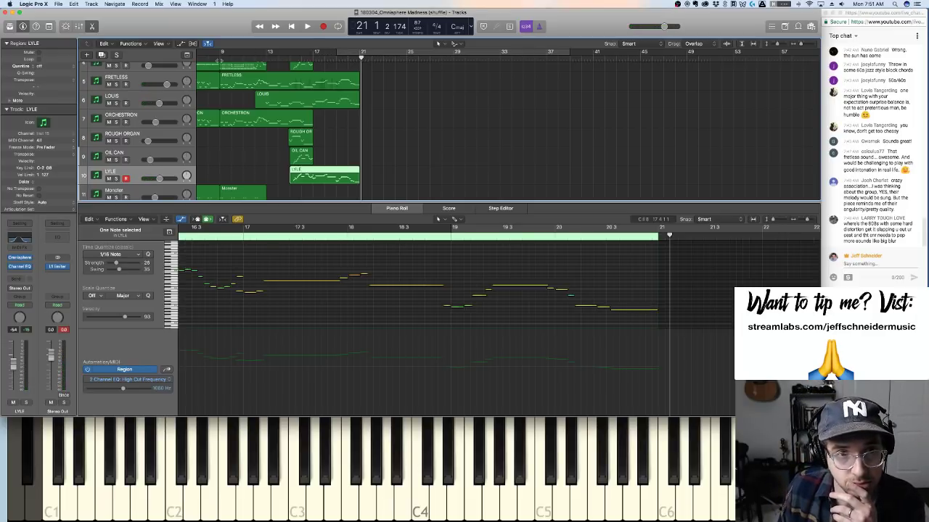
click(220, 56)
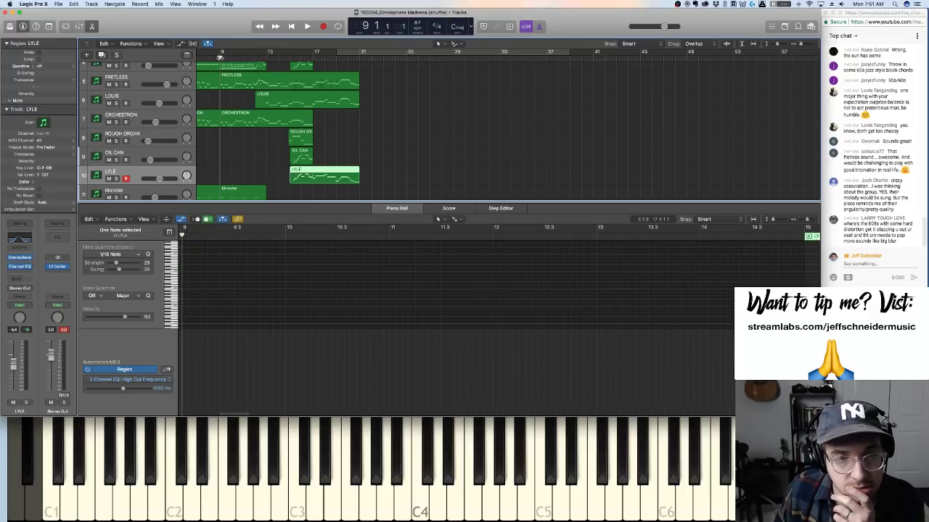
key(space)
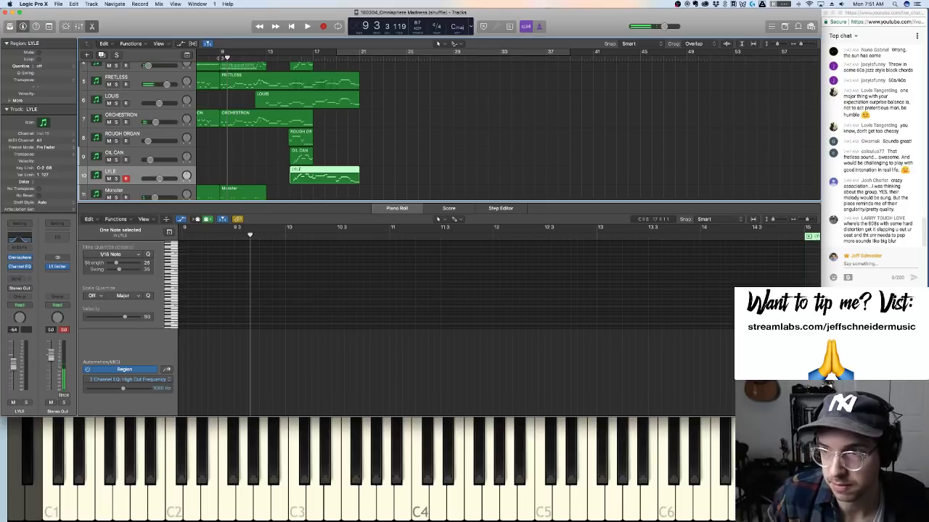
key(Return)
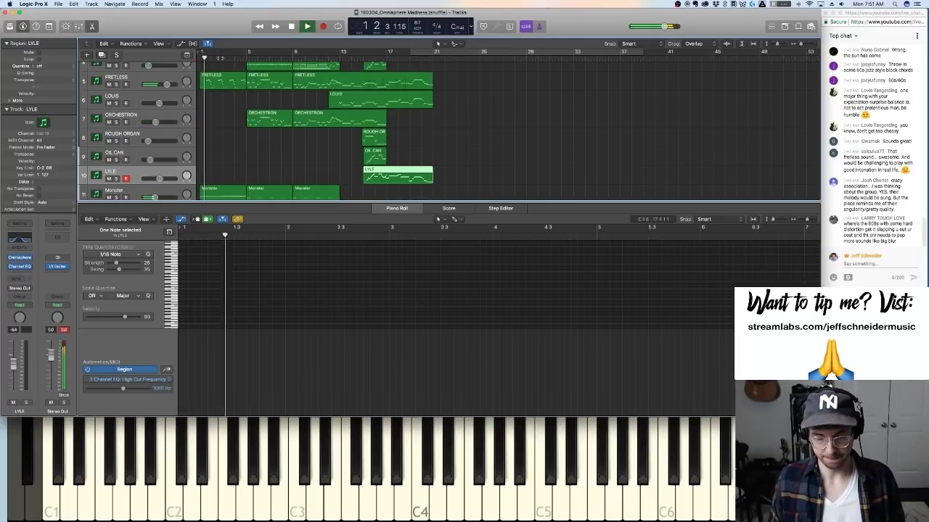
key(e)
key(e)
key(e)
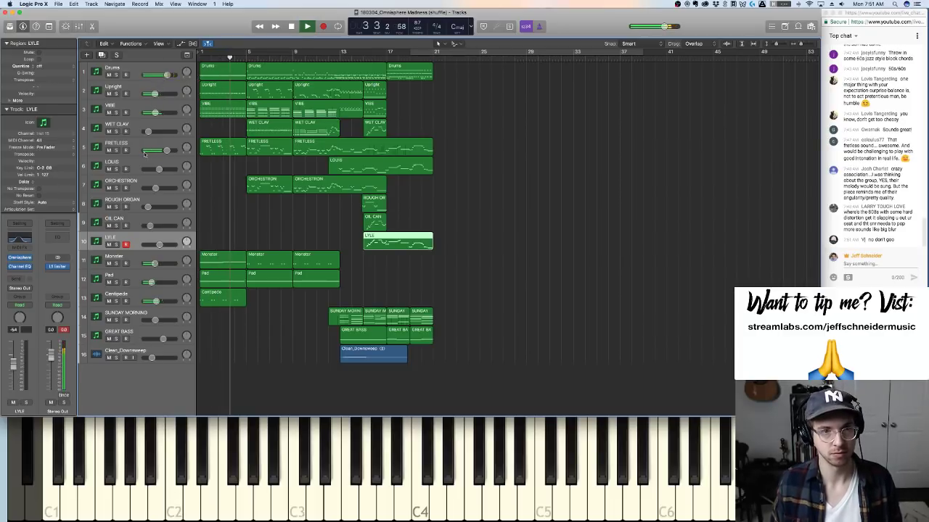
mouse_move(166, 150)
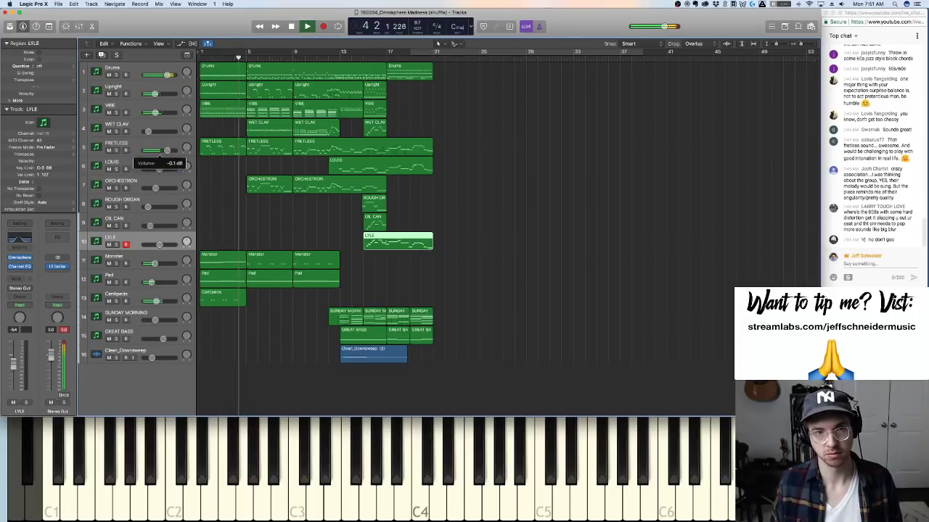
Show the automation on the enlarged Drums track, raise the high-cut frequency curve between bars 13 and 21, and return to the track overview
click(156, 94)
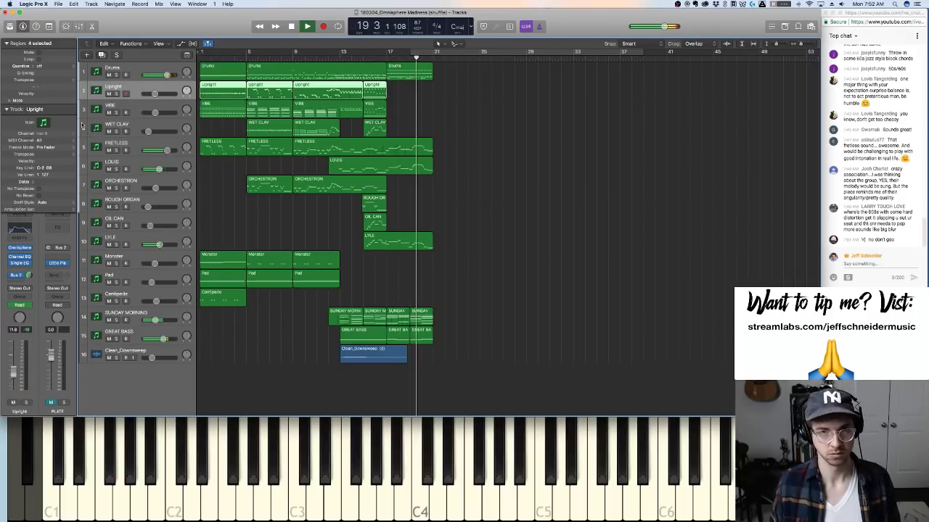
key(super+Down)
key(super+Down)
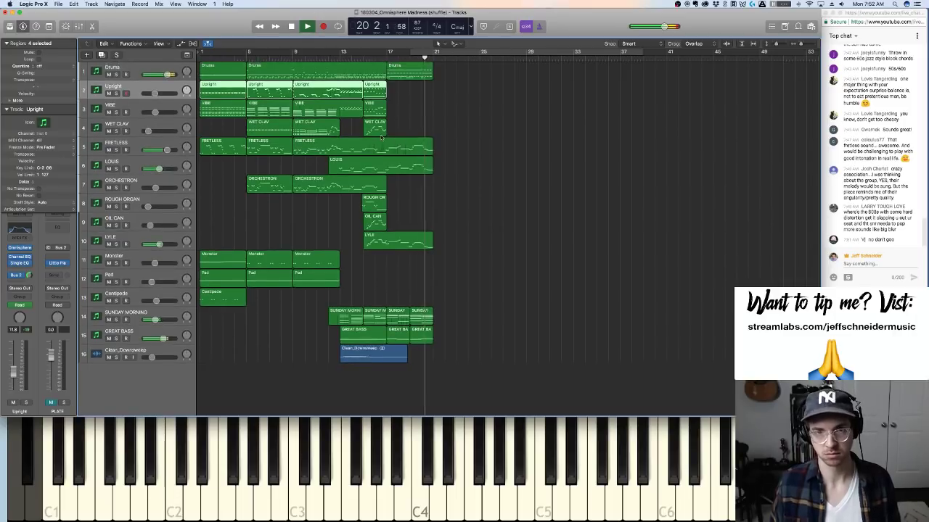
key(super+Down)
key(super+Down)
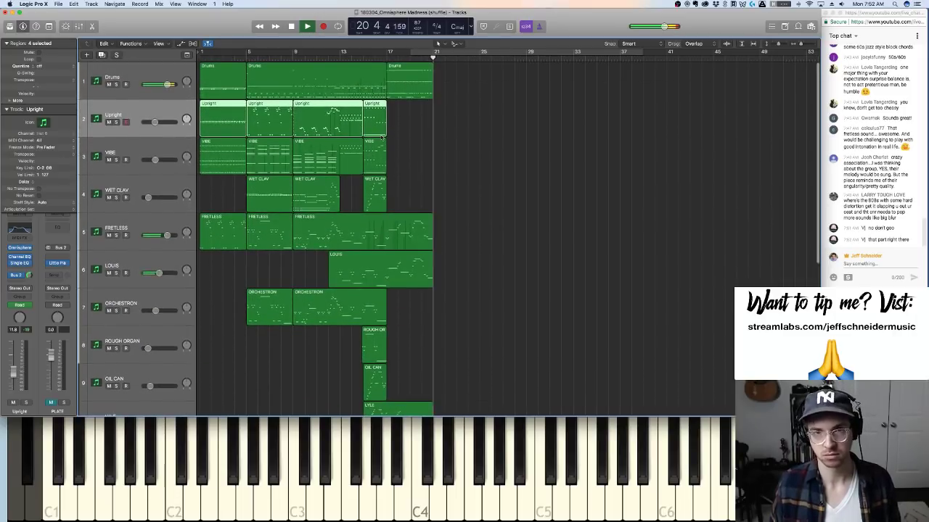
key(space)
key(super+Down)
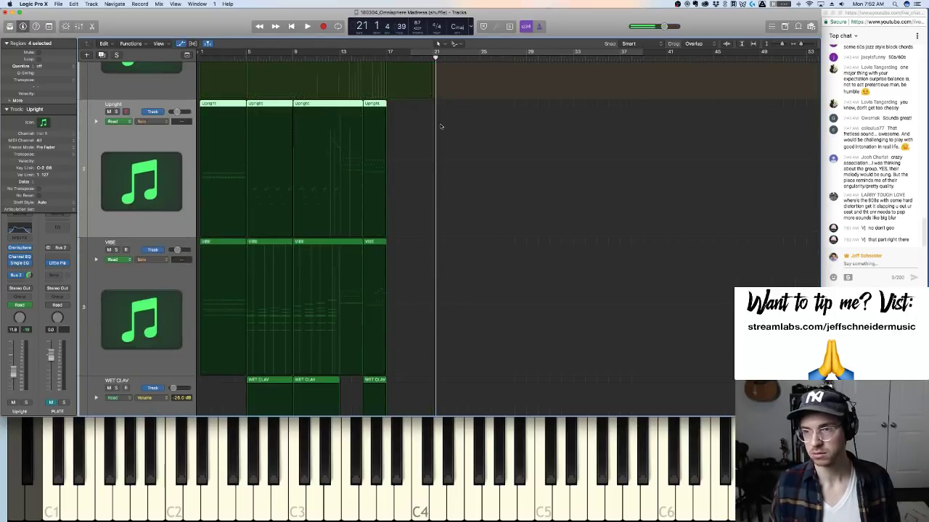
key(a)
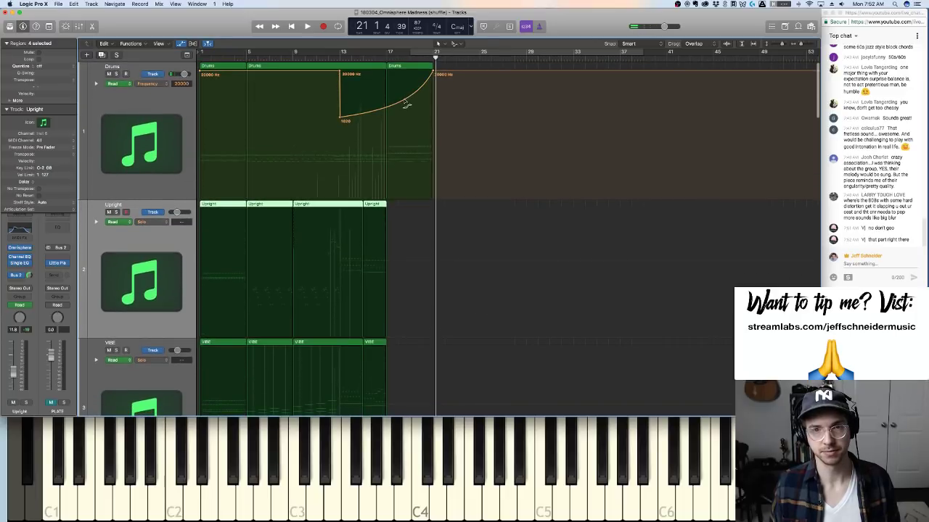
mouse_move(407, 104)
mouse_down()
mouse_move(395, 94)
mouse_move(425, 92)
mouse_move(391, 108)
mouse_move(423, 95)
mouse_move(409, 96)
mouse_up()
click(329, 58)
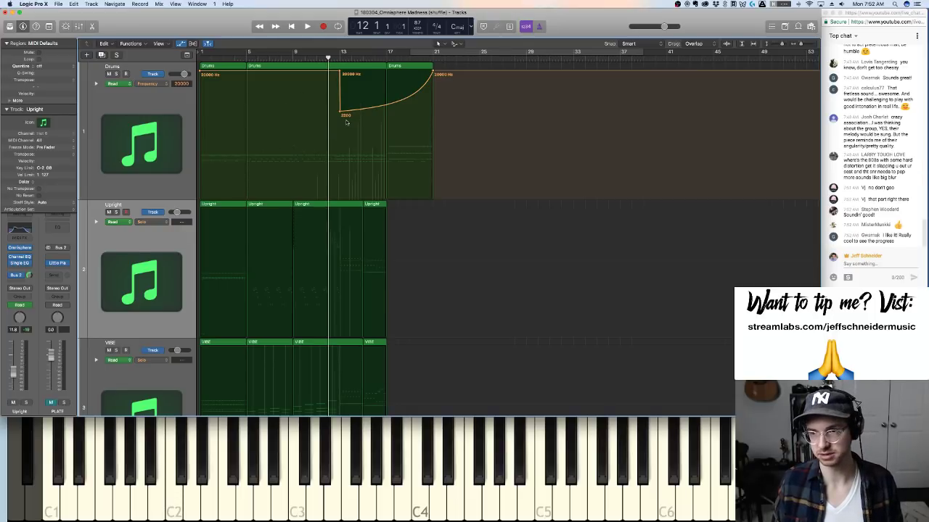
key(z)
key(z)
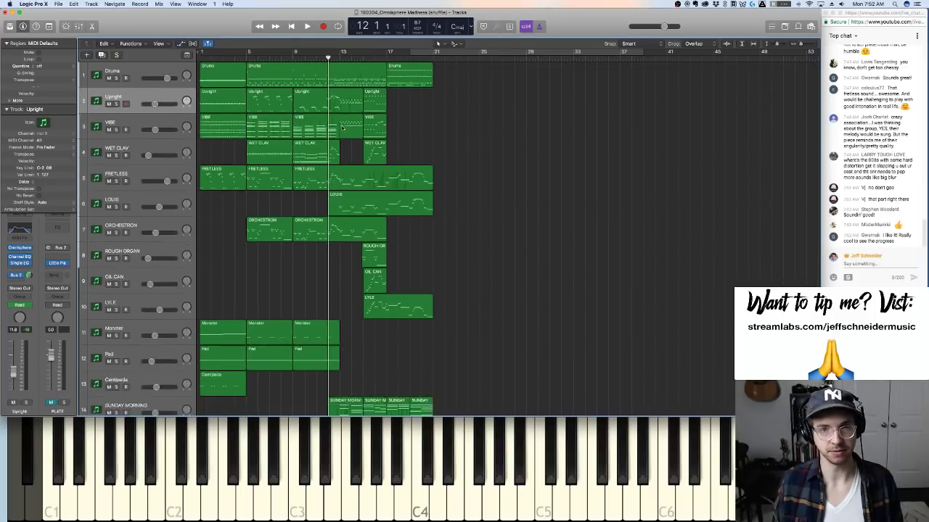
Switch the position display to Time and check the times at the song's end at bar 21 and at bar 17
click(433, 58)
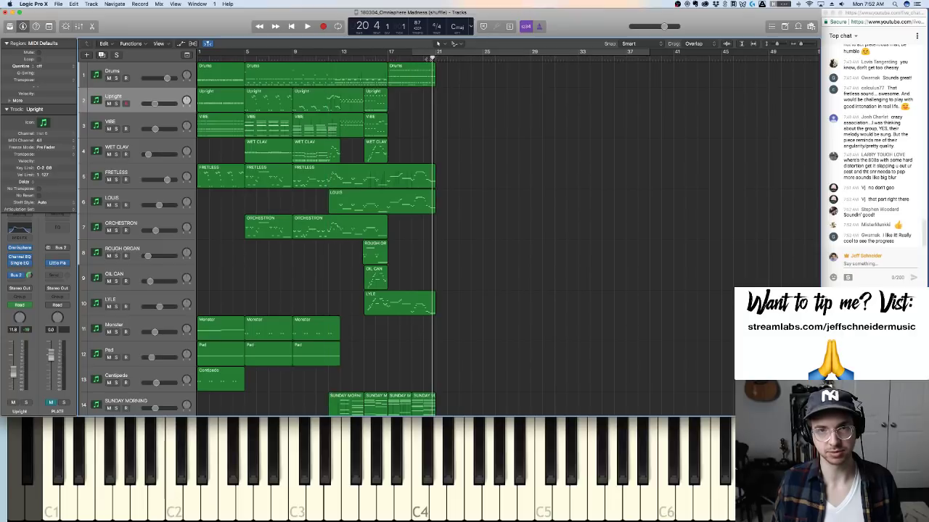
click(435, 57)
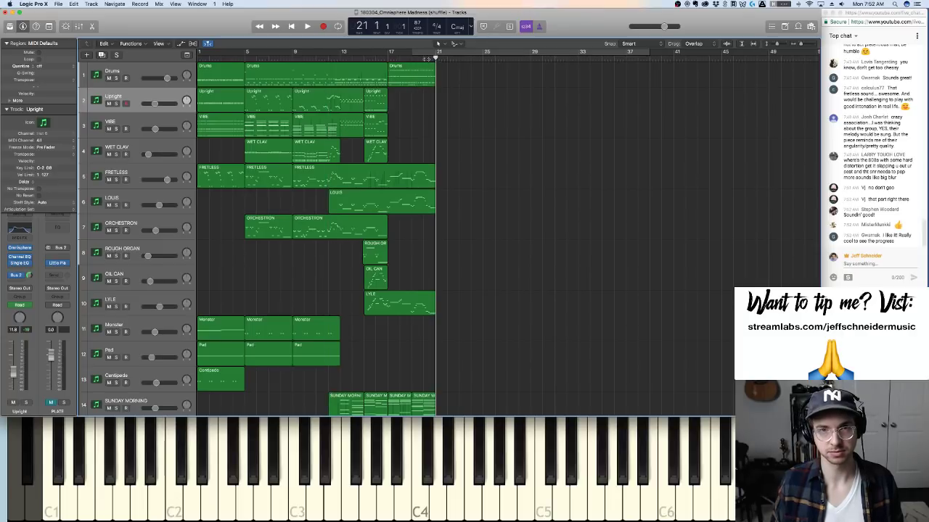
click(470, 27)
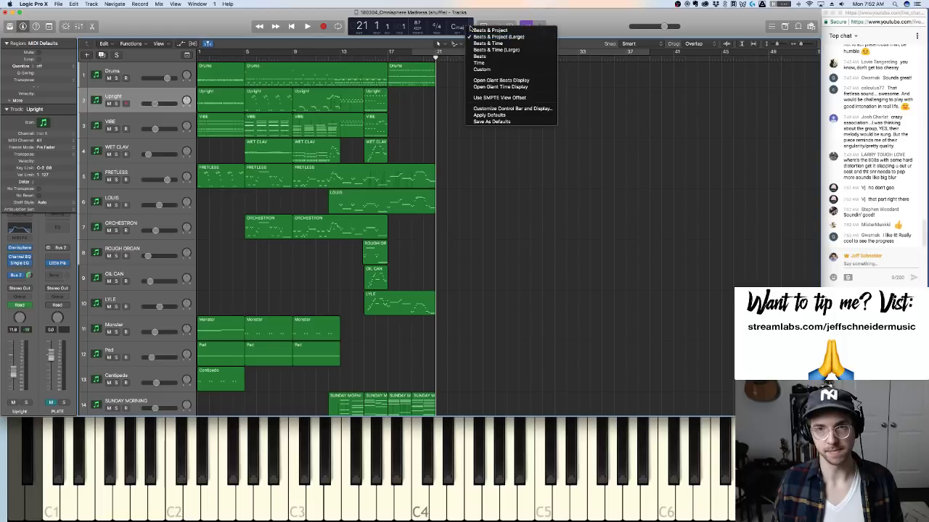
click(477, 65)
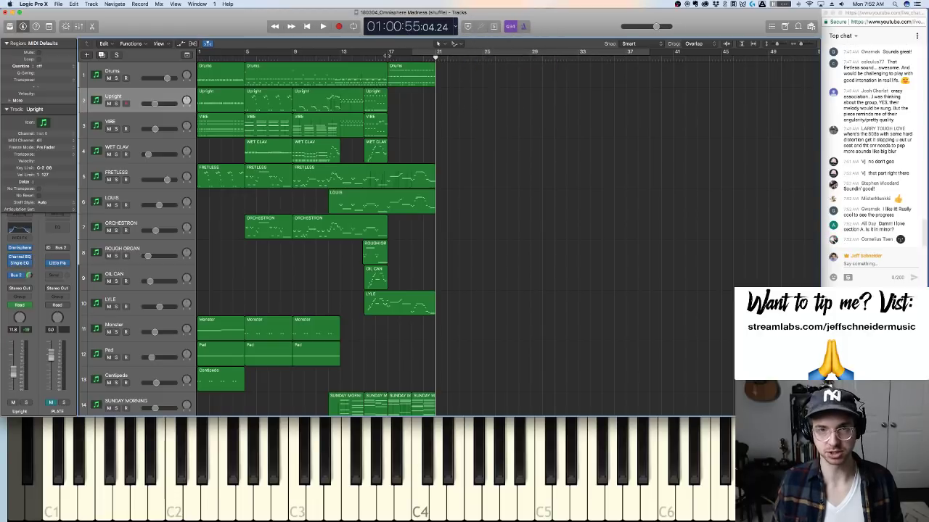
drag(436, 58, 388, 58)
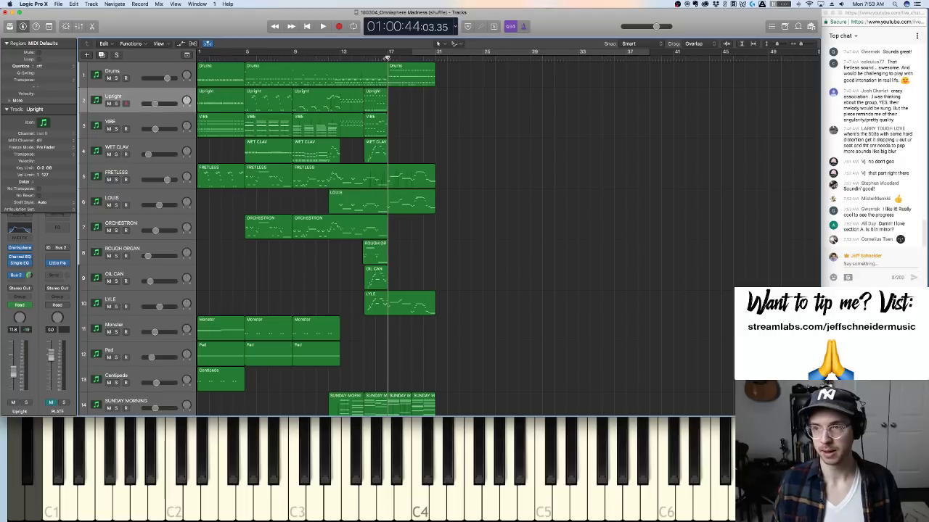
Fit all tracks in a compact overview, play briefly from the start of the LYLE region, and play again from the beginning
key(super+Up)
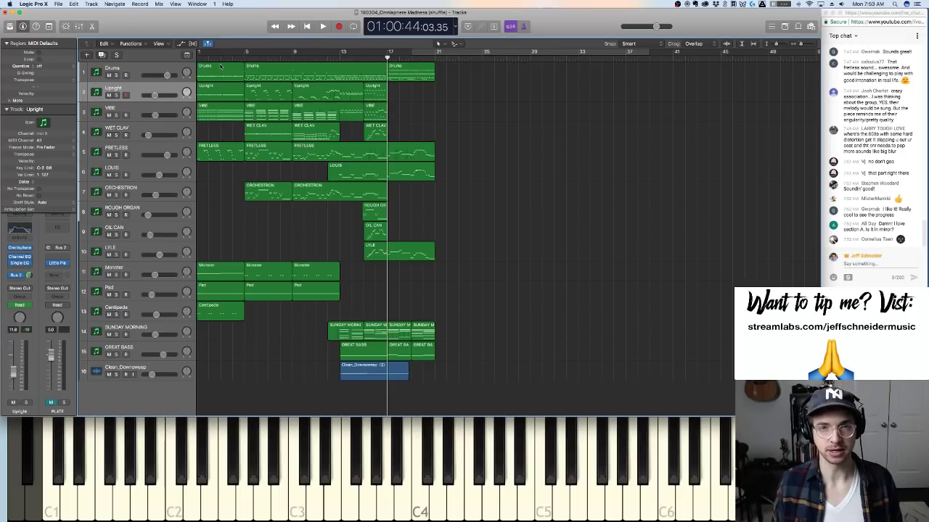
key(super+Up)
key(super+Up)
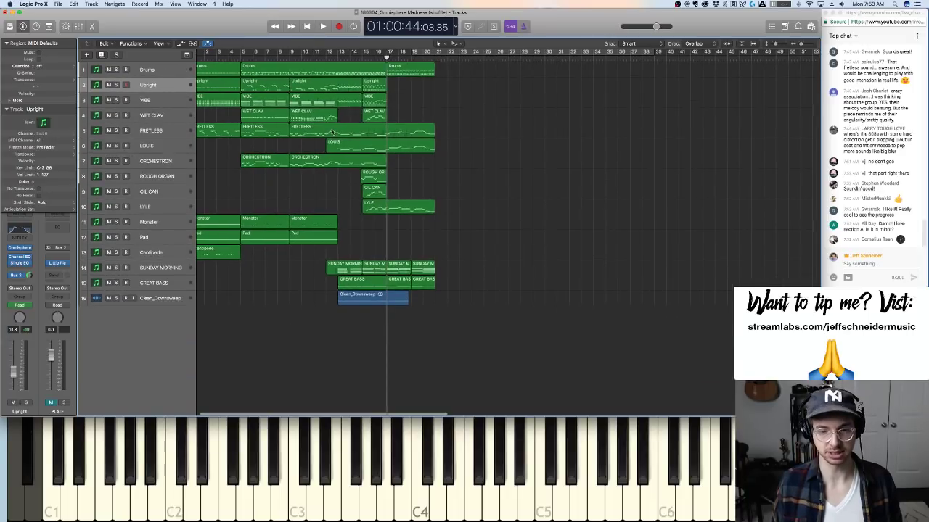
scroll(427, 101, left, 2)
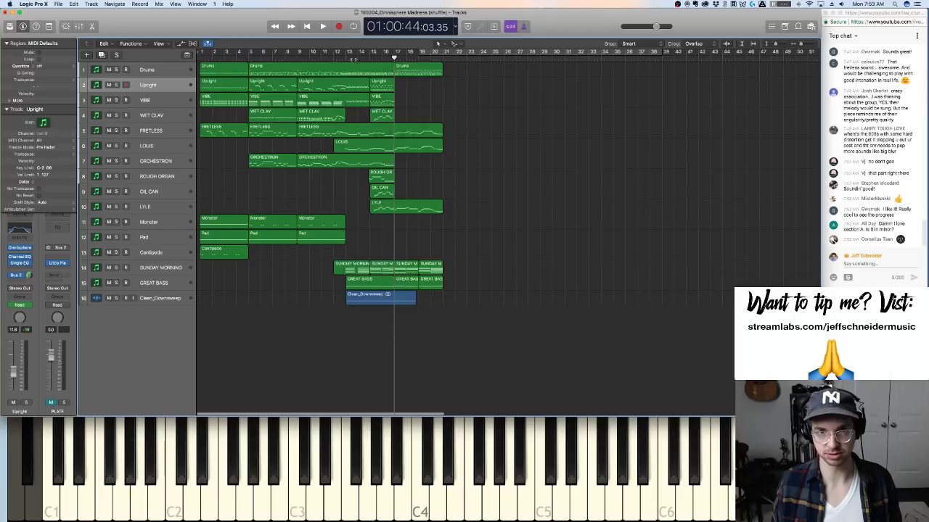
click(370, 58)
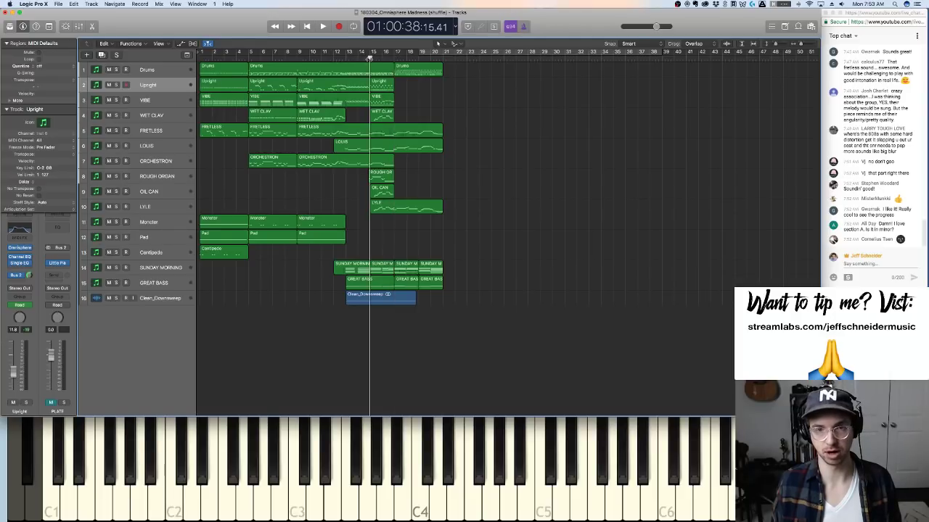
key(space)
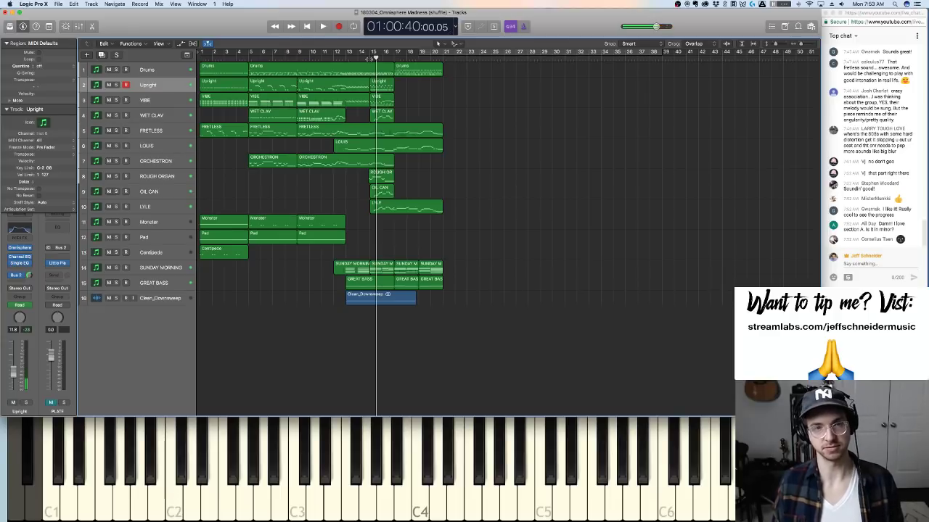
key(Return)
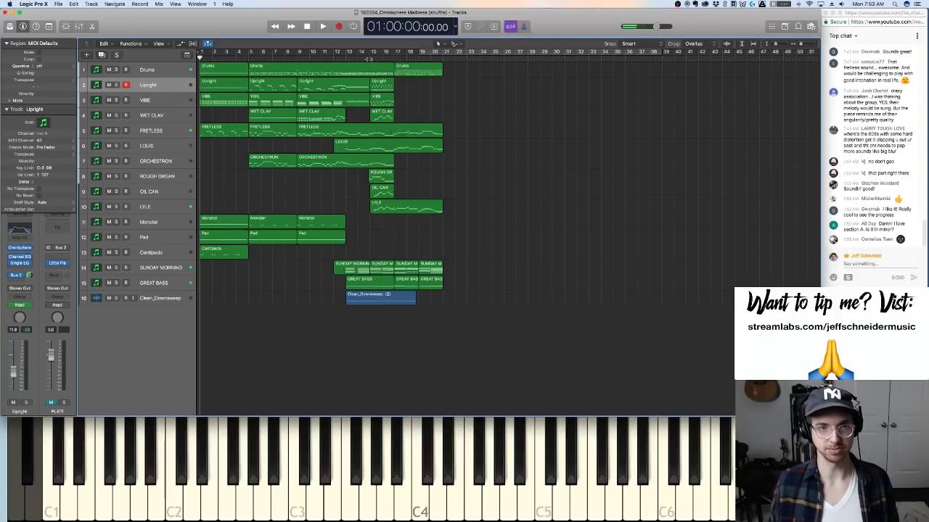
key(space)
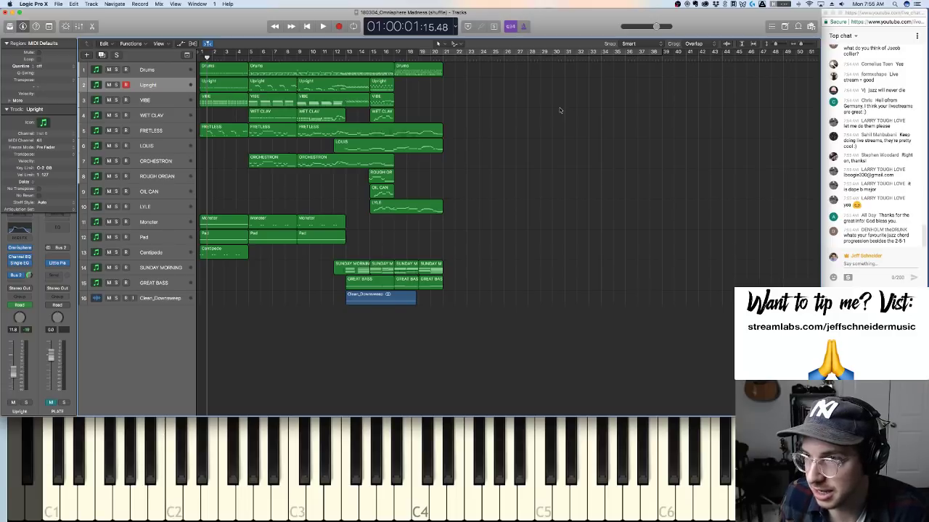
Switch to the live chat in Chrome, and bring OBS Studio to the front
click(868, 151)
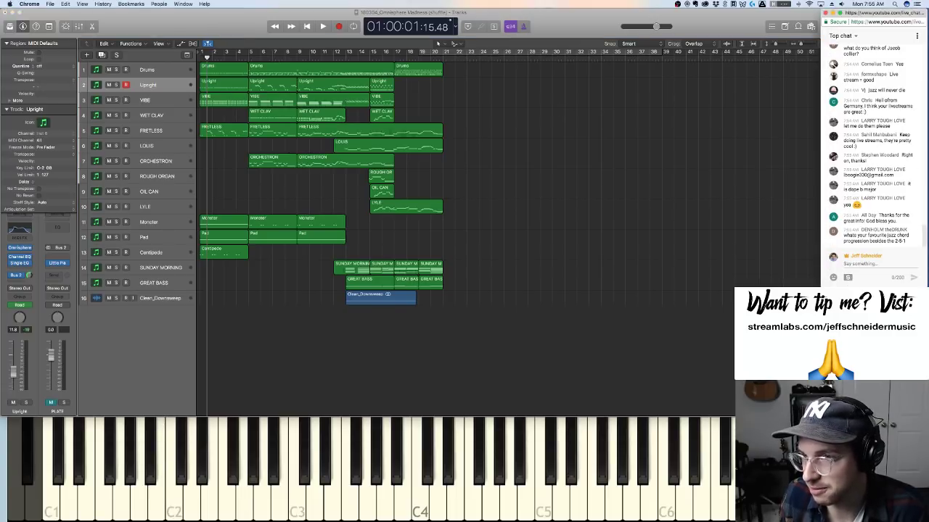
mouse_move(568, 517)
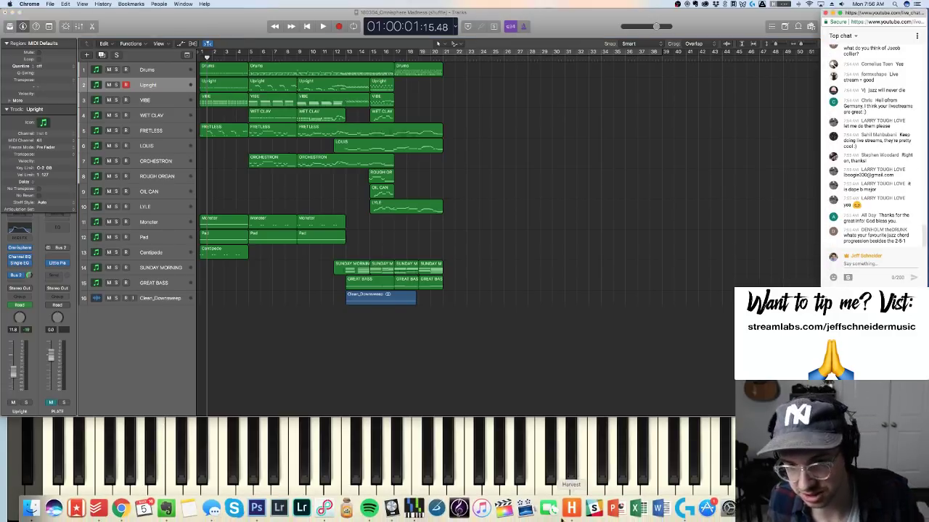
click(721, 514)
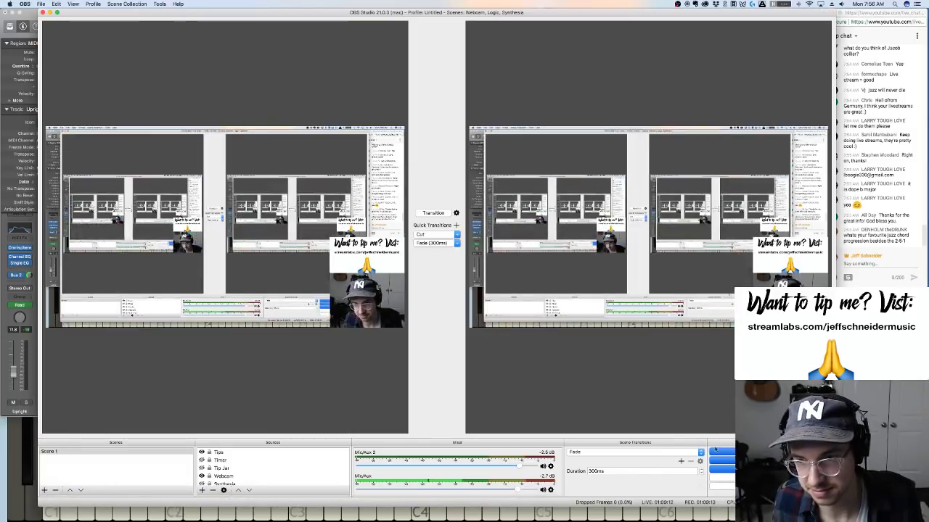